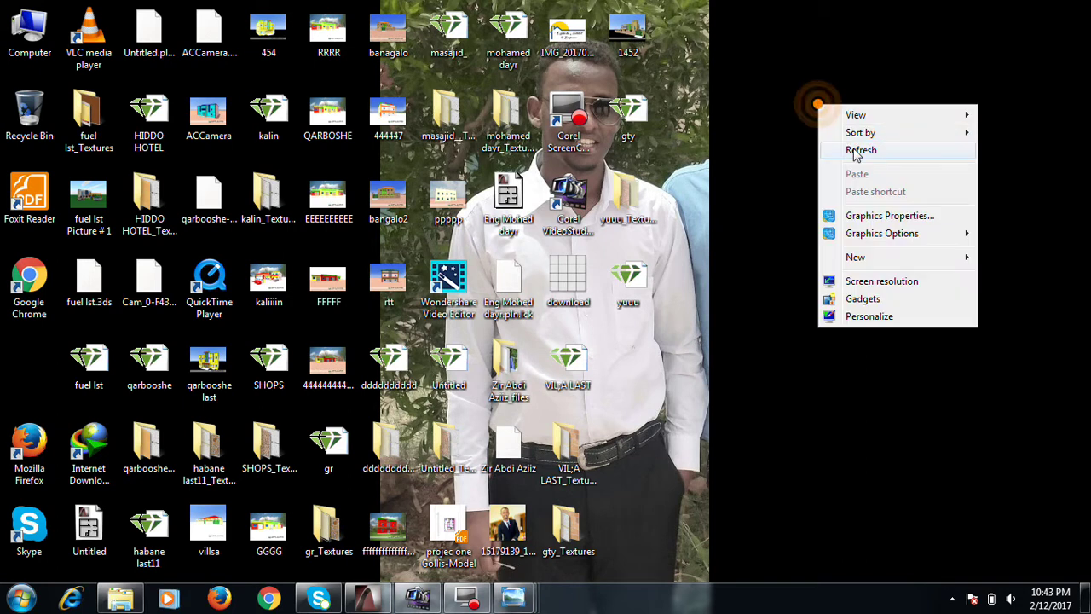
pyautogui.rightClick(790, 76)
pyautogui.click(825, 125)
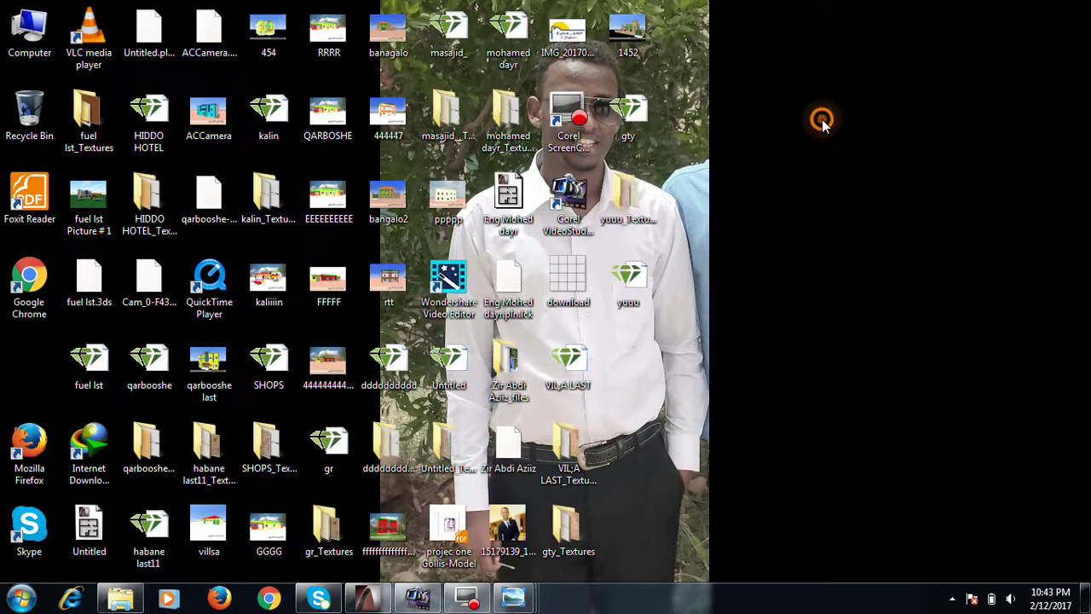
pyautogui.rightClick(823, 117)
pyautogui.click(856, 166)
pyautogui.rightClick(809, 132)
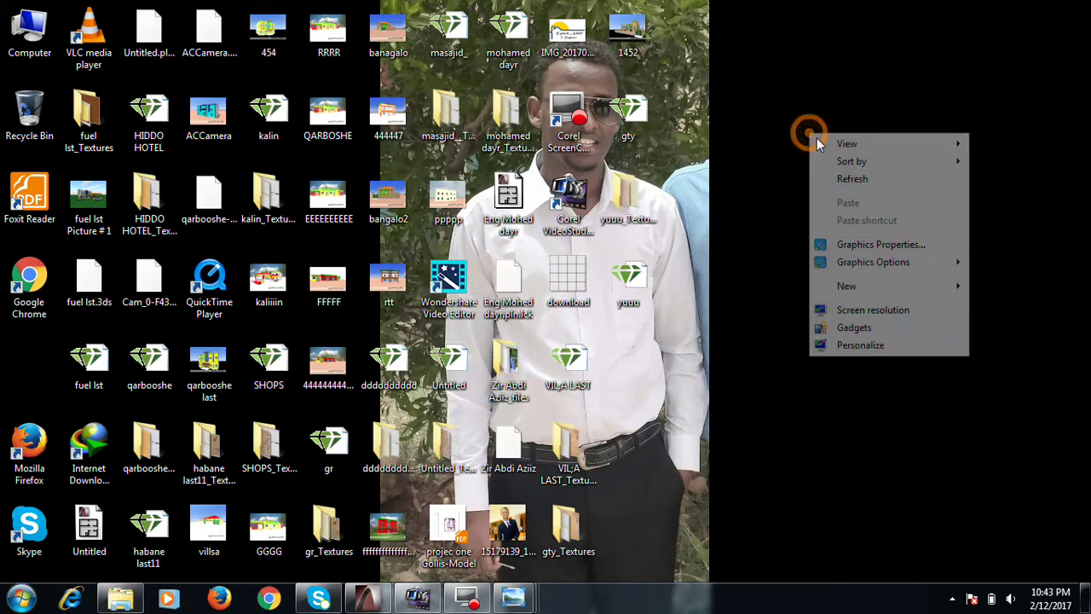
pyautogui.click(843, 175)
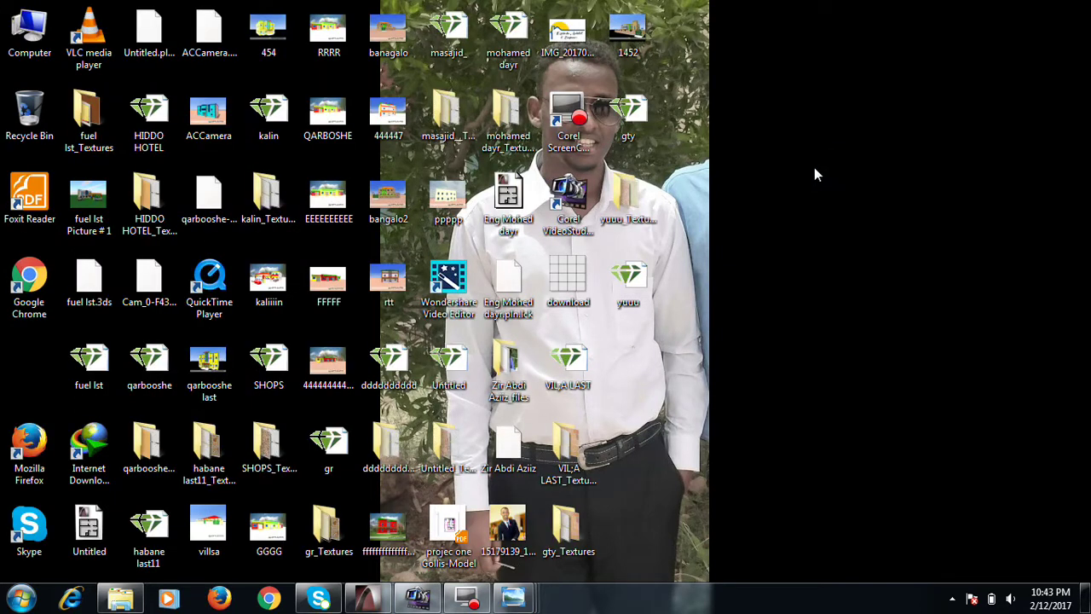
pyautogui.rightClick(814, 167)
pyautogui.click(850, 214)
pyautogui.rightClick(800, 177)
pyautogui.click(836, 225)
pyautogui.rightClick(794, 113)
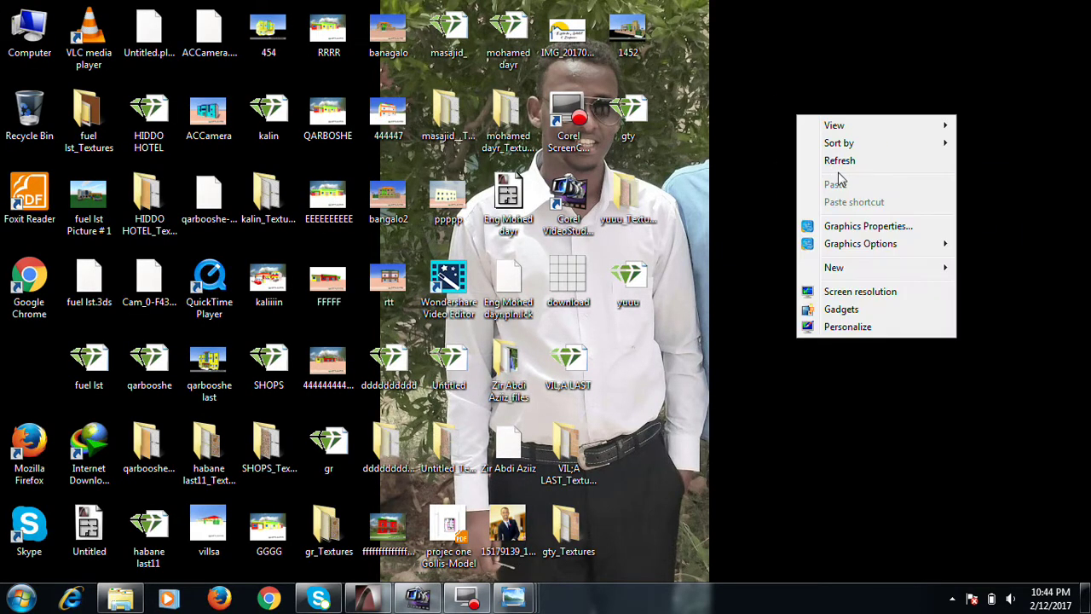
pyautogui.click(839, 162)
pyautogui.rightClick(832, 152)
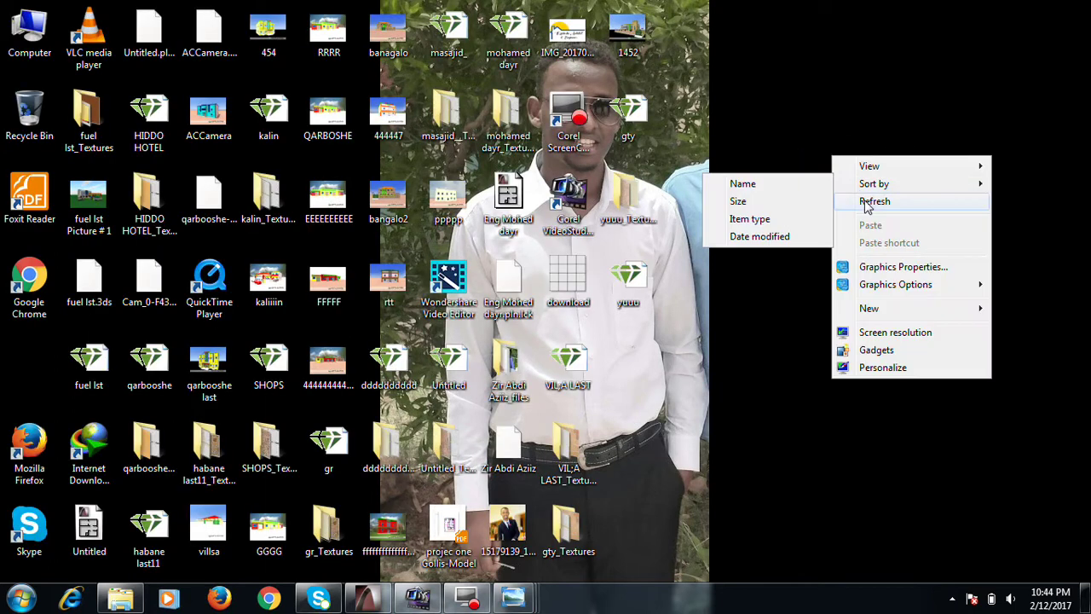
pyautogui.click(861, 198)
pyautogui.rightClick(809, 119)
pyautogui.click(848, 163)
pyautogui.rightClick(825, 142)
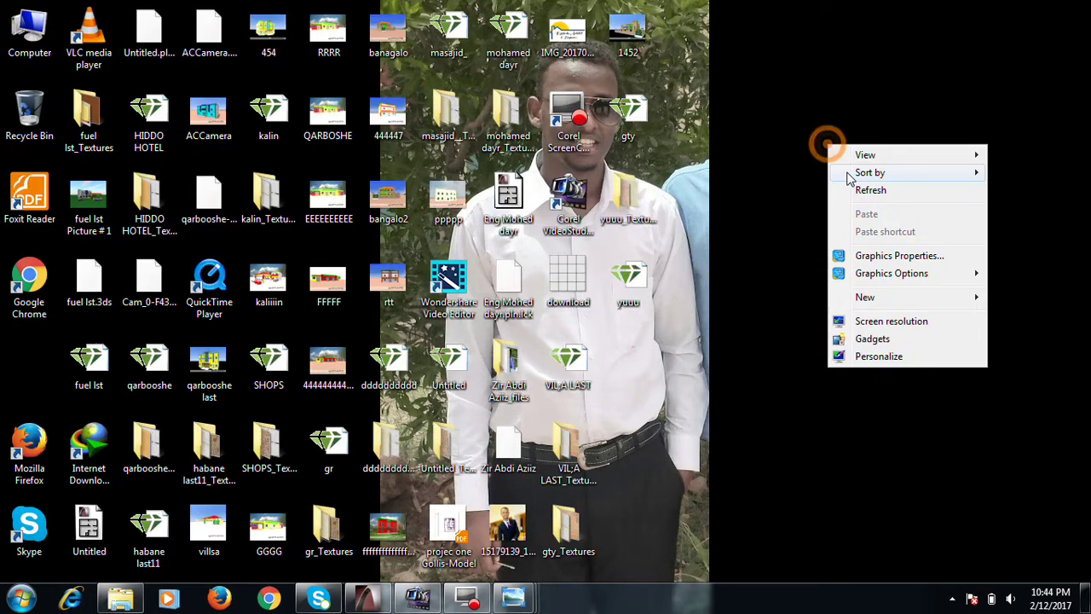
pyautogui.click(849, 190)
pyautogui.rightClick(821, 159)
pyautogui.click(857, 208)
pyautogui.rightClick(824, 163)
pyautogui.click(849, 211)
pyautogui.rightClick(785, 64)
pyautogui.click(825, 108)
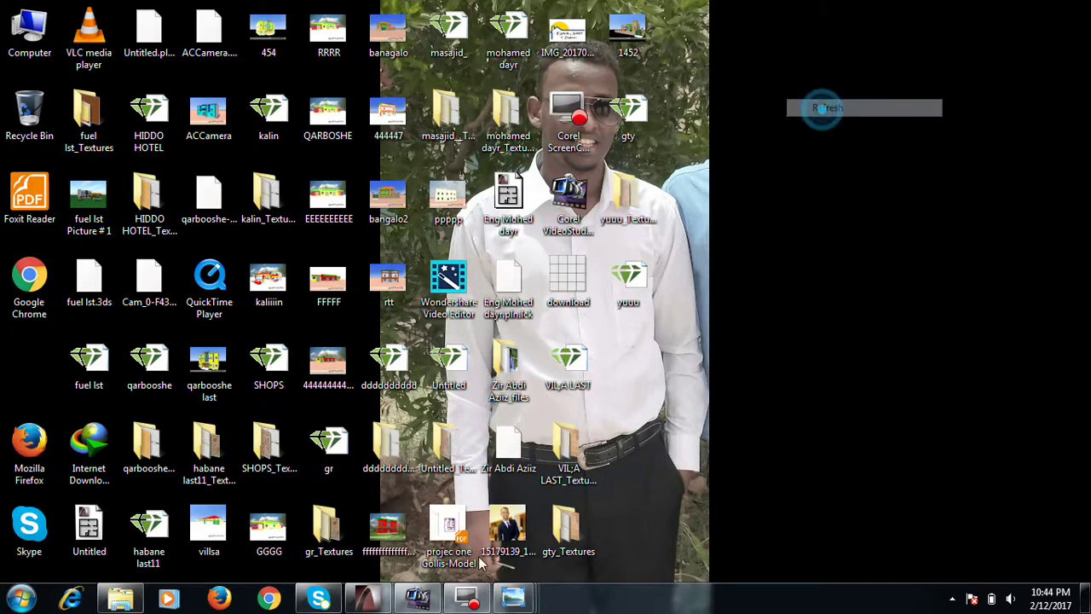
# Switch to ArchiCAD, maximize its window, and set the default wall to a basic structure with a thickness of 200
pyautogui.click(371, 600)
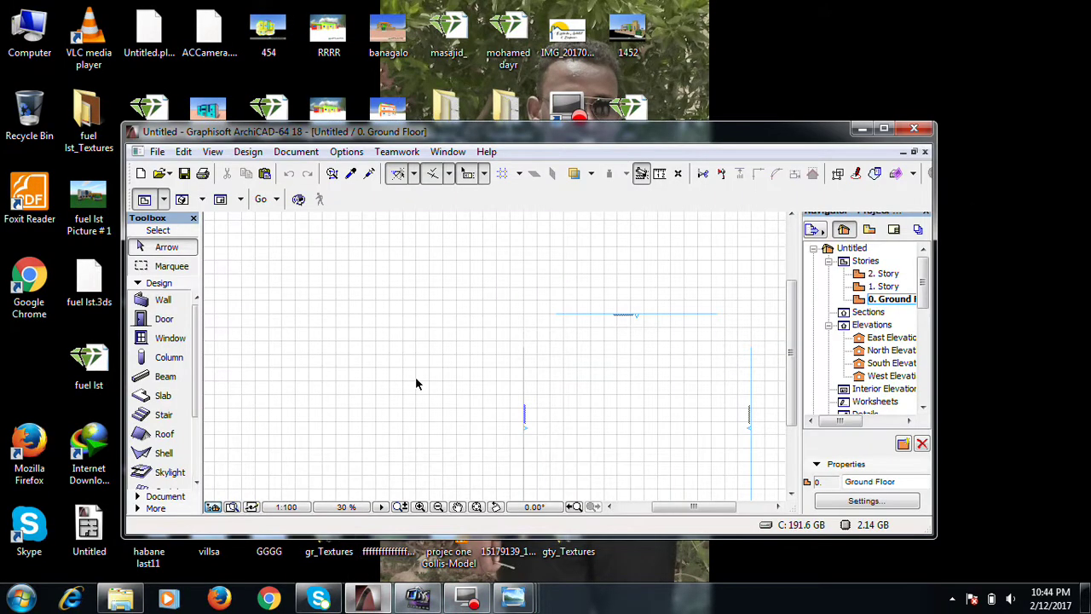
pyautogui.click(883, 128)
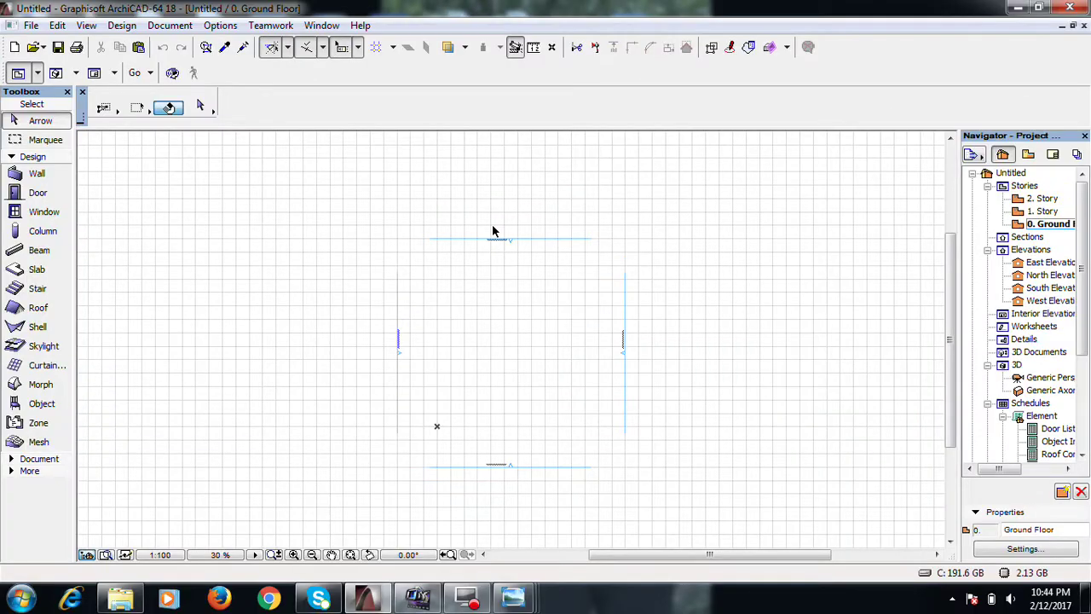
pyautogui.doubleClick(40, 174)
pyautogui.click(548, 127)
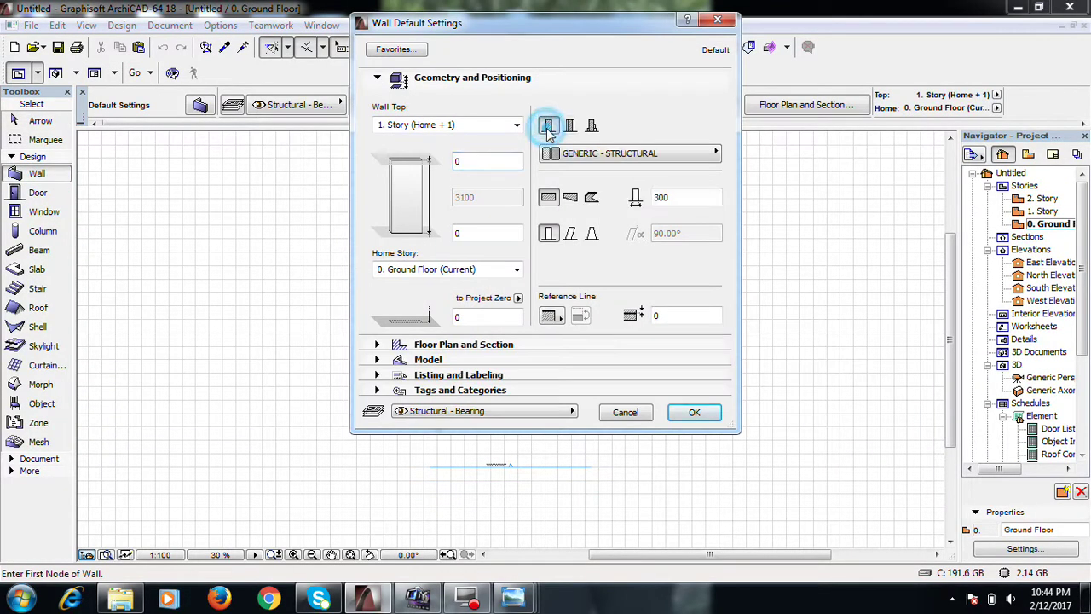
pyautogui.doubleClick(672, 197)
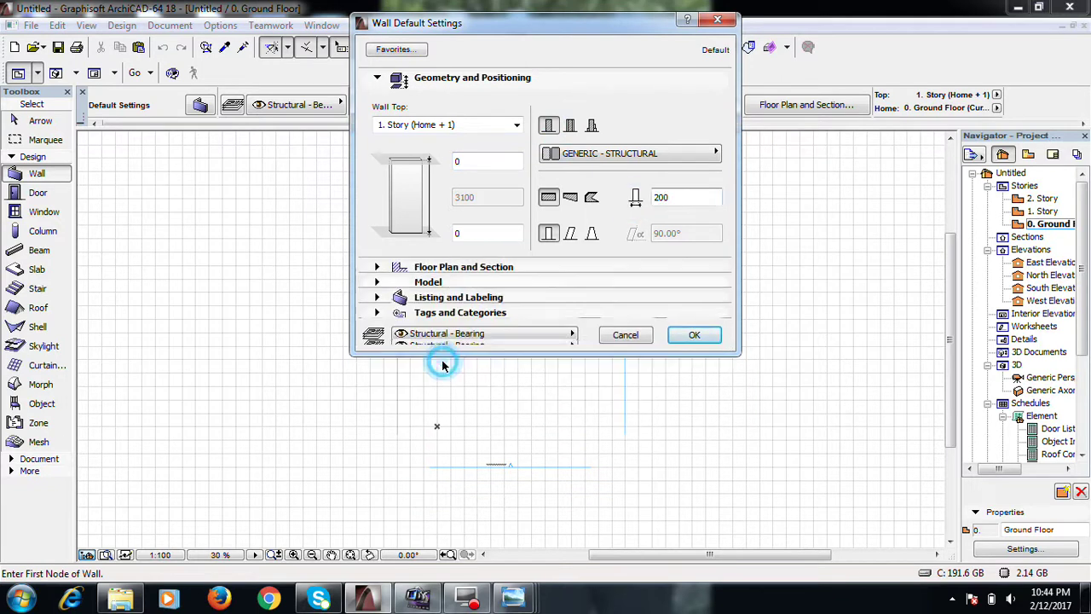
# Override all three default wall surfaces with Stucco - Yellow Rough, link them together, and accept the wall settings
pyautogui.click(429, 359)
pyautogui.click(387, 158)
pyautogui.click(387, 175)
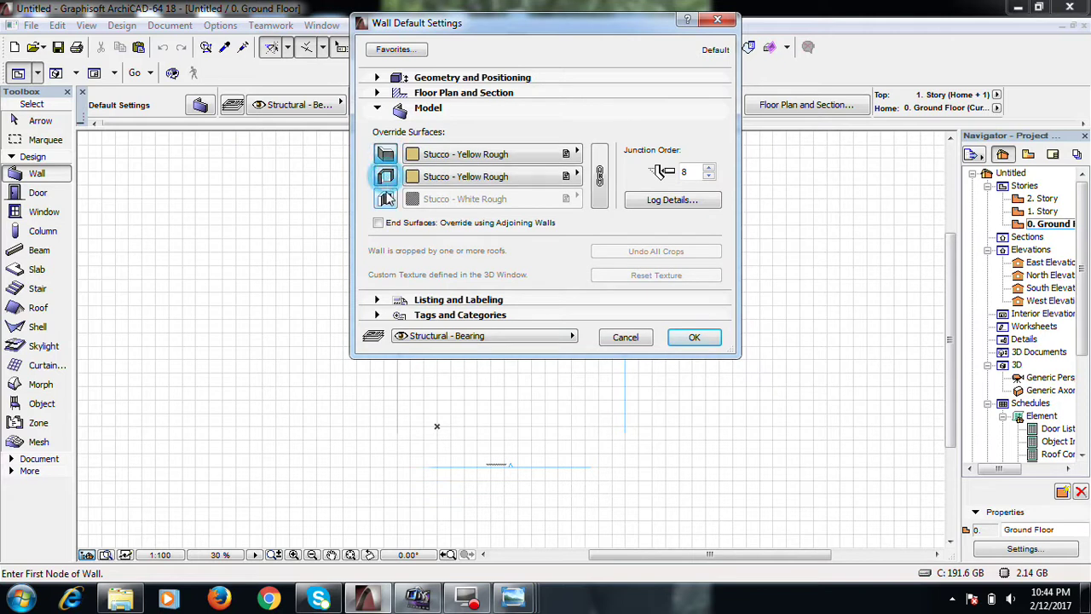
pyautogui.click(386, 198)
pyautogui.click(600, 180)
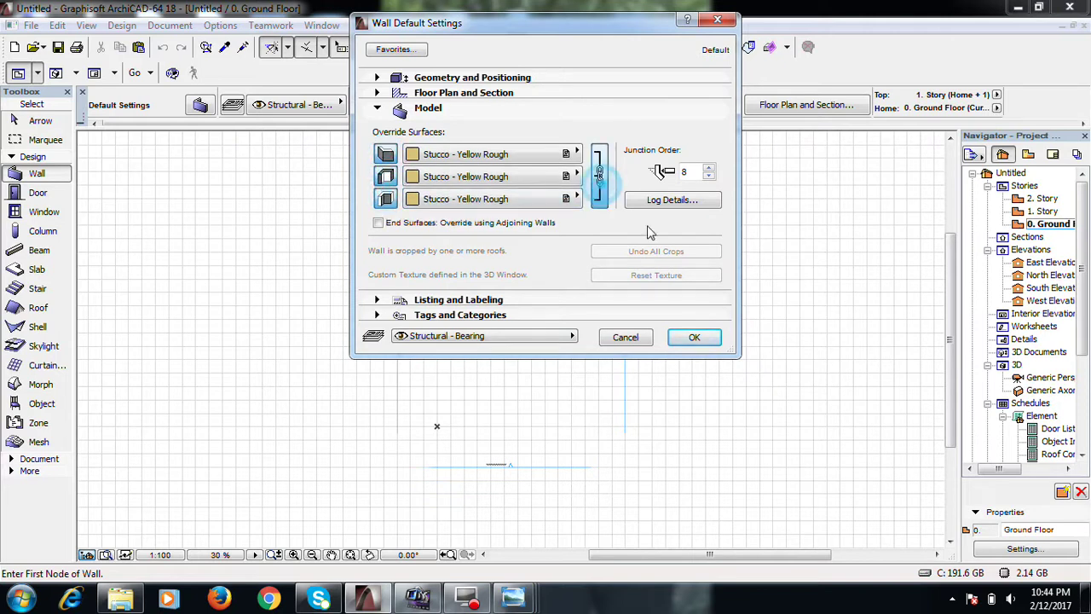
pyautogui.click(692, 338)
# Draw a horizontal wall 12000 long on the ground floor plan
pyautogui.scroll(1, 424, 427)
pyautogui.scroll(5, 469, 454)
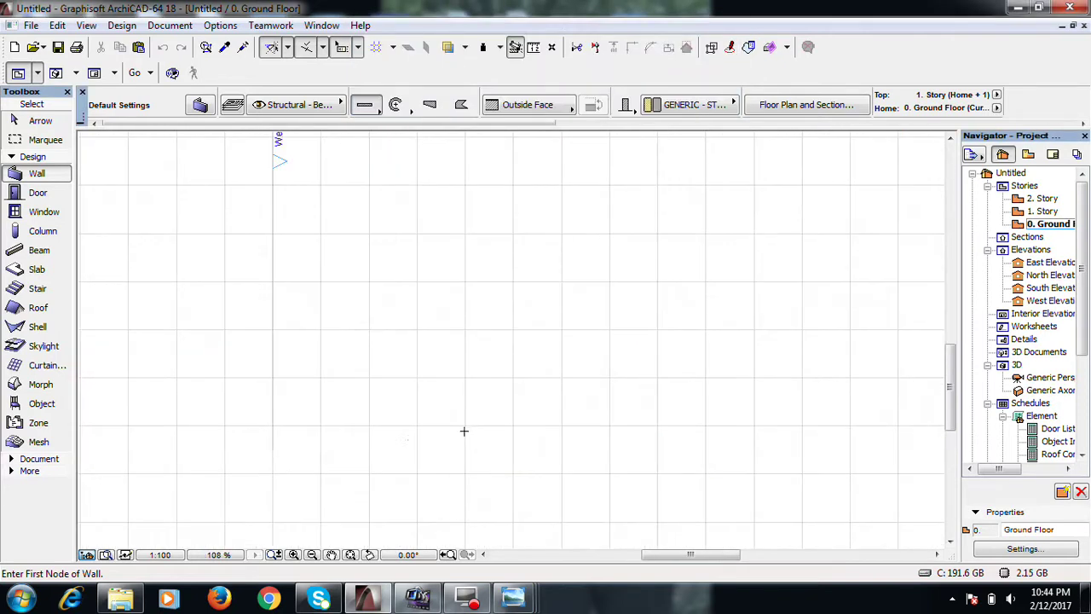
pyautogui.click(417, 424)
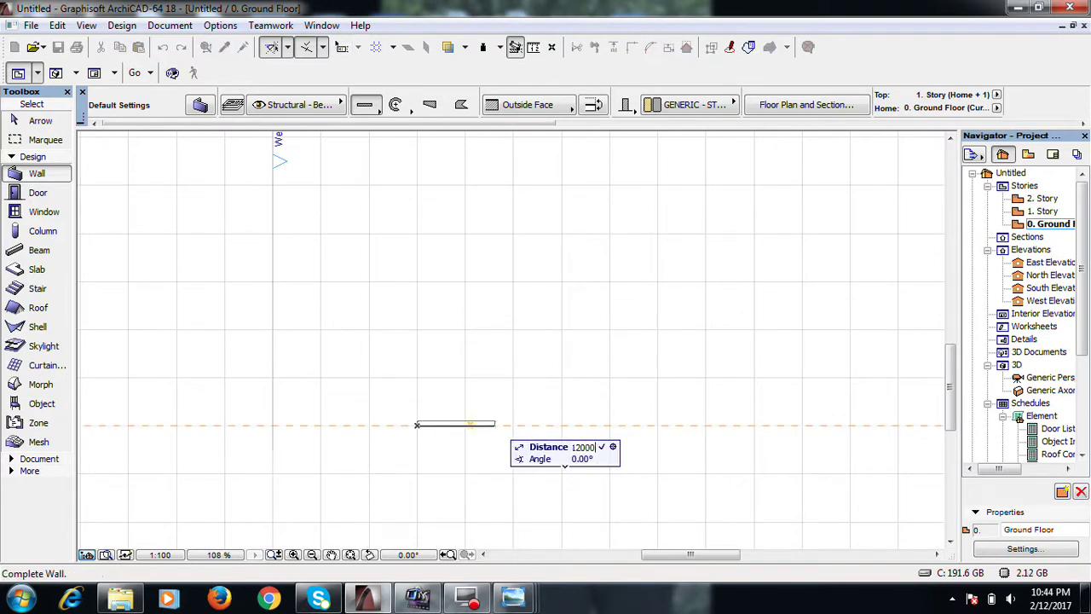
pyautogui.click(708, 421)
# Draw a vertical wall 10000 long upward from the horizontal wall's right end
pyautogui.click(705, 423)
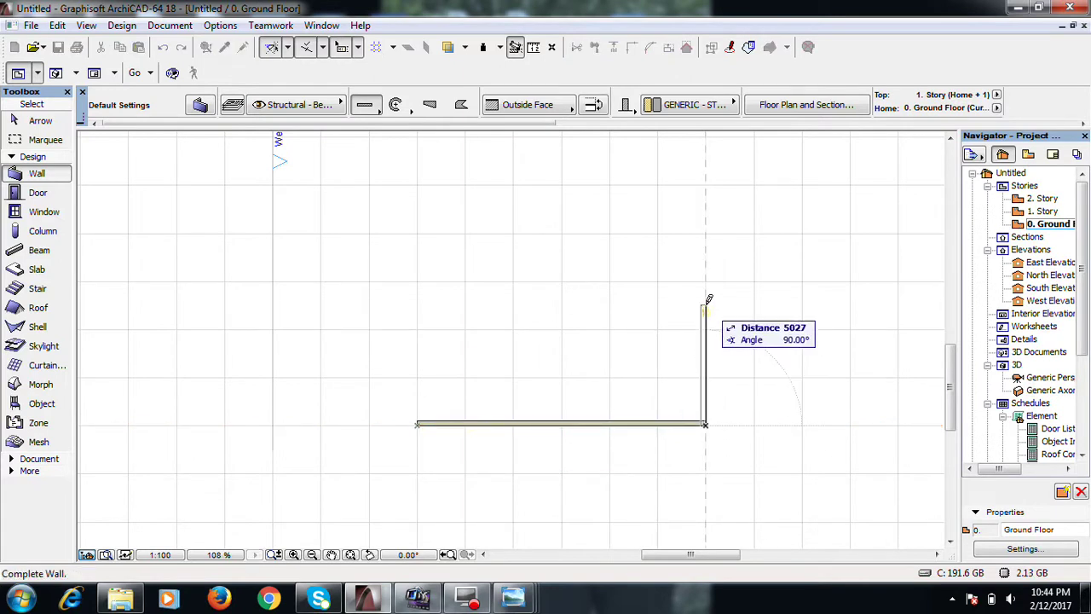
pyautogui.write('10000')
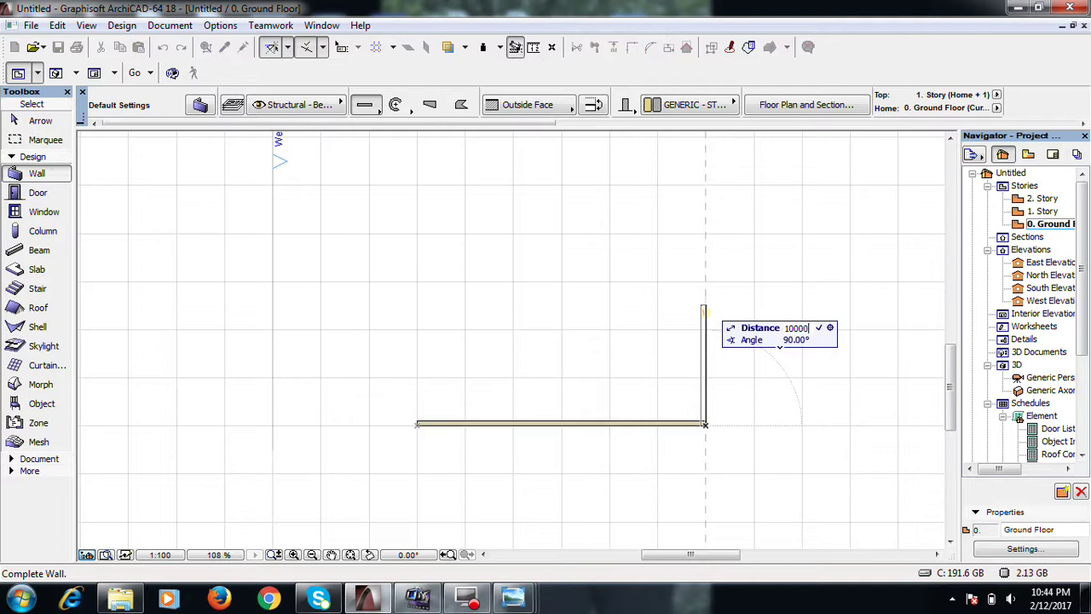
pyautogui.press('Return')
pyautogui.press('Escape')
# Place a copy of the vertical wall 12000 to its left
pyautogui.click(707, 268)
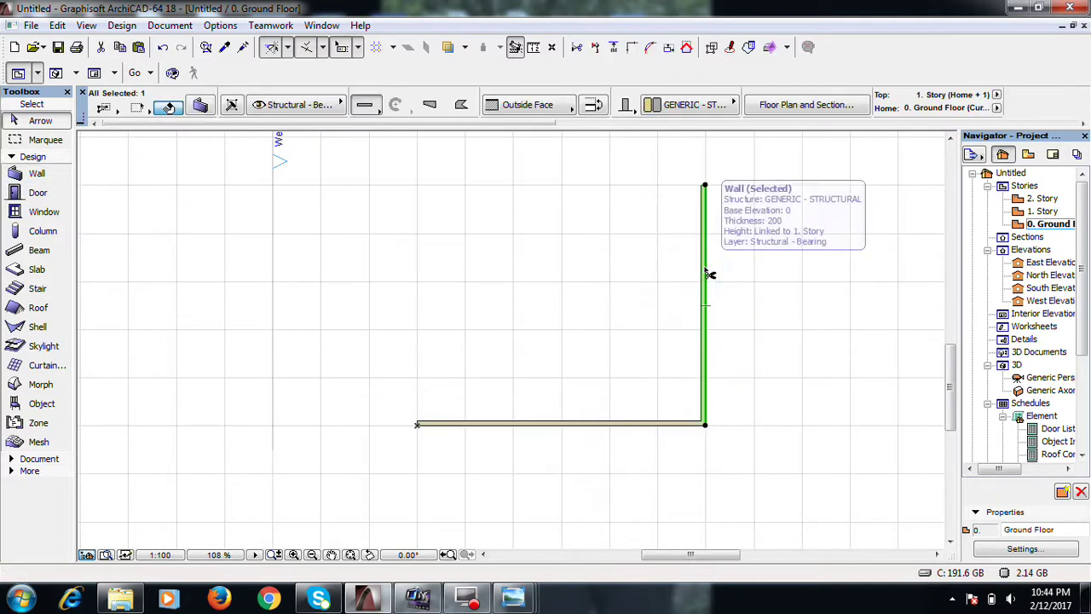
pyautogui.click(709, 273)
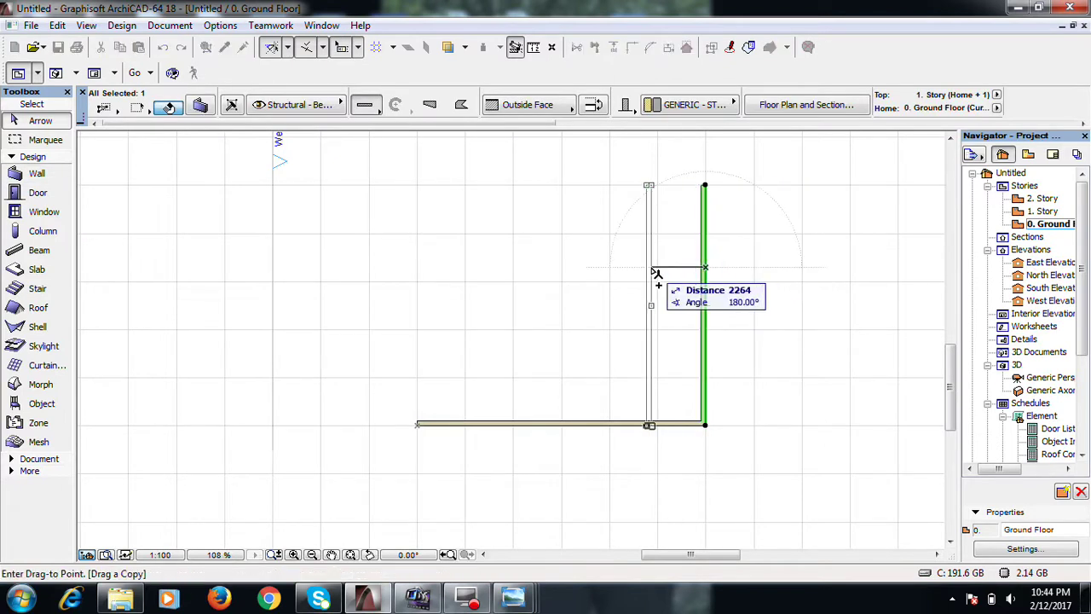
pyautogui.write('12000')
pyautogui.press('Return')
# Place a copy of the bottom horizontal wall 10000 above it to close the rectangle
pyautogui.click(563, 425)
pyautogui.hotkey('ctrl', 'shift', 'd')
pyautogui.click(561, 425)
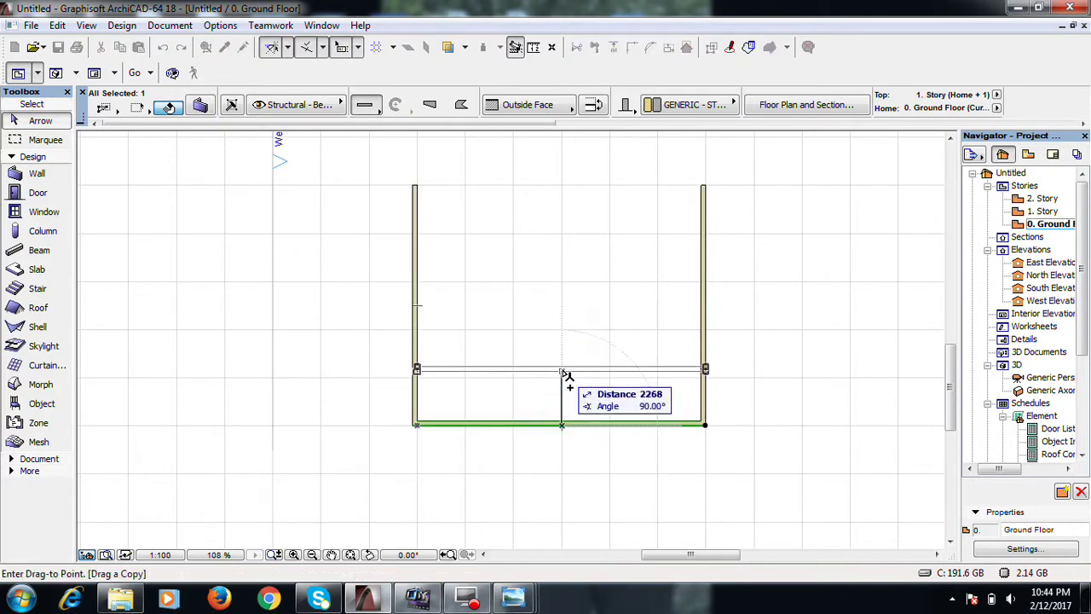
pyautogui.write('1')
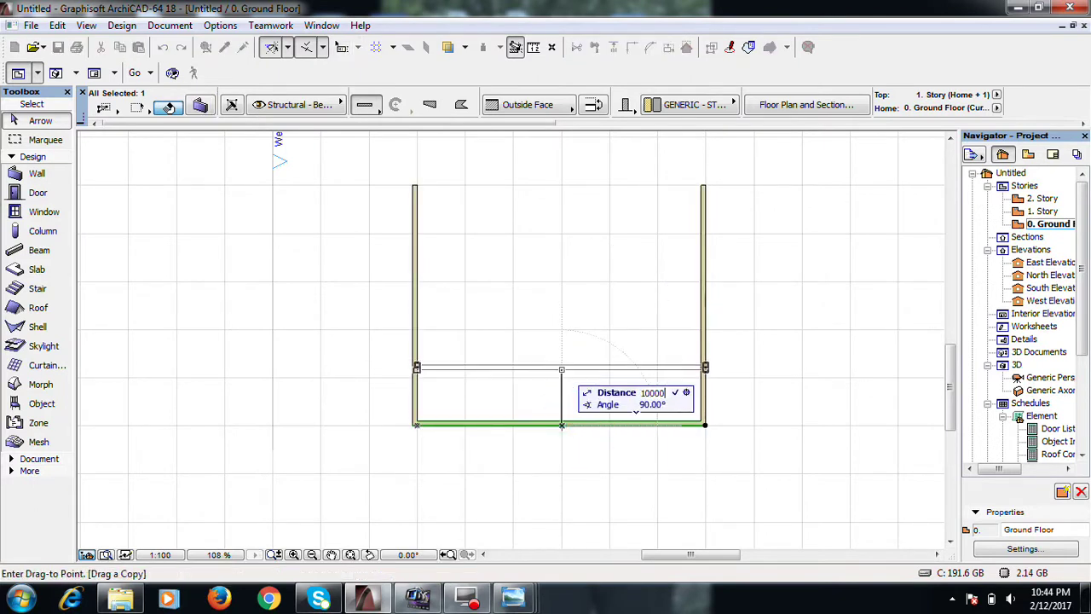
pyautogui.write('0000')
pyautogui.press('Return')
pyautogui.press('Escape')
# Select all four walls and intersect them so their corners join cleanly
pyautogui.moveTo(399, 169); pyautogui.dragTo(767, 463)
pyautogui.click(631, 47)
pyautogui.click(828, 299)
# Set the default slab to a basic structure with a thickness of 400
pyautogui.scroll(3, 711, 202)
pyautogui.scroll(-2, 711, 202)
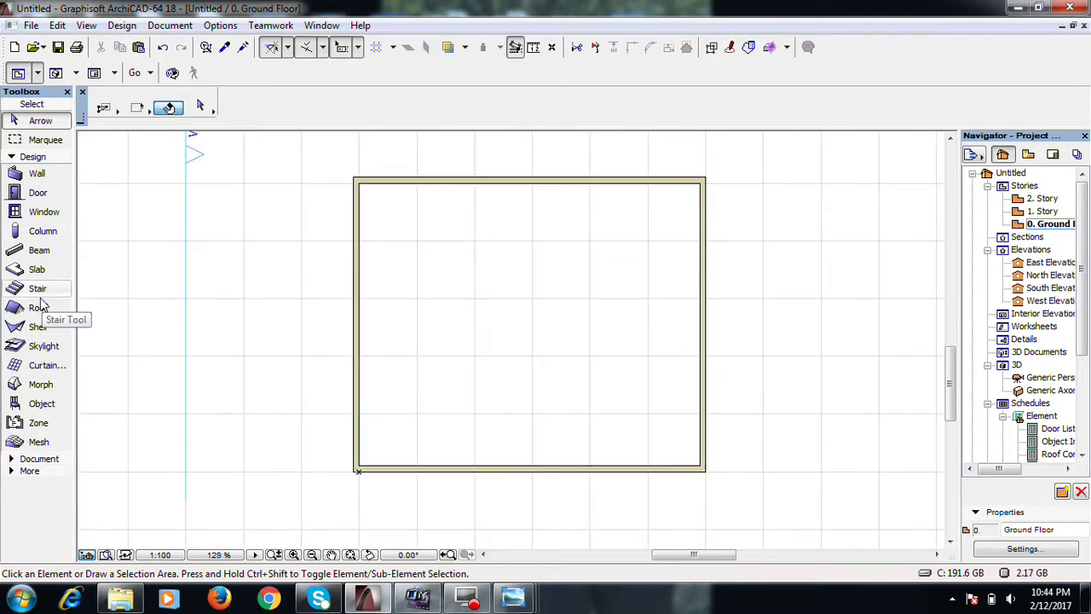
pyautogui.click(37, 269)
pyautogui.doubleClick(37, 271)
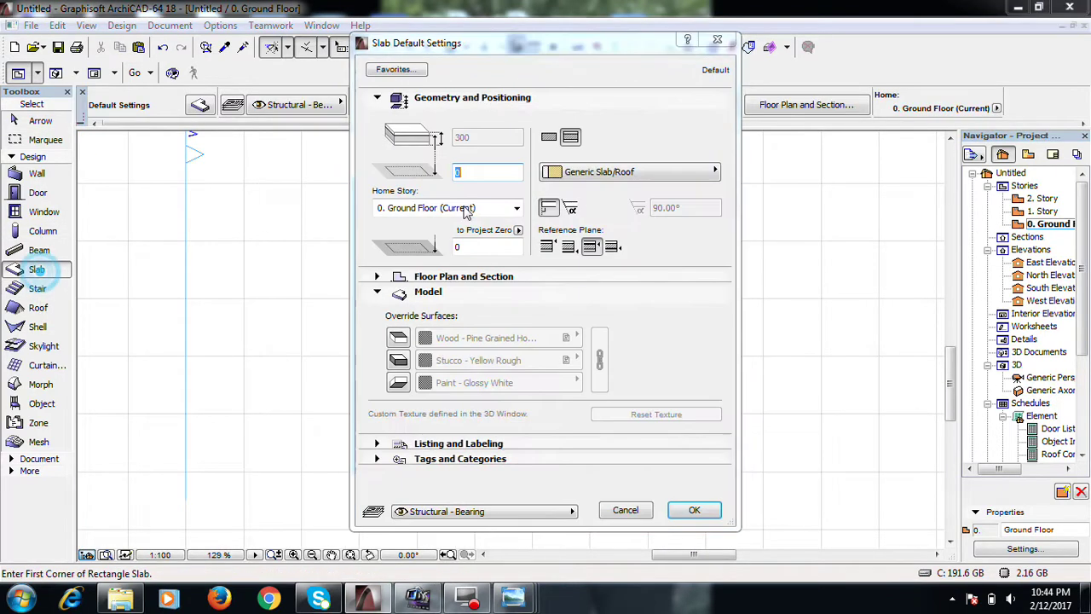
pyautogui.click(559, 143)
pyautogui.write('400')
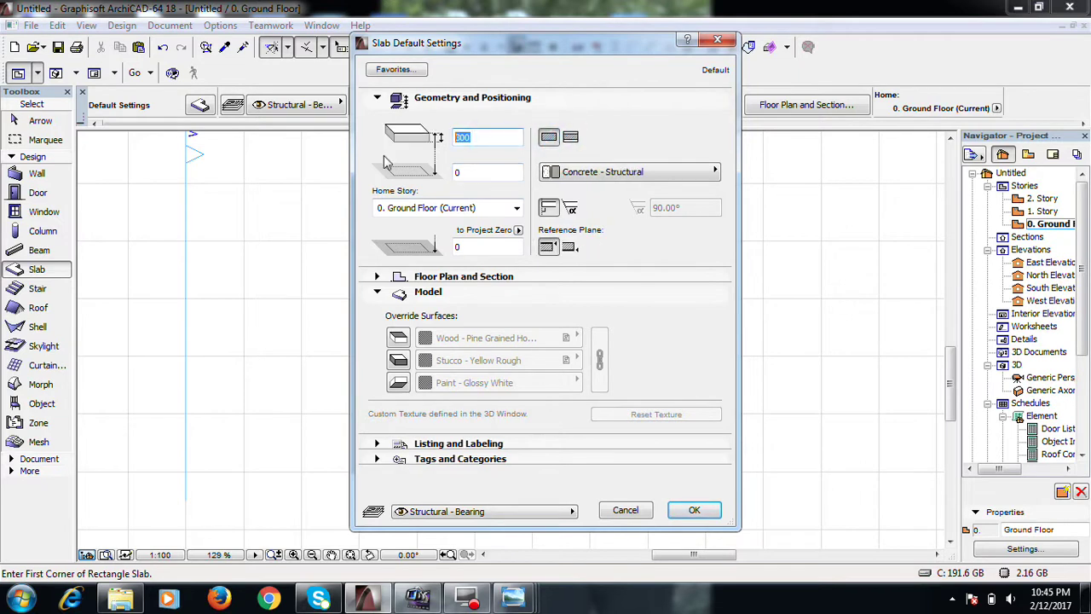
# Override all three default slab surfaces with Concrete - 02, link them together, and accept the slab settings
pyautogui.click(398, 338)
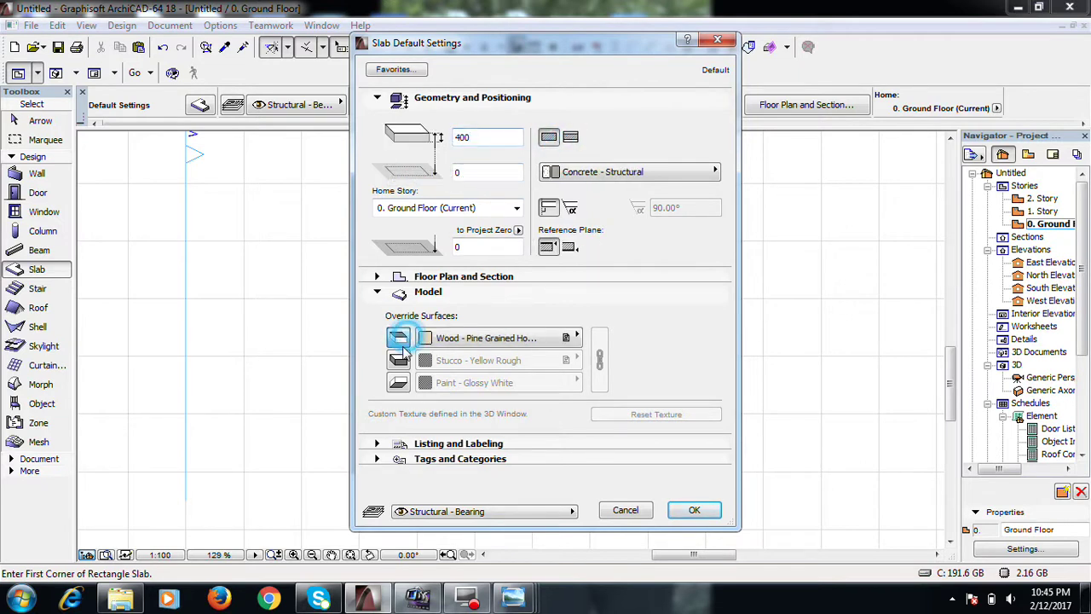
pyautogui.click(398, 359)
pyautogui.click(398, 382)
pyautogui.click(478, 337)
pyautogui.scroll(3, 681, 409)
pyautogui.click(658, 418)
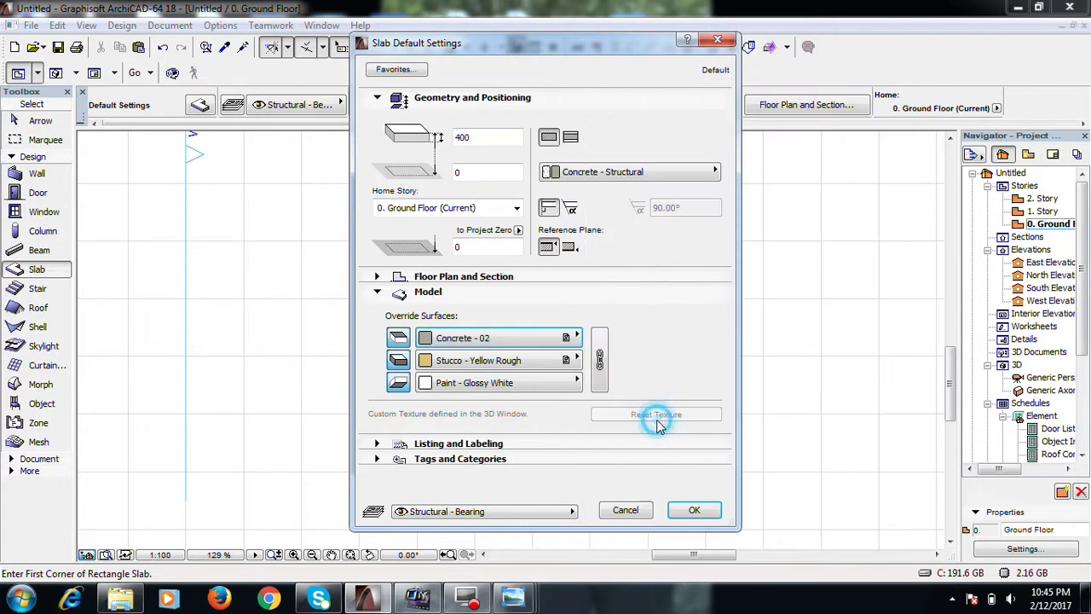
pyautogui.click(598, 356)
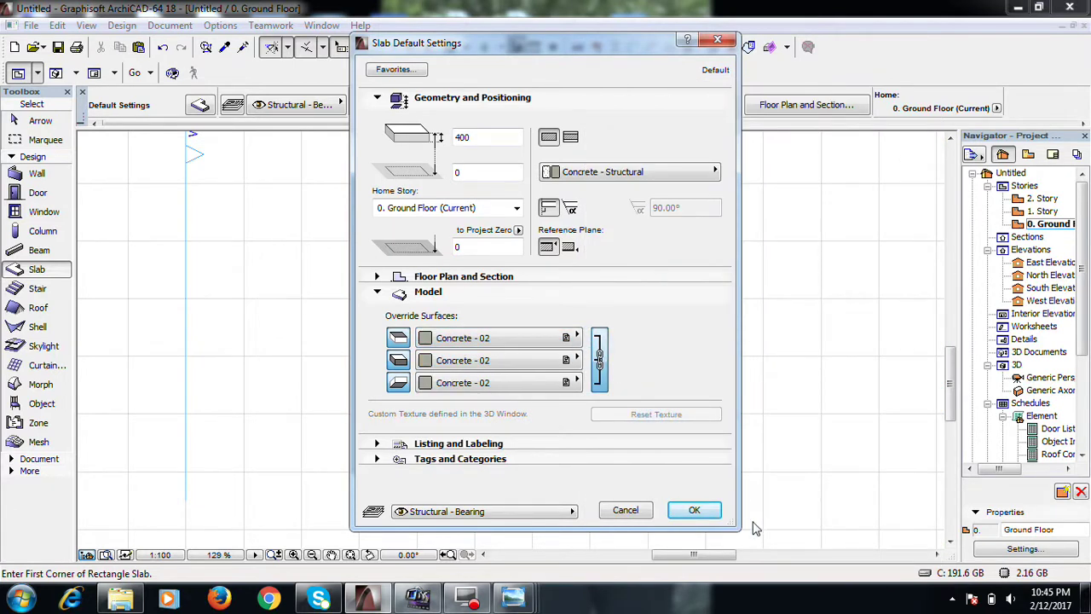
pyautogui.click(696, 510)
# Draw a 12200 by 10200 rectangular slab from the walls' upper-left outer corner to their lower-right outer corner
pyautogui.scroll(3, 371, 173)
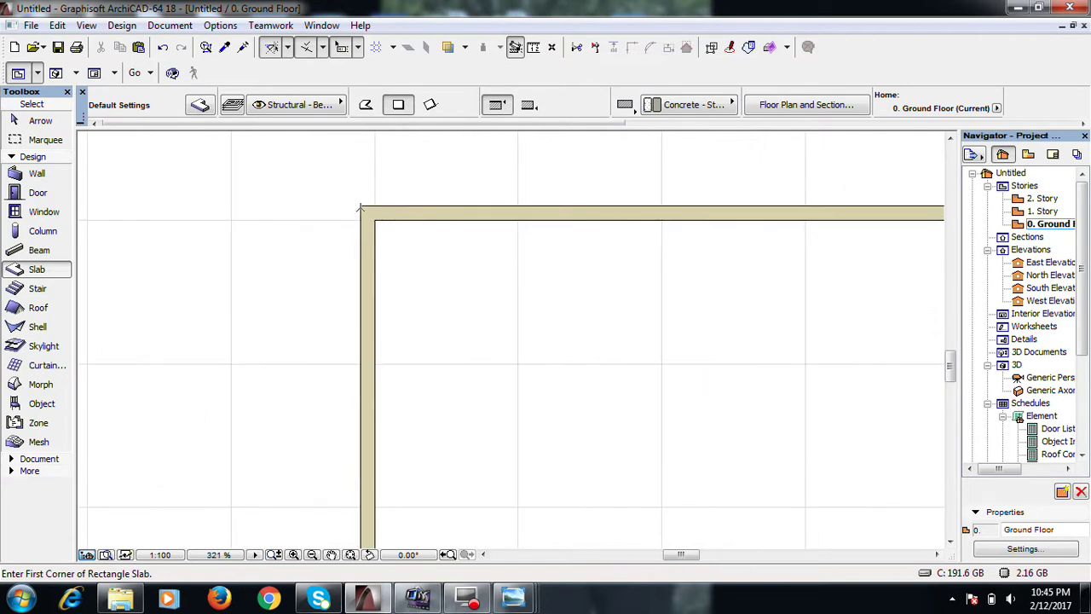
pyautogui.scroll(-3, 361, 206)
pyautogui.scroll(3, 744, 521)
pyautogui.scroll(3, 717, 447)
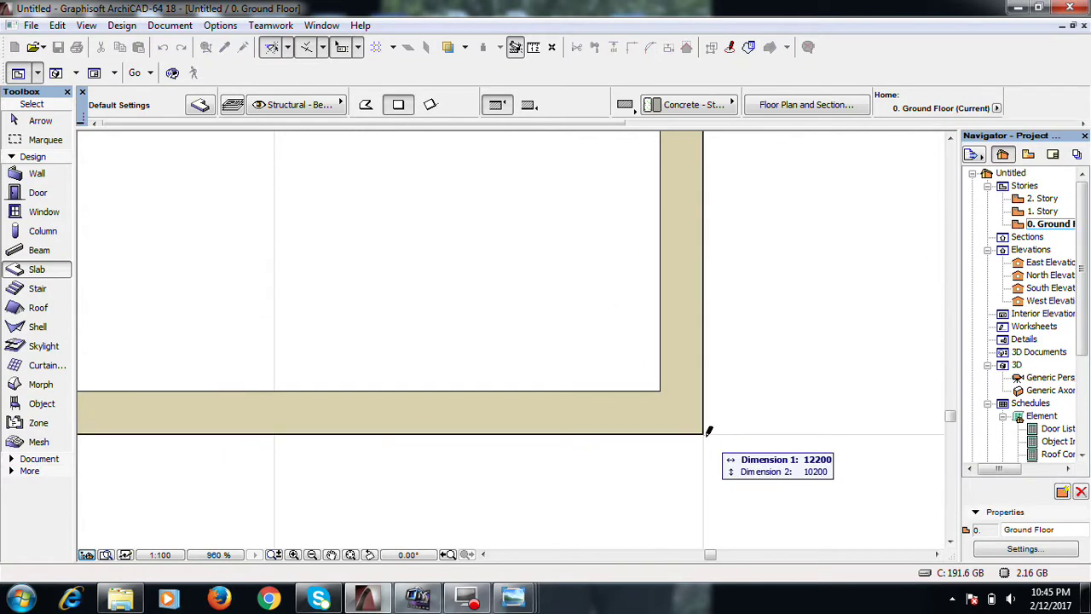
pyautogui.scroll(-5, 707, 435)
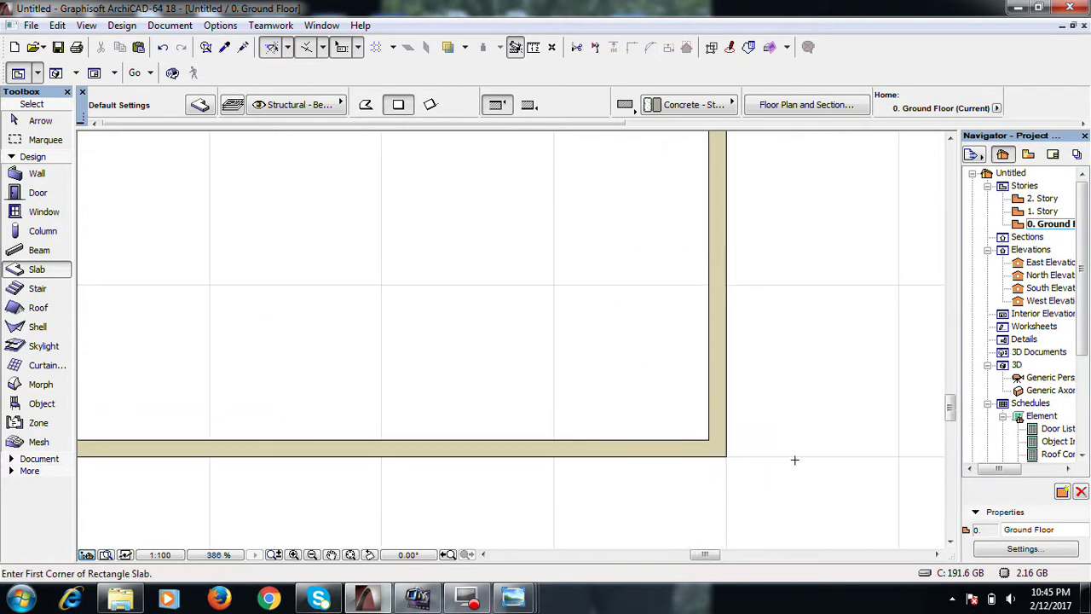
# Examine the walls and slab in the 3D perspective and return to the floor plan
pyautogui.click(55, 74)
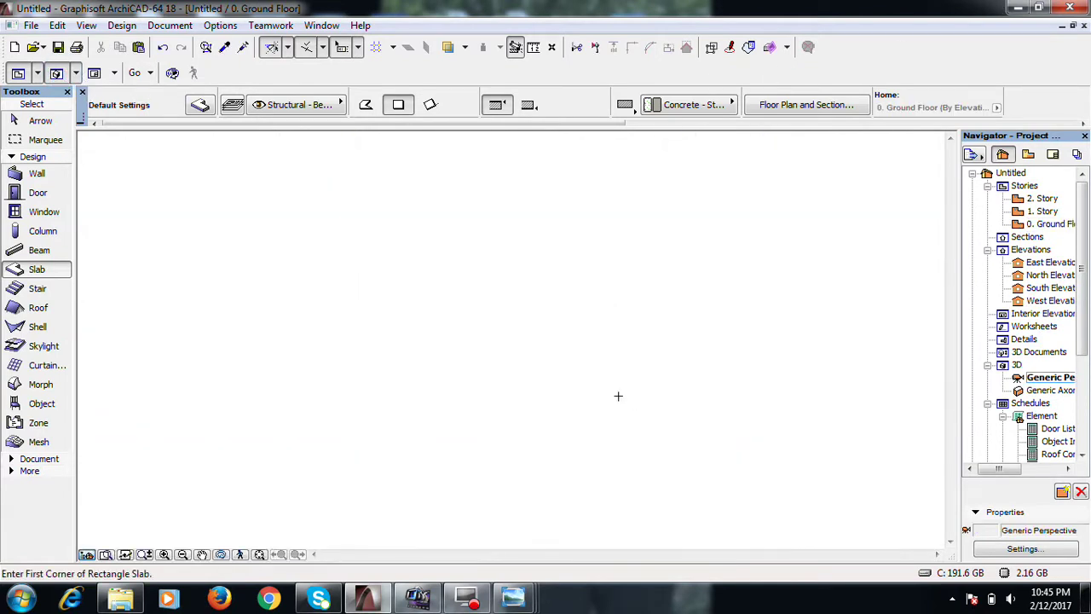
pyautogui.scroll(3, 379, 403)
pyautogui.keyDown('shift'); pyautogui.moveTo(379, 404); pyautogui.dragTo(509, 339, button='middle'); pyautogui.keyUp('shift')
pyautogui.press('F2')
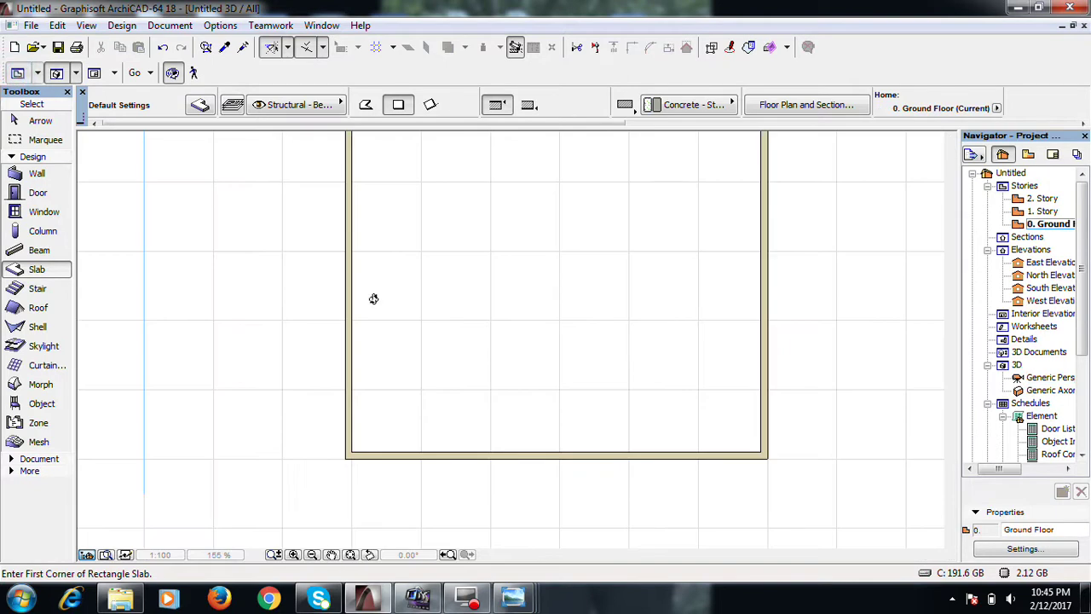
# Copy the building's west perimeter wall 4000 horizontally inward to form the first interior partition
pyautogui.scroll(-3, 336, 409)
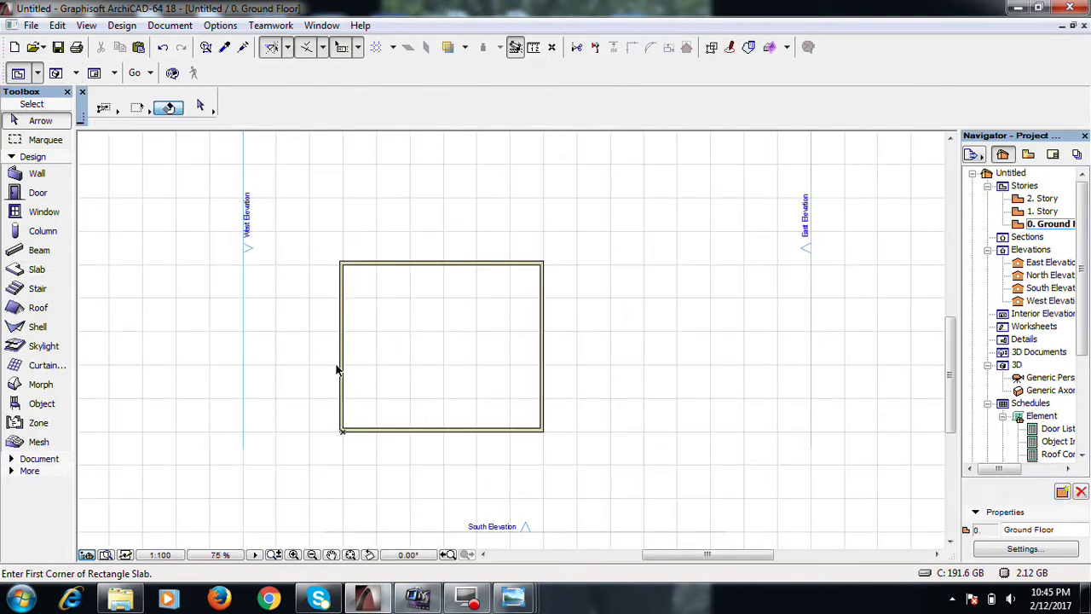
pyautogui.keyDown('shift'); pyautogui.click(339, 368); pyautogui.keyUp('shift')
pyautogui.scroll(3, 337, 367)
pyautogui.keyDown('ctrl'); pyautogui.click(350, 366); pyautogui.keyUp('ctrl')
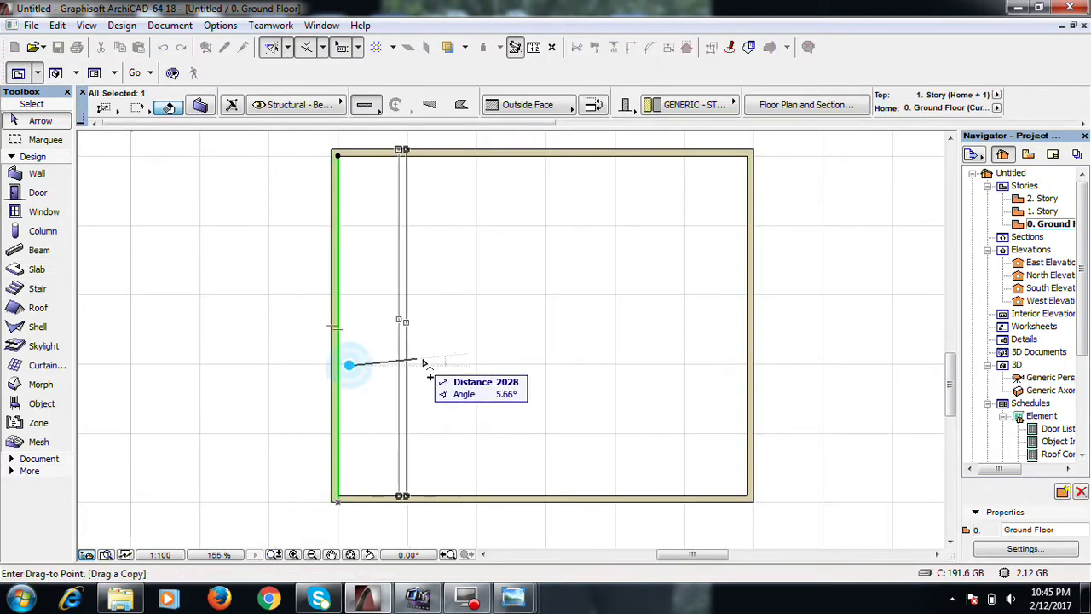
pyautogui.write('4000')
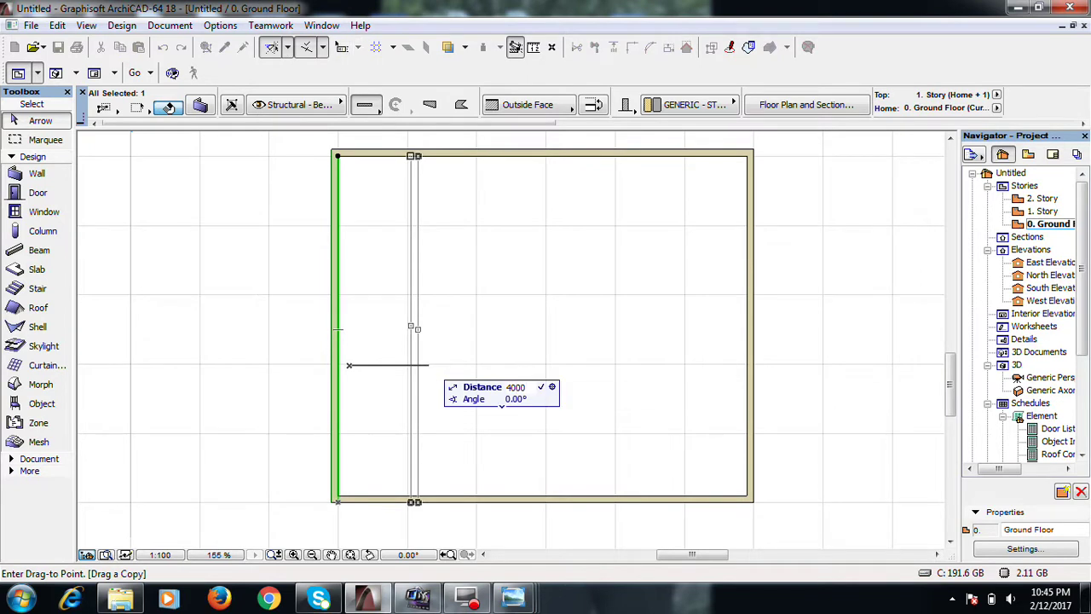
pyautogui.press('Return')
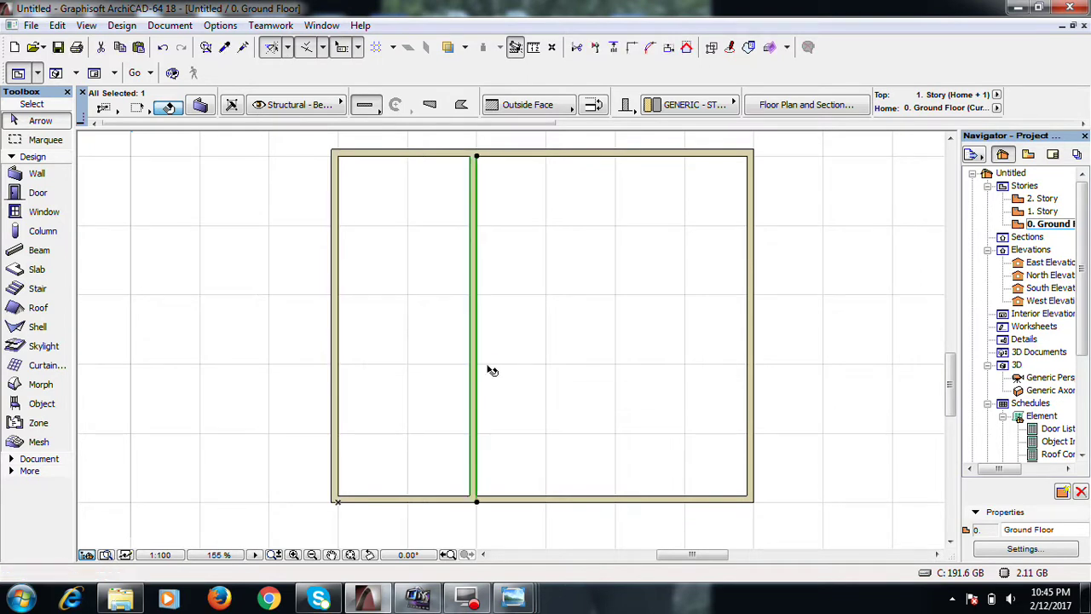
# Copy the building's east perimeter wall 4000 horizontally inward to form the second interior partition
pyautogui.click(756, 340)
pyautogui.hotkey('ctrl', 'shift', 'd')
pyautogui.click(754, 337)
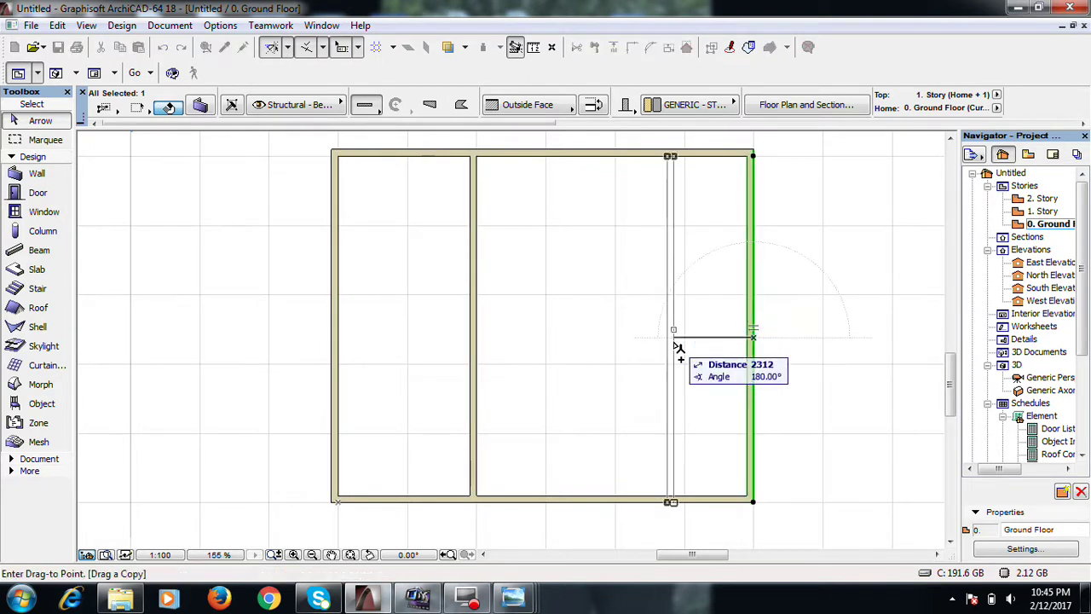
pyautogui.write('4000')
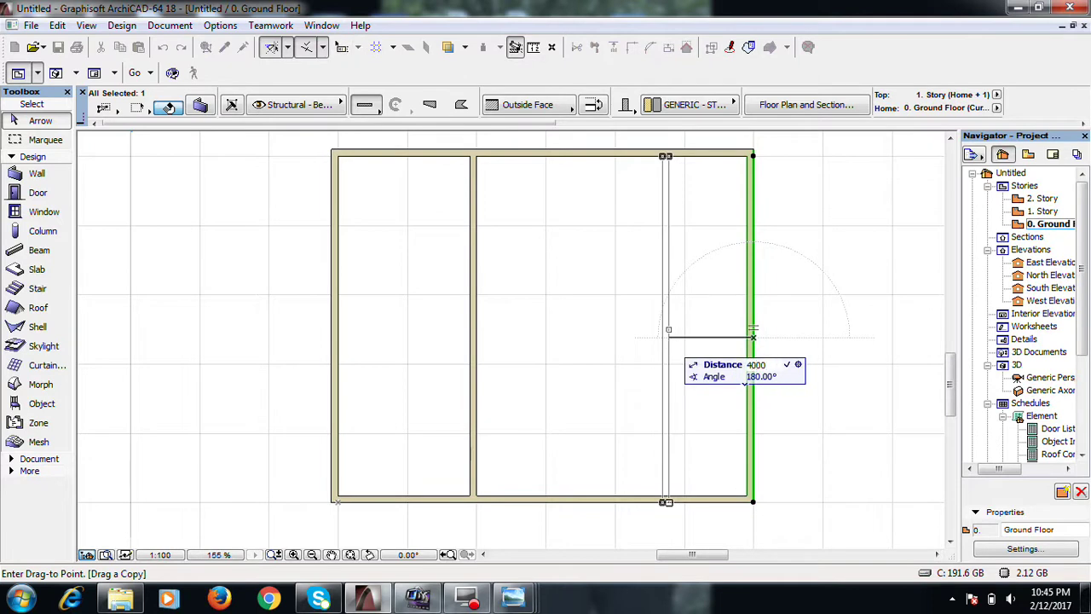
pyautogui.press('Return')
# Measure the spacing between the two interior partitions along the inner face of the south wall
pyautogui.scroll(5, 595, 449)
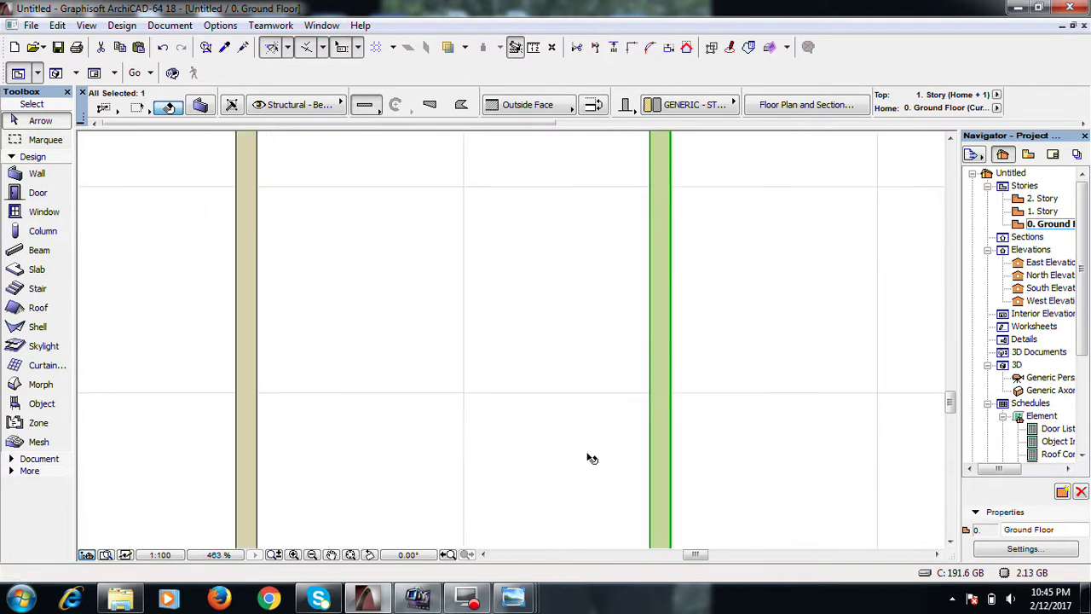
pyautogui.scroll(-3, 591, 471)
pyautogui.click(392, 530)
pyautogui.press('Escape')
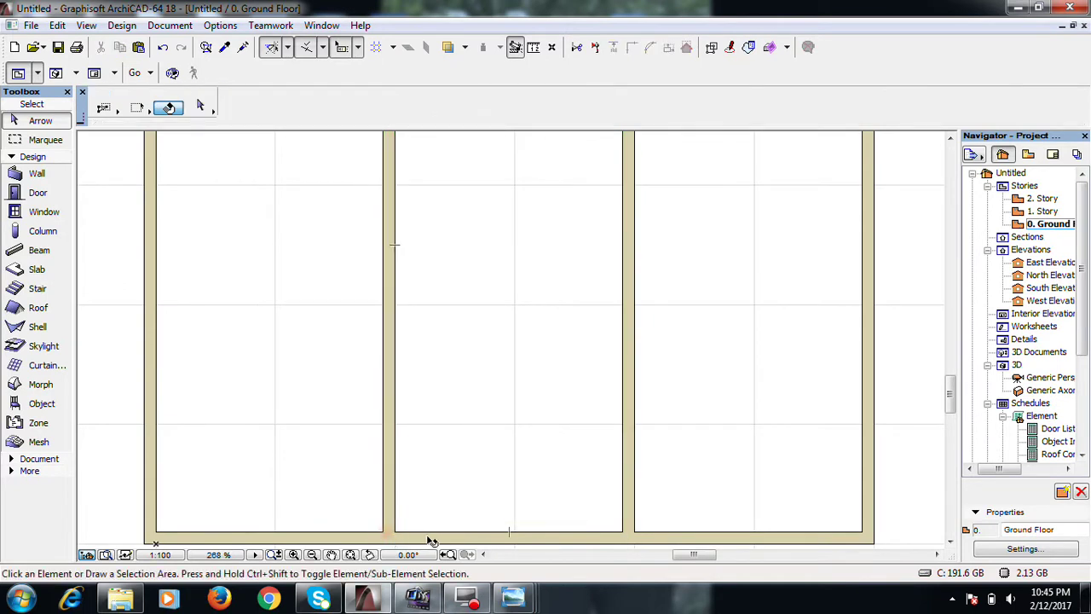
pyautogui.press('m')
pyautogui.click(395, 530)
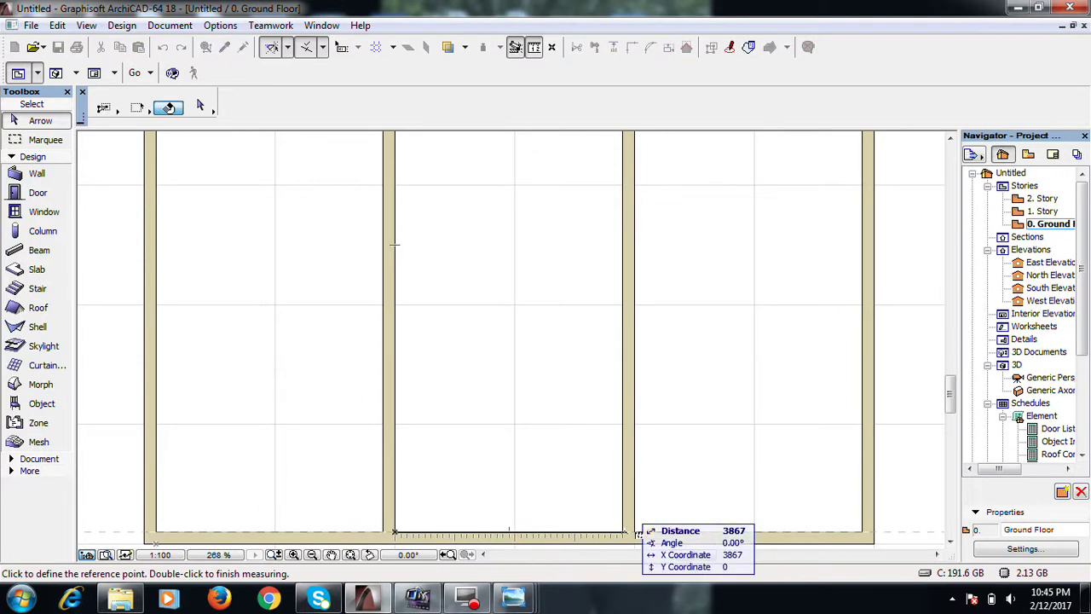
pyautogui.press('Escape')
# Move the eastern interior partition 1000 horizontally toward the western partition
pyautogui.scroll(-4, 645, 410)
pyautogui.click(653, 393)
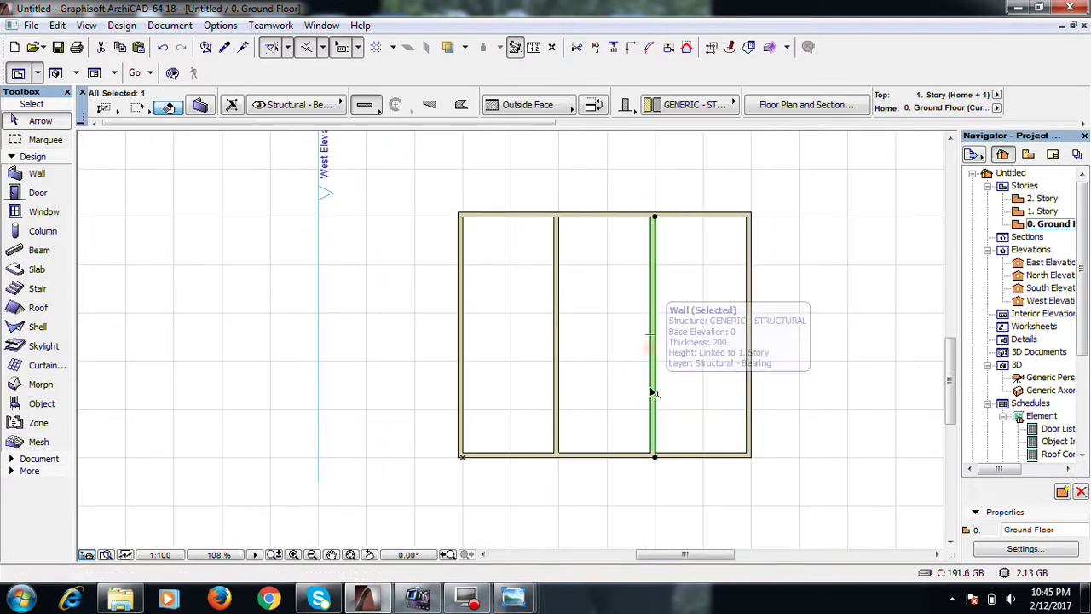
pyautogui.moveTo(653, 393); pyautogui.dragTo(609, 391)
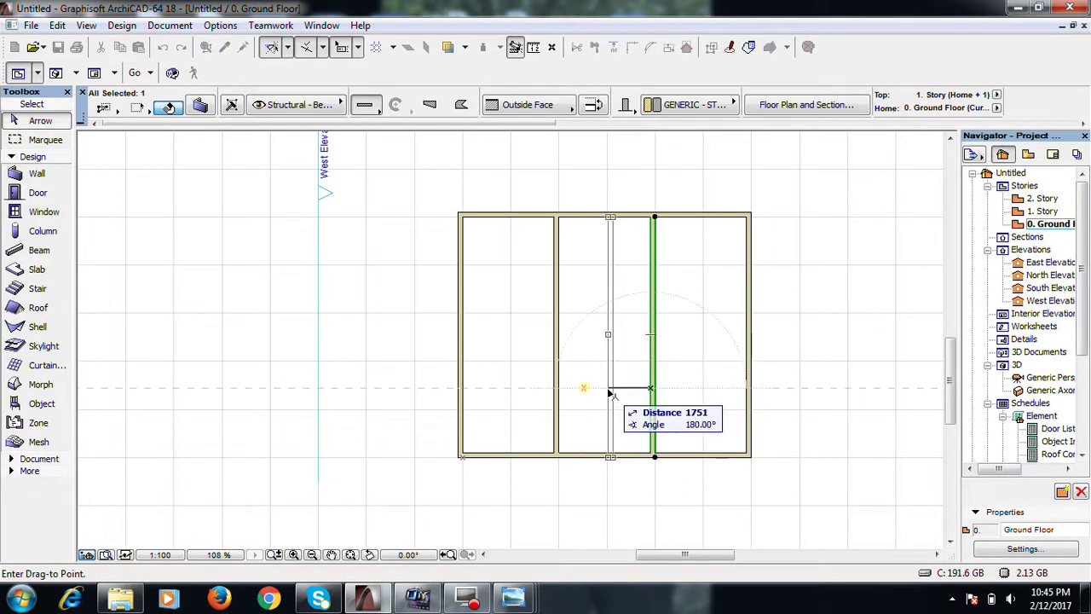
pyautogui.write('1000')
pyautogui.press('Return')
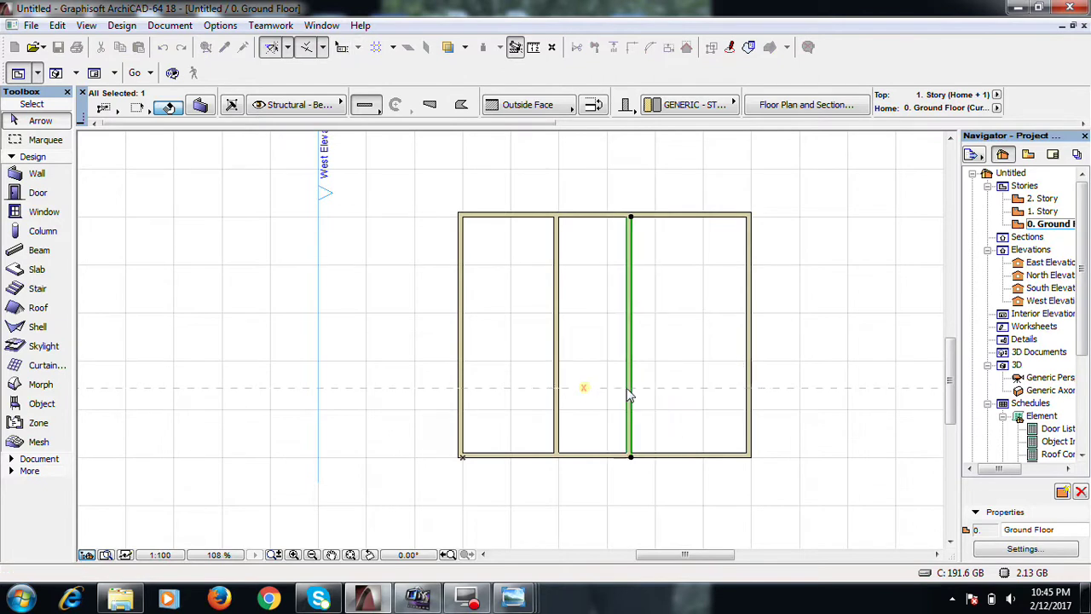
# Move the western interior partition 1000 horizontally toward the eastern partition
pyautogui.scroll(3, 607, 400)
pyautogui.click(520, 411)
pyautogui.moveTo(521, 410); pyautogui.dragTo(557, 415)
pyautogui.write('1000')
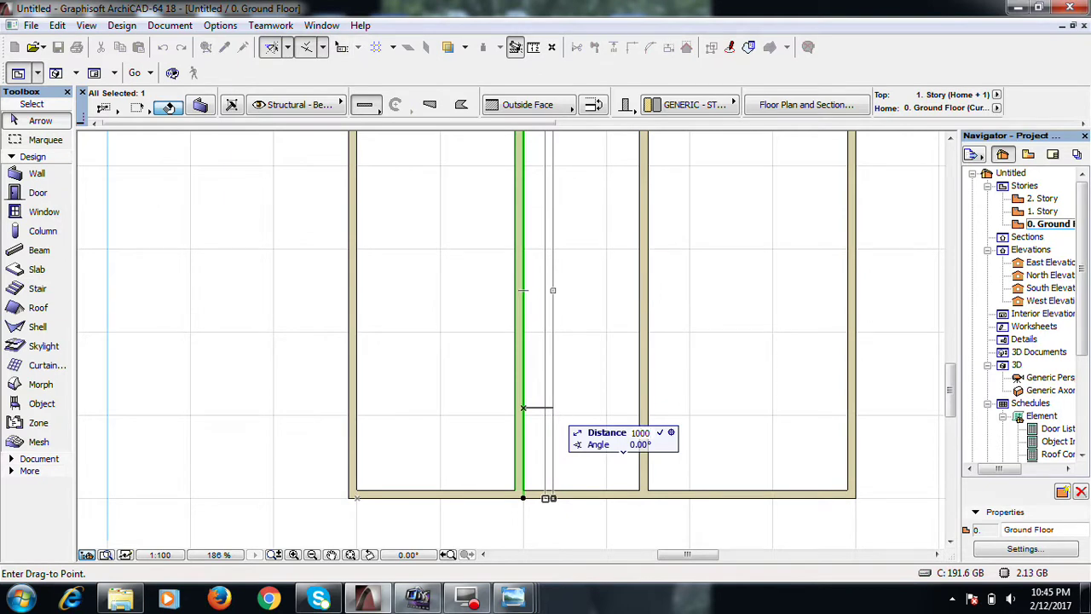
pyautogui.press('Return')
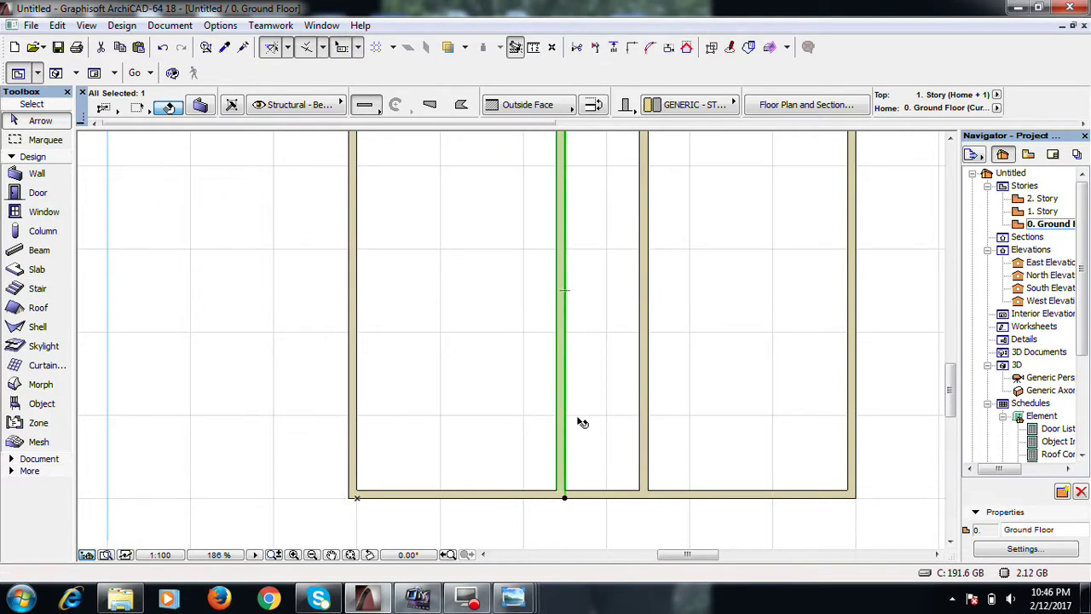
# Measure the clear width of the narrowed central bay between the repositioned partitions
pyautogui.press('m')
pyautogui.click(564, 492)
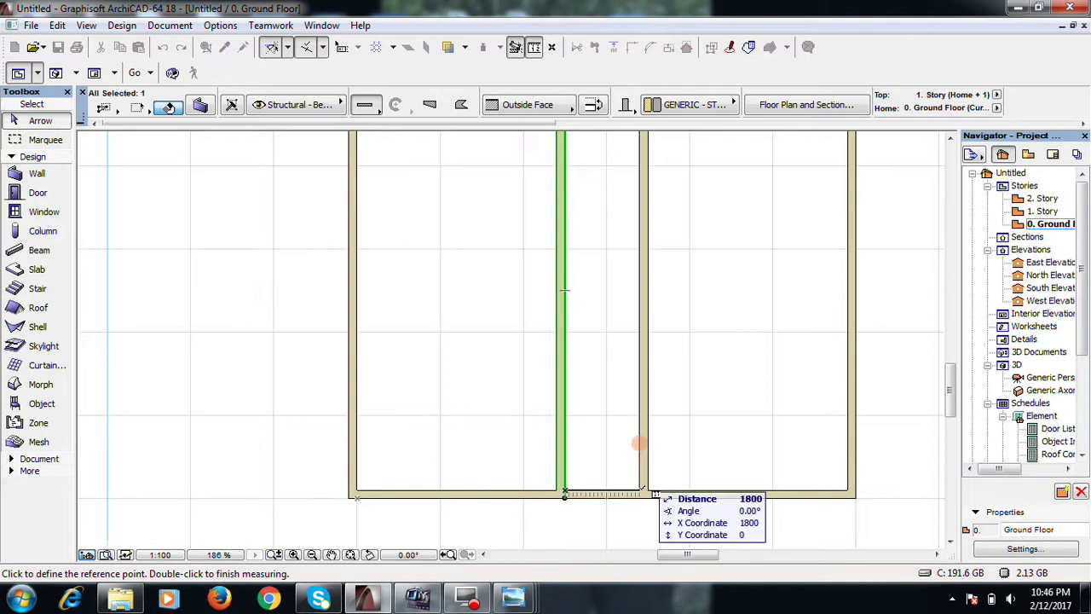
pyautogui.press('Escape')
pyautogui.press('Escape')
pyautogui.scroll(-5, 580, 458)
pyautogui.scroll(8, 597, 421)
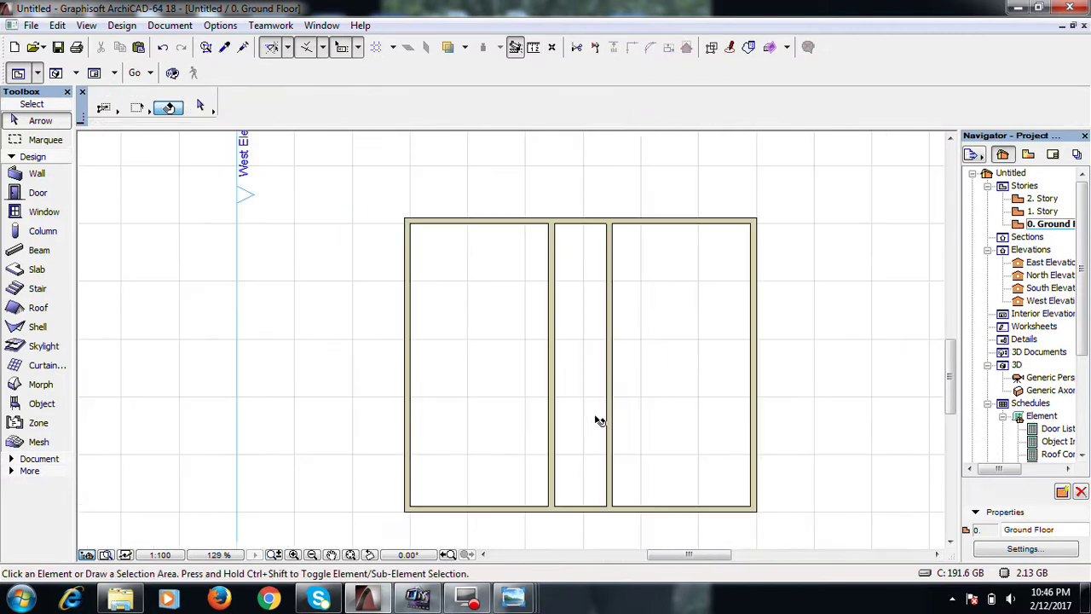
pyautogui.scroll(-9, 597, 418)
pyautogui.scroll(8, 577, 361)
pyautogui.scroll(4, 584, 359)
pyautogui.scroll(-9, 605, 363)
pyautogui.scroll(5, 595, 416)
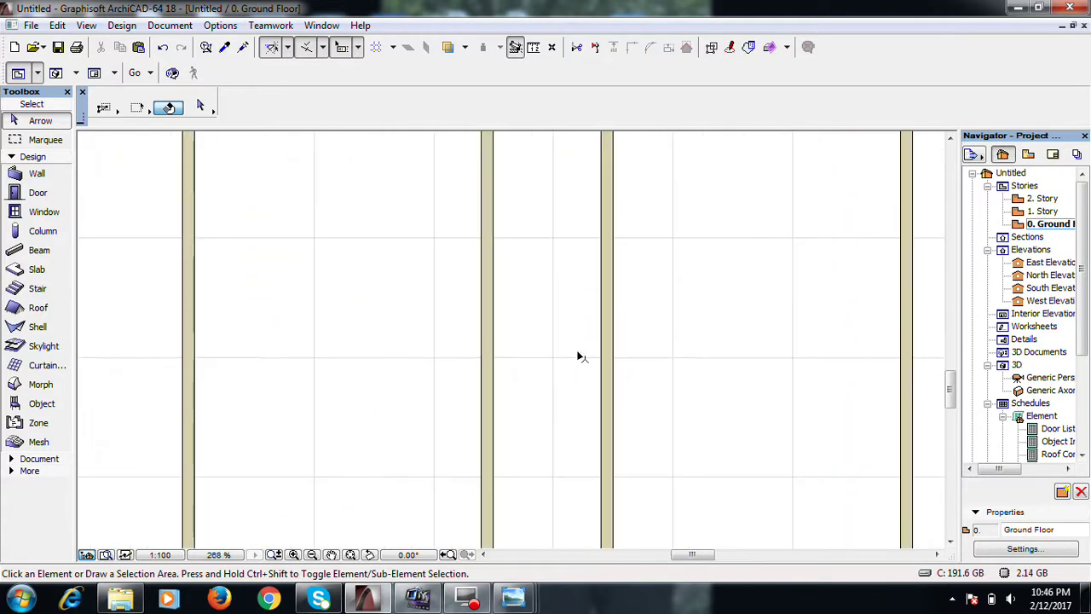
pyautogui.scroll(-4, 575, 361)
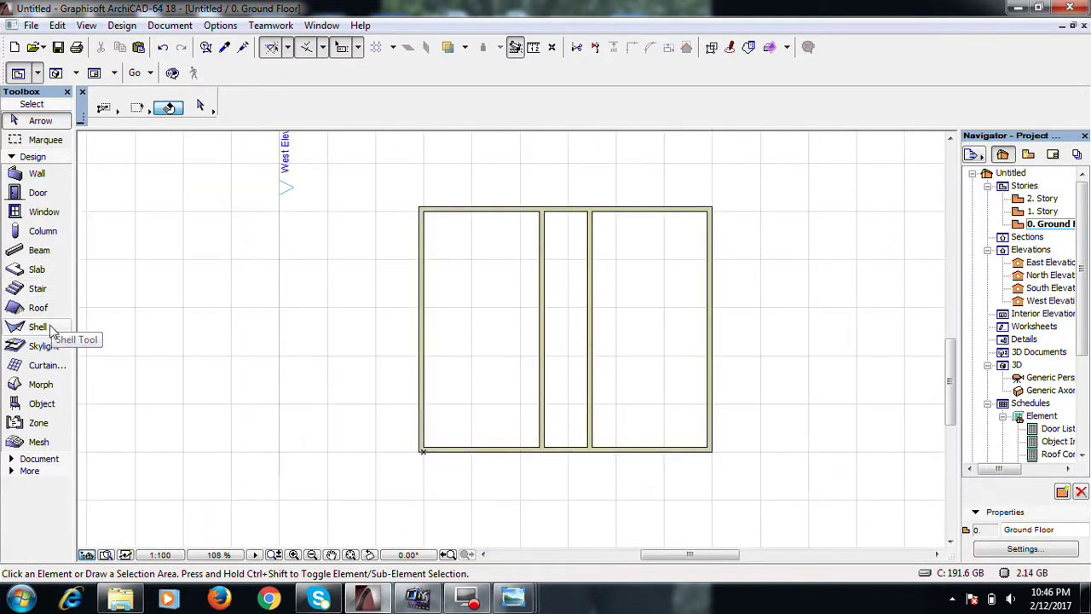
# Choose Stair U-Shape 18 as the default stair and set its elevation to Project Zero to 0
pyautogui.click(38, 289)
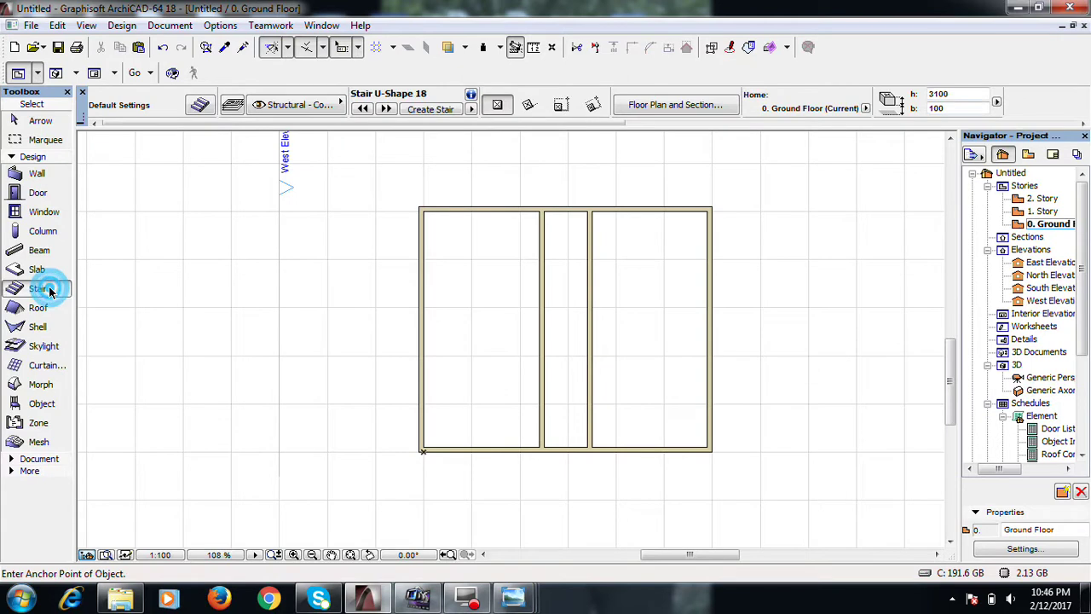
pyautogui.doubleClick(37, 289)
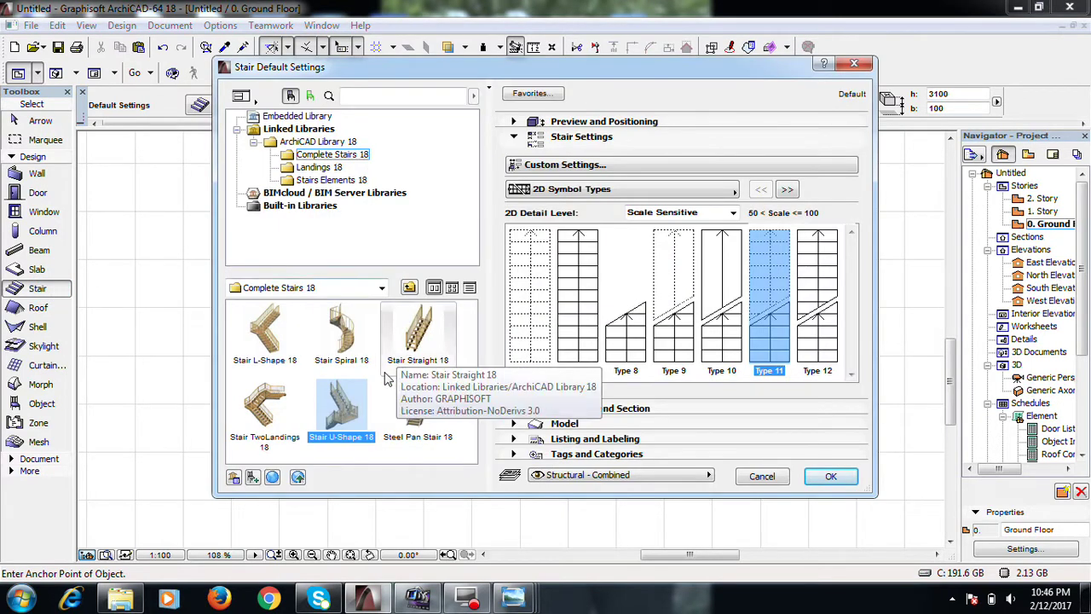
pyautogui.click(345, 411)
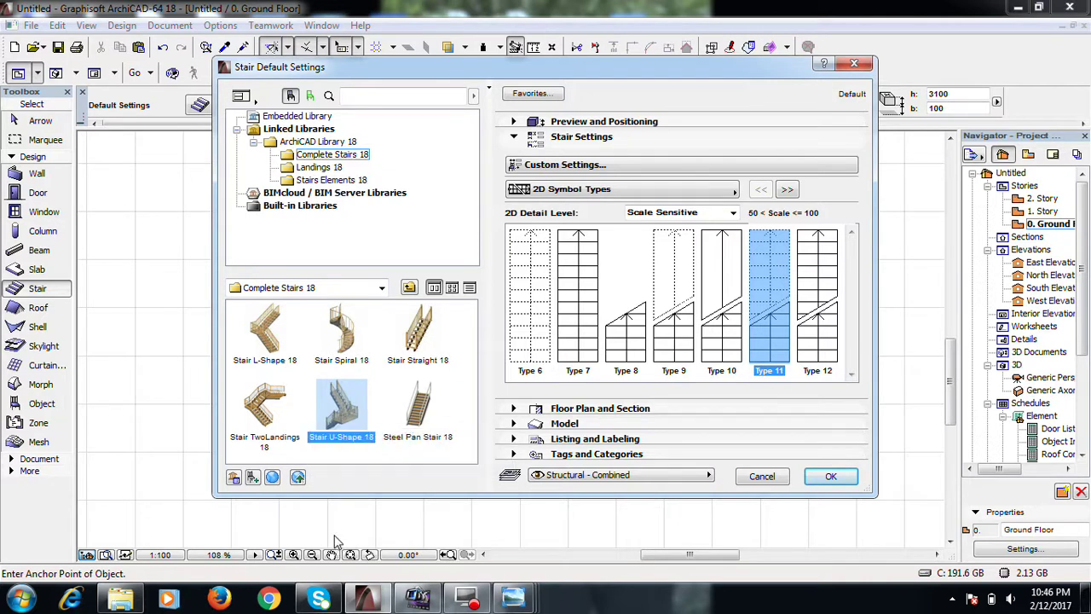
pyautogui.click(582, 124)
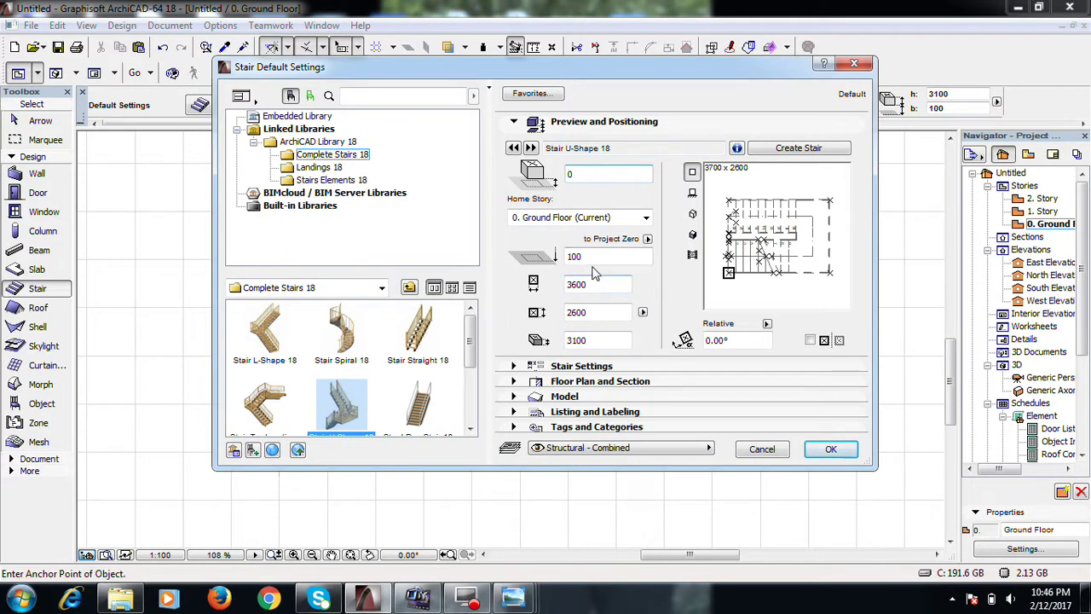
pyautogui.doubleClick(588, 255)
pyautogui.write('0')
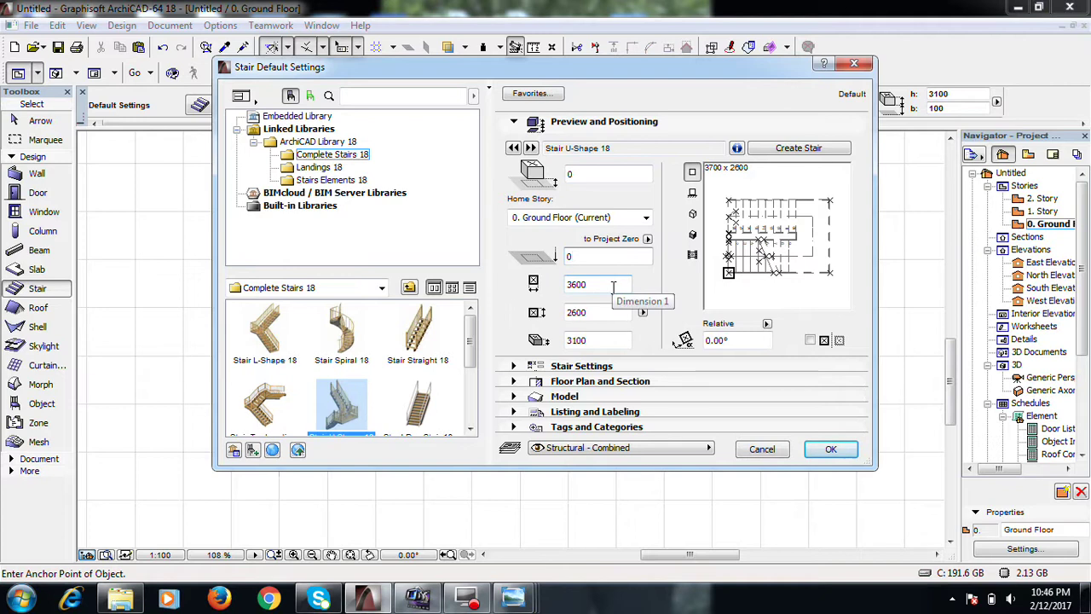
# Switch the default stair settings from Custom Settings to All Parameters and expand the Surfaces group
pyautogui.click(564, 397)
pyautogui.click(587, 377)
pyautogui.click(581, 170)
pyautogui.click(786, 166)
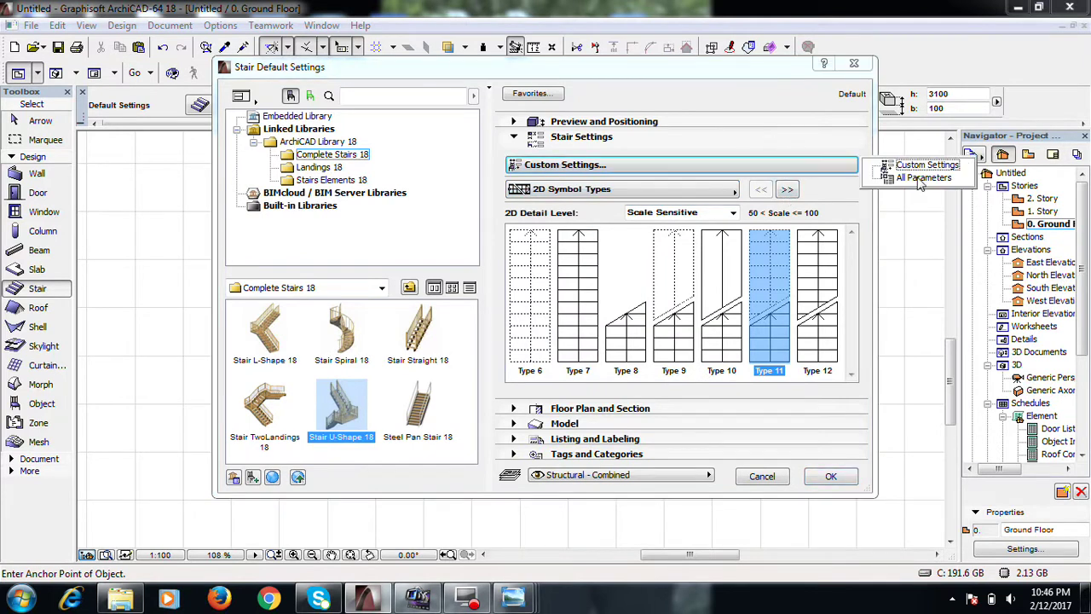
pyautogui.click(923, 178)
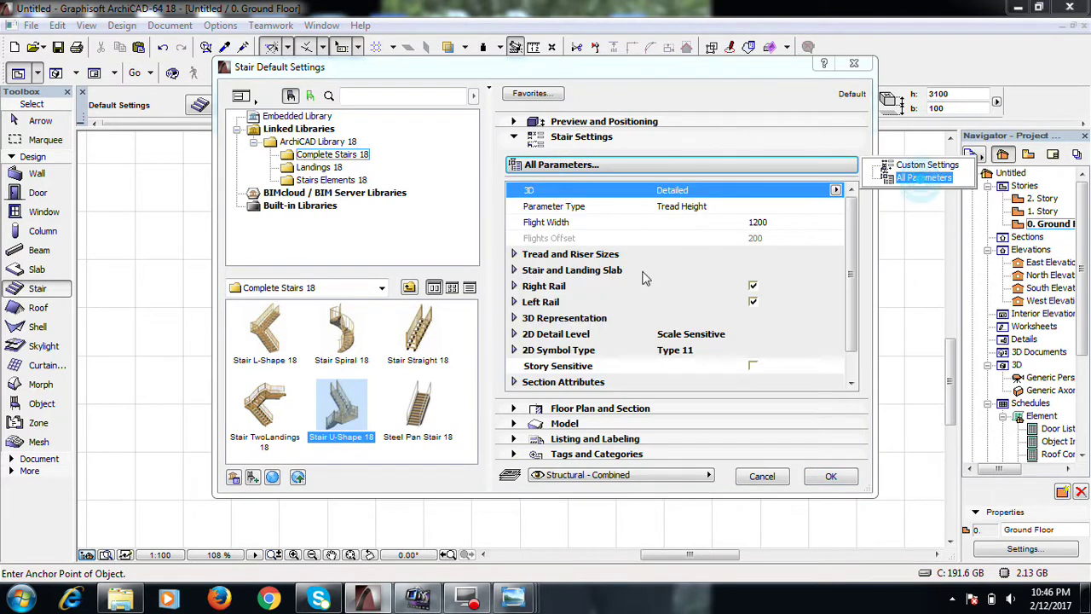
pyautogui.click(550, 301)
pyautogui.scroll(-1, 546, 375)
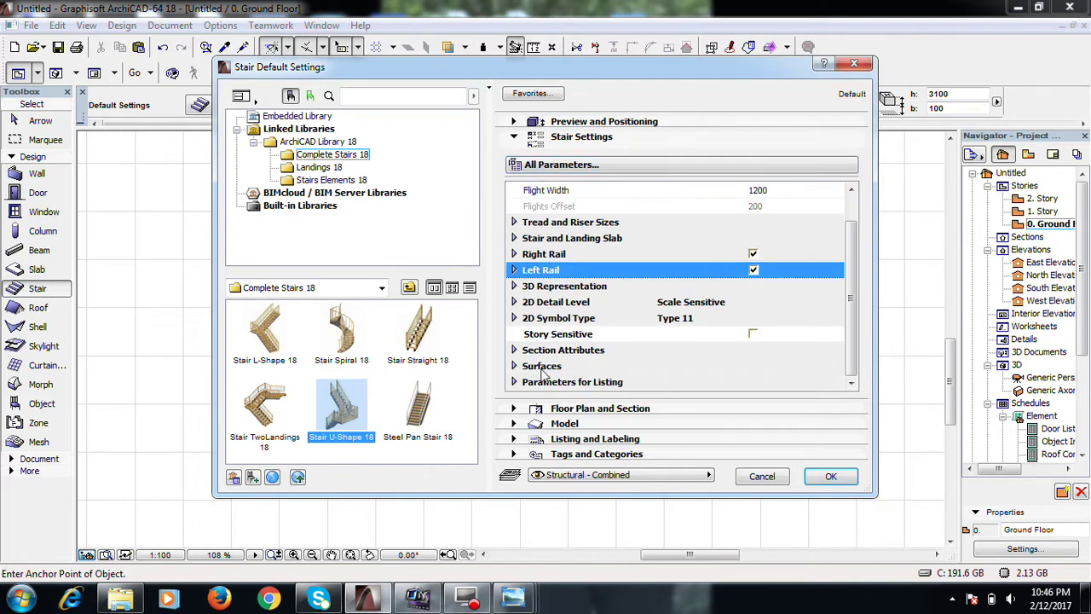
pyautogui.doubleClick(543, 370)
pyautogui.scroll(-3, 610, 345)
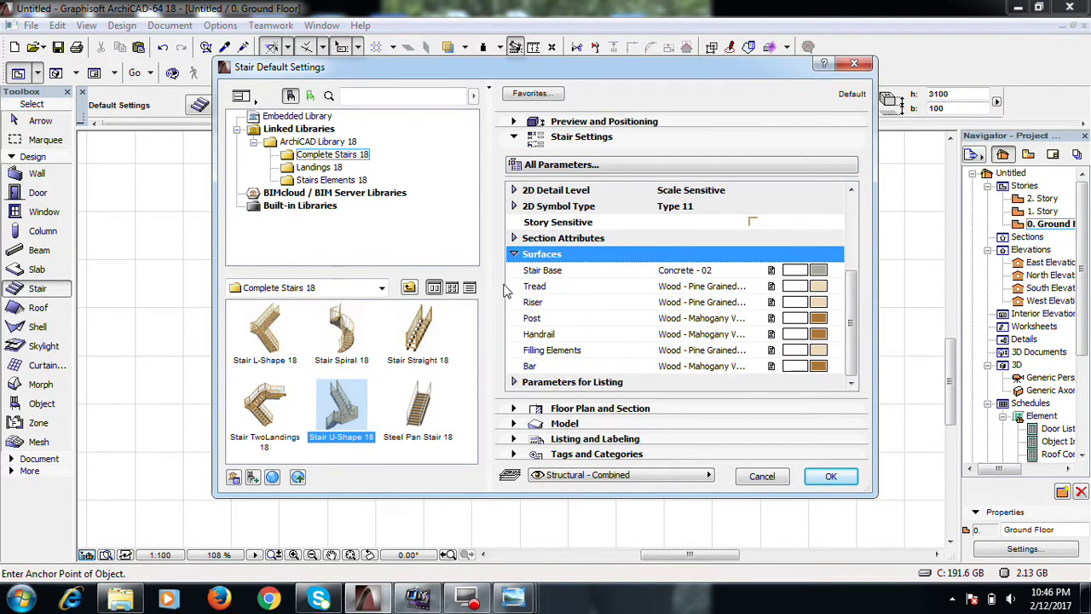
# Set the stair's Stair Base and Tread surfaces to Paint - Titanium White
pyautogui.click(825, 274)
pyautogui.click(821, 271)
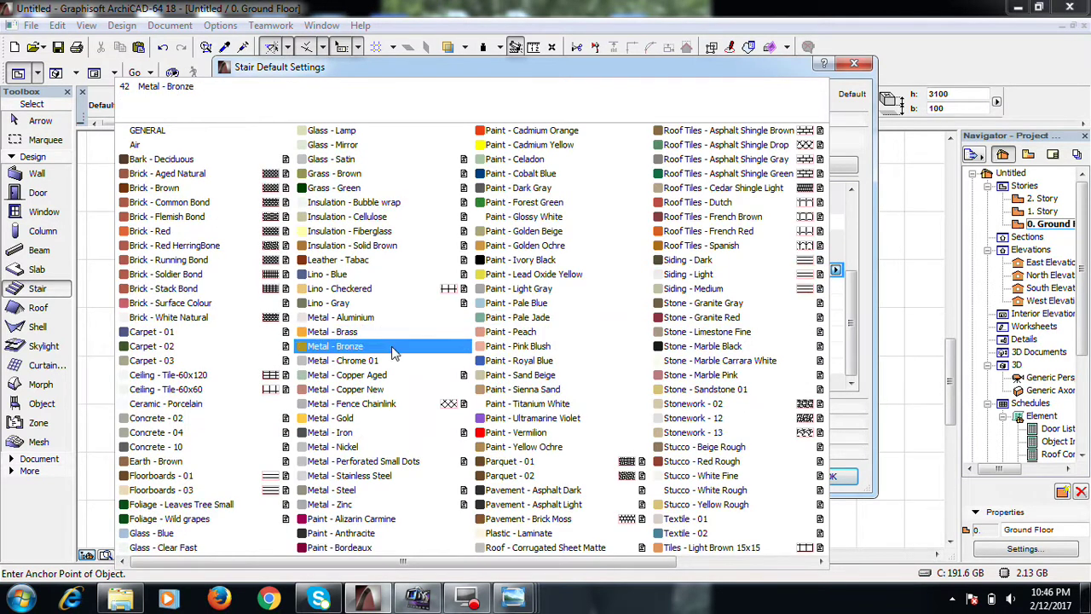
pyautogui.click(526, 403)
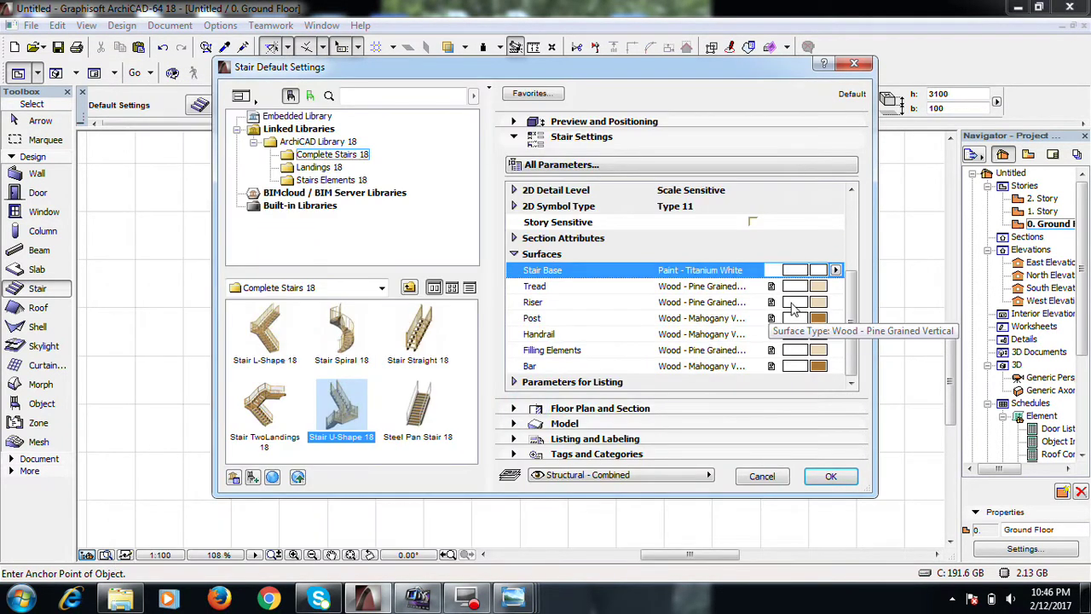
pyautogui.click(822, 286)
pyautogui.click(822, 286)
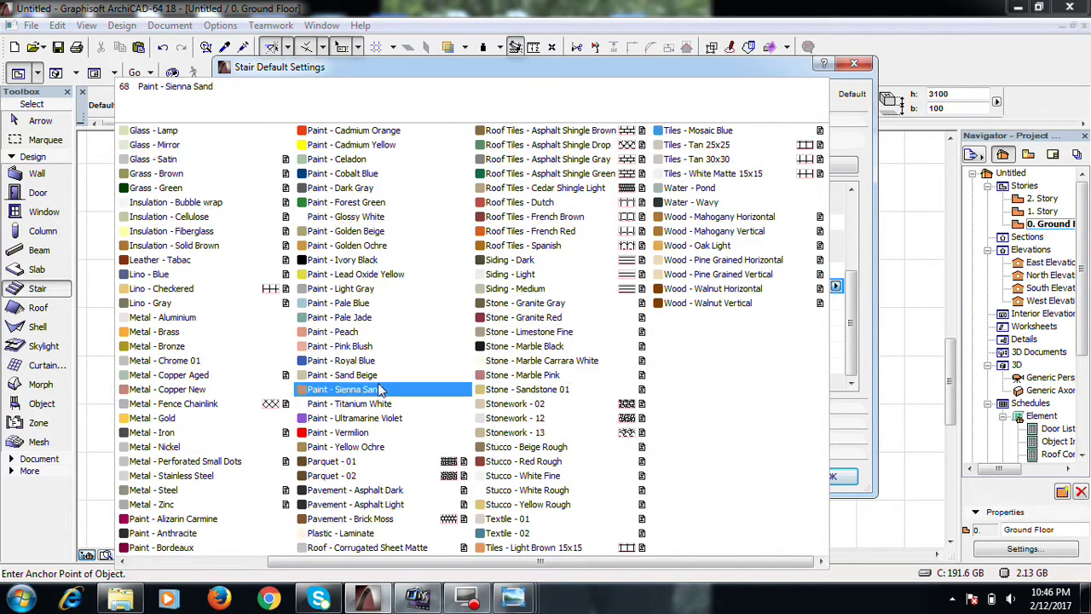
pyautogui.click(331, 405)
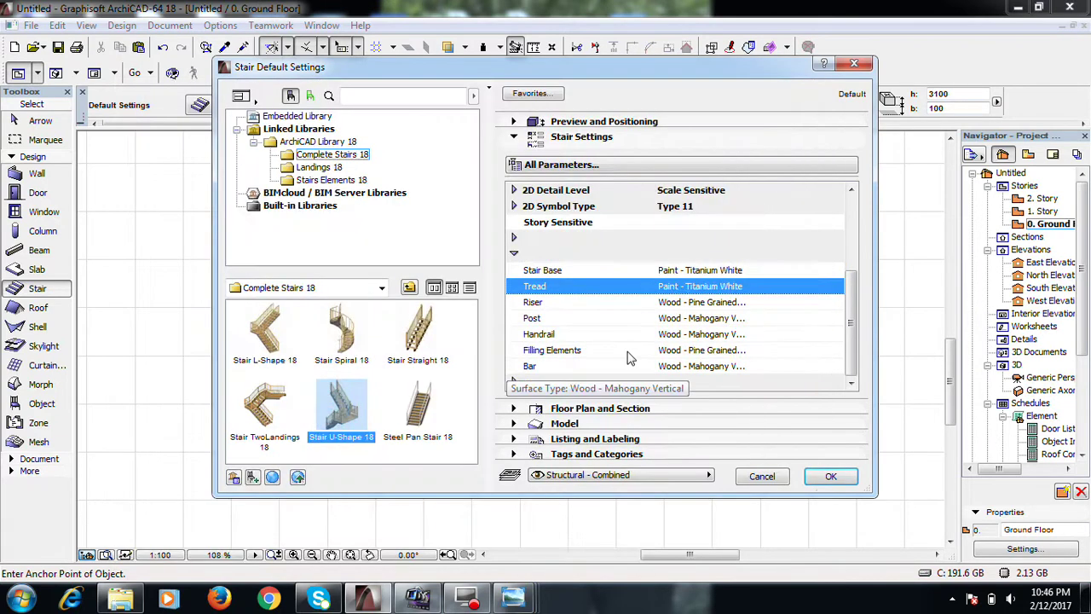
# Set the stair's Riser and Post surfaces to Paint - Titanium White
pyautogui.click(821, 309)
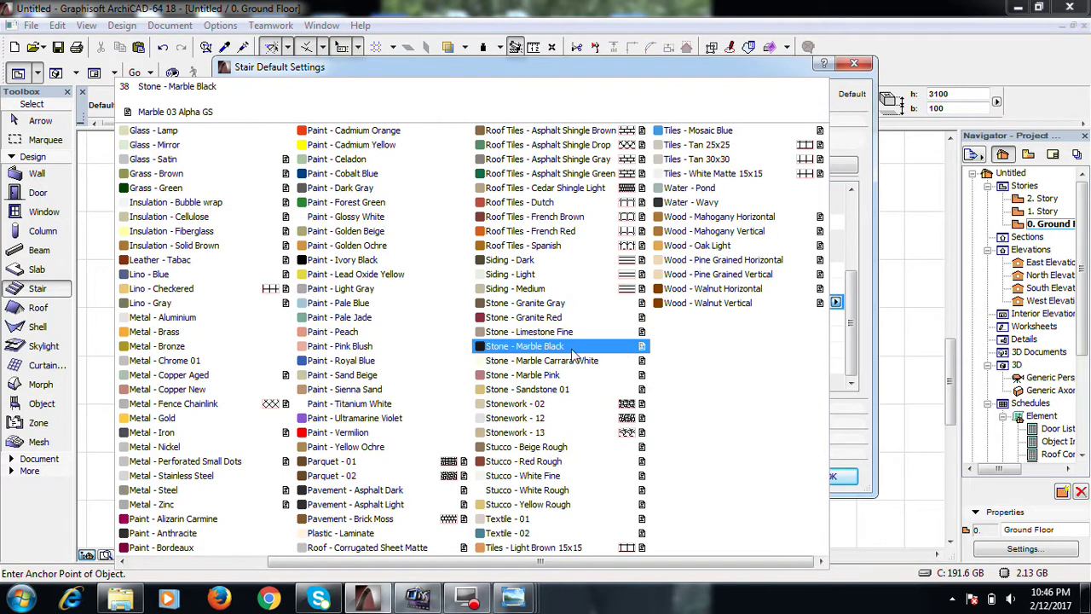
pyautogui.click(416, 403)
pyautogui.click(627, 319)
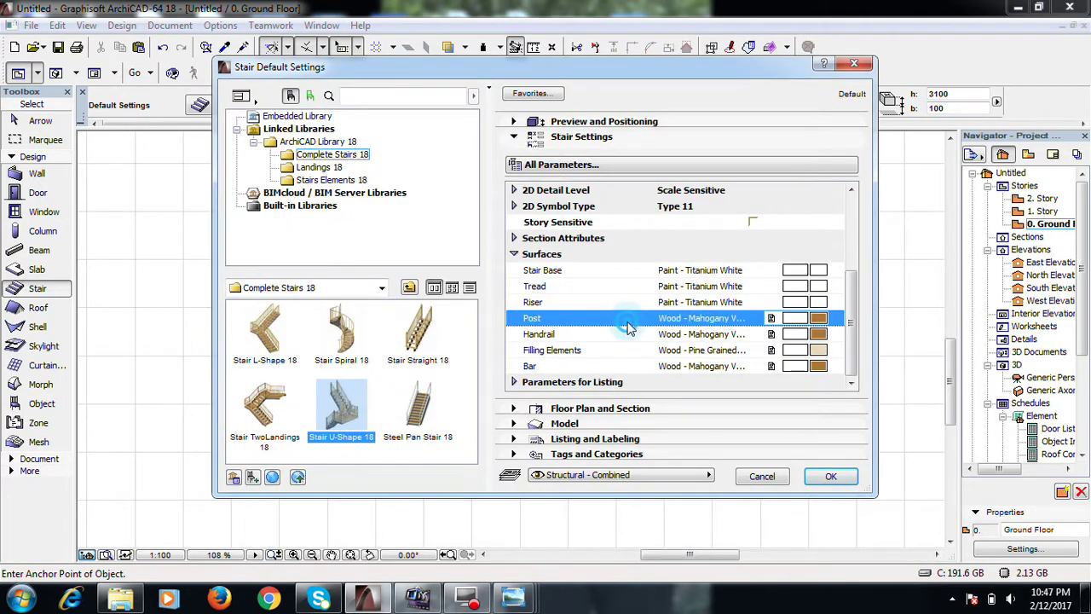
pyautogui.click(821, 319)
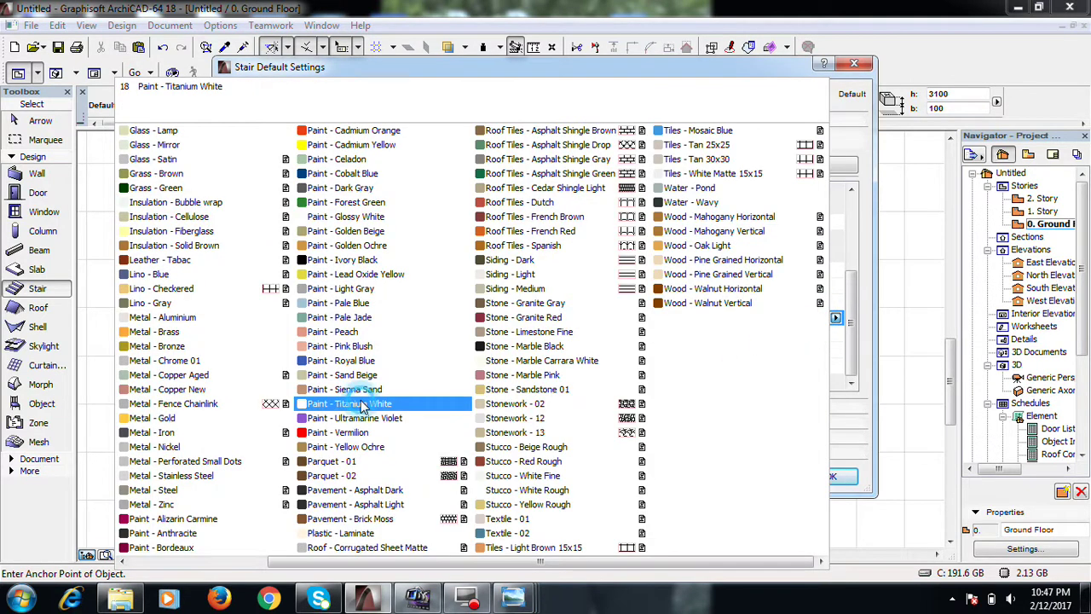
pyautogui.click(362, 405)
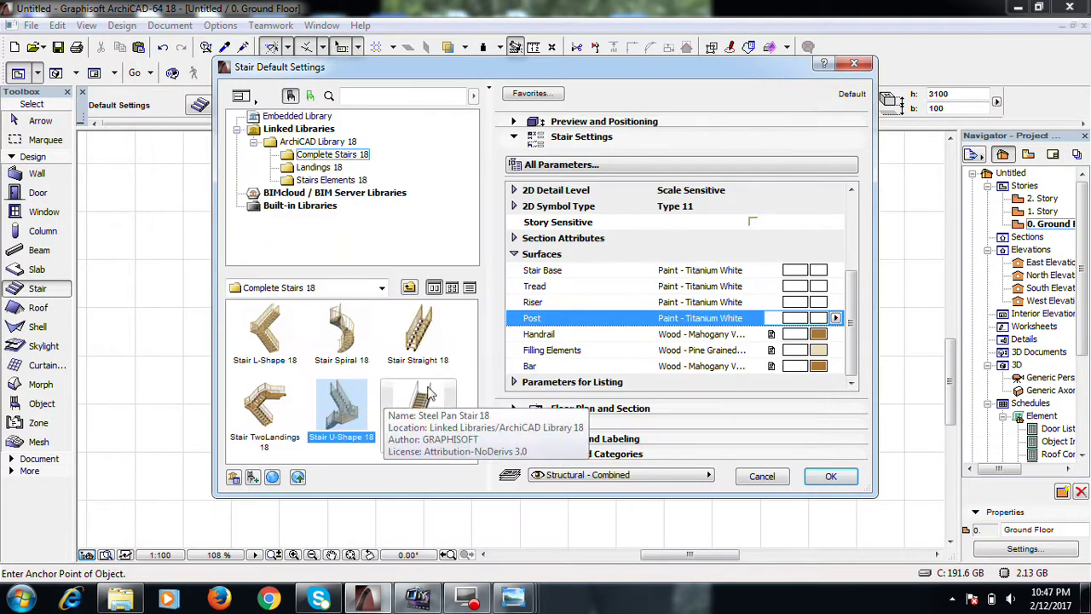
# Set the stair's Handrail, Filling Elements and Bar surfaces to Paint - Titanium White and accept the default settings
pyautogui.click(818, 334)
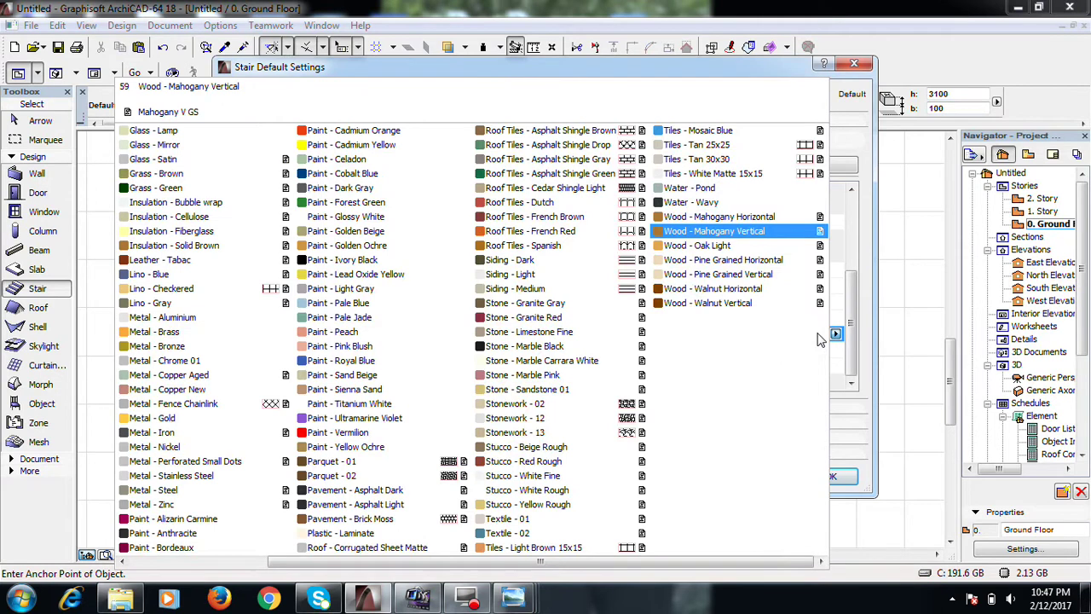
pyautogui.click(346, 404)
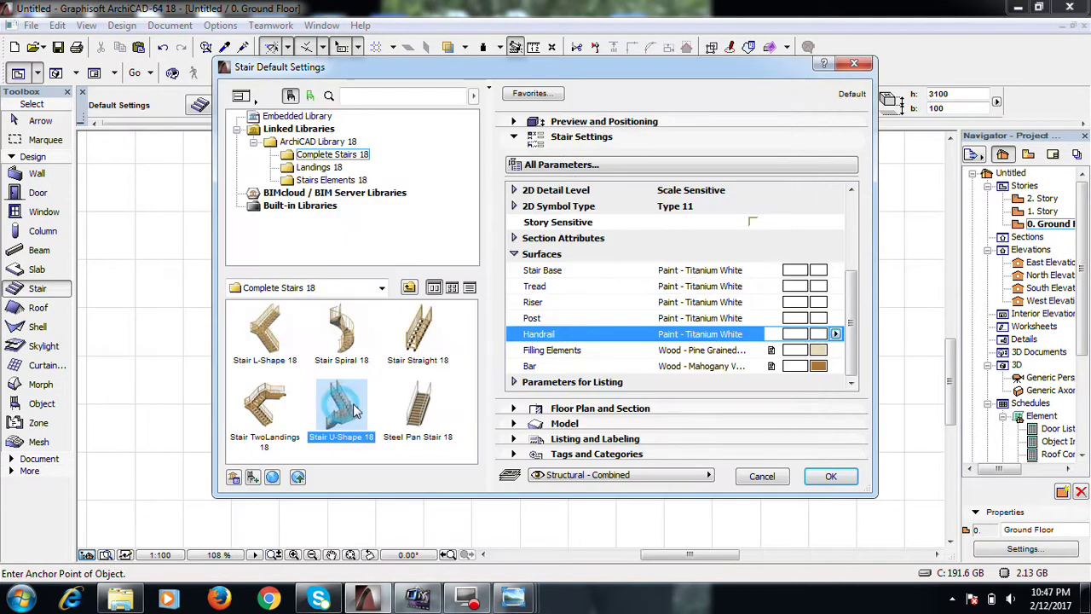
pyautogui.click(817, 351)
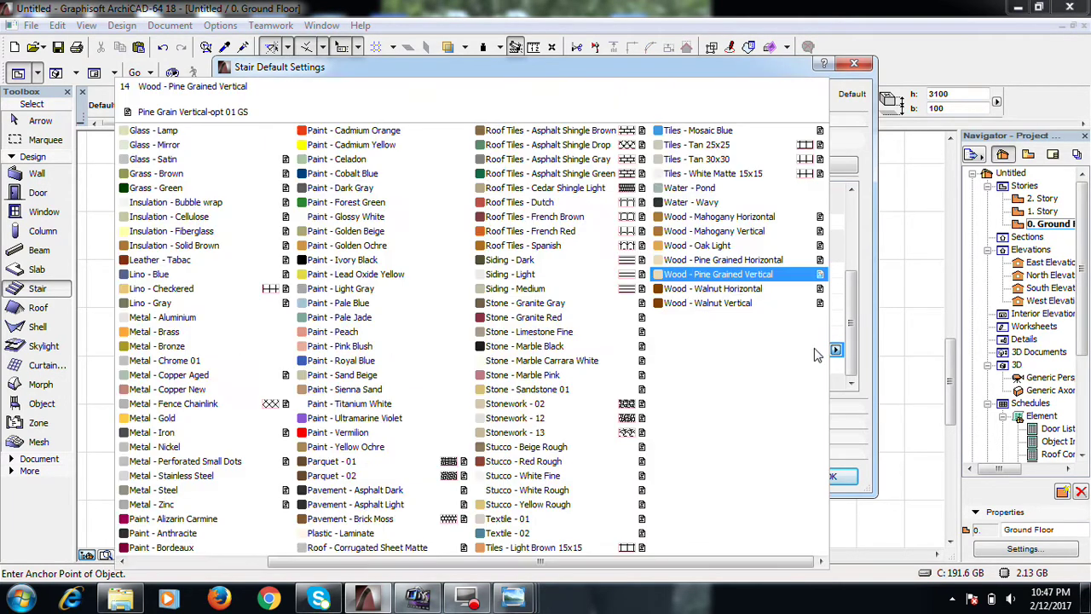
pyautogui.click(354, 409)
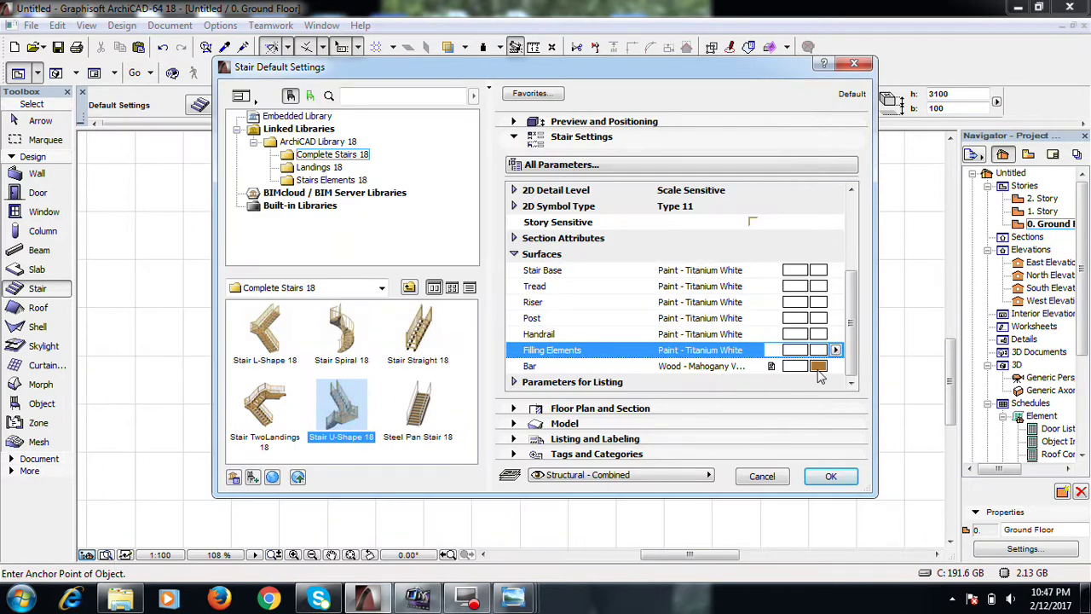
pyautogui.click(817, 366)
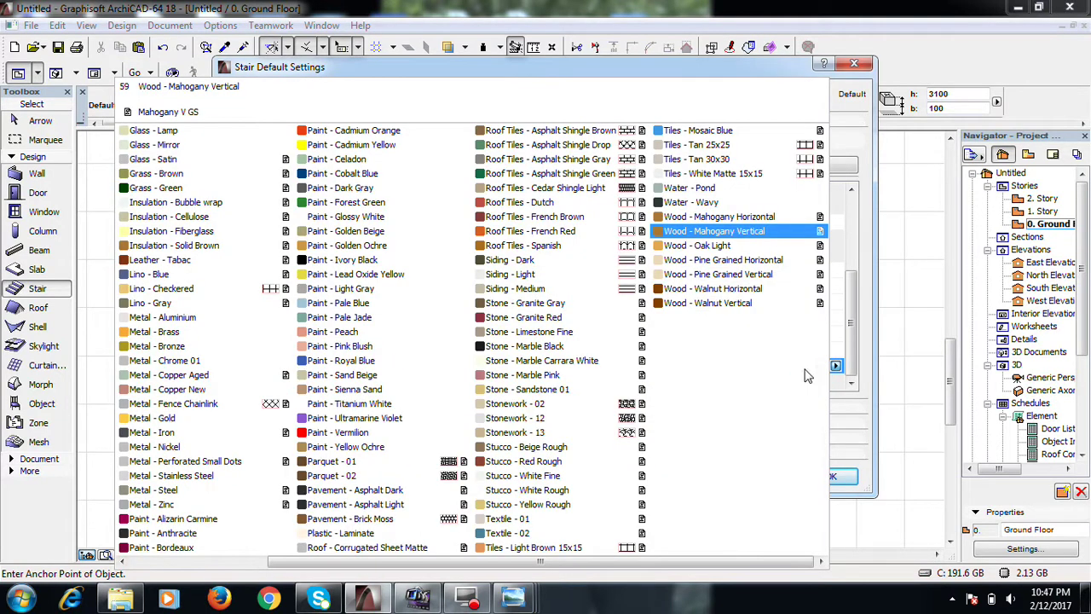
pyautogui.click(319, 403)
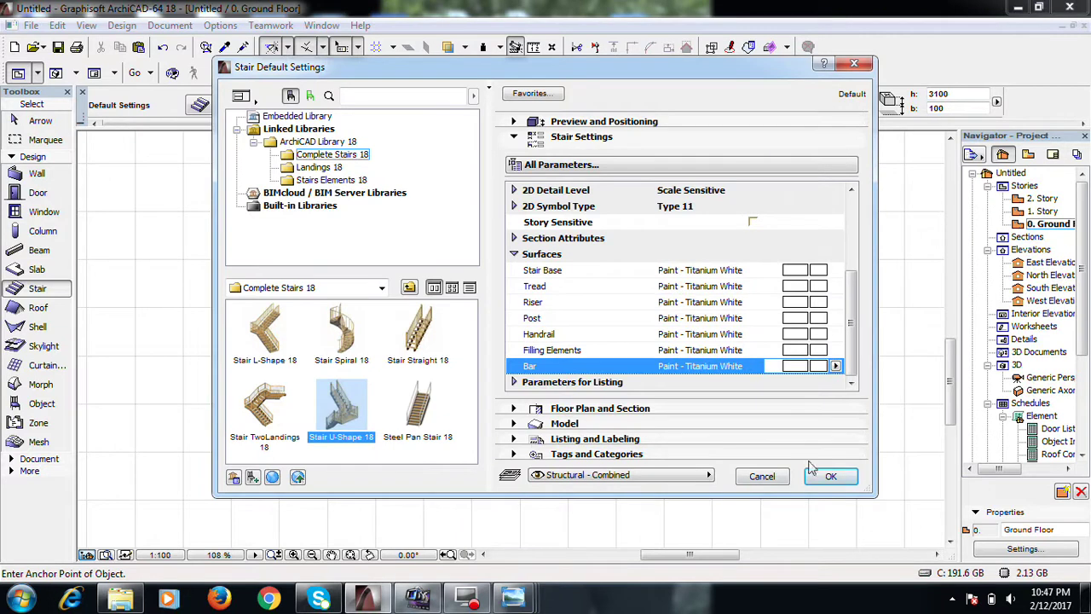
pyautogui.click(832, 476)
# Place the U-shaped stair across the right partition wall in the upper part of the plan and select it
pyautogui.scroll(3, 603, 260)
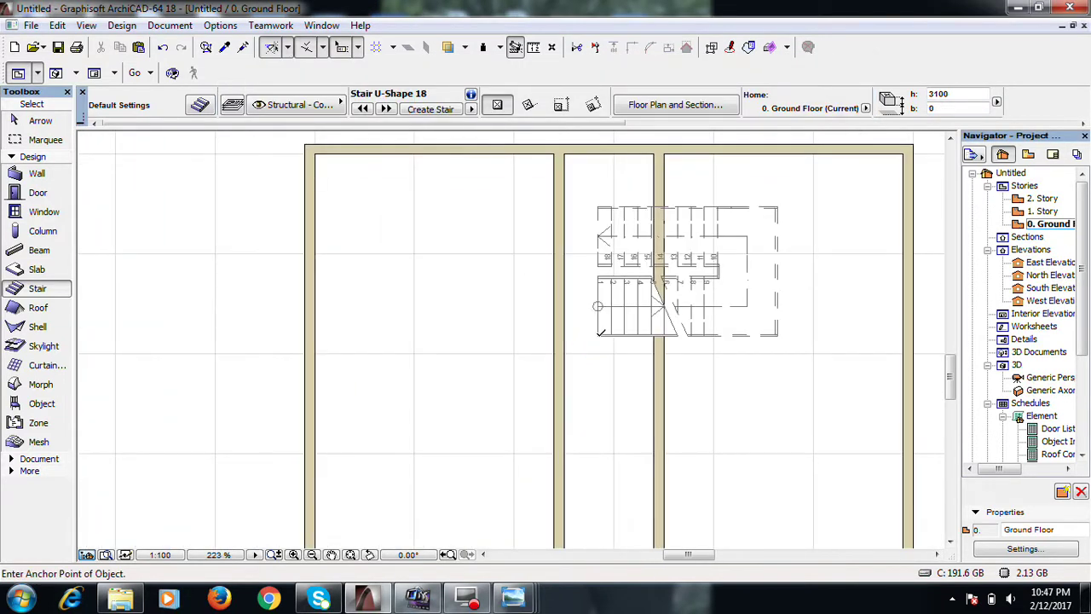
pyautogui.click(597, 336)
pyautogui.click(781, 338)
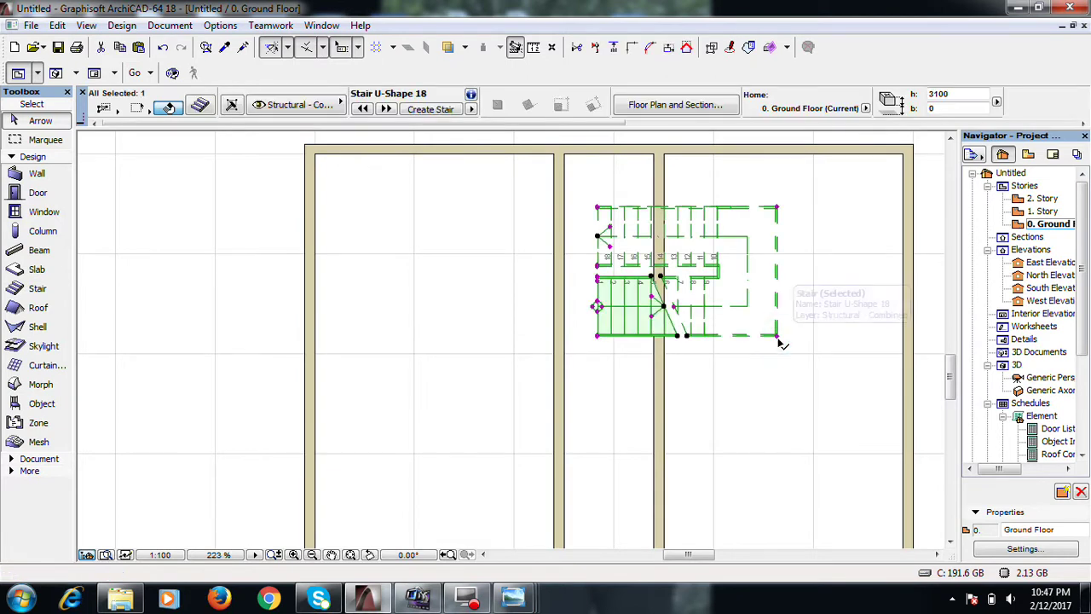
# Rotate the placed stair to 90° in its positioning settings
pyautogui.scroll(3, 769, 352)
pyautogui.scroll(-2, 745, 369)
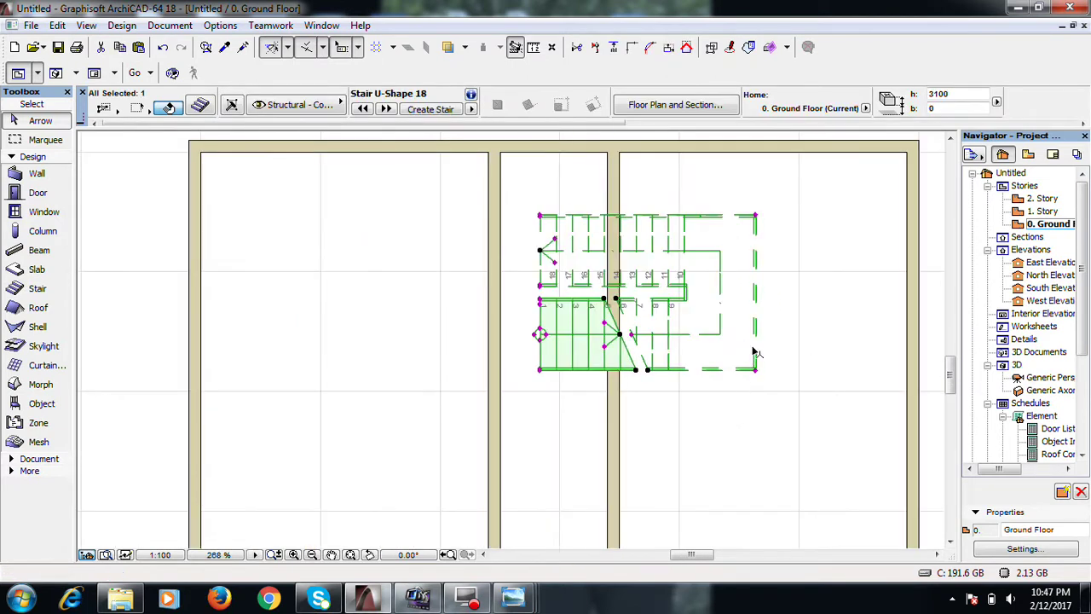
pyautogui.doubleClick(753, 350)
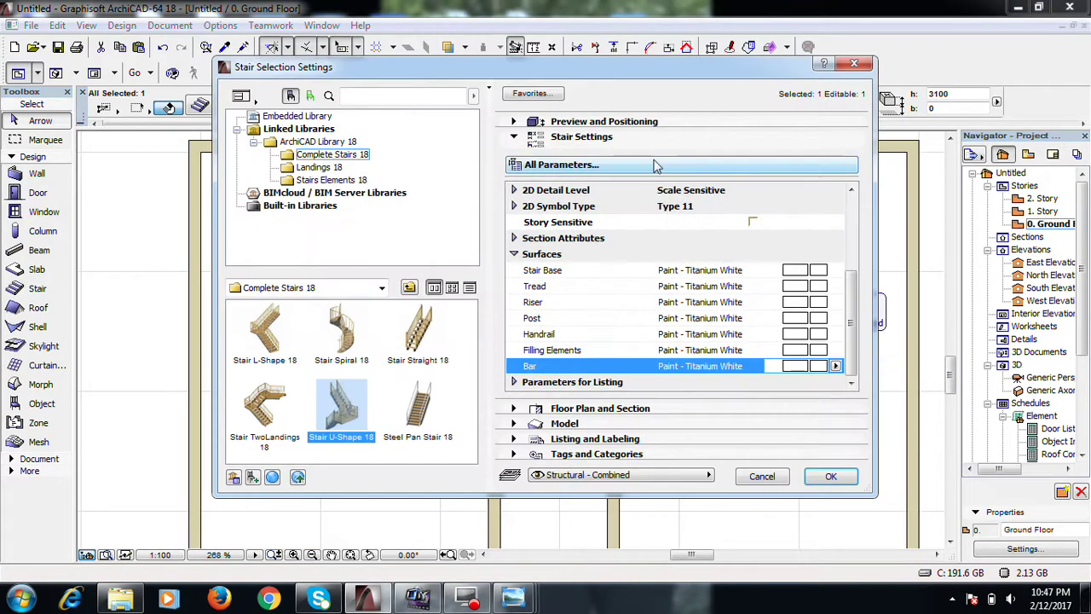
pyautogui.click(614, 121)
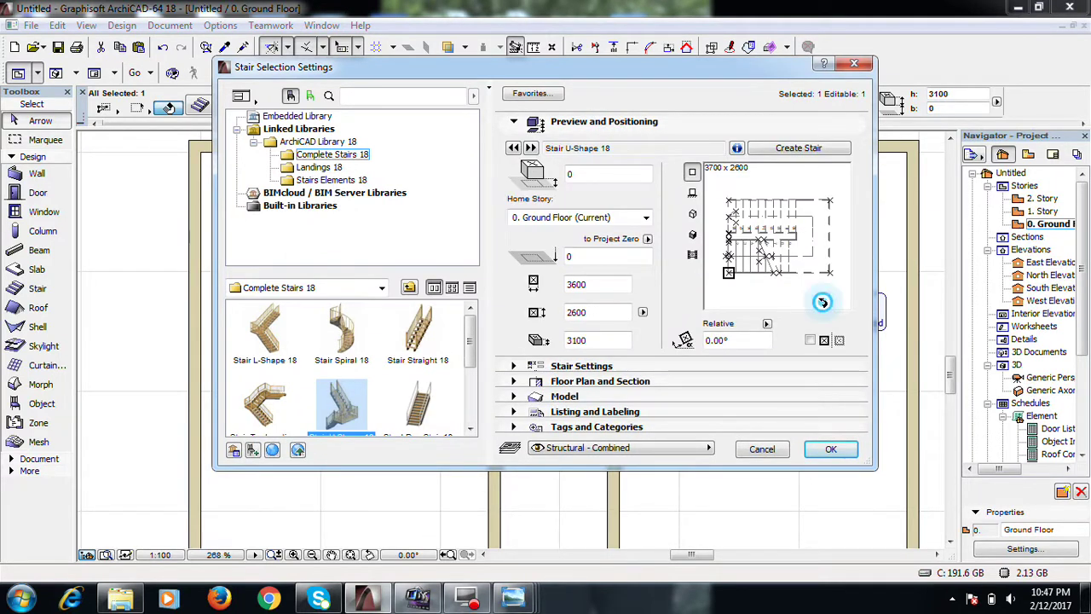
pyautogui.click(678, 340)
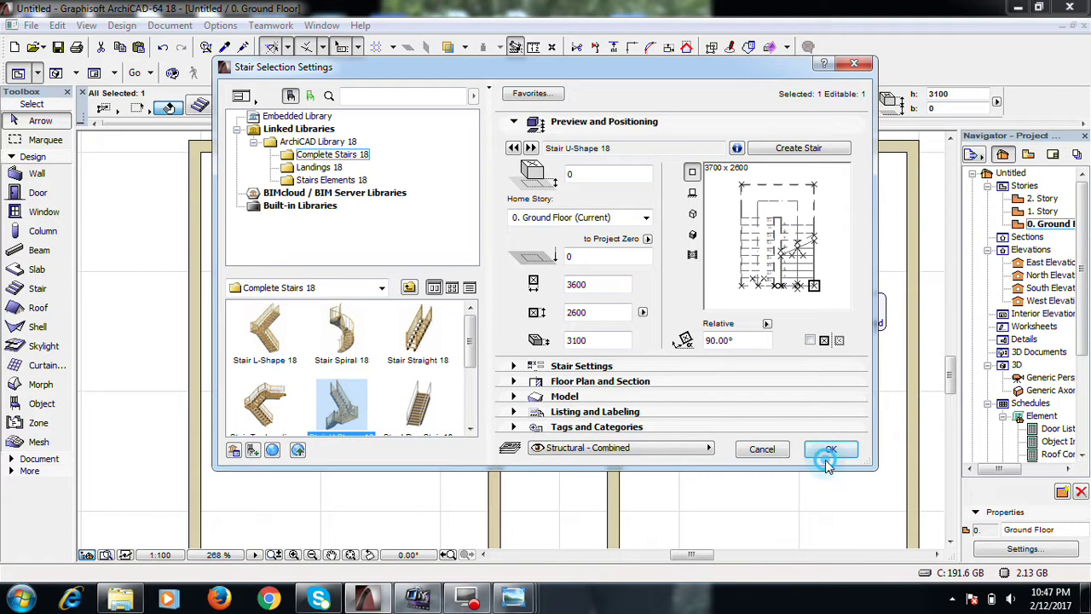
pyautogui.click(827, 460)
# Move the rotated stair horizontally by 1050 toward the right partition wall
pyautogui.scroll(-2, 619, 393)
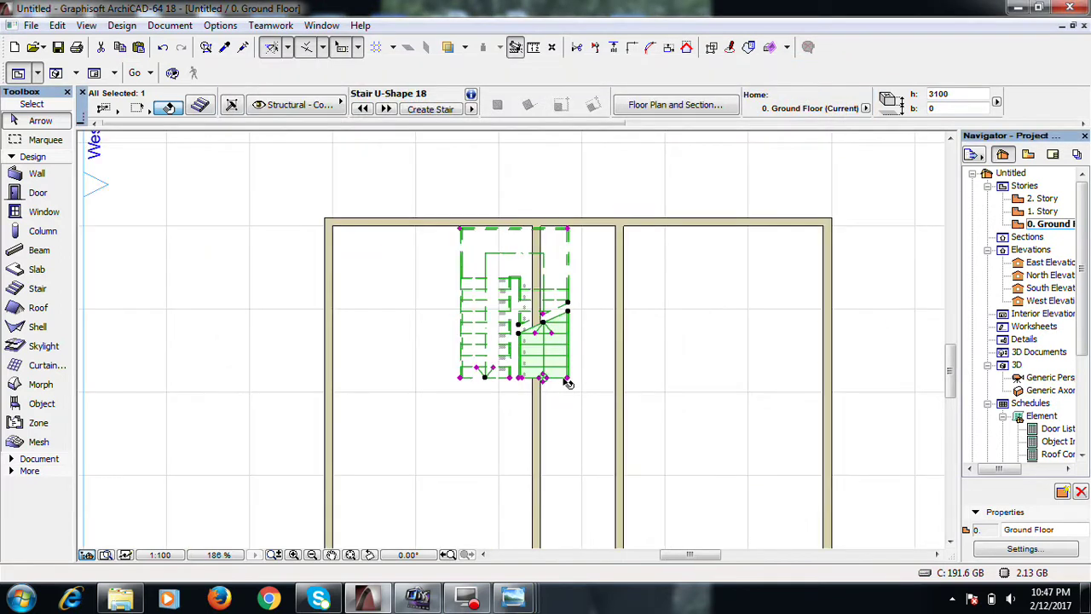
pyautogui.hotkey('ctrl', 'd')
pyautogui.click(532, 330)
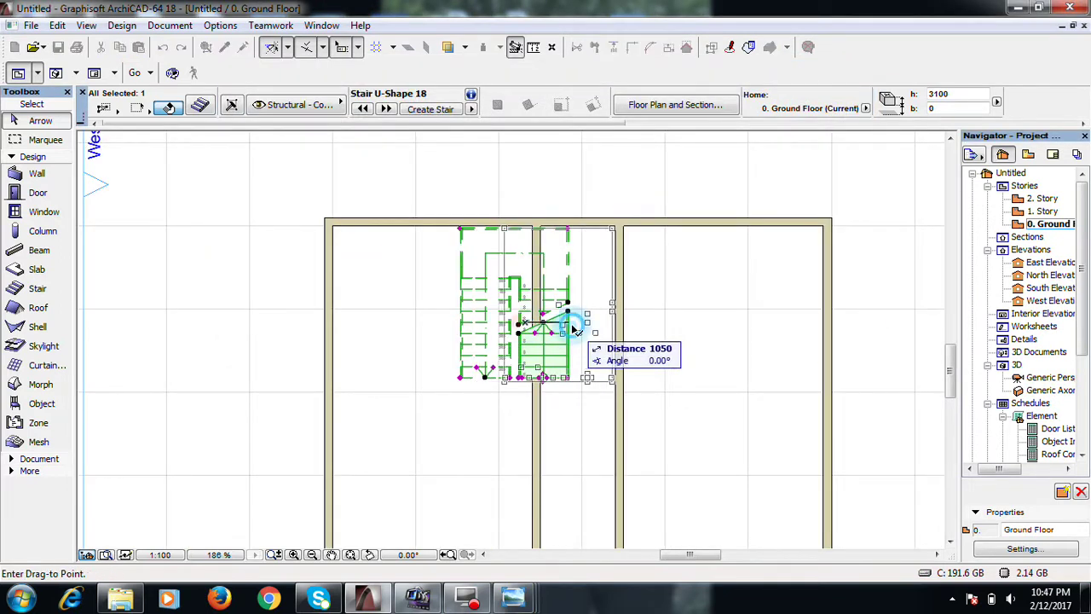
pyautogui.click(575, 330)
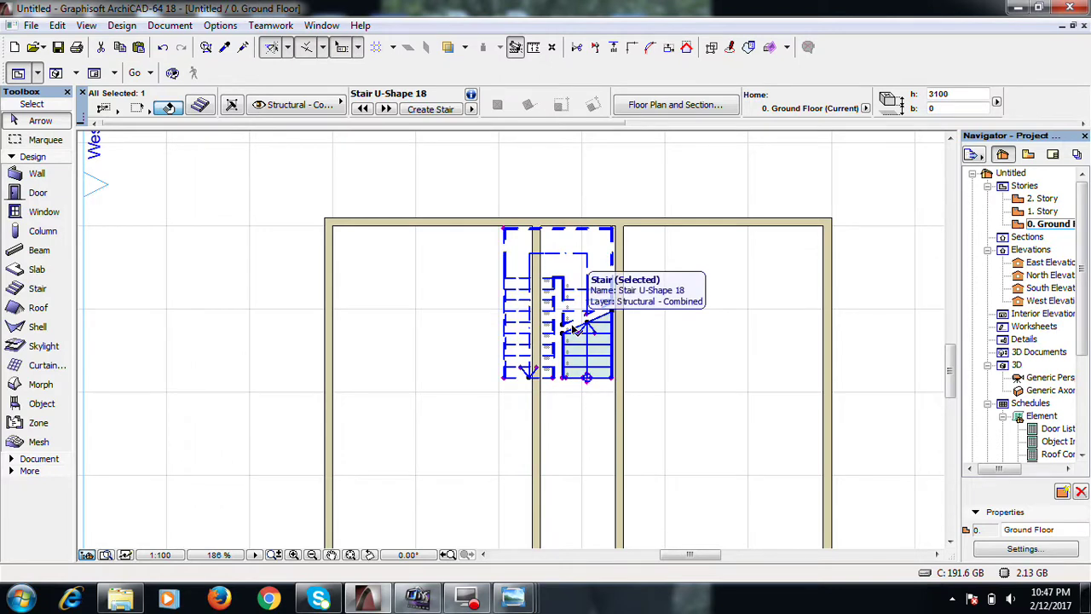
# Shift the stair again so its right edge lines up with the far face of the right partition wall
pyautogui.scroll(2, 602, 303)
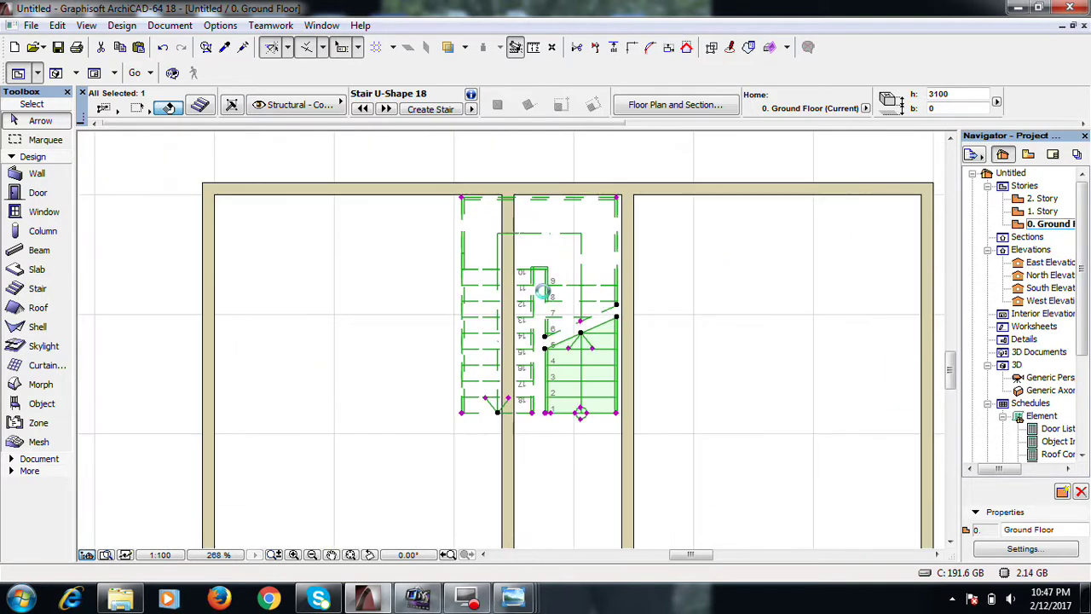
pyautogui.hotkey('ctrl', 'd')
pyautogui.click(547, 297)
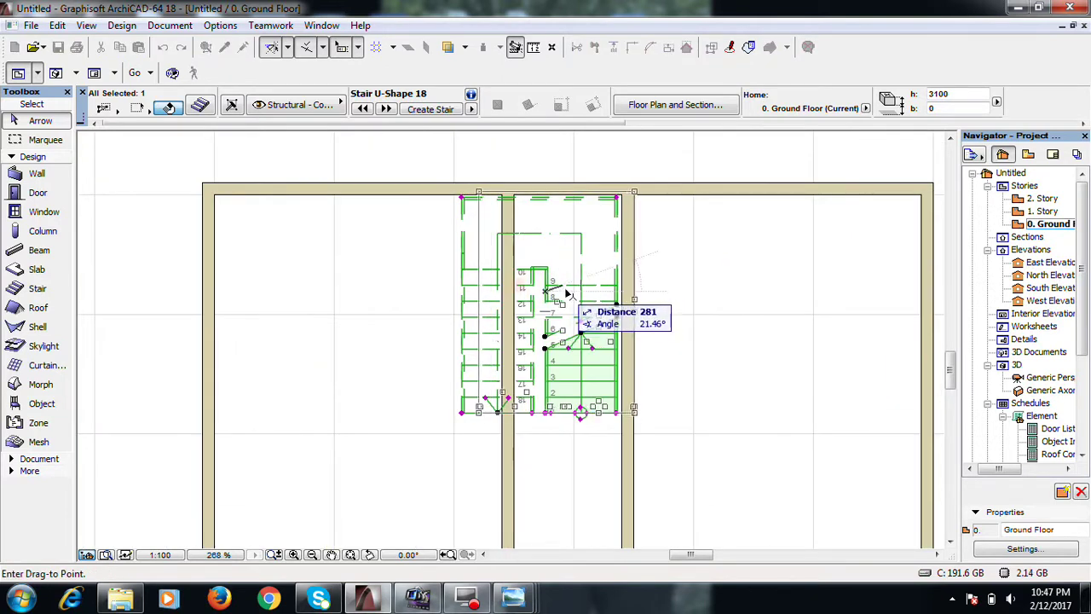
pyautogui.click(570, 297)
# Try to stretch the stair's lower right corner inward, off the right partition wall
pyautogui.scroll(1, 592, 419)
pyautogui.click(644, 411)
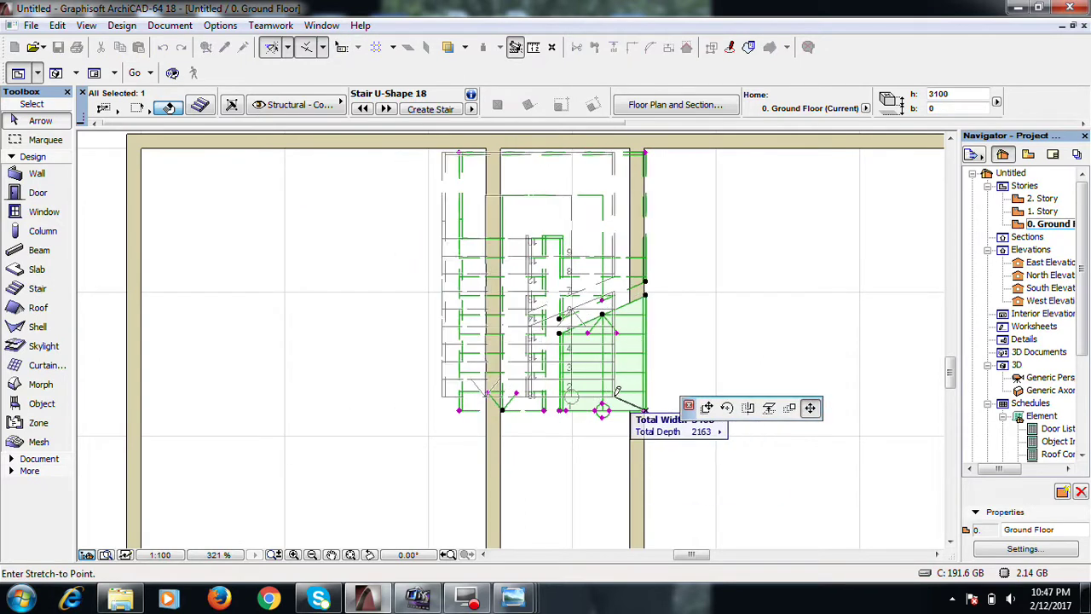
pyautogui.click(602, 408)
# Narrow the stair flights by stretching the inner corner of the starting flight toward the right partition wall
pyautogui.scroll(7, 559, 413)
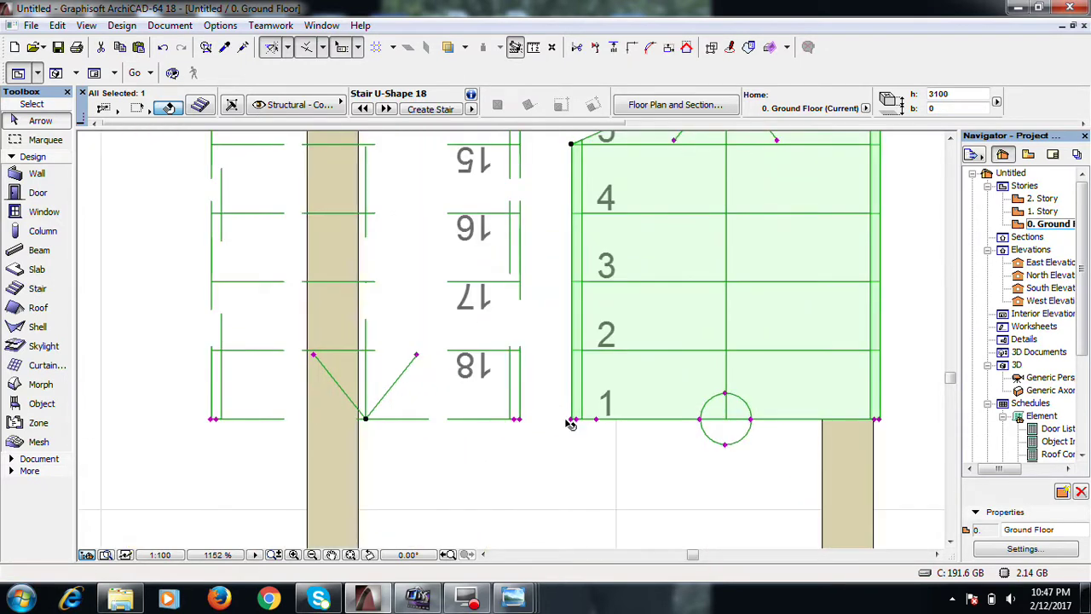
pyautogui.click(572, 422)
pyautogui.scroll(-6, 580, 430)
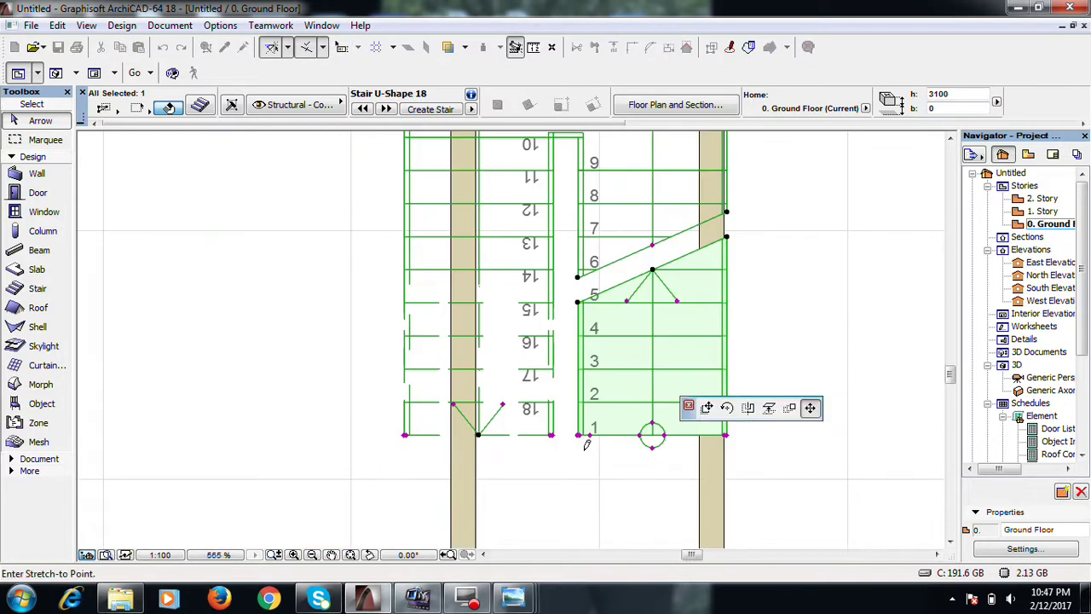
pyautogui.scroll(-1, 614, 435)
pyautogui.click(628, 437)
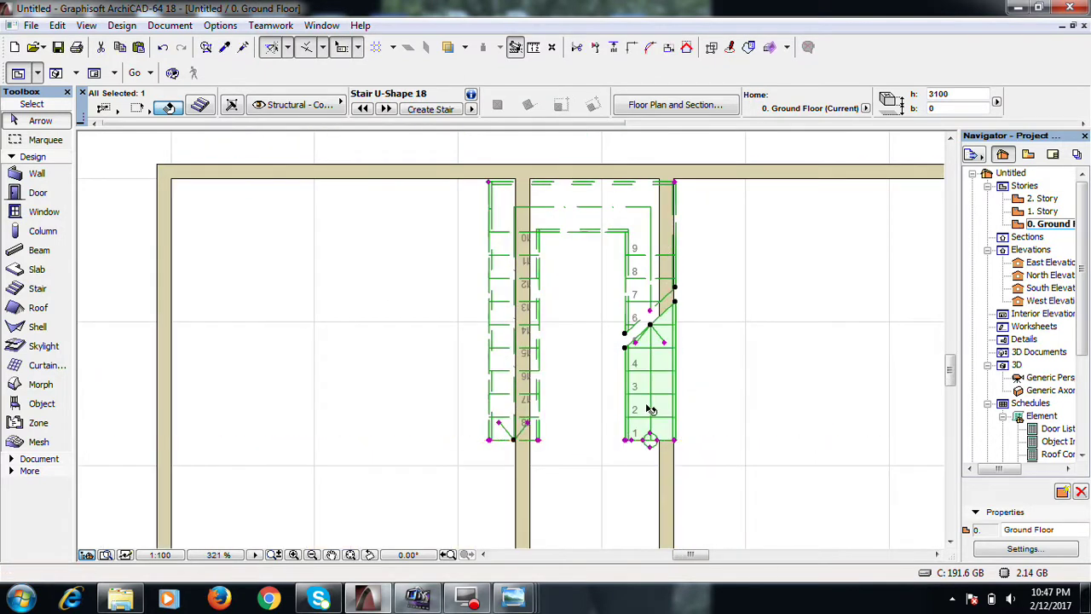
# Stretch the stair's two outer edges to the inner faces of the partition walls so it fits the corridor, then deselect it
pyautogui.click(675, 441)
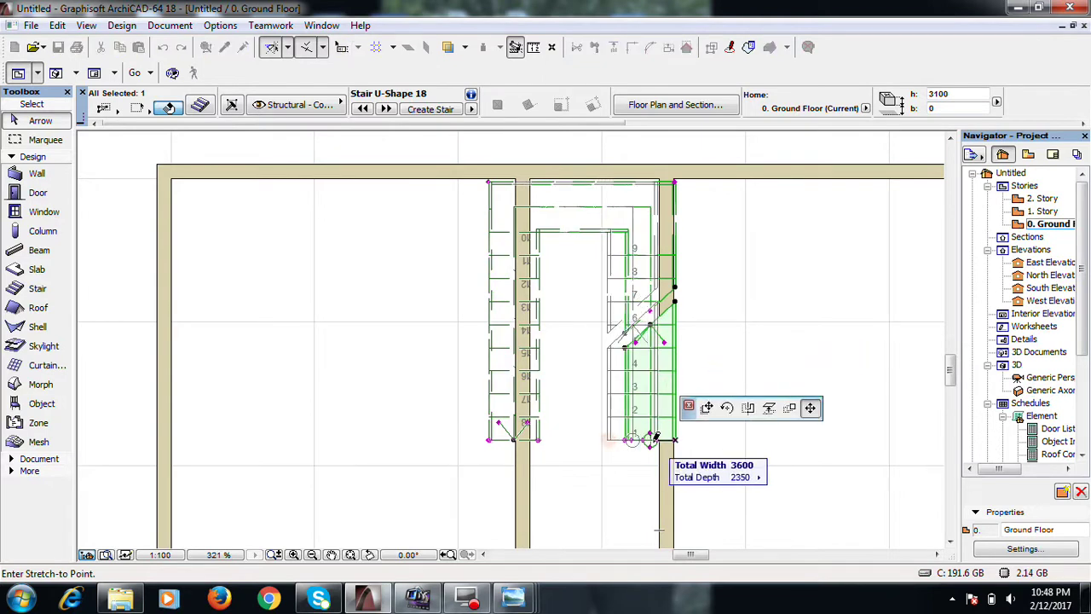
pyautogui.click(658, 440)
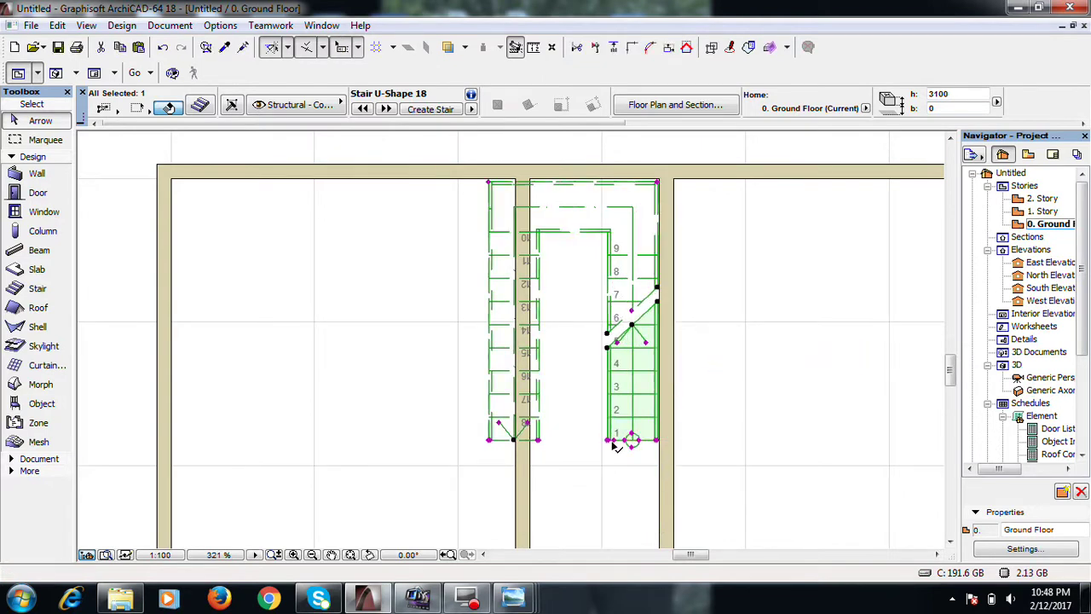
pyautogui.click(489, 442)
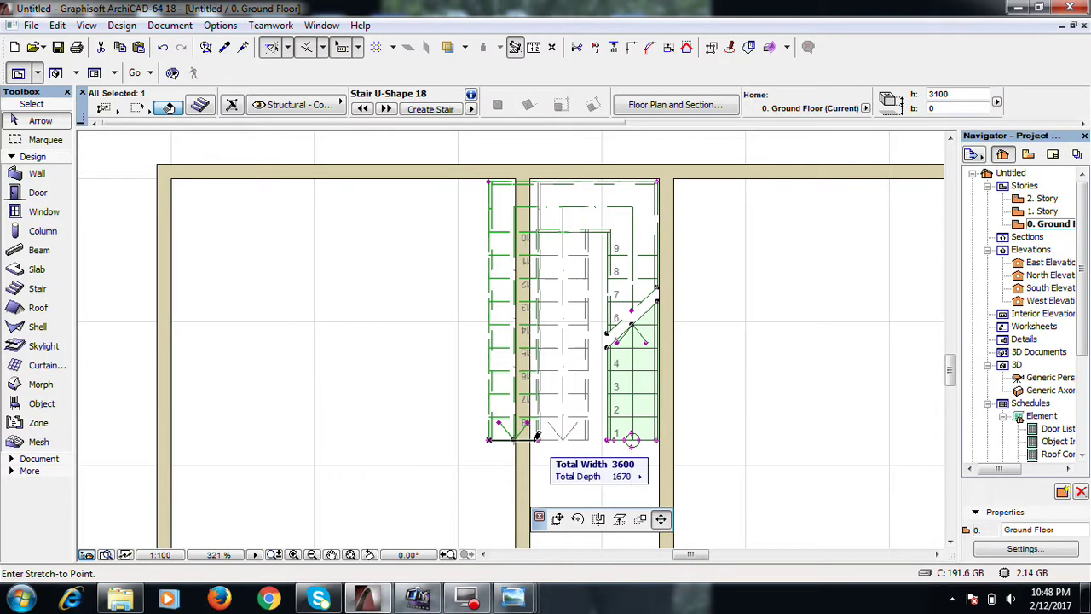
pyautogui.click(530, 440)
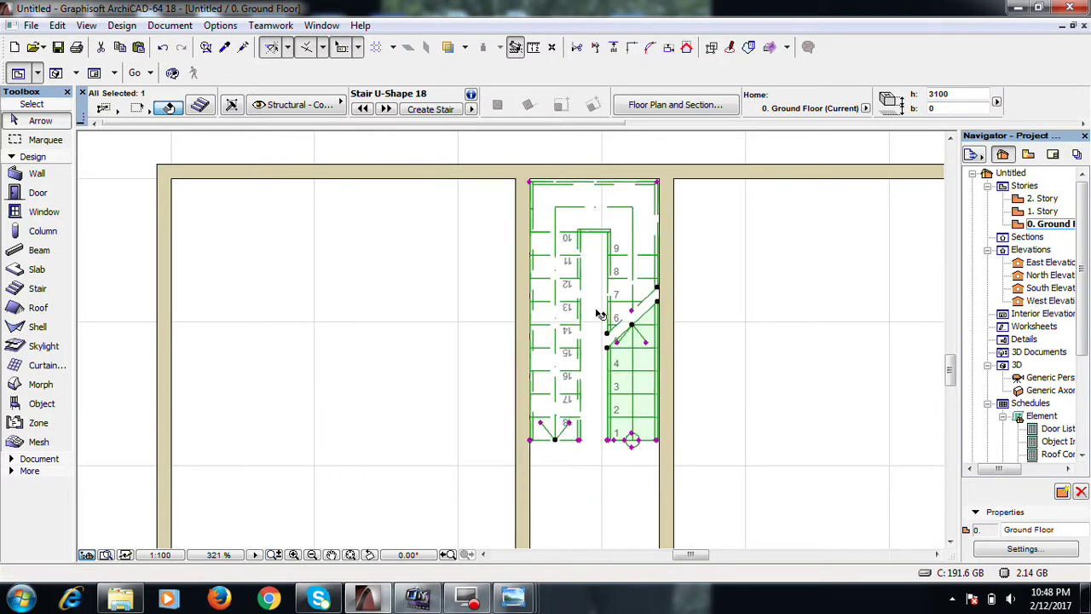
pyautogui.scroll(-3, 601, 314)
pyautogui.press('Escape')
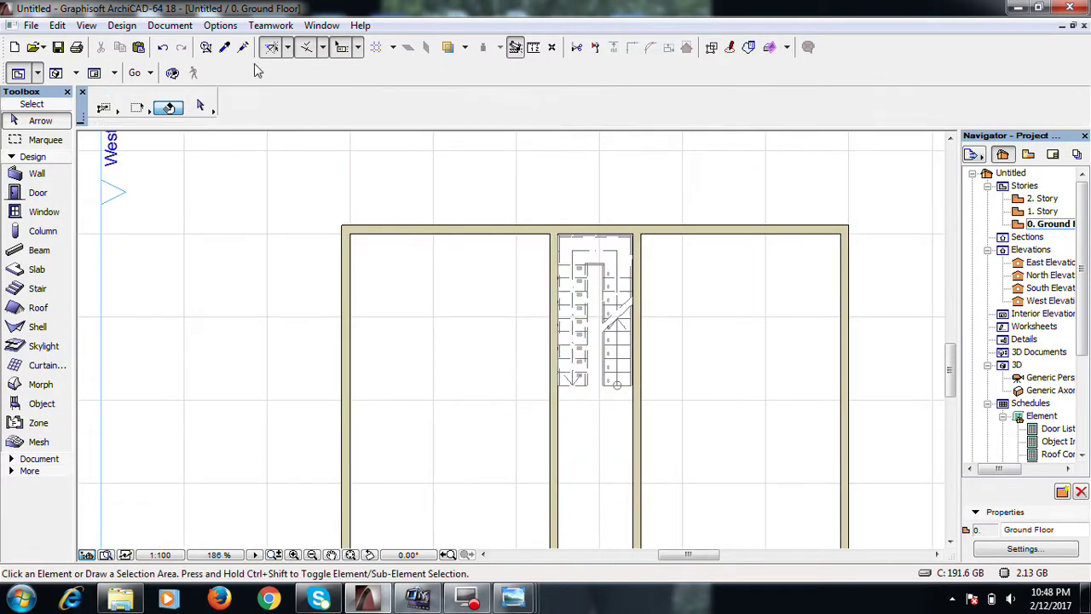
# Examine the white stair and its railings between the partition walls in the 3D perspective view
pyautogui.click(60, 73)
pyautogui.keyDown('shift'); pyautogui.moveTo(509, 338); pyautogui.dragTo(430, 189, button='middle'); pyautogui.keyUp('shift')
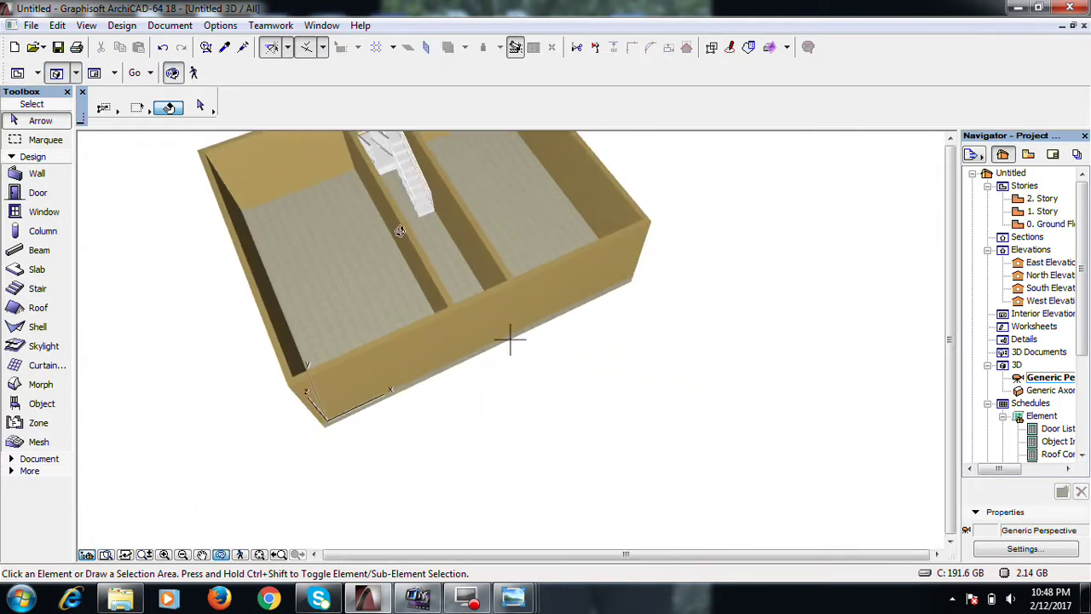
pyautogui.scroll(10, 400, 231)
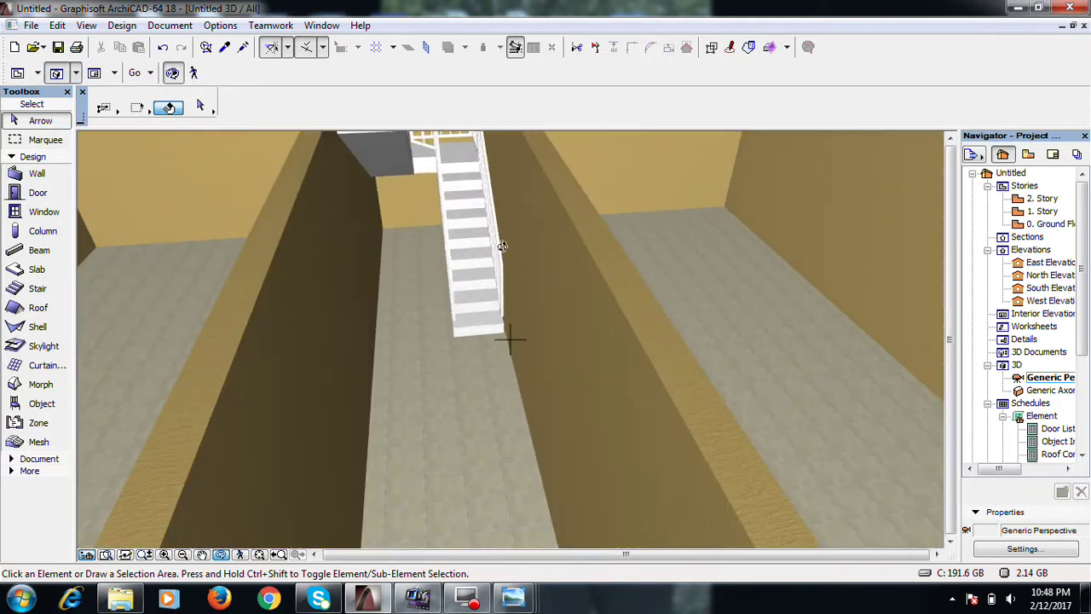
pyautogui.scroll(8, 487, 219)
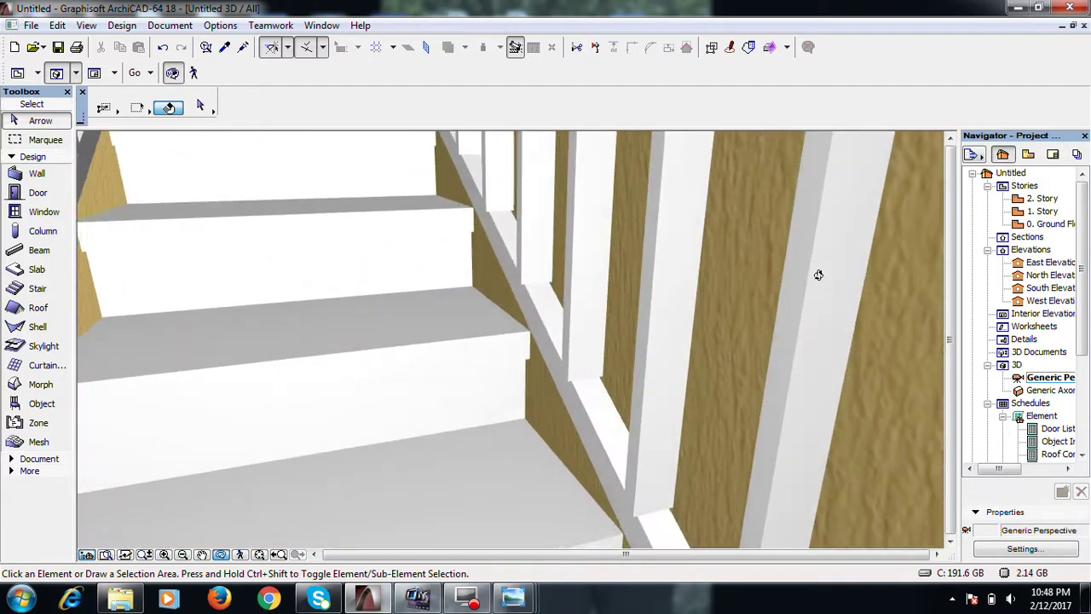
pyautogui.scroll(5, 722, 314)
pyautogui.keyDown('shift'); pyautogui.moveTo(616, 329); pyautogui.dragTo(530, 333, button='middle'); pyautogui.keyUp('shift')
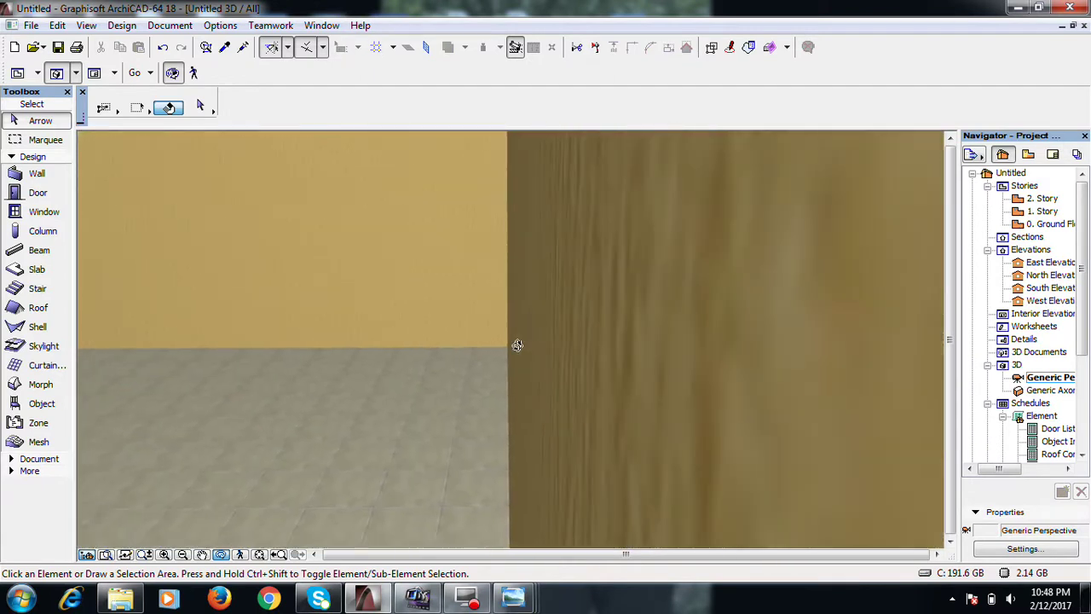
pyautogui.scroll(-10, 541, 321)
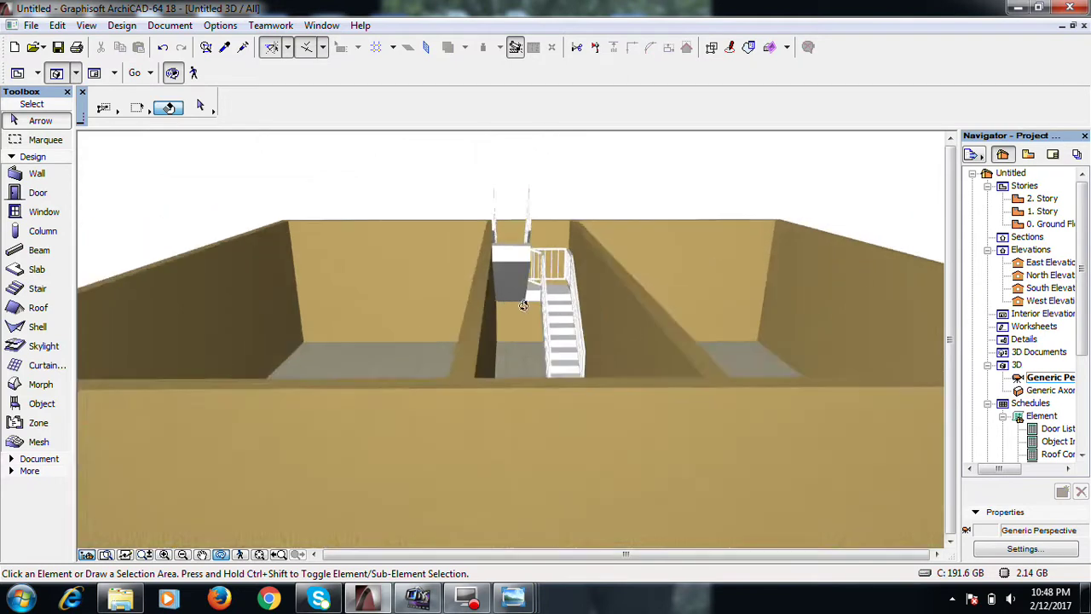
pyautogui.scroll(-5, 517, 312)
pyautogui.keyDown('shift'); pyautogui.moveTo(502, 360); pyautogui.dragTo(640, 154, button='middle'); pyautogui.keyUp('shift')
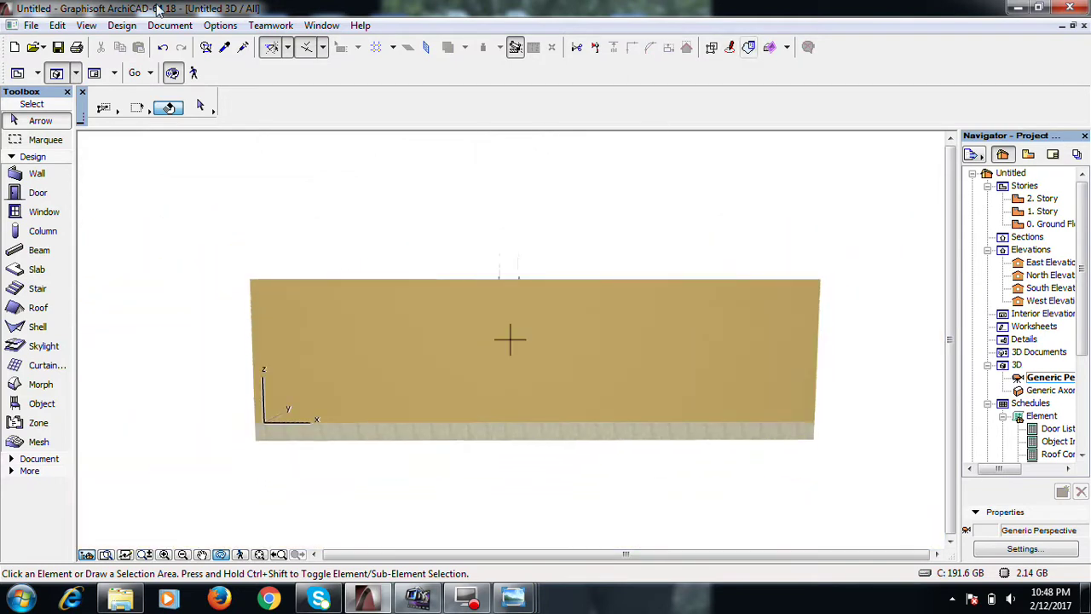
# Return to the ground floor plan and choose Double Door 18 from the hinged doors as the default door
pyautogui.click(17, 73)
pyautogui.scroll(-8, 401, 264)
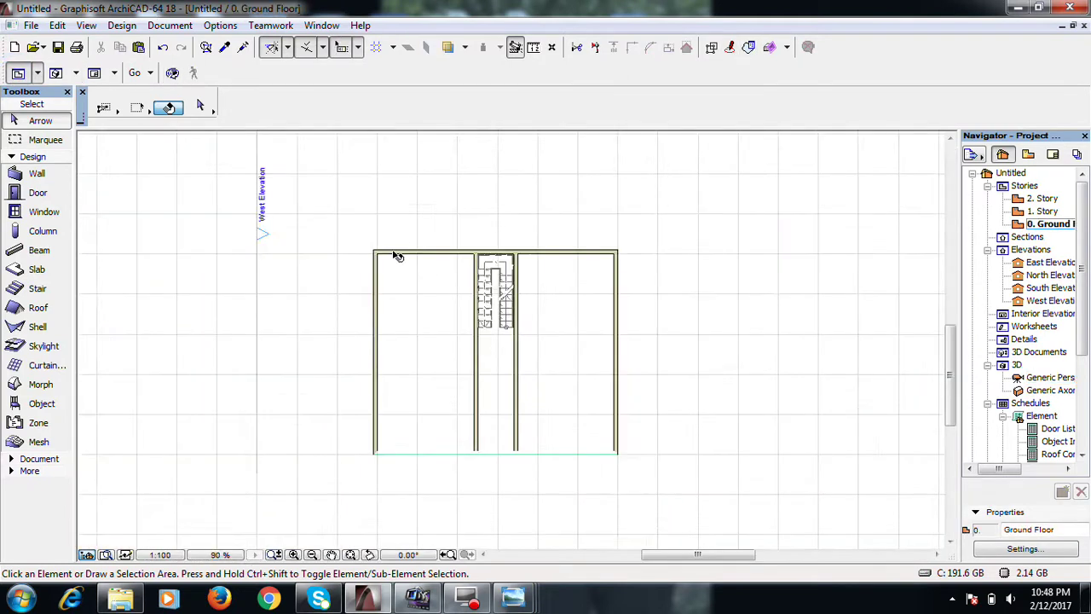
pyautogui.scroll(7, 429, 309)
pyautogui.scroll(3, 353, 423)
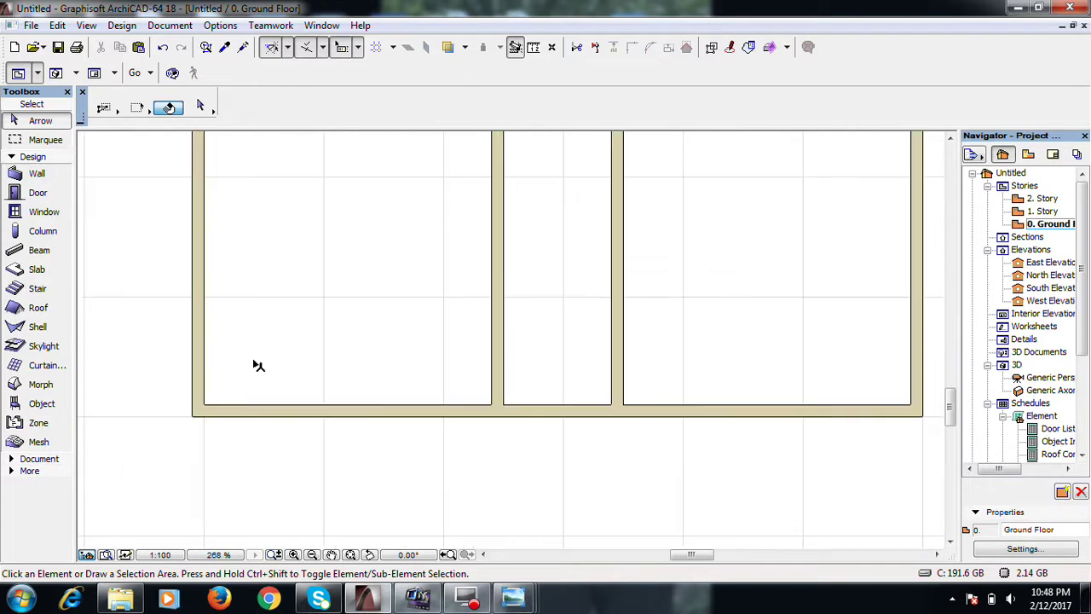
pyautogui.click(37, 196)
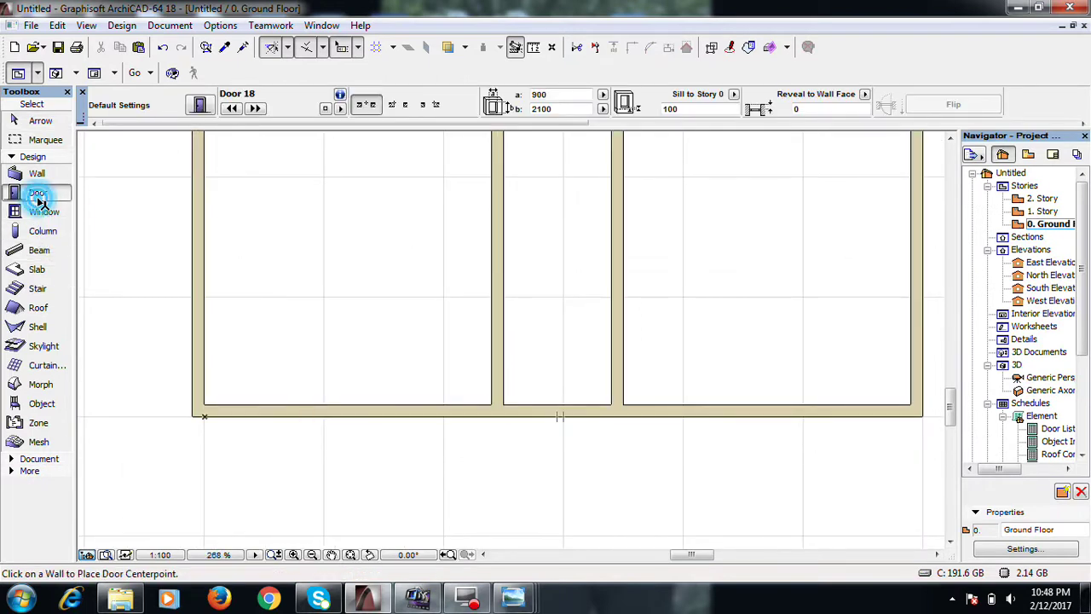
pyautogui.doubleClick(37, 196)
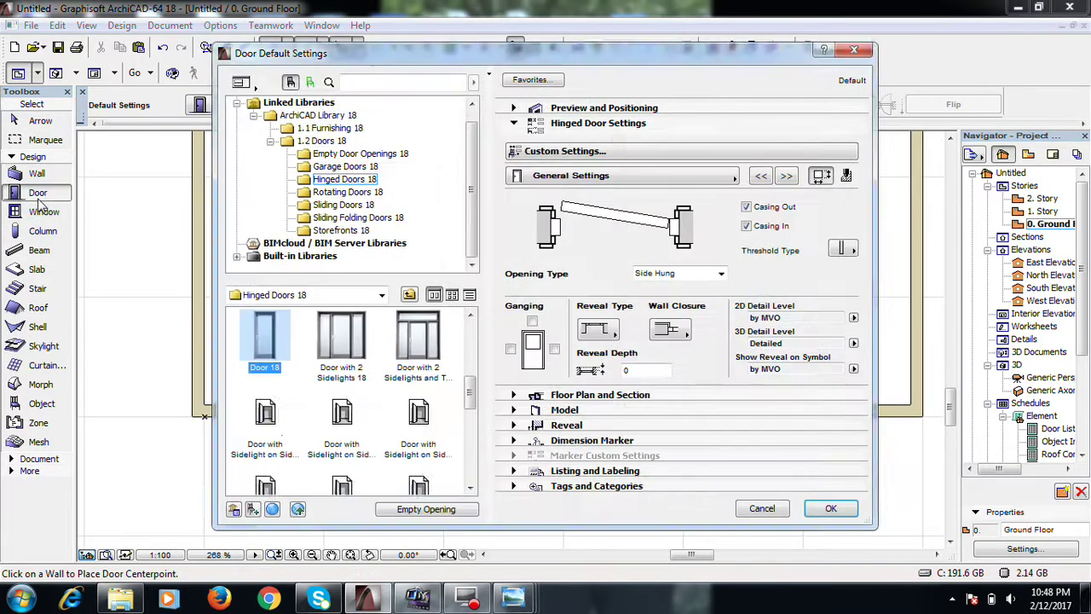
pyautogui.click(472, 488)
pyautogui.click(418, 415)
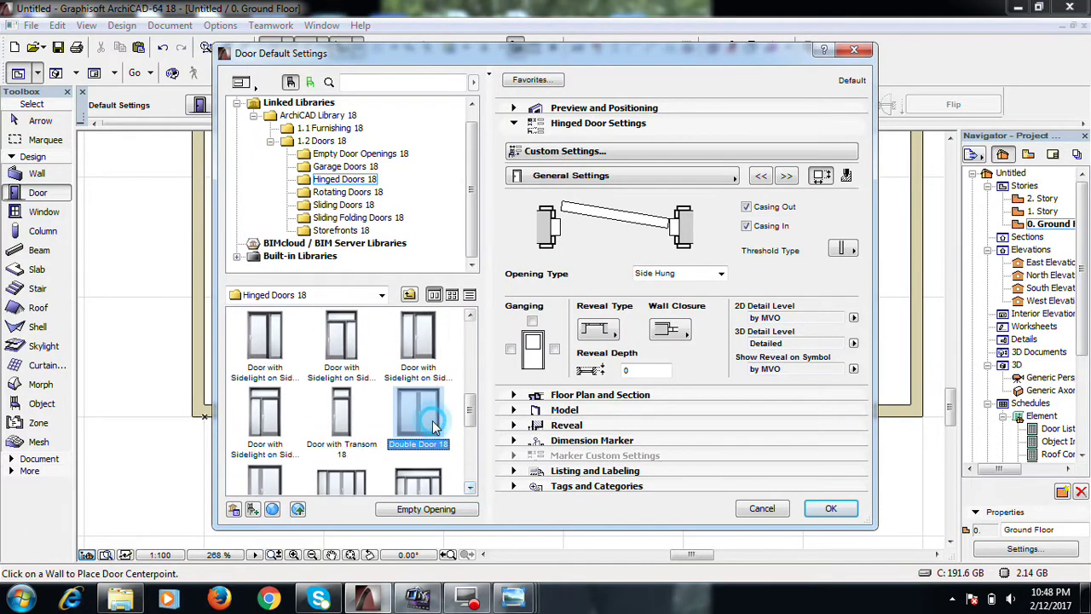
# Give the double door the Style 21 leaf and Handle 3
pyautogui.click(784, 177)
pyautogui.click(785, 178)
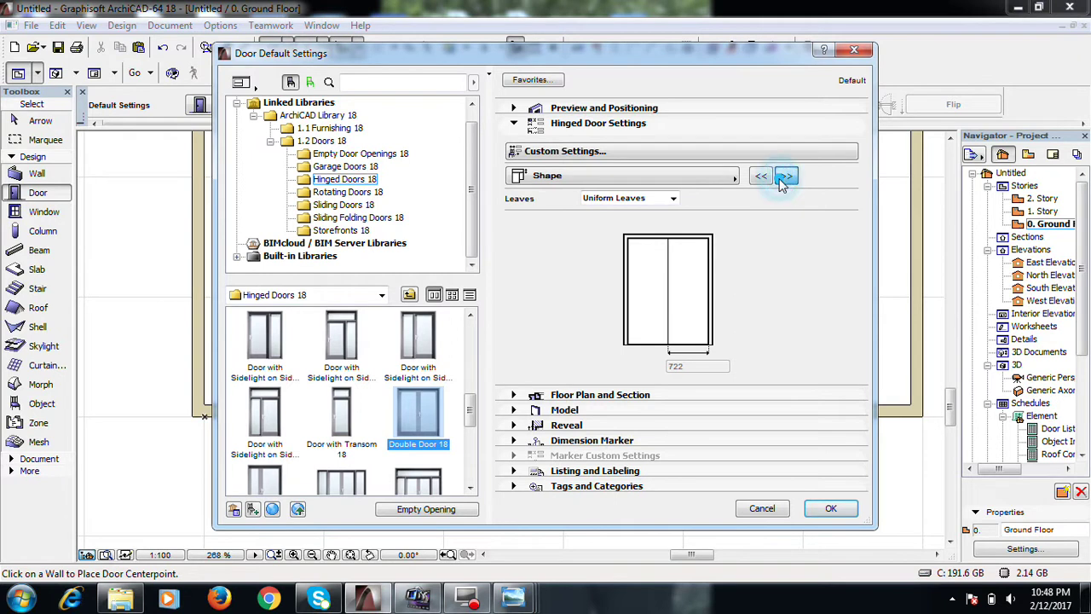
pyautogui.click(785, 177)
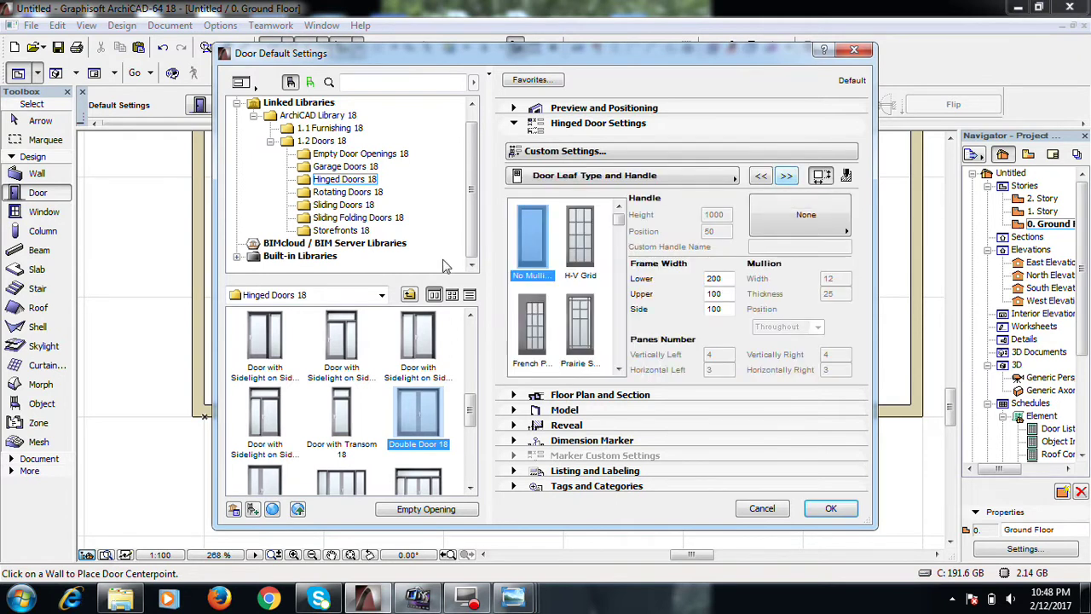
pyautogui.click(619, 370)
pyautogui.click(619, 370)
pyautogui.click(619, 370)
pyautogui.click(619, 370)
pyautogui.click(619, 370)
pyautogui.click(619, 370)
pyautogui.click(619, 370)
pyautogui.click(618, 370)
pyautogui.click(619, 370)
pyautogui.click(619, 370)
pyautogui.click(524, 331)
pyautogui.click(810, 223)
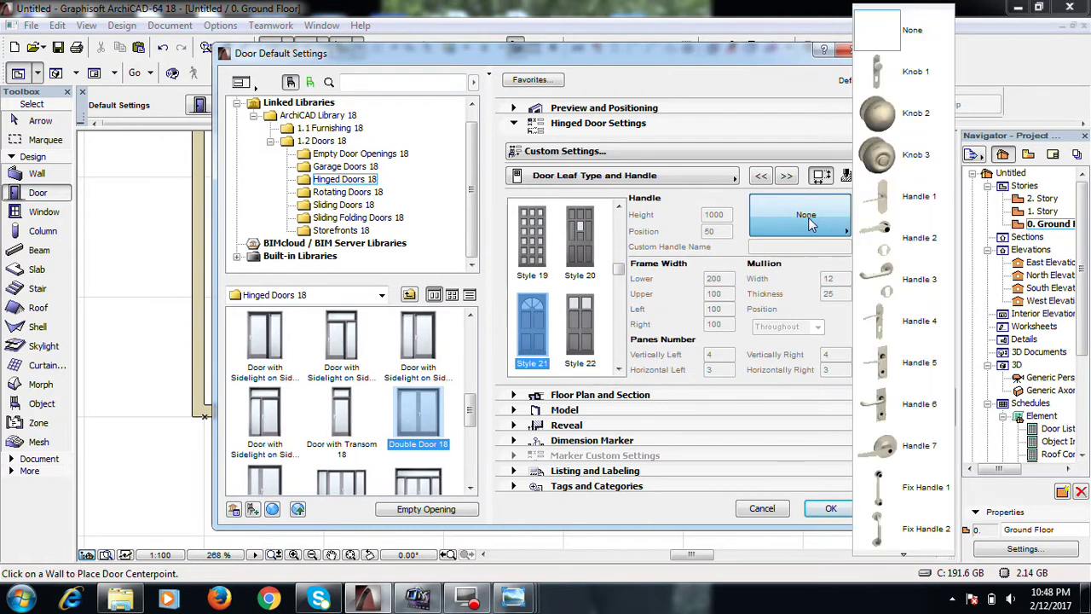
pyautogui.click(887, 278)
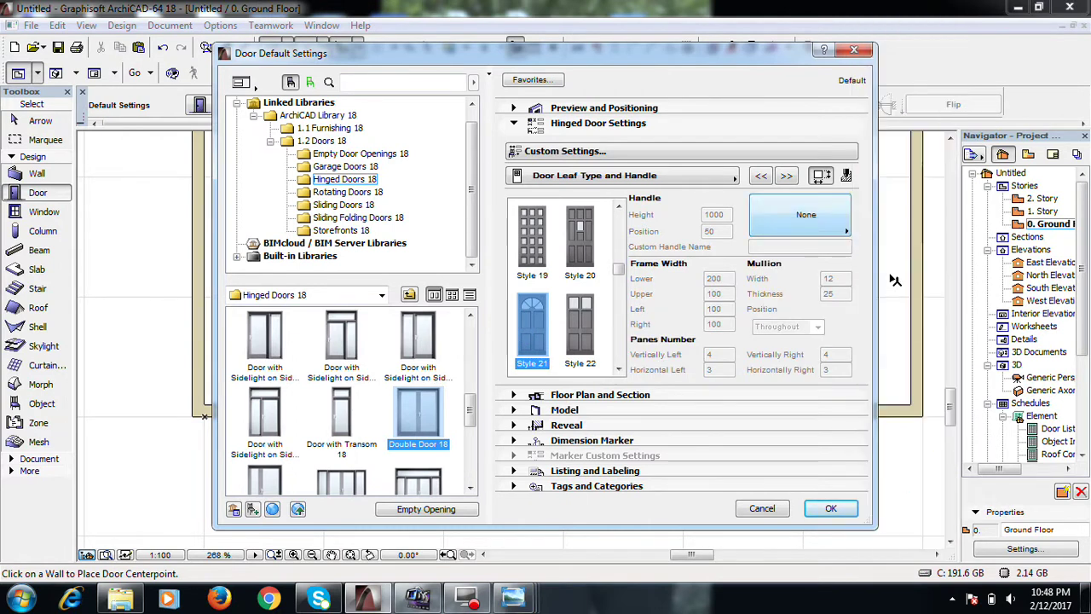
# Set the door's outside and inside frame surfaces to Wood - Mahogany Horizontal in the full parameter list
pyautogui.click(764, 157)
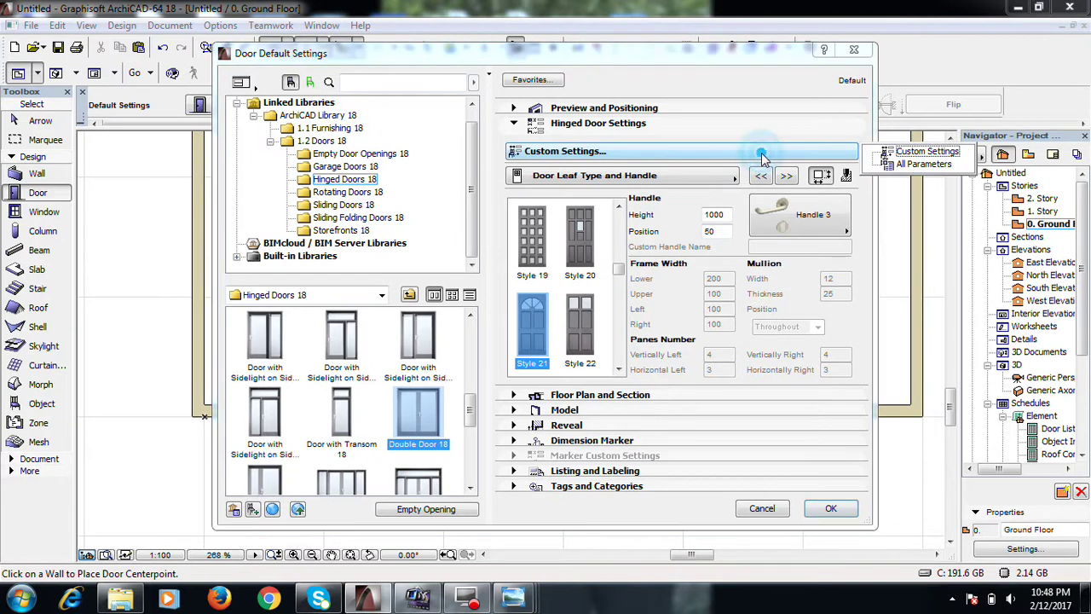
pyautogui.click(919, 165)
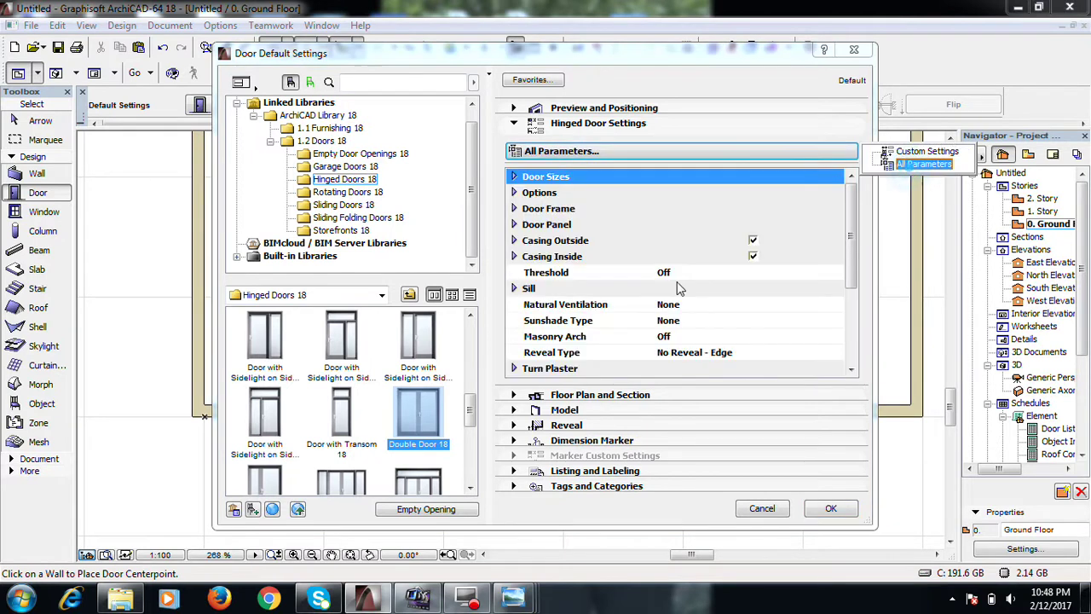
pyautogui.click(551, 302)
pyautogui.scroll(-3, 559, 295)
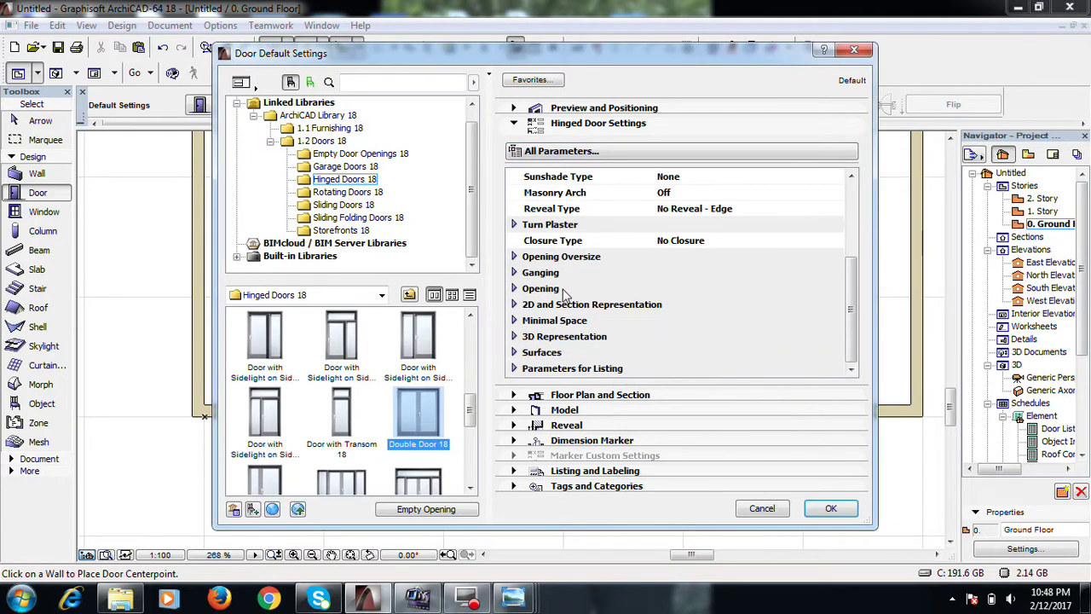
pyautogui.click(575, 353)
pyautogui.scroll(-3, 689, 310)
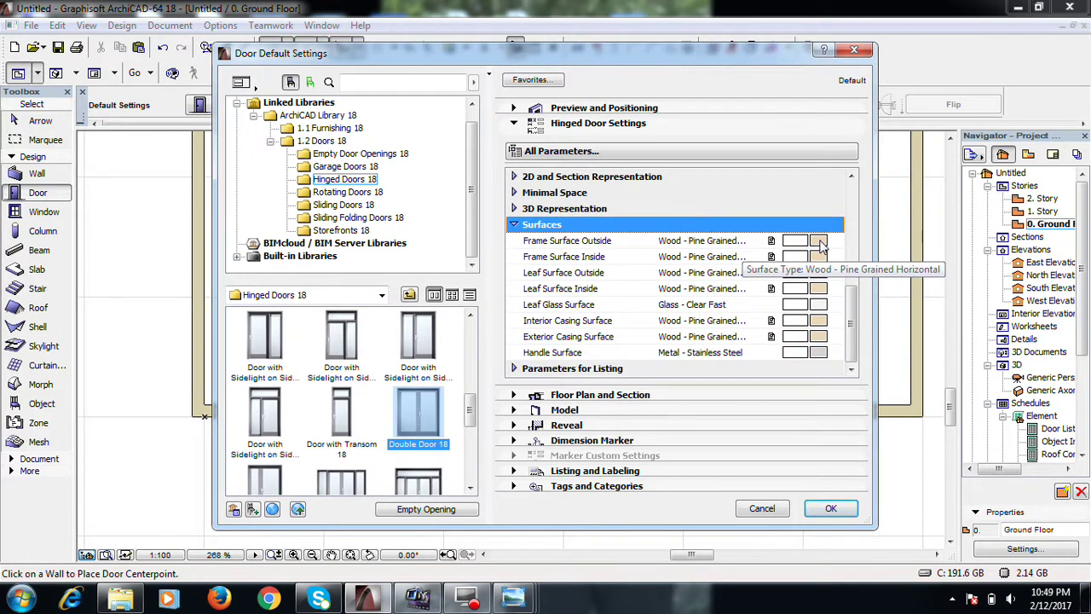
pyautogui.click(818, 243)
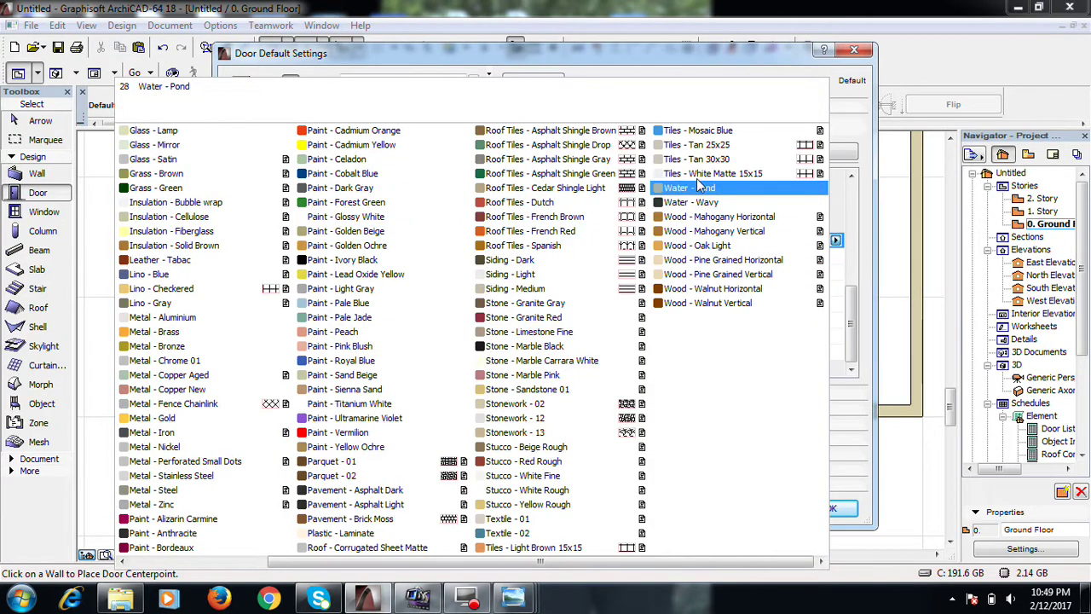
pyautogui.click(724, 217)
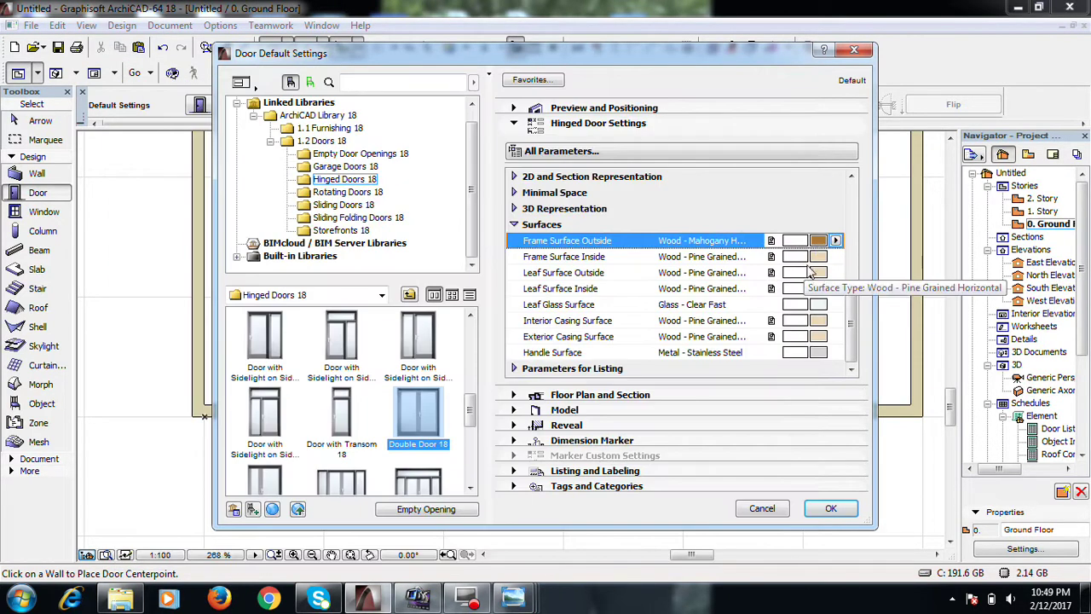
pyautogui.click(817, 258)
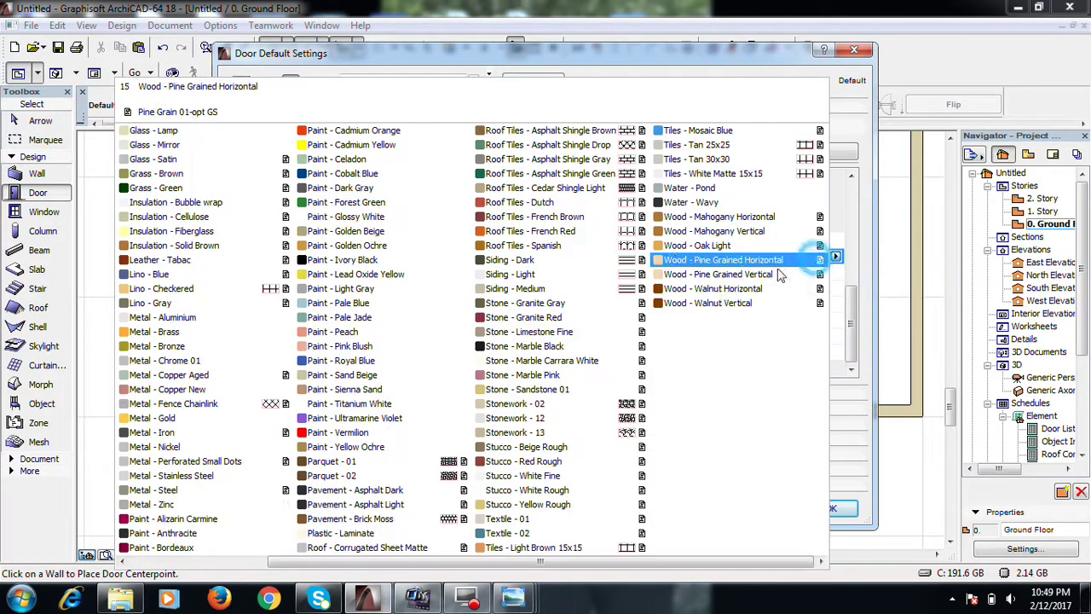
pyautogui.click(712, 222)
# Set the outside and inside leaf surfaces to Wood - Mahogany Horizontal and the leaf glass surface to Paint - Cobalt Blue
pyautogui.click(817, 272)
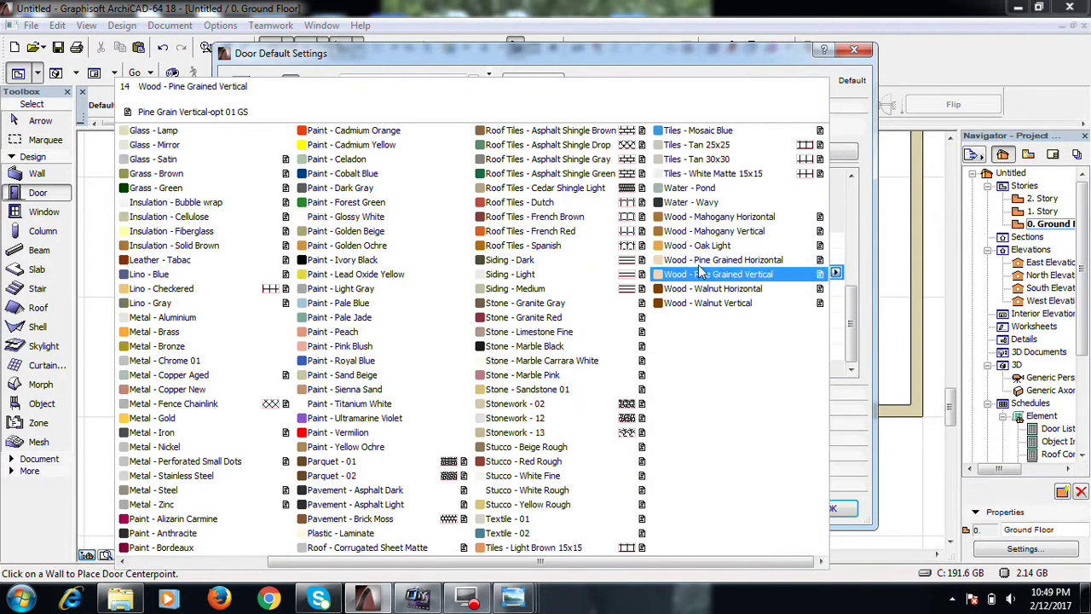
pyautogui.click(714, 218)
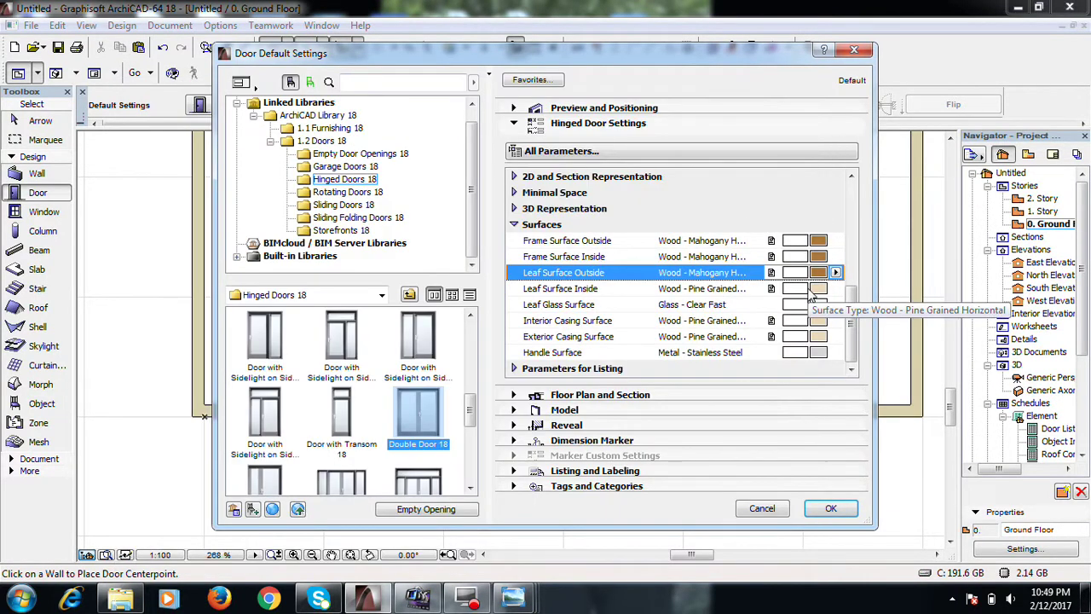
pyautogui.click(817, 286)
pyautogui.click(725, 219)
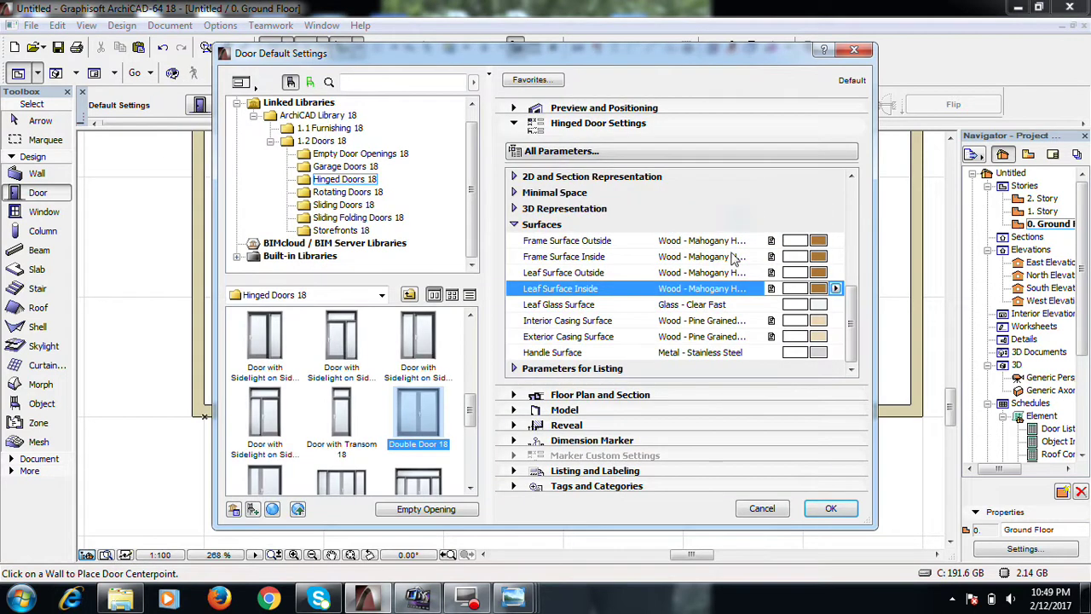
pyautogui.click(641, 307)
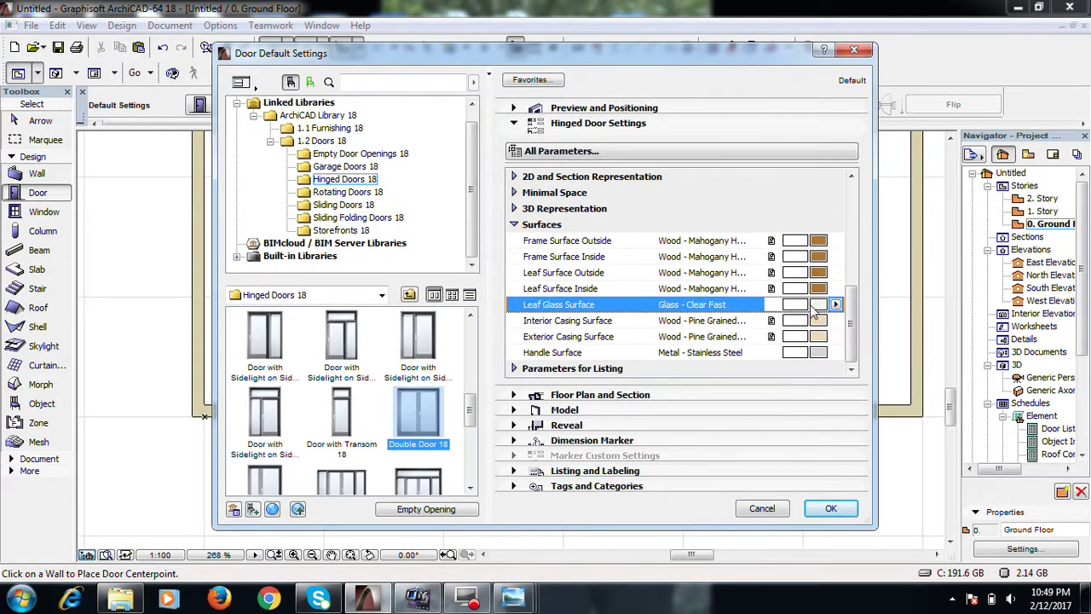
pyautogui.click(812, 309)
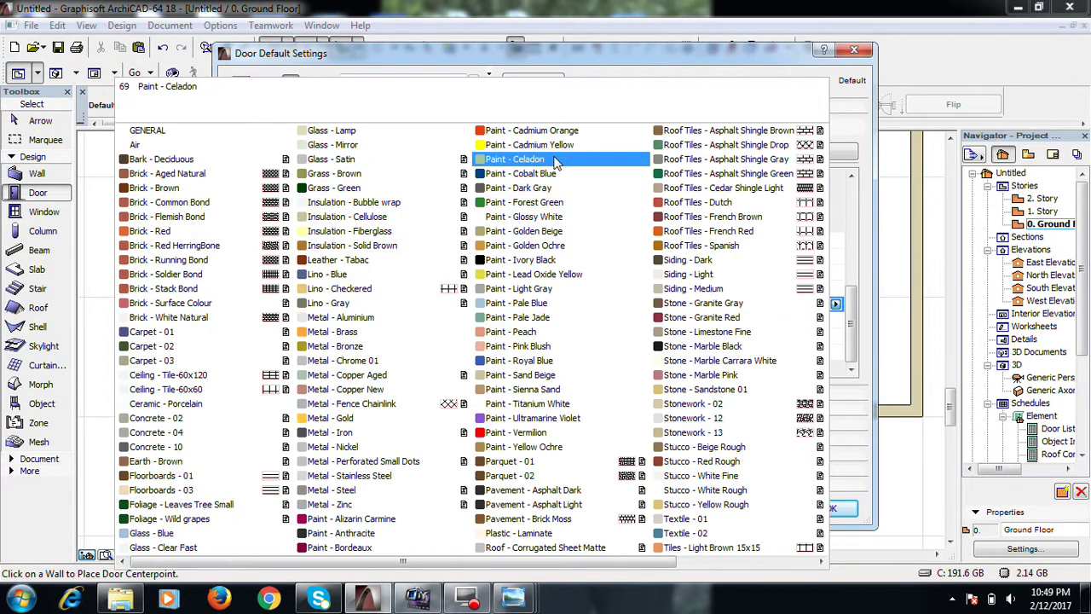
pyautogui.click(538, 173)
# Set the interior and exterior casing surfaces to Wood - Mahogany Horizontal and the handle surface to Metal - Gold
pyautogui.click(816, 336)
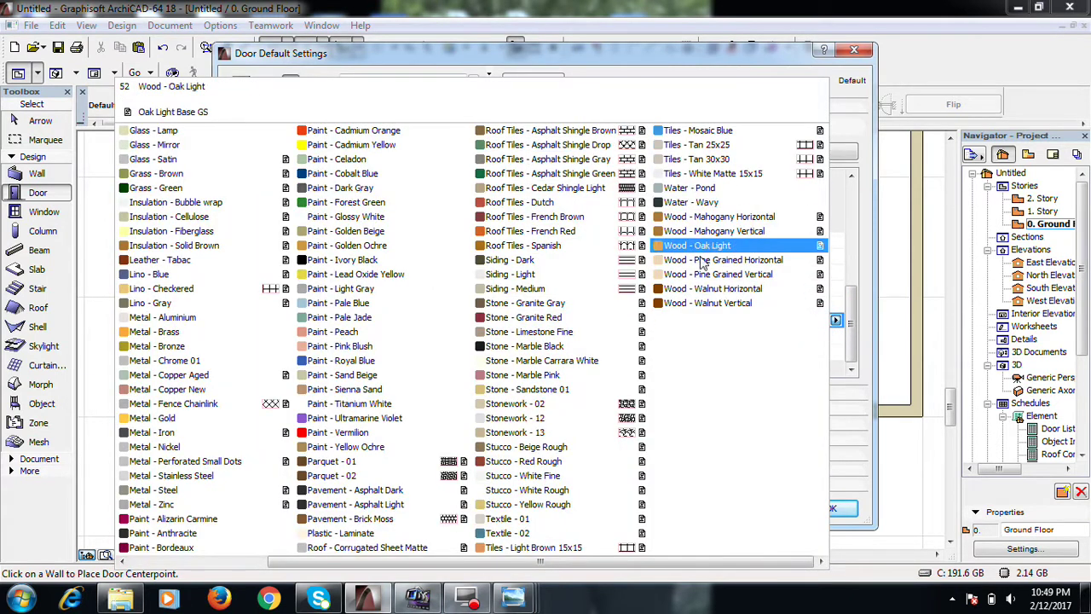
pyautogui.click(695, 222)
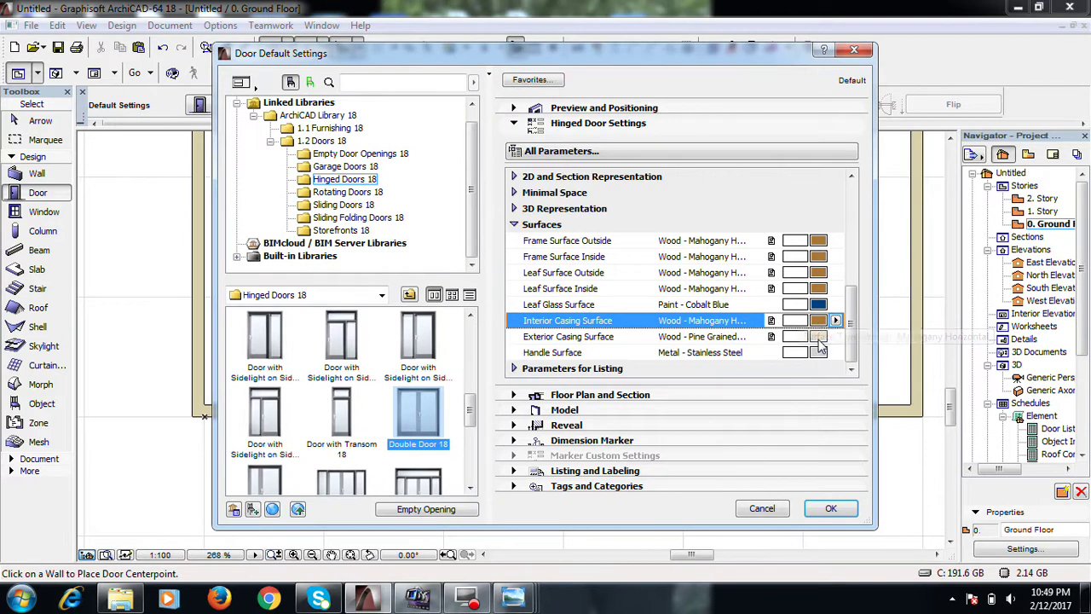
pyautogui.click(831, 335)
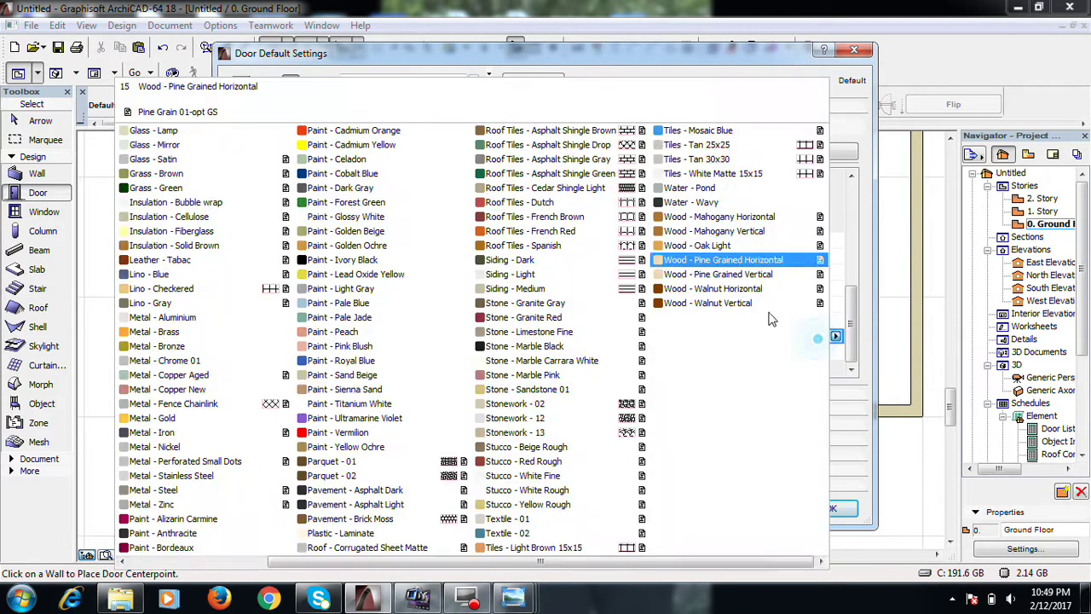
pyautogui.click(719, 217)
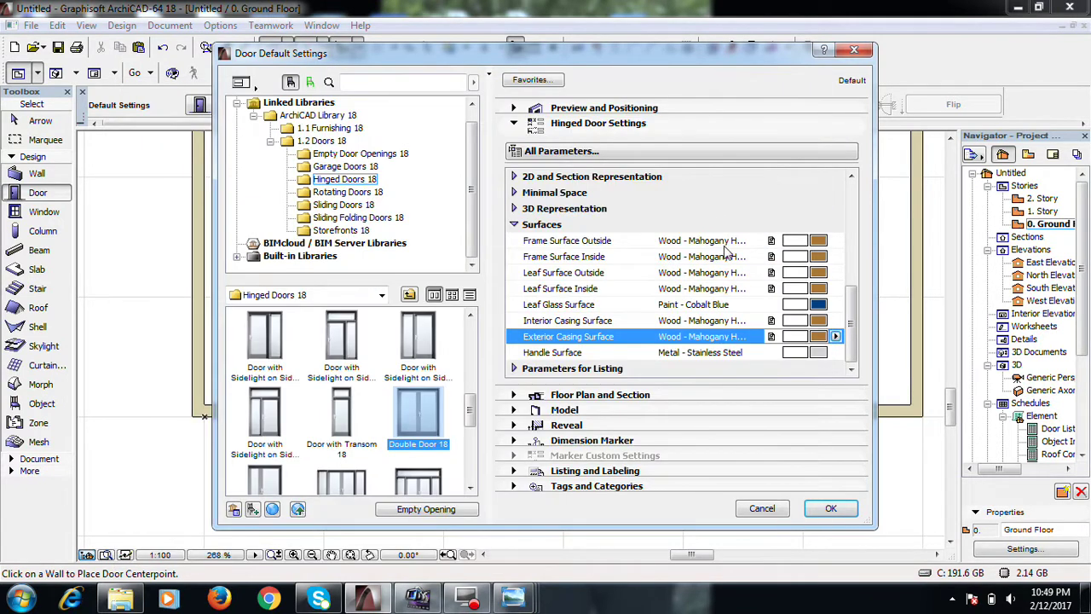
pyautogui.click(820, 363)
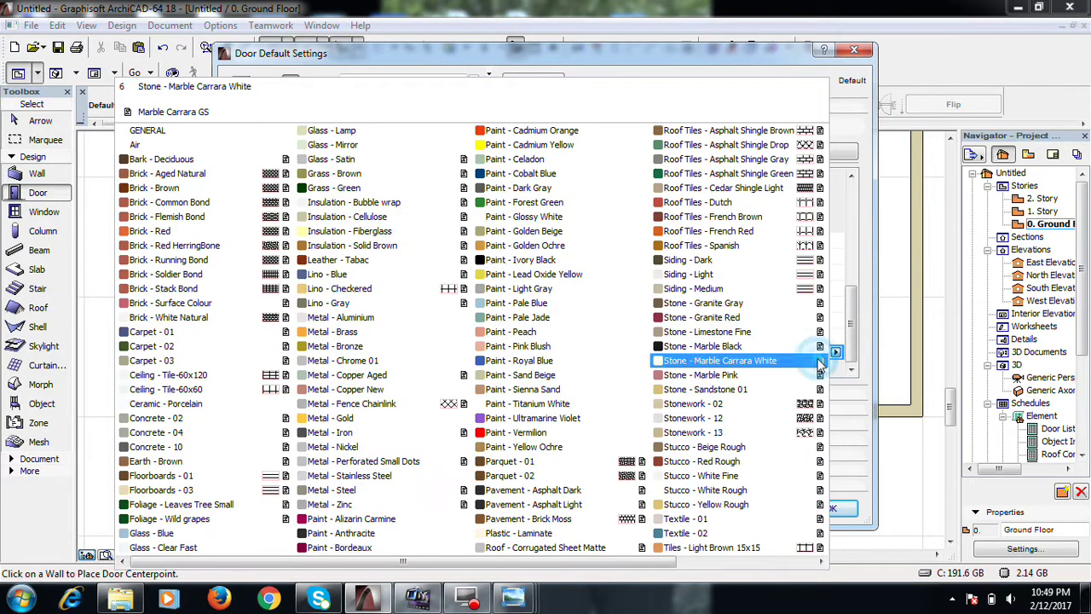
pyautogui.click(390, 429)
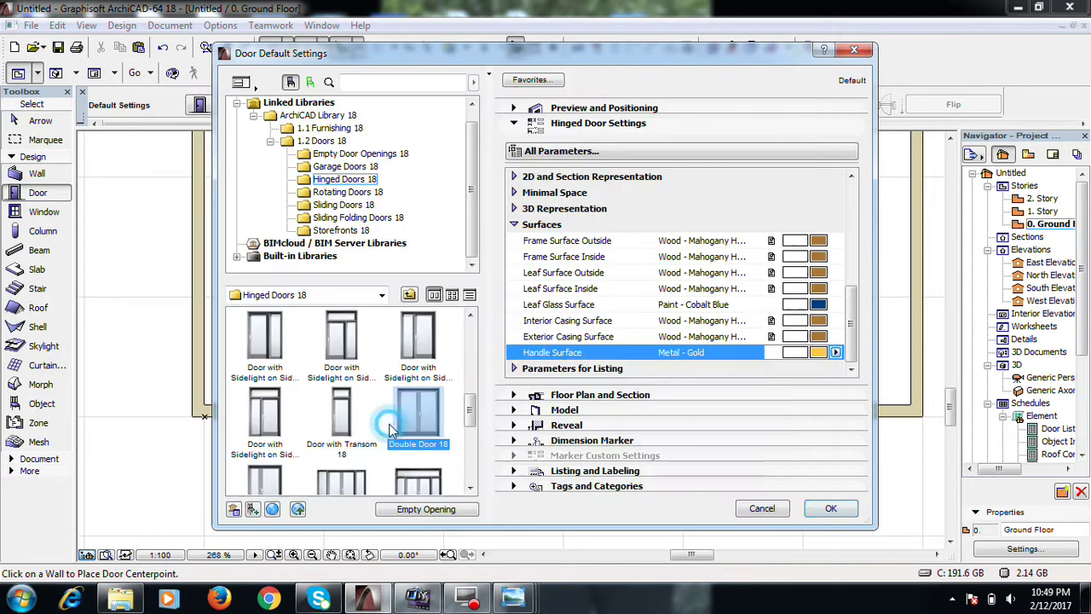
# Set the double door's width to 1300 and its sill height to 0, and accept the door settings
pyautogui.click(629, 122)
pyautogui.click(604, 107)
pyautogui.doubleClick(597, 157)
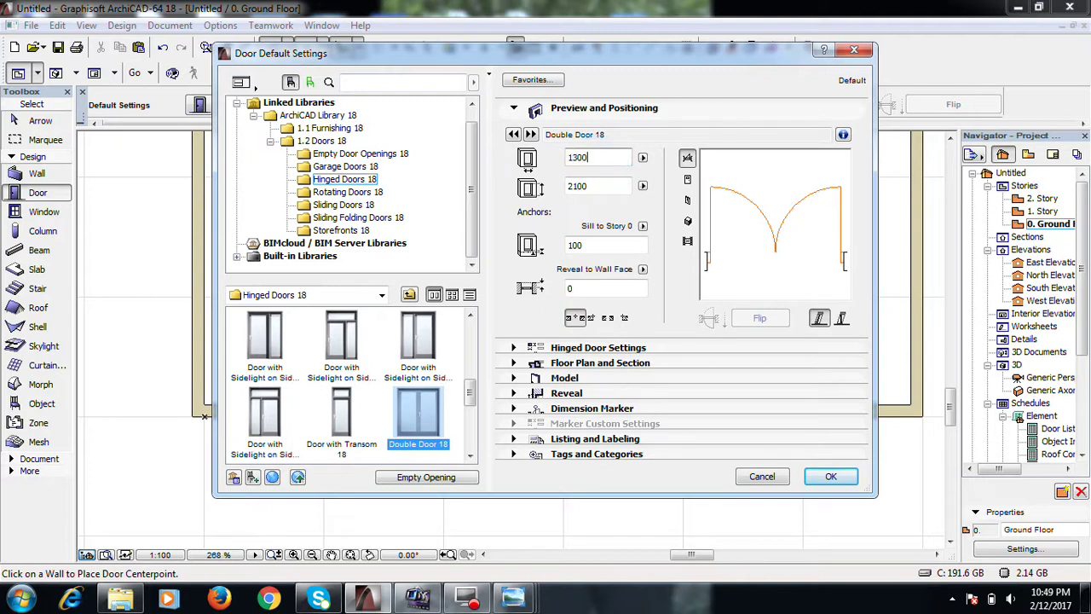
pyautogui.click(602, 185)
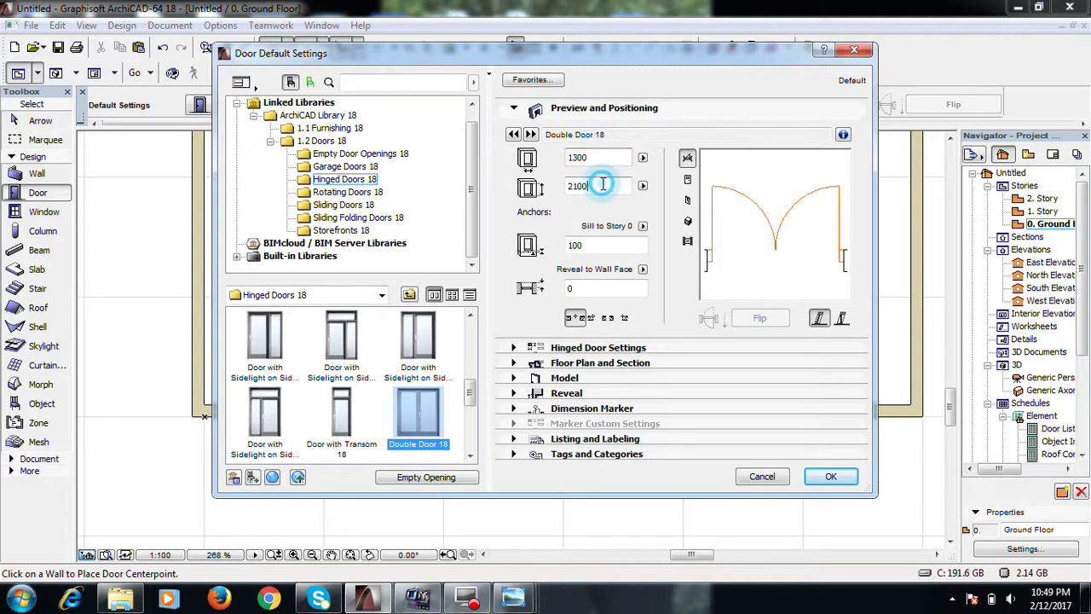
pyautogui.doubleClick(601, 245)
pyautogui.write('0')
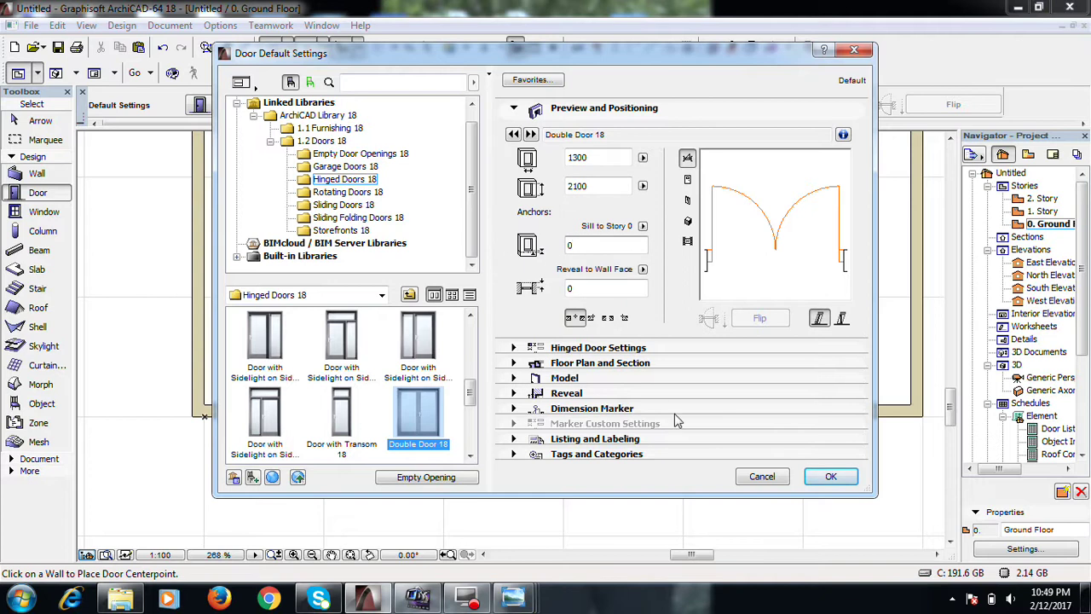
pyautogui.click(830, 480)
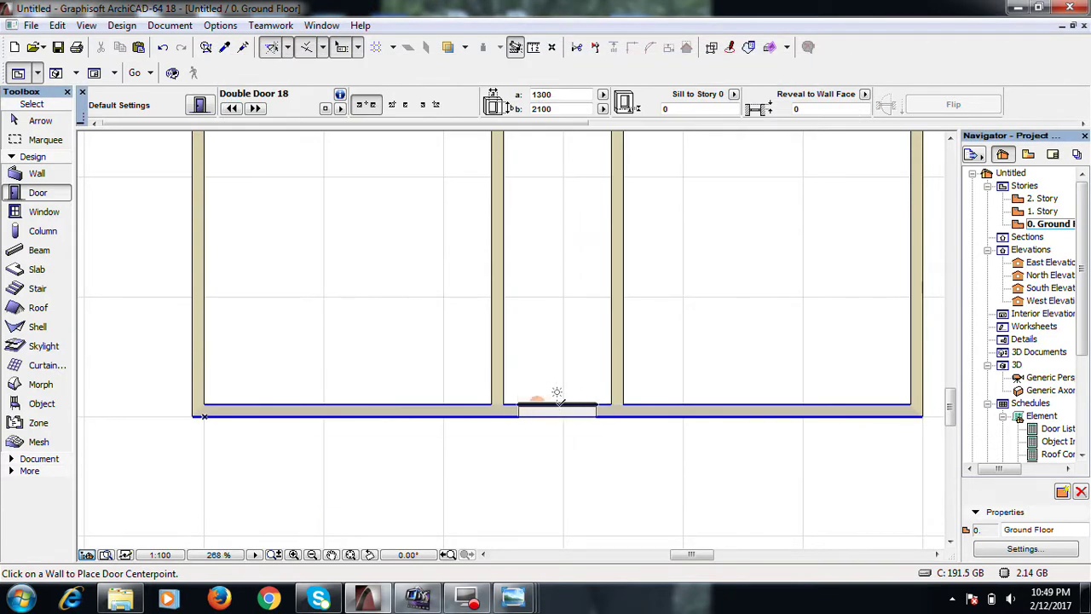
# Place three inward-opening double doors in the front wall, one each for the middle corridor, the left room and the right room
pyautogui.click(559, 404)
pyautogui.click(559, 324)
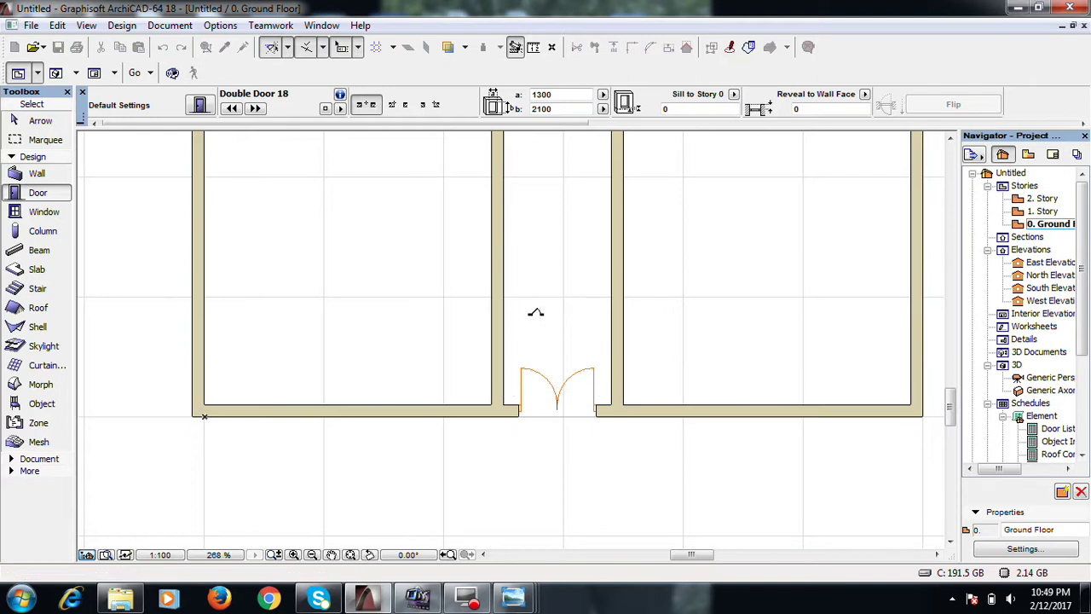
pyautogui.click(338, 411)
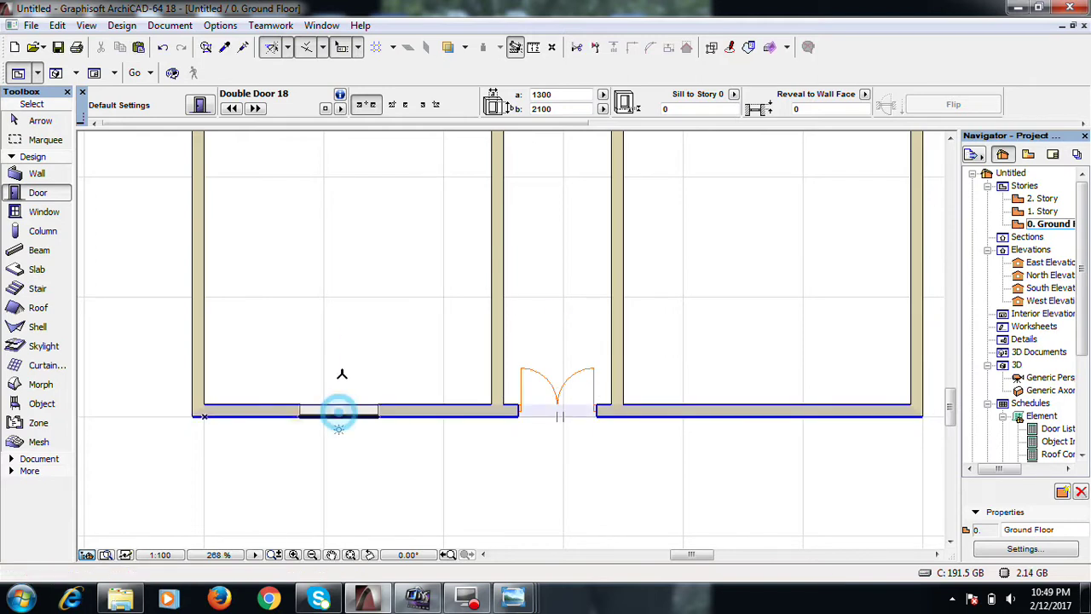
pyautogui.click(352, 323)
pyautogui.scroll(-3, 584, 426)
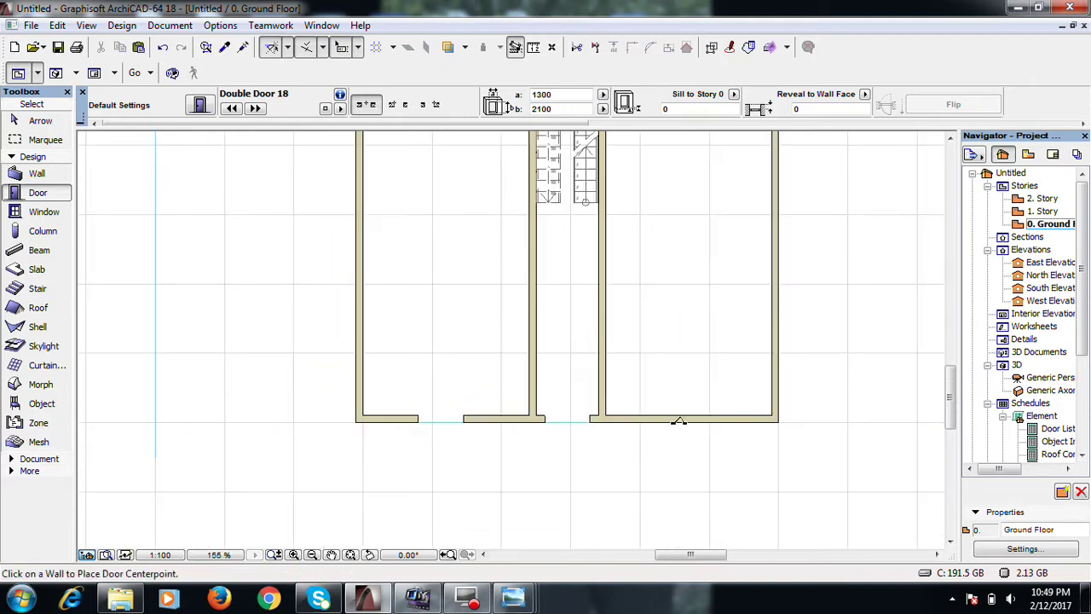
pyautogui.click(686, 424)
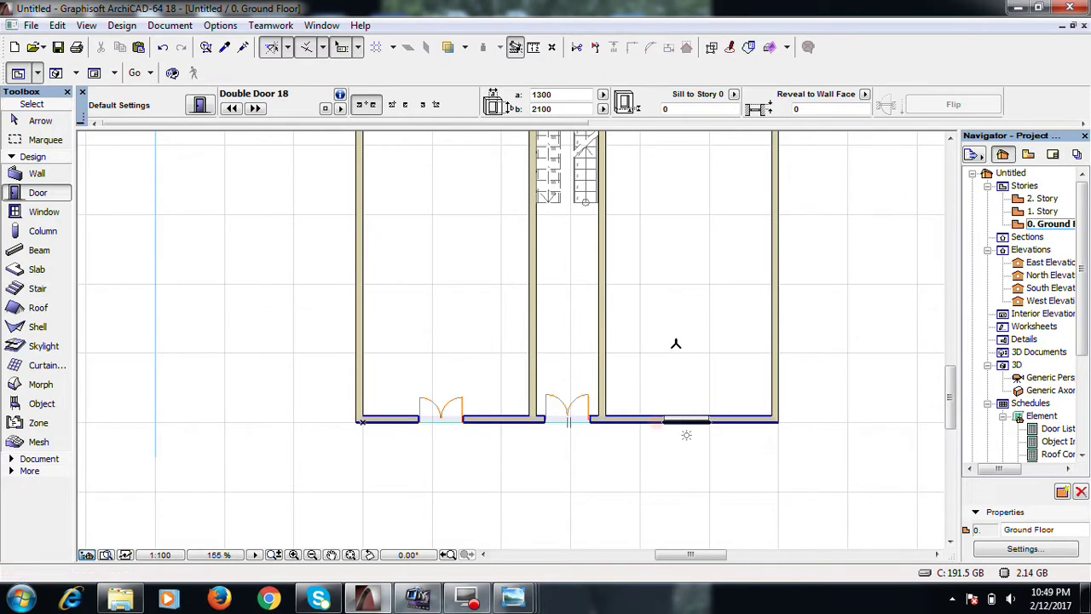
pyautogui.click(675, 336)
pyautogui.scroll(3, 651, 415)
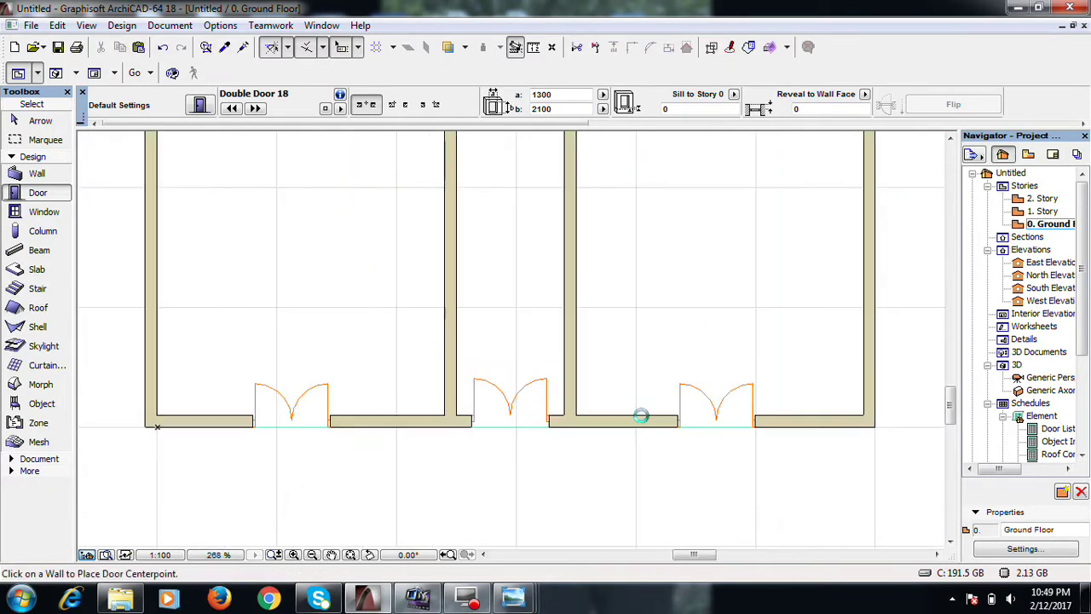
pyautogui.scroll(2, 350, 463)
pyautogui.scroll(-2, 466, 504)
pyautogui.press('Escape')
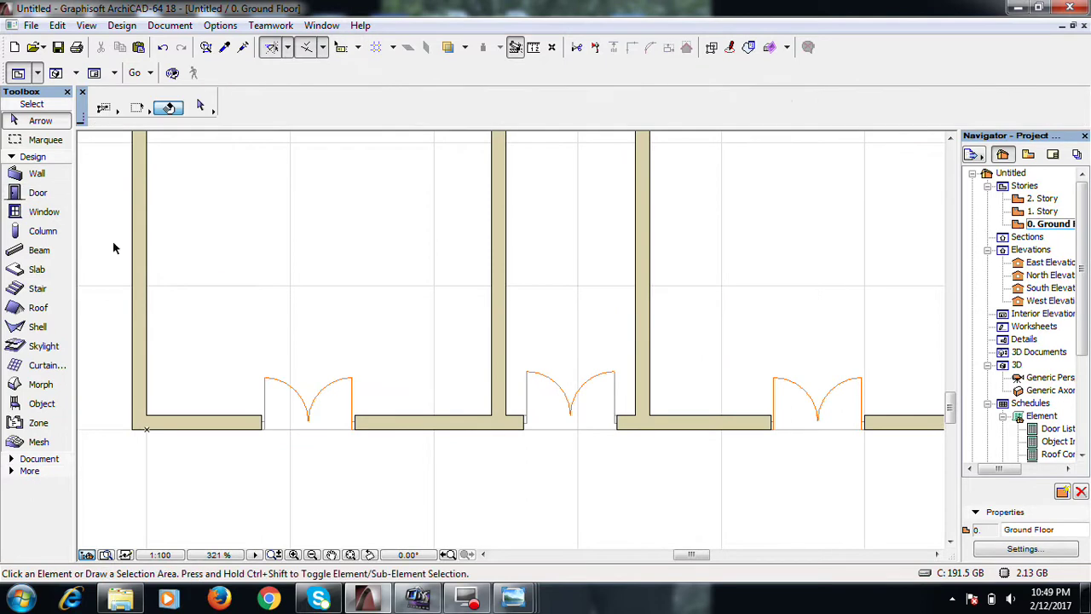
# Choose 2-Sash Sliding Window 18 as the default window and set its width and height to 1200
pyautogui.click(44, 213)
pyautogui.doubleClick(45, 213)
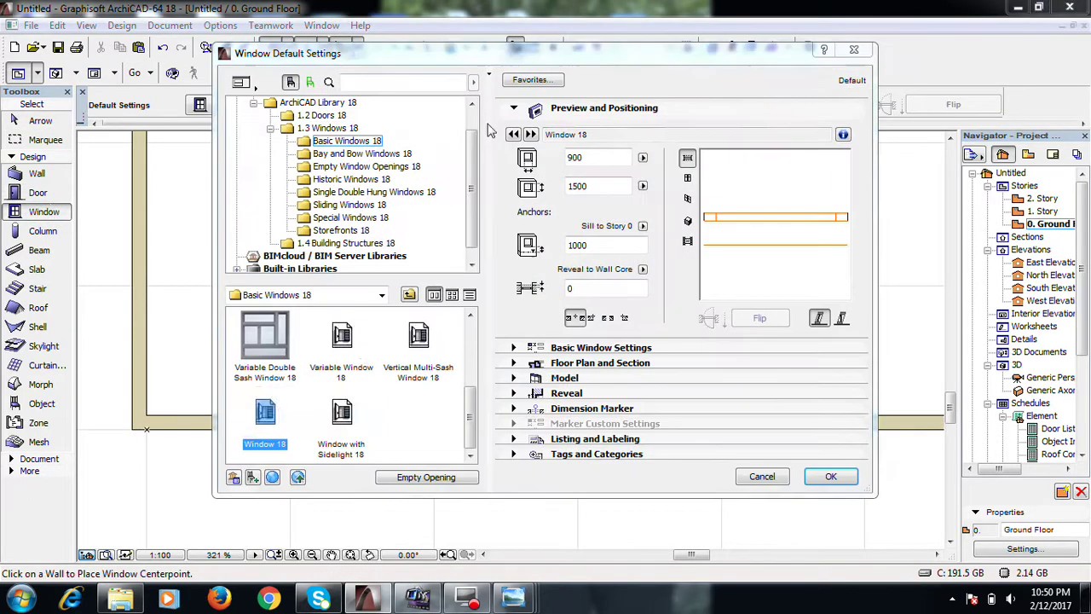
pyautogui.click(361, 154)
pyautogui.click(361, 166)
pyautogui.click(351, 179)
pyautogui.click(348, 205)
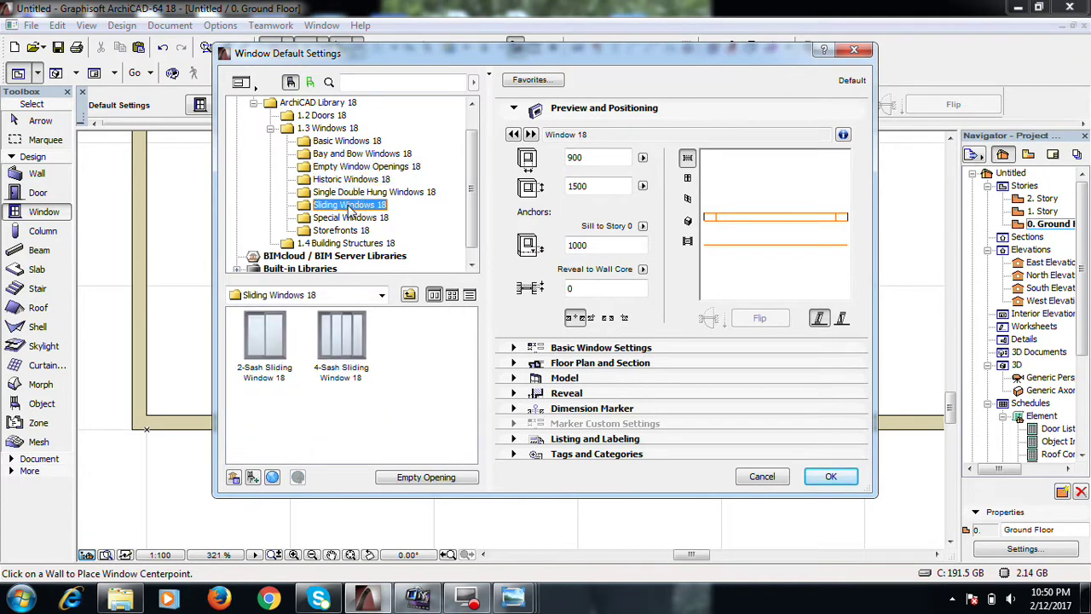
pyautogui.click(264, 336)
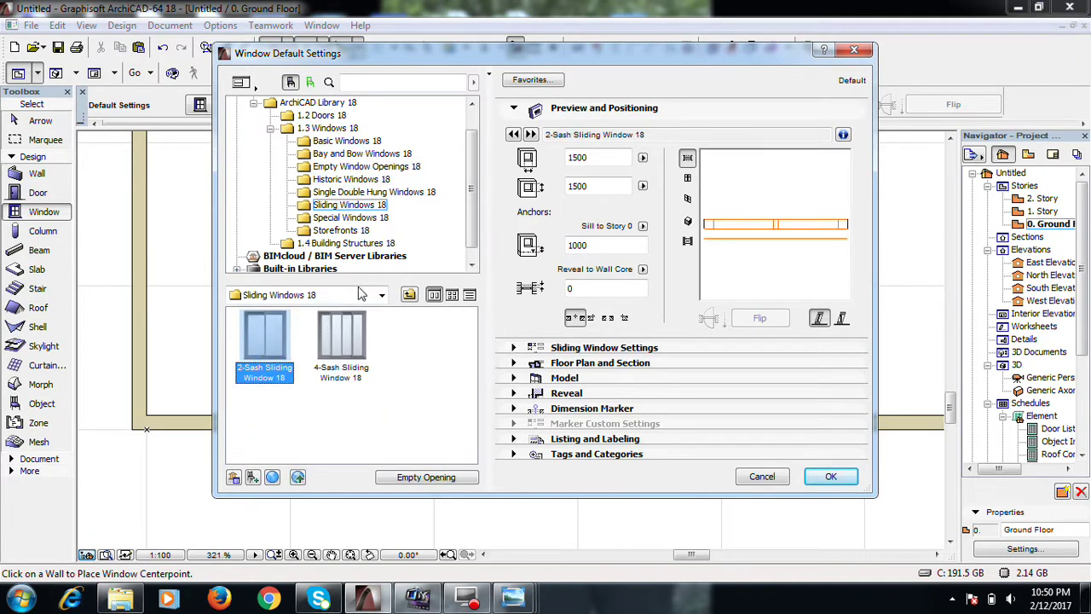
pyautogui.doubleClick(602, 158)
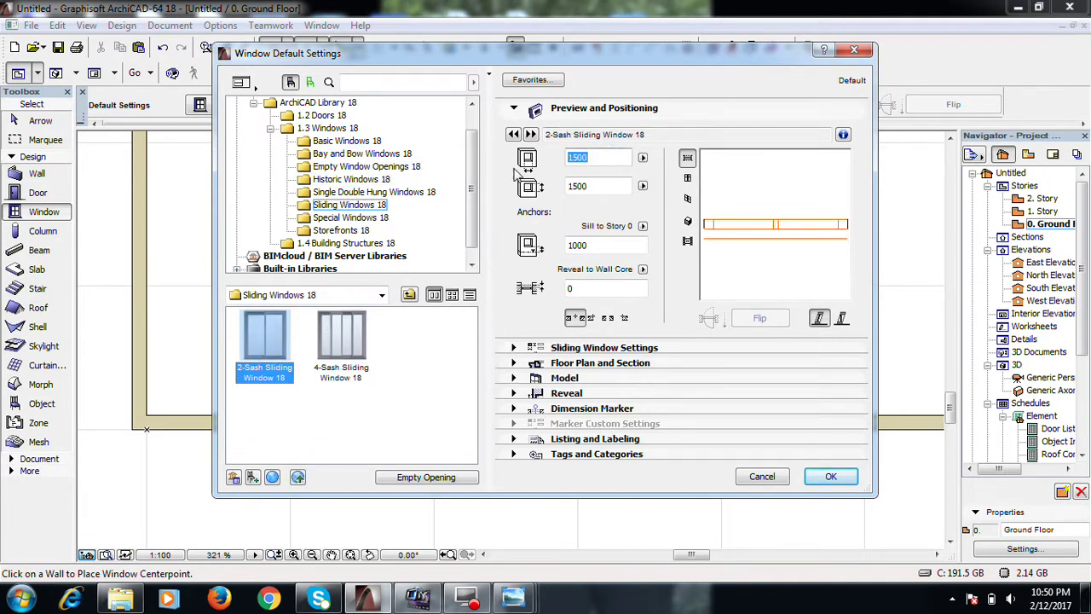
pyautogui.doubleClick(617, 186)
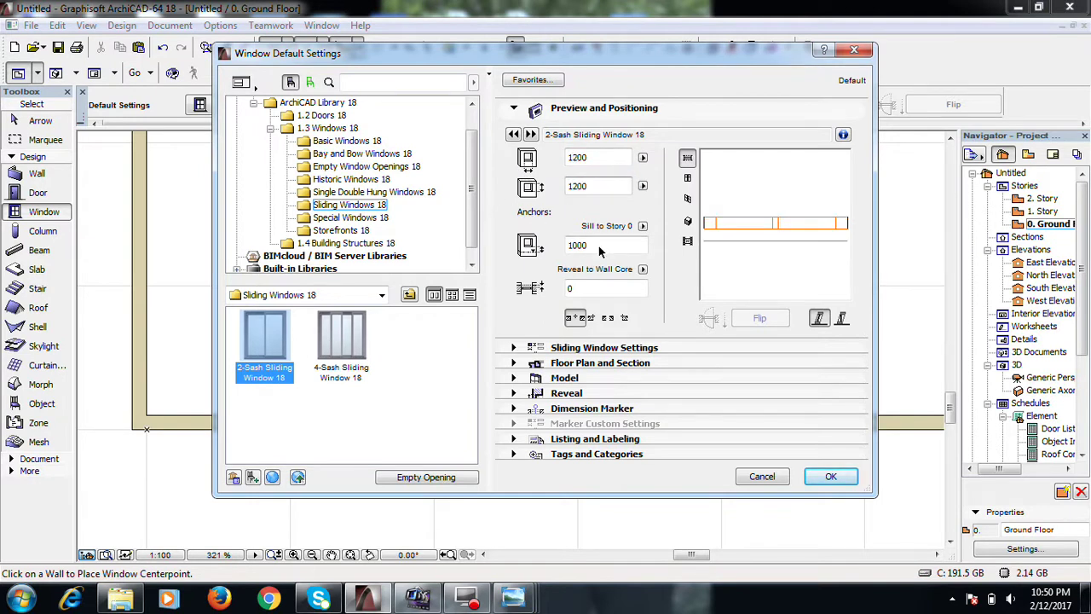
# Set the sliding window's glass surface to Paint - Cobalt Blue in the full parameter list
pyautogui.click(569, 348)
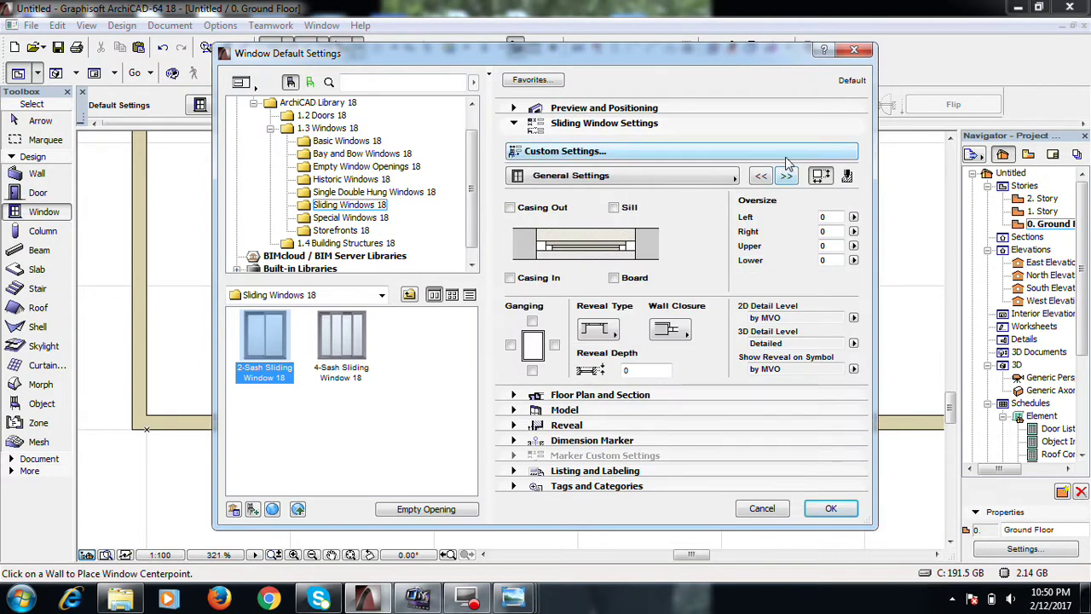
pyautogui.click(790, 159)
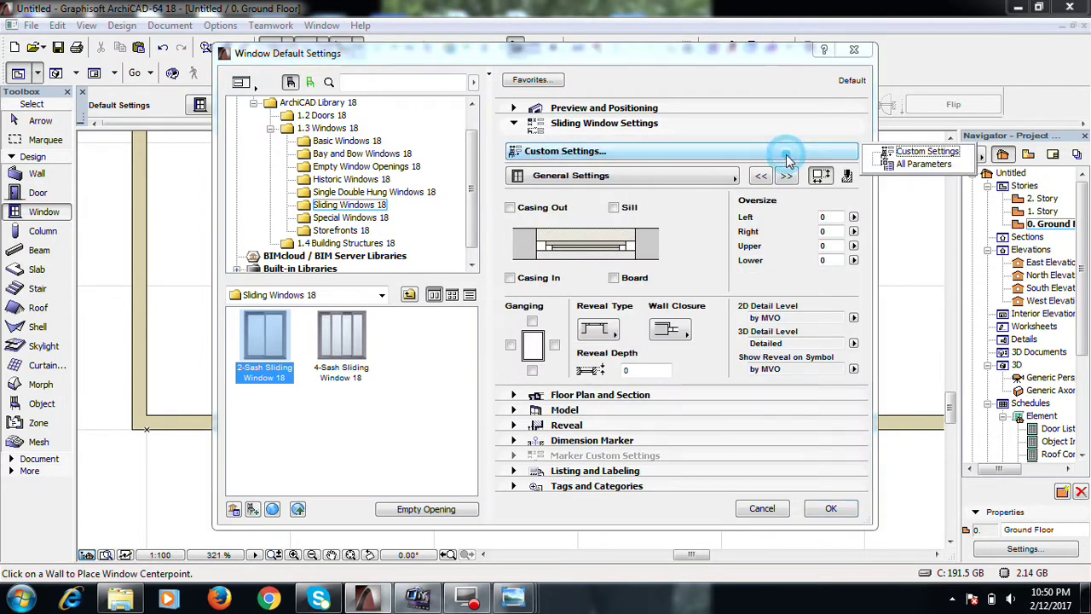
pyautogui.click(914, 165)
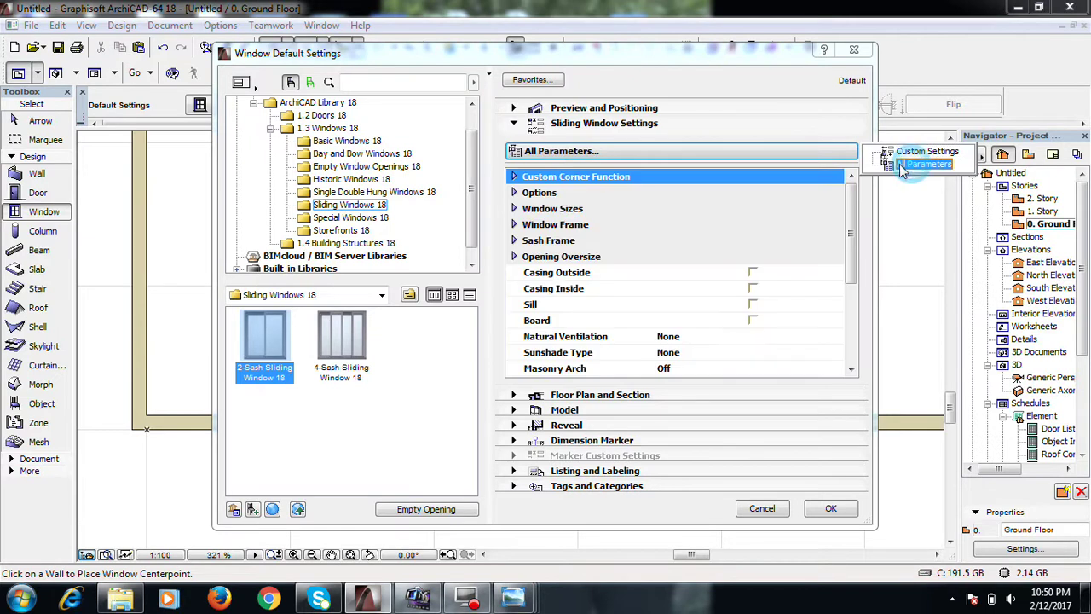
pyautogui.click(559, 272)
pyautogui.scroll(-4, 556, 281)
pyautogui.click(543, 353)
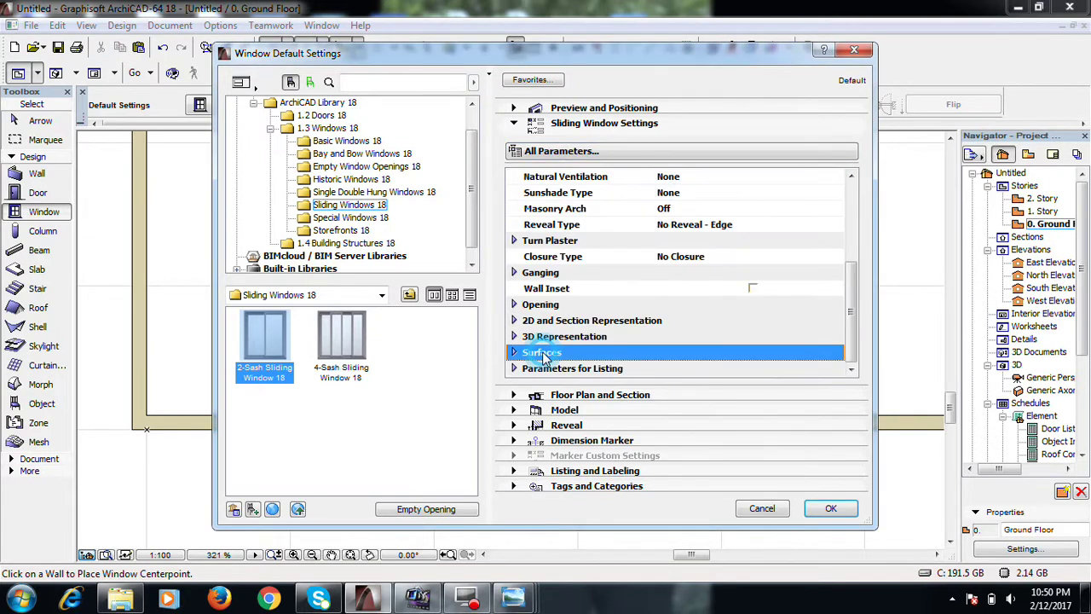
pyautogui.doubleClick(543, 353)
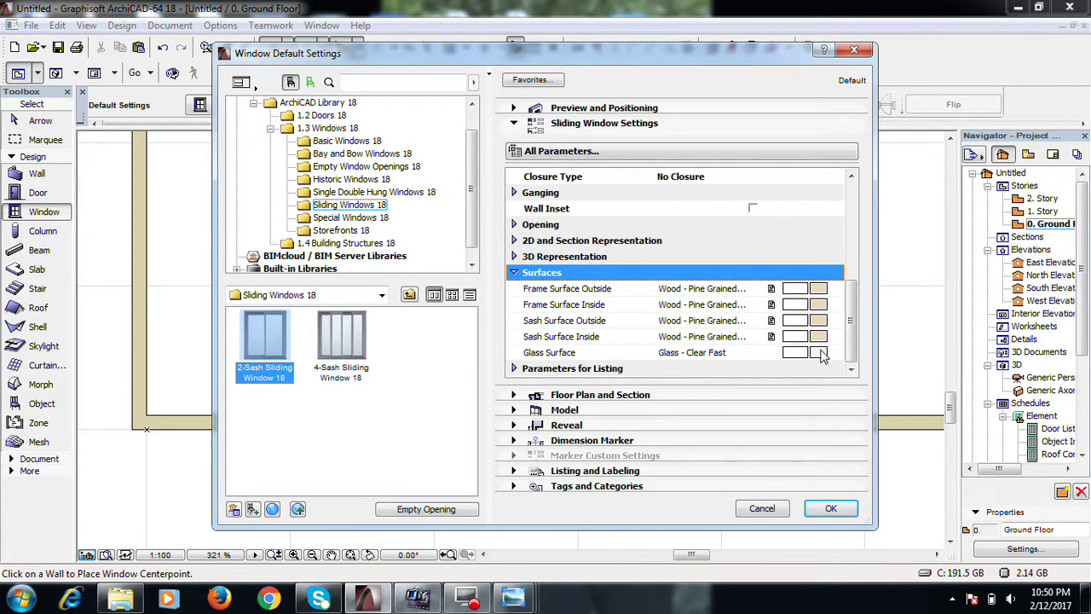
pyautogui.click(820, 357)
pyautogui.click(540, 173)
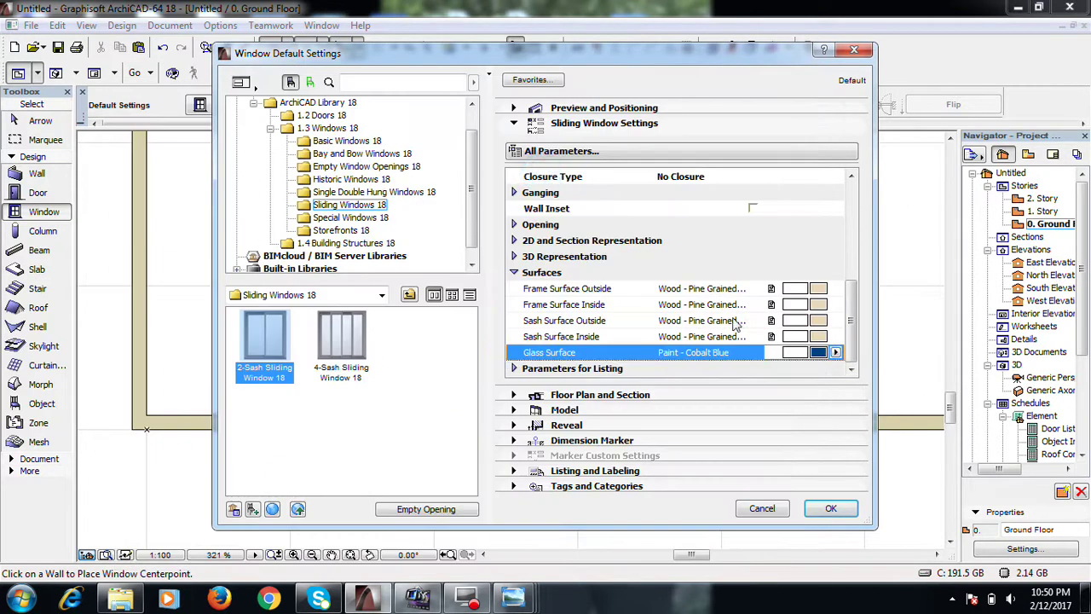
# Set the window's outside and inside frame and sash surfaces to Paint - Titanium White, and accept the window settings
pyautogui.click(817, 289)
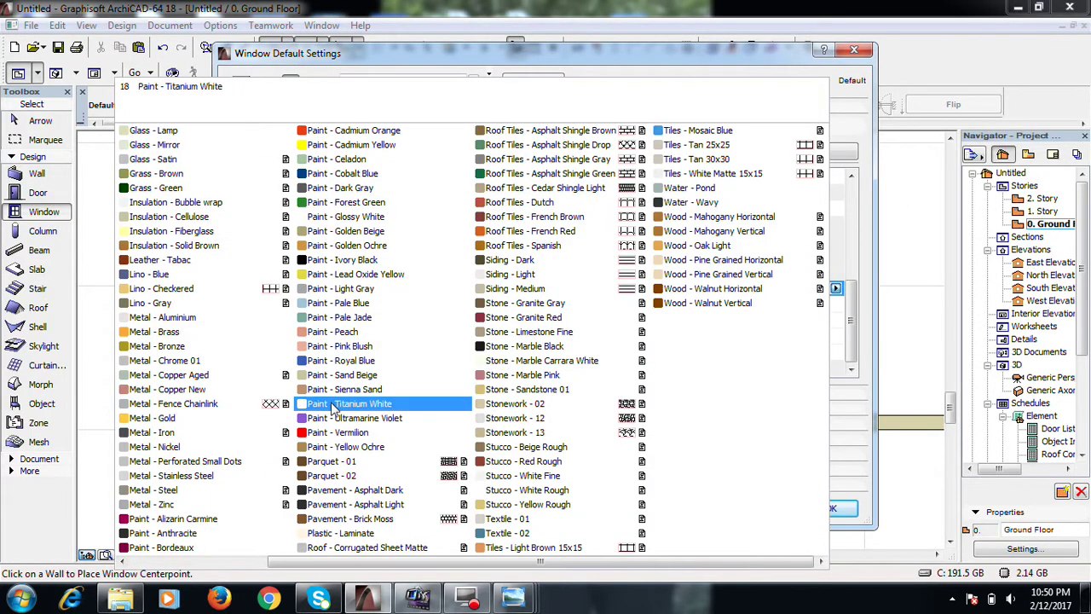
pyautogui.click(332, 405)
pyautogui.click(820, 309)
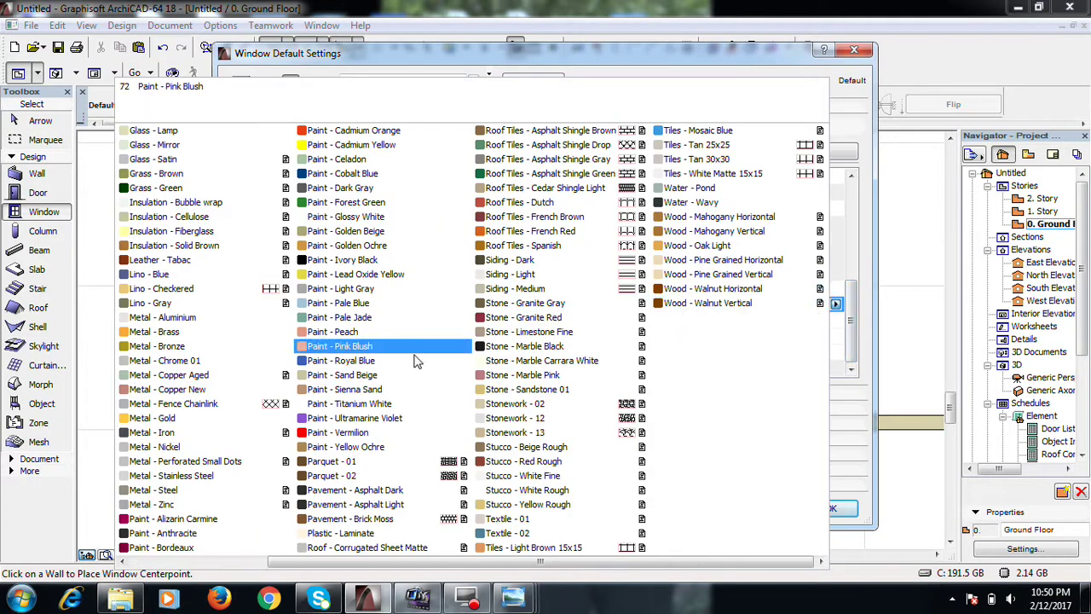
pyautogui.click(372, 400)
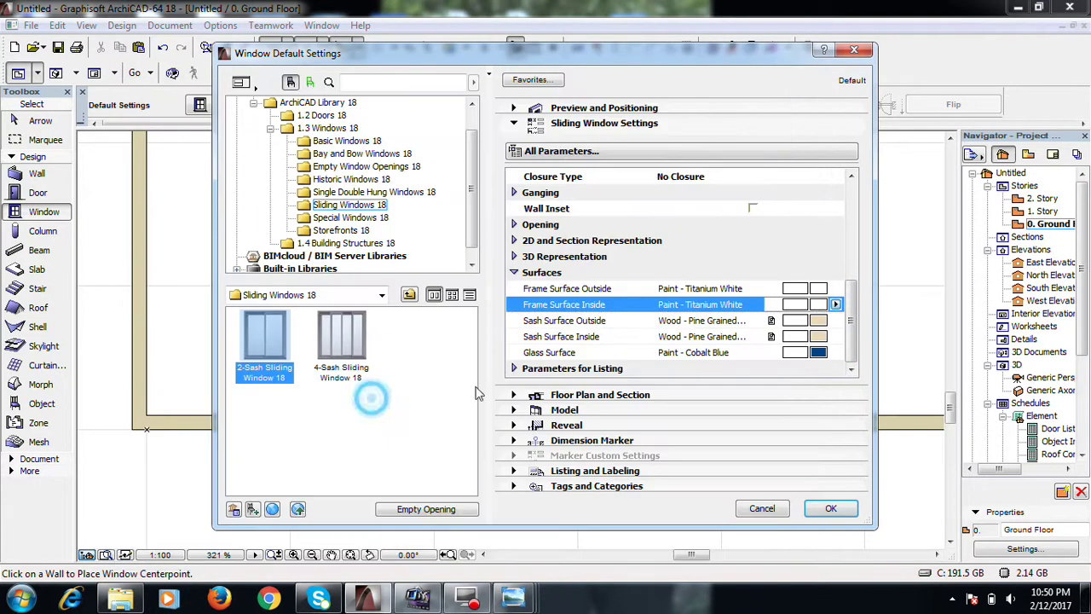
pyautogui.click(820, 324)
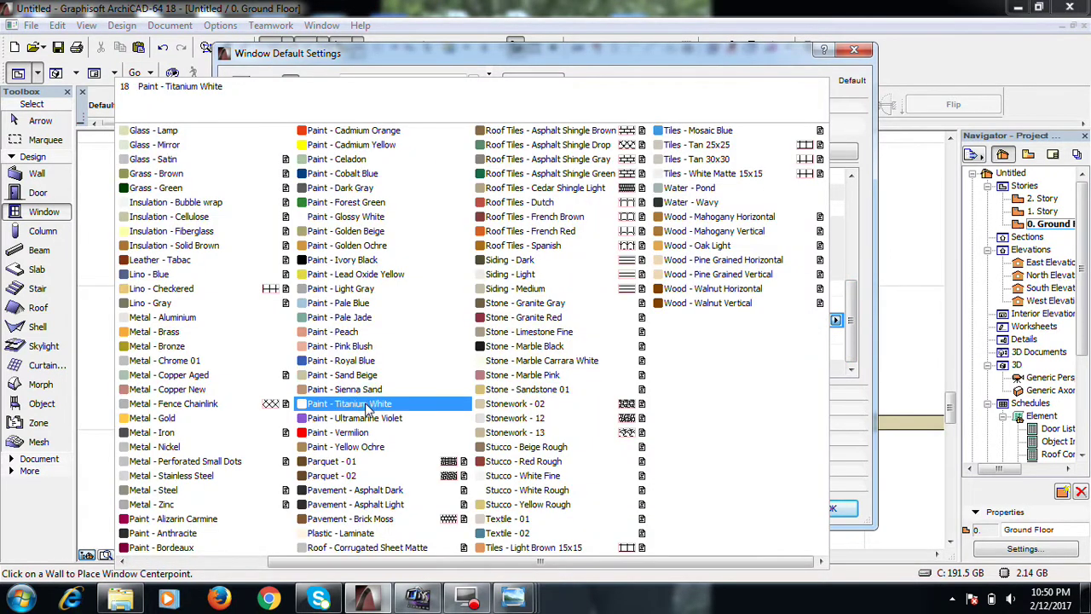
pyautogui.click(371, 403)
pyautogui.click(822, 337)
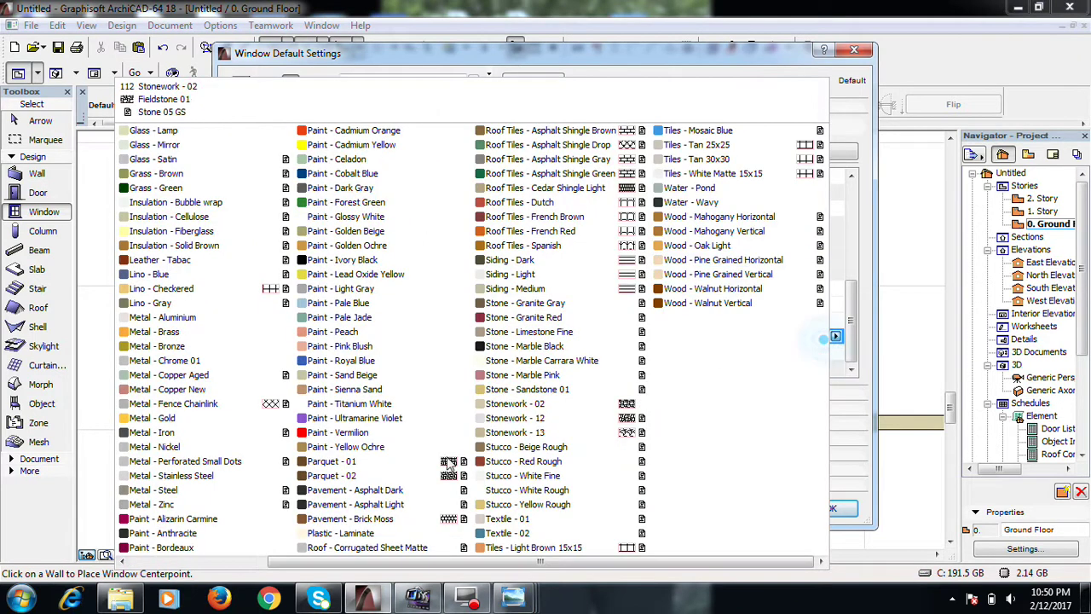
pyautogui.click(372, 403)
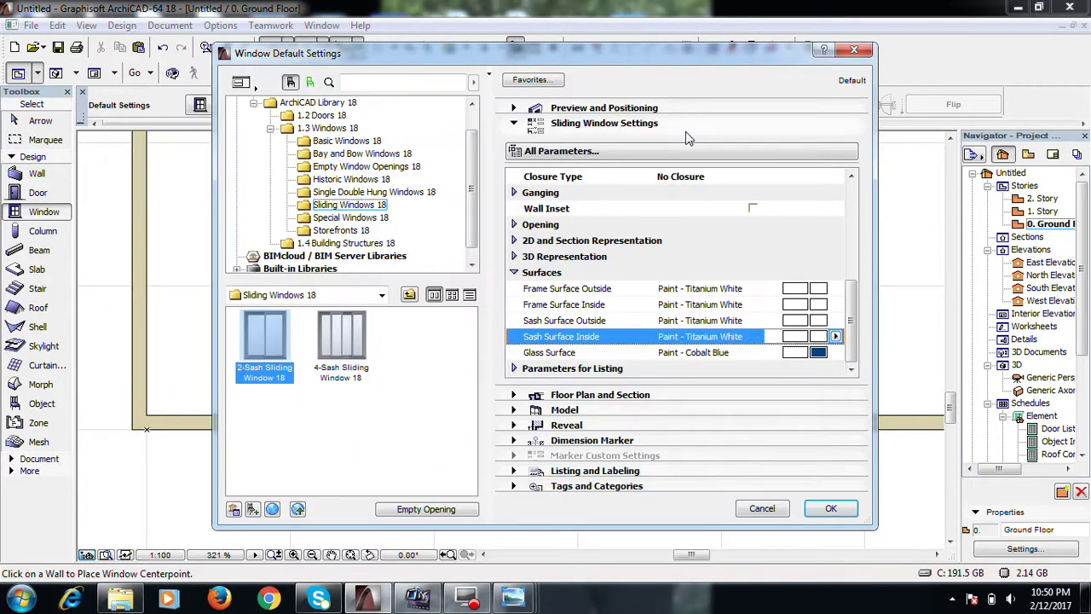
pyautogui.click(823, 508)
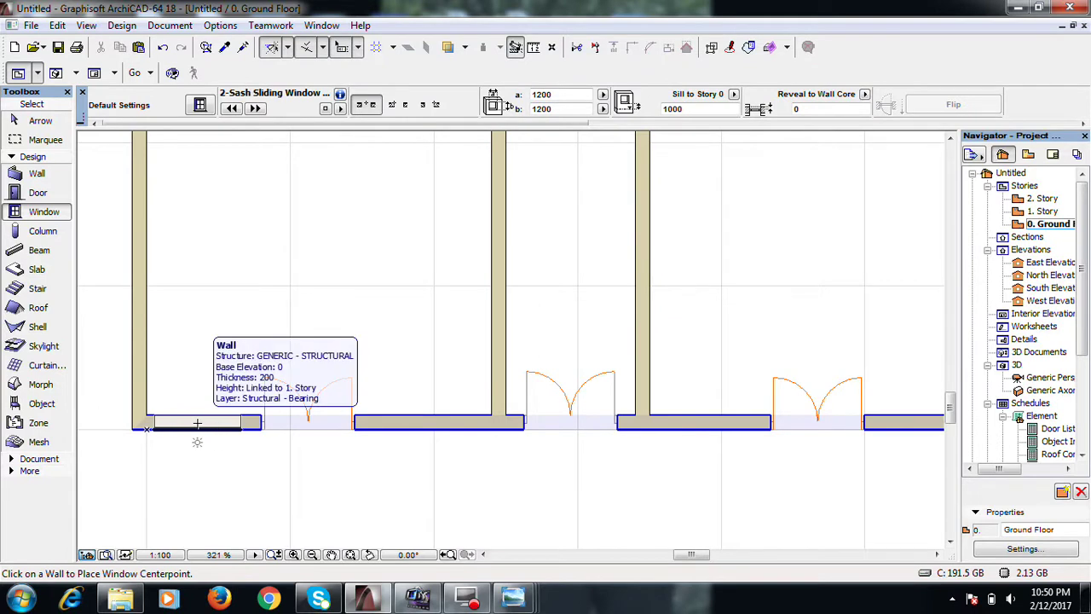
# Place a sliding window on each side of the left room's double door in the front wall
pyautogui.click(197, 424)
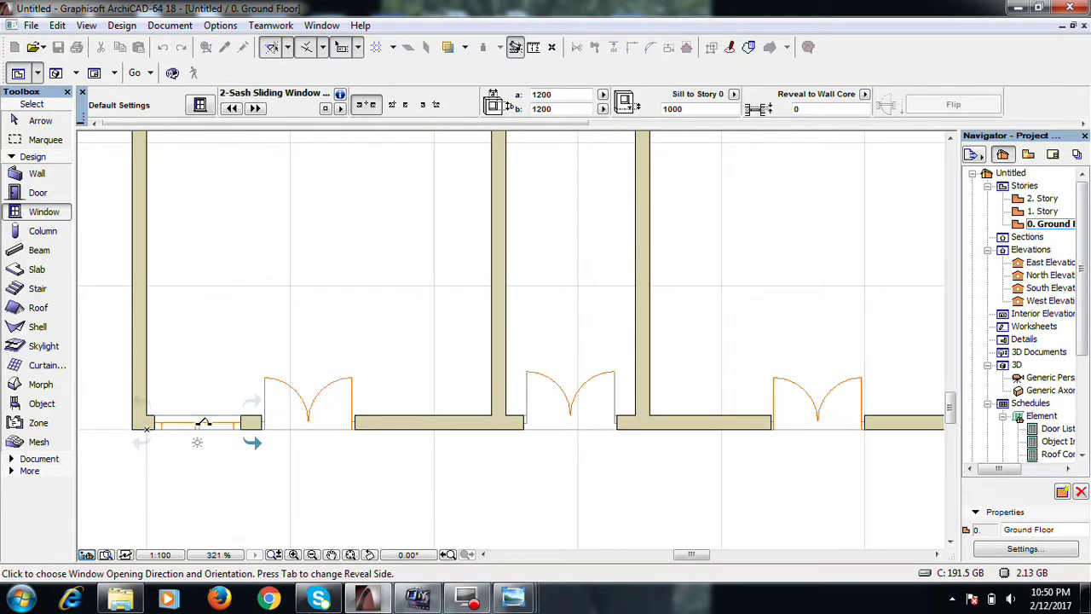
pyautogui.click(251, 441)
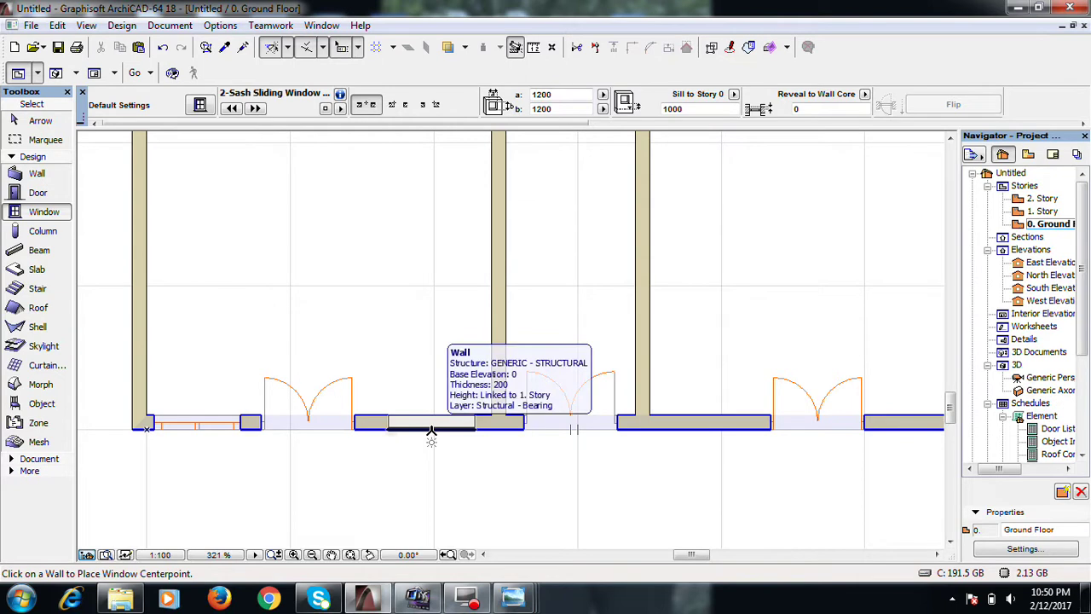
pyautogui.click(431, 433)
pyautogui.click(431, 438)
# Place a sliding window on each side of the right room's double door in the front wall
pyautogui.scroll(-5, 605, 437)
pyautogui.scroll(7, 762, 440)
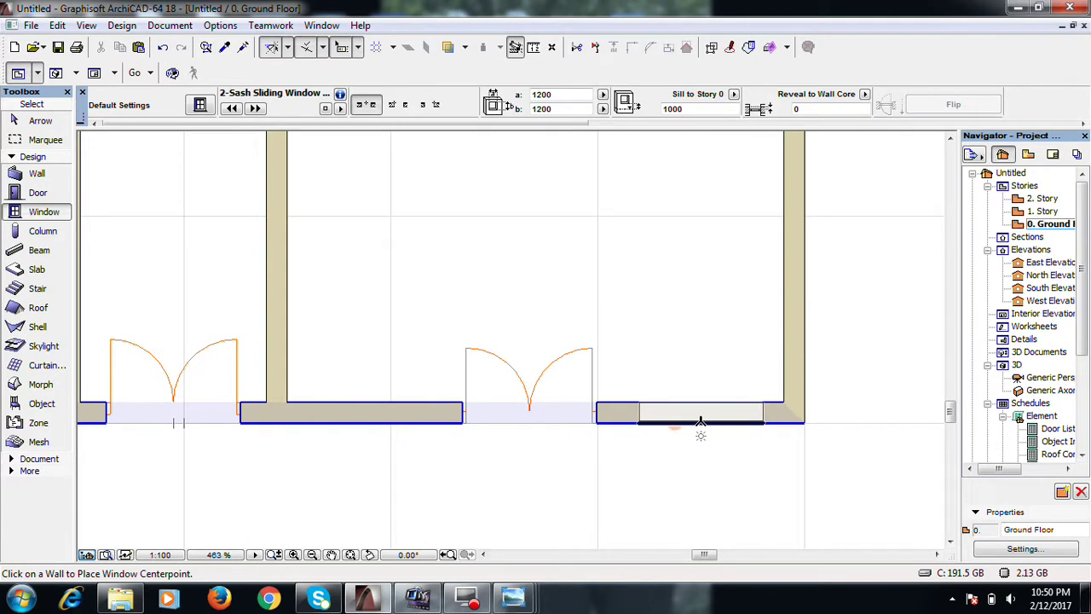
pyautogui.click(695, 420)
pyautogui.click(693, 429)
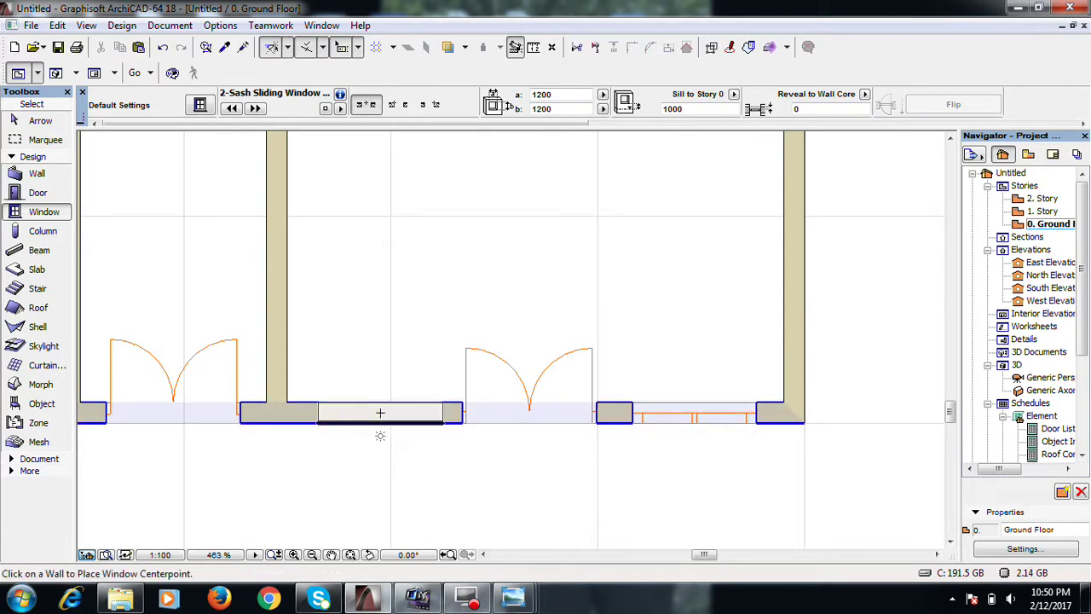
pyautogui.click(372, 413)
pyautogui.click(373, 415)
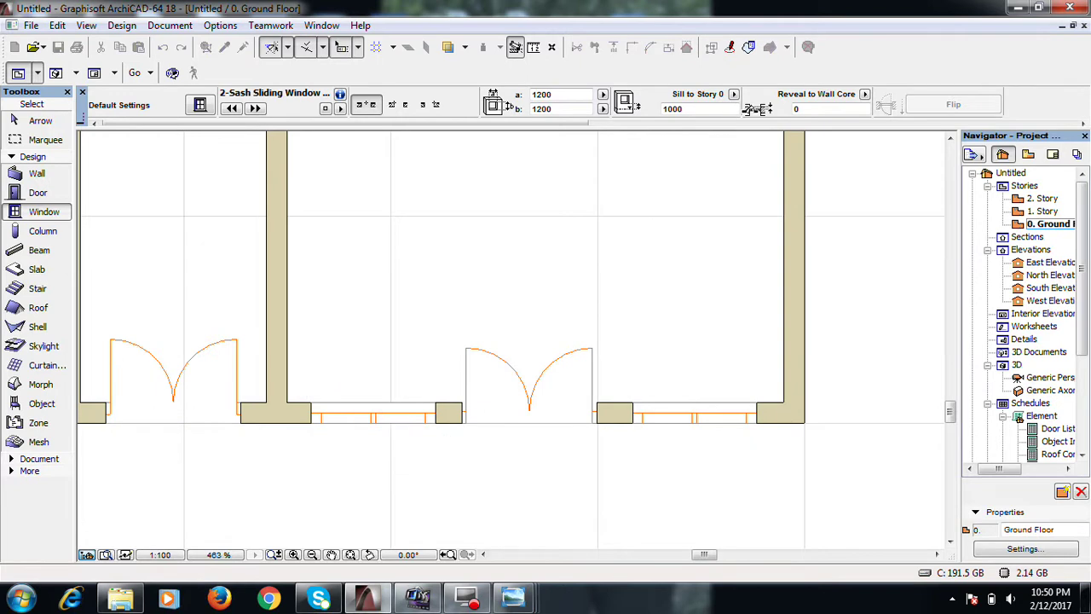
# Examine the front facade's doors and windows from several angles in 3D, and return to the ground floor plan
pyautogui.click(55, 73)
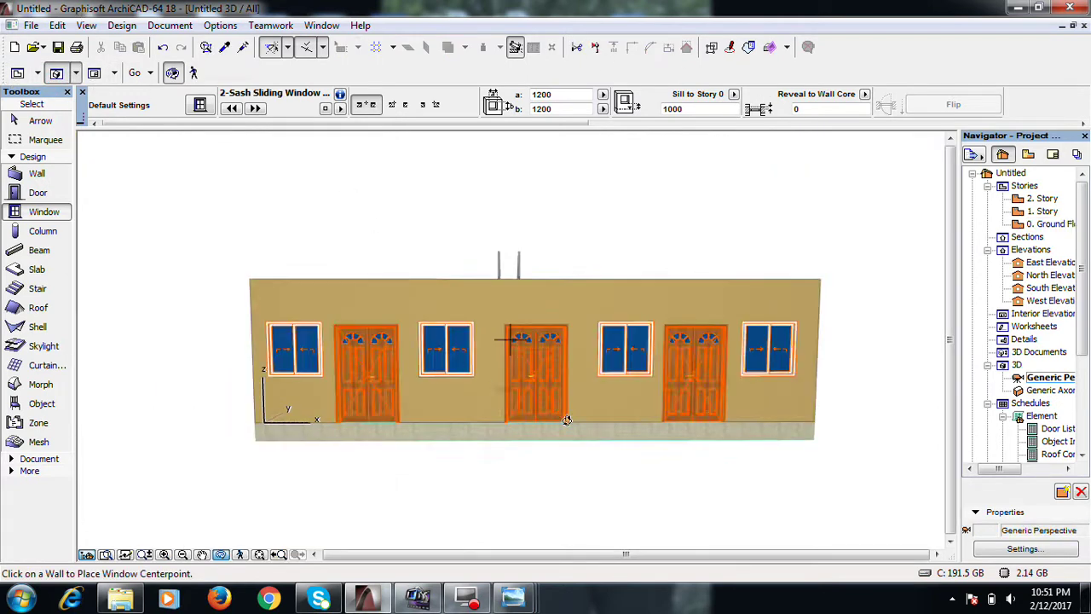
pyautogui.scroll(5, 597, 312)
pyautogui.scroll(-6, 528, 307)
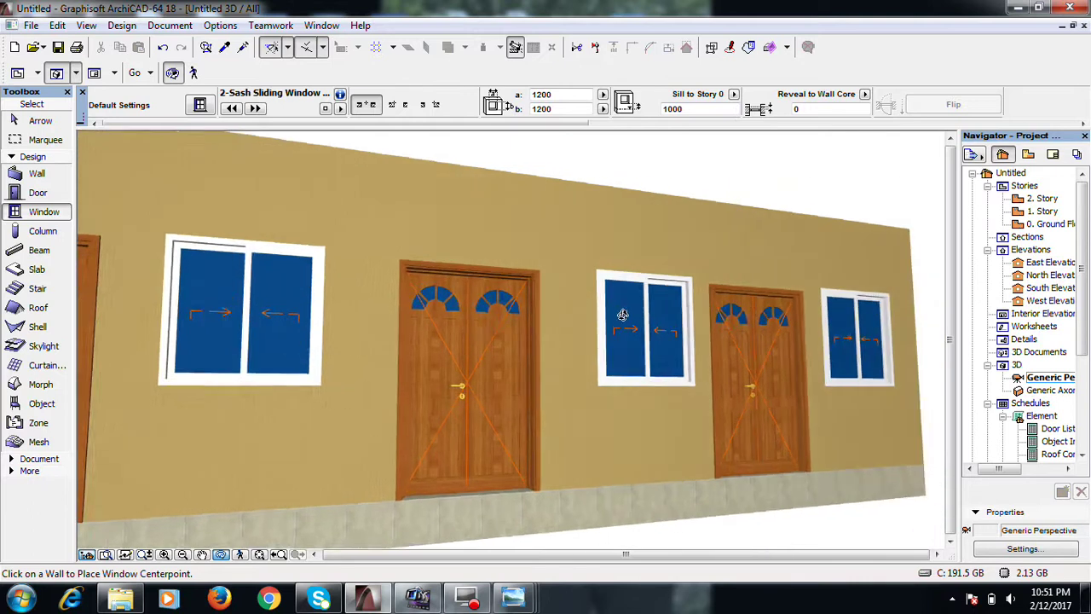
pyautogui.moveTo(456, 356); pyautogui.dragTo(511, 410)
pyautogui.scroll(-3, 804, 291)
pyautogui.scroll(4, 592, 305)
pyautogui.scroll(-2, 510, 410)
pyautogui.scroll(4, 238, 433)
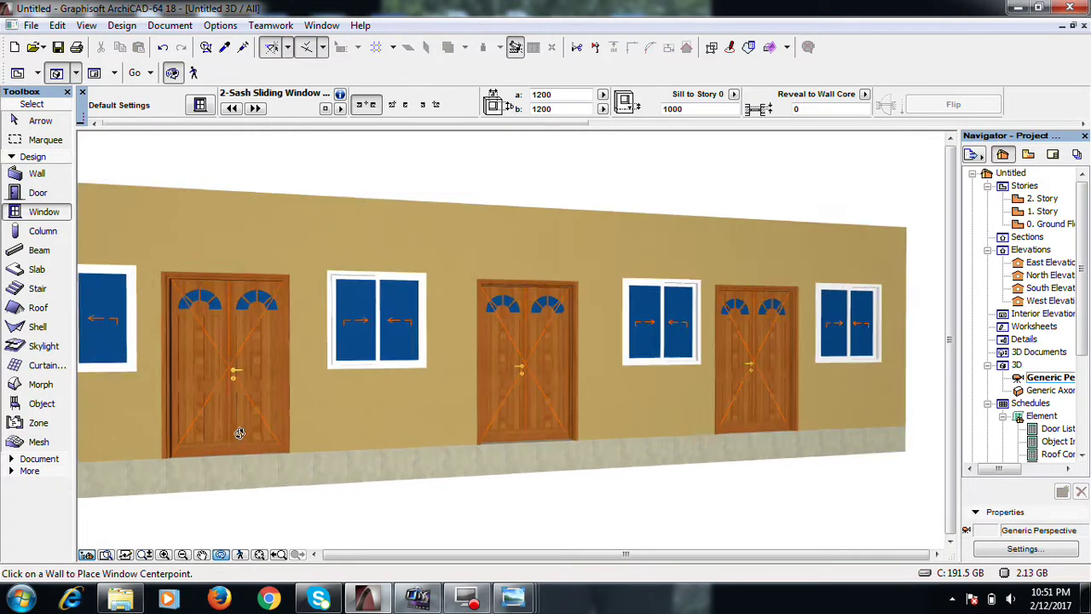
pyautogui.scroll(-5, 296, 355)
pyautogui.moveTo(297, 355); pyautogui.dragTo(694, 378)
pyautogui.scroll(4, 440, 409)
pyautogui.scroll(-2, 649, 381)
pyautogui.scroll(-3, 621, 390)
pyautogui.scroll(2, 317, 380)
pyautogui.moveTo(239, 409); pyautogui.dragTo(626, 348)
pyautogui.scroll(-2, 625, 347)
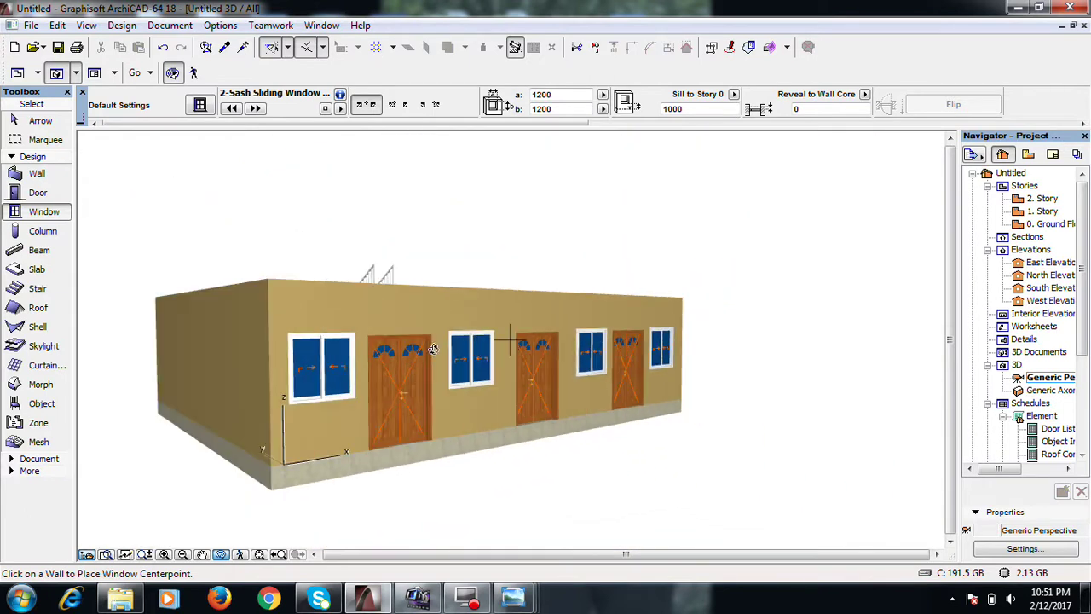
pyautogui.moveTo(433, 349); pyautogui.dragTo(526, 252)
pyautogui.click(19, 73)
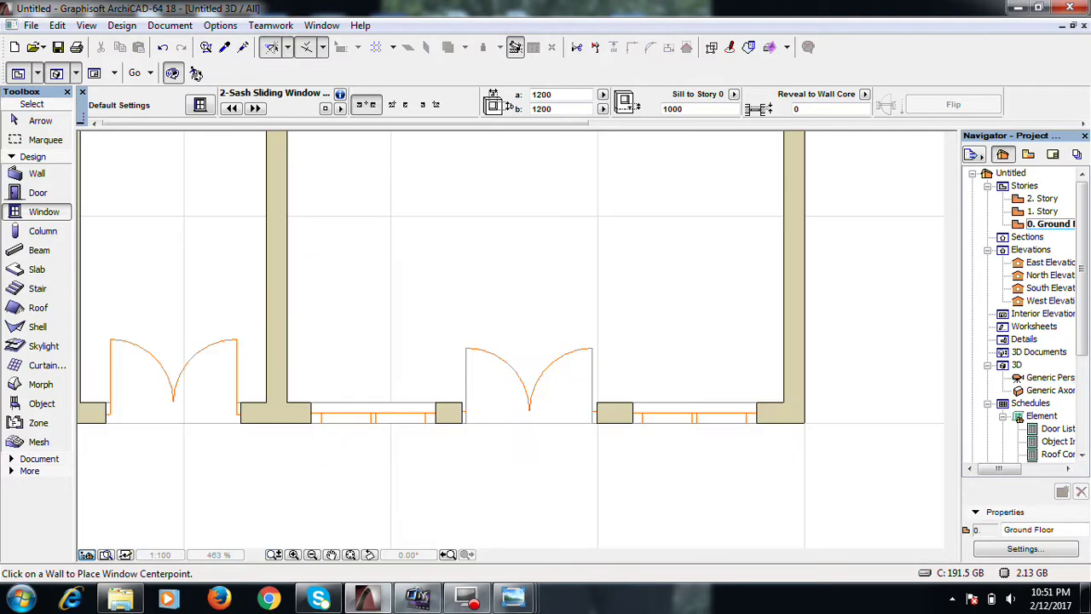
pyautogui.scroll(-3, 717, 409)
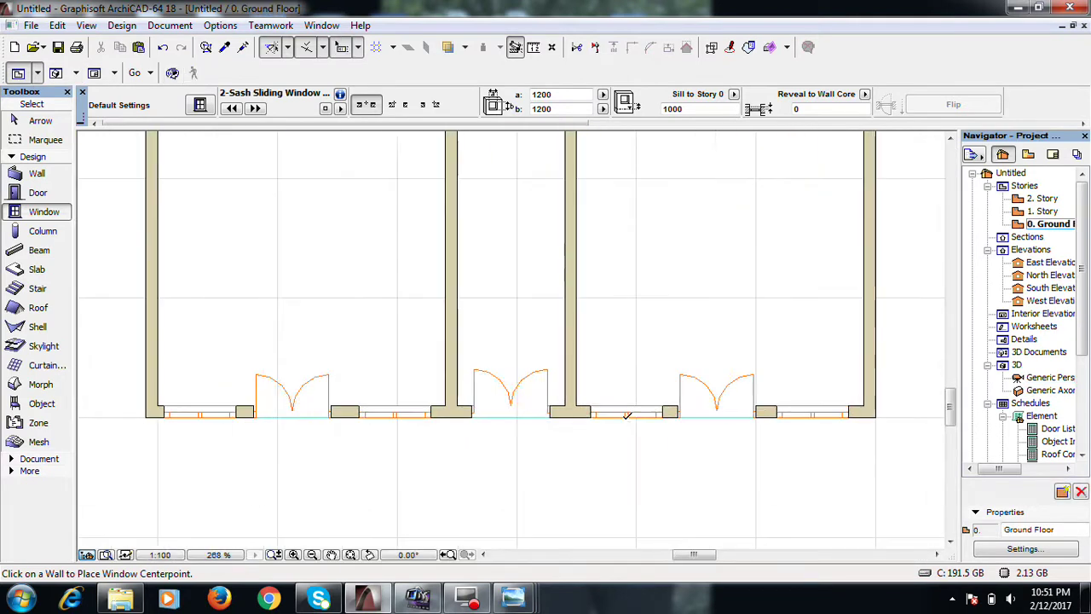
# In the curtain wall default settings, set the system's panel offset to 0 and its nominal thickness to 100
pyautogui.press('Escape')
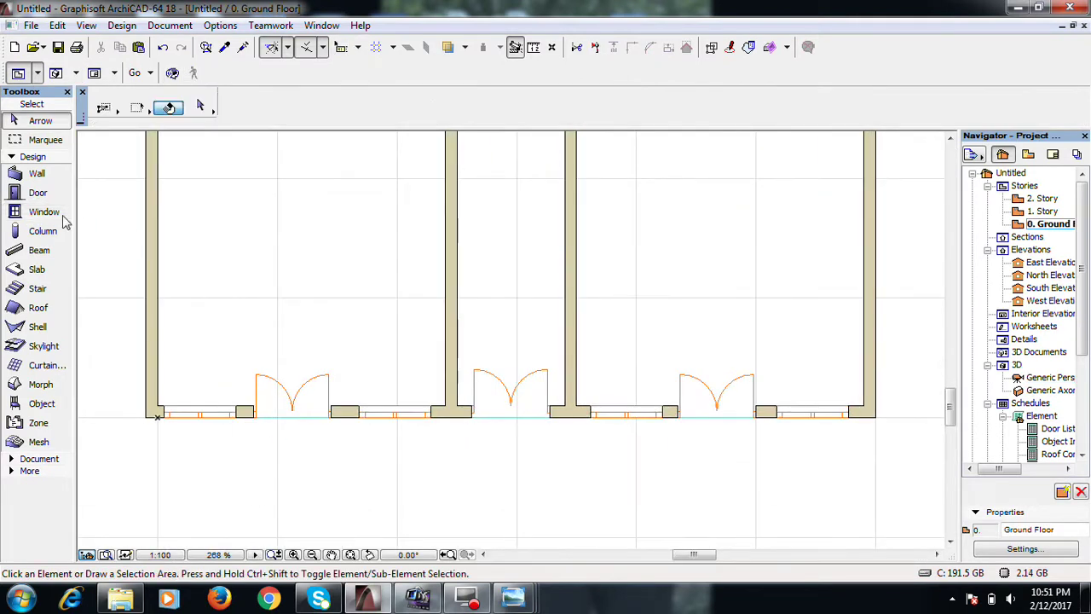
pyautogui.click(46, 368)
pyautogui.doubleClick(47, 368)
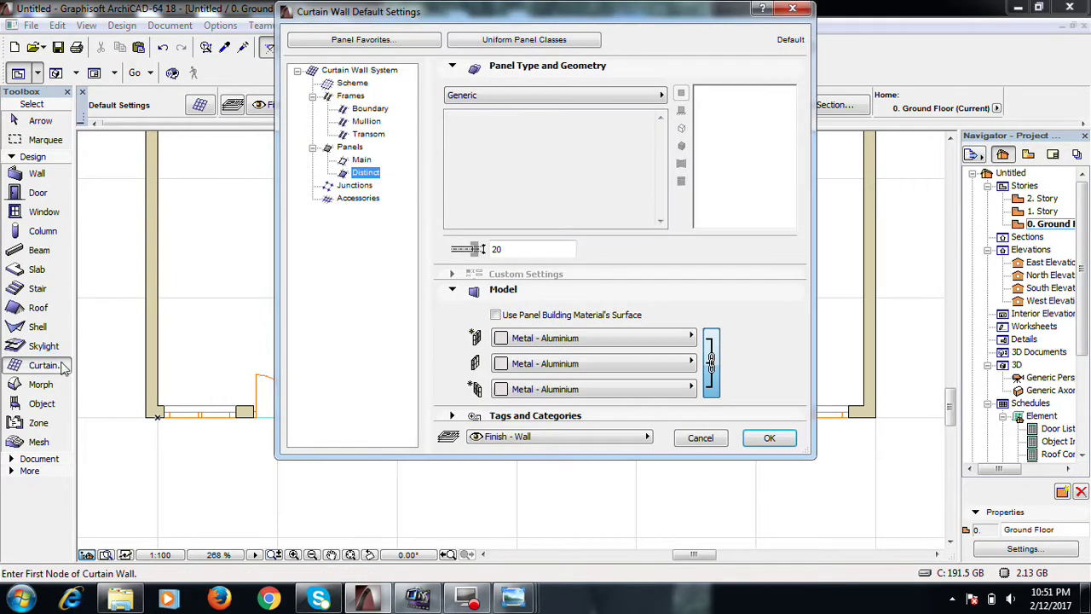
pyautogui.click(364, 73)
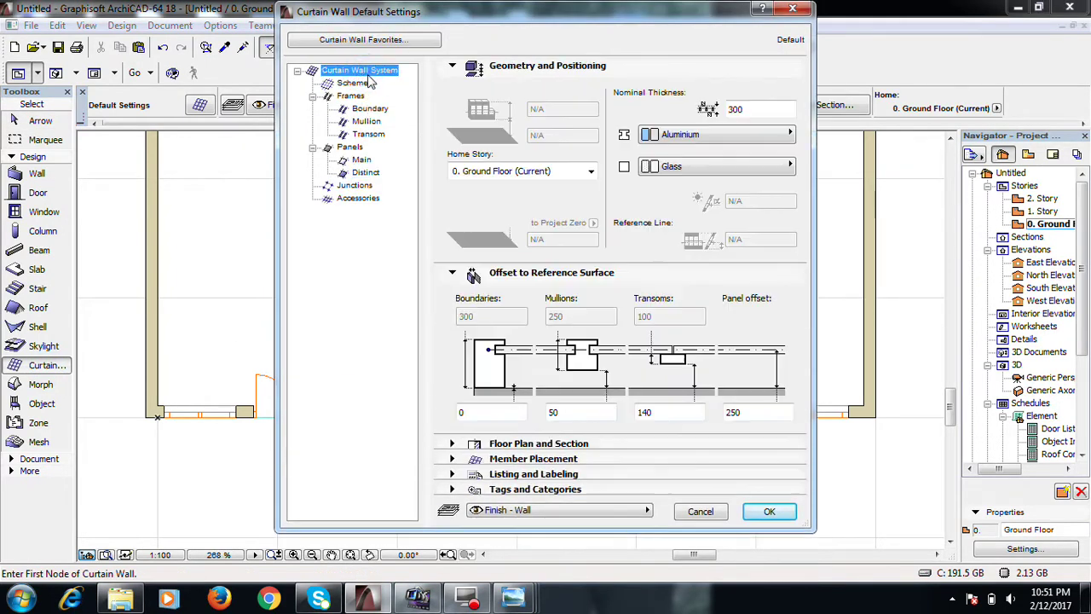
pyautogui.click(759, 416)
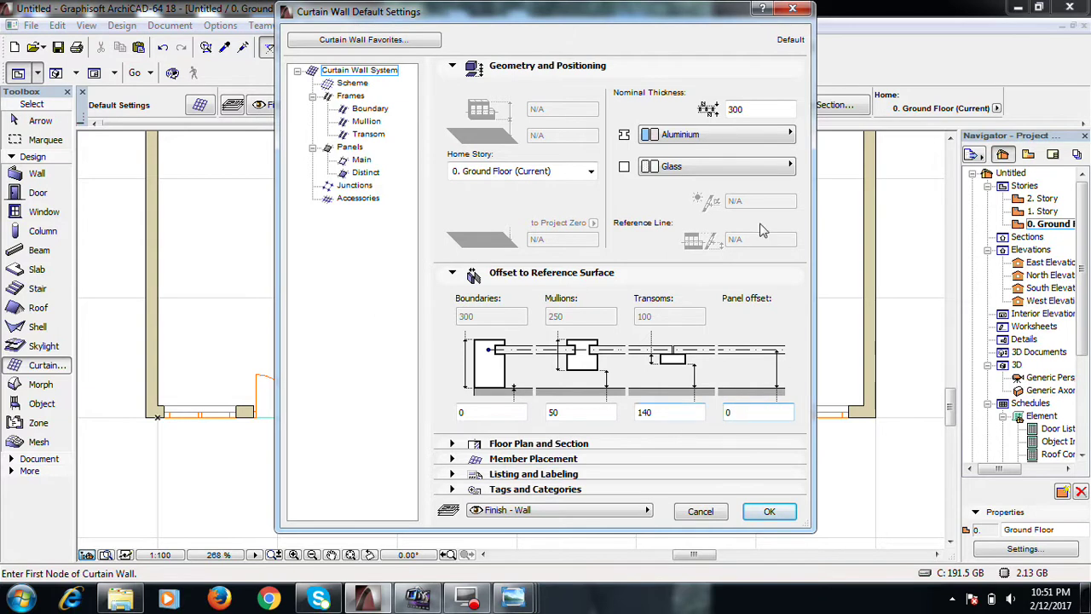
pyautogui.click(757, 109)
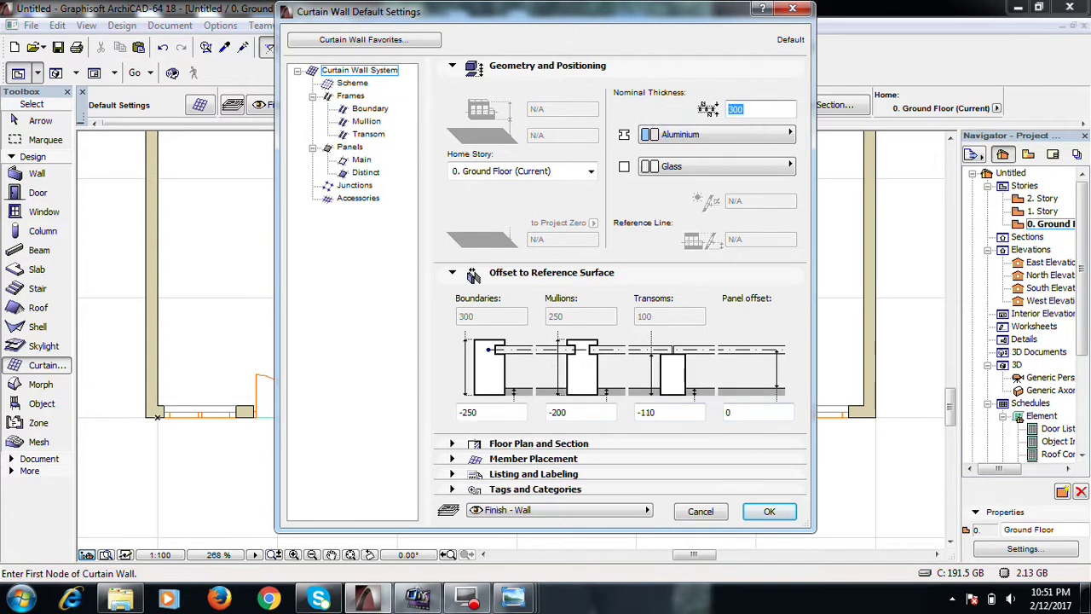
# Reduce the curtain wall scheme to one primary and one secondary grid division, each 700 in size
pyautogui.click(348, 83)
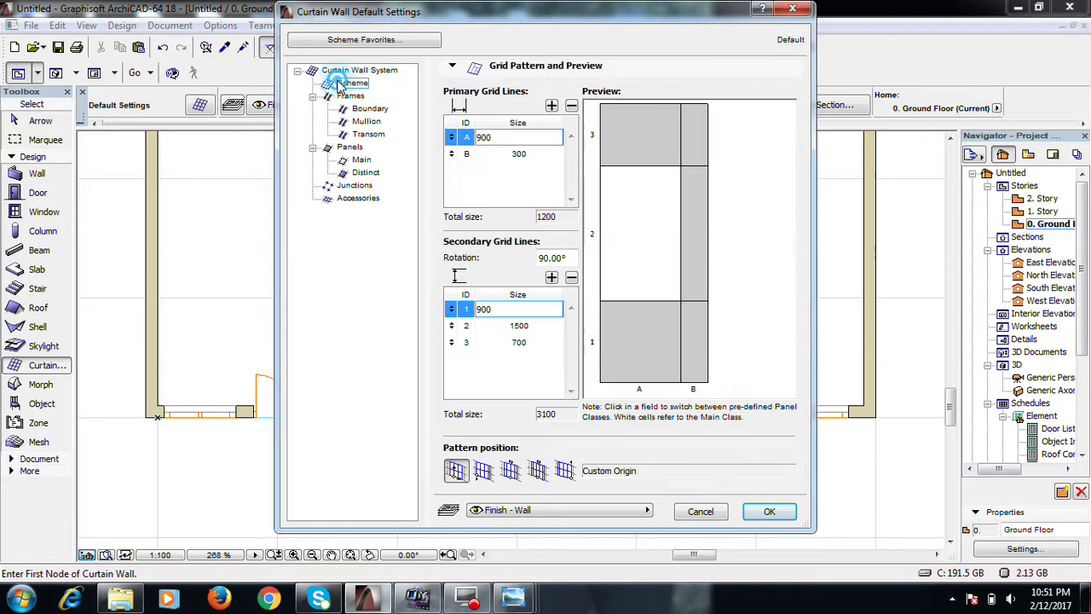
pyautogui.click(571, 105)
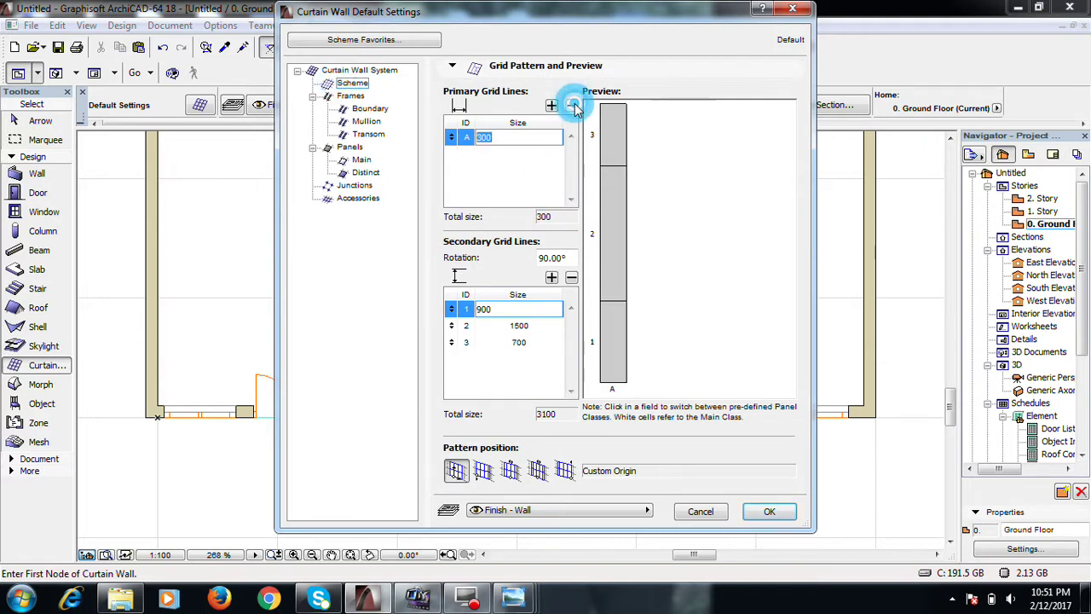
pyautogui.click(571, 277)
pyautogui.click(571, 277)
pyautogui.click(506, 136)
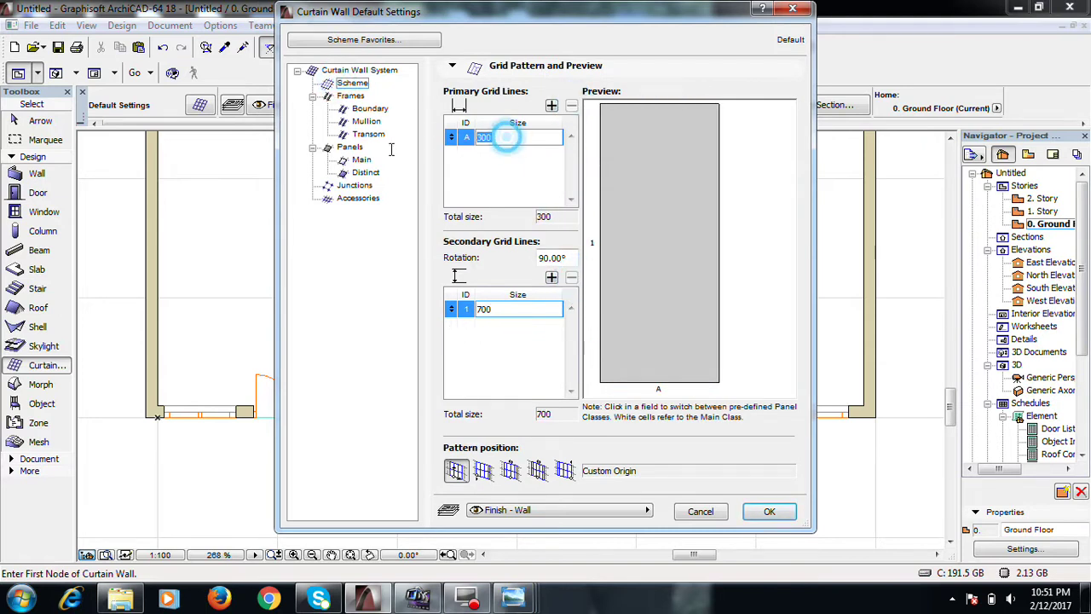
pyautogui.write('700')
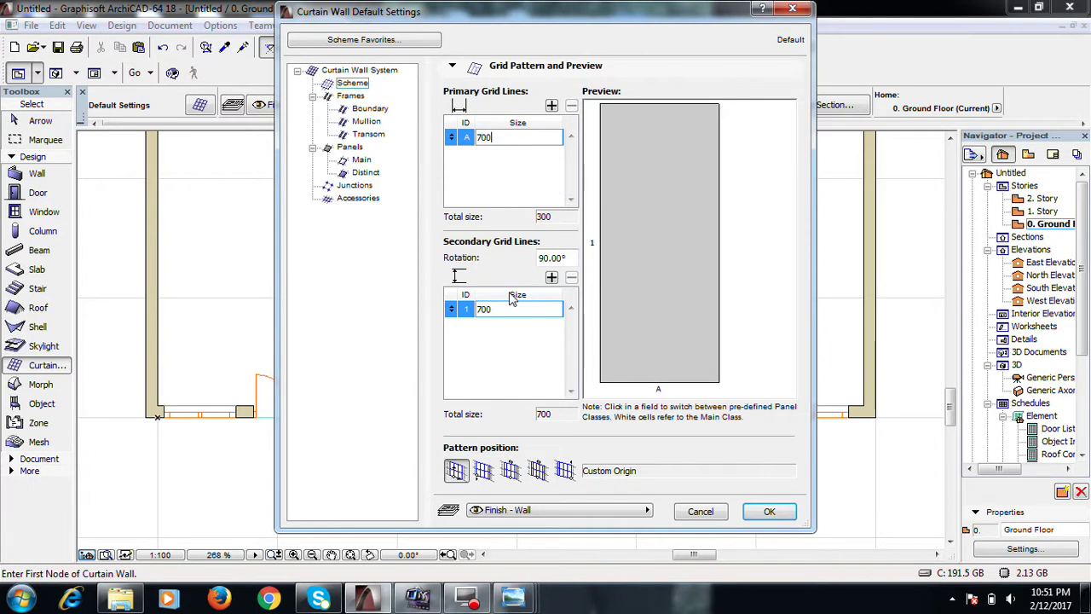
pyautogui.press('Return')
# Set the curtain wall boundary frame's a, b and h dimensions to 20
pyautogui.click(352, 96)
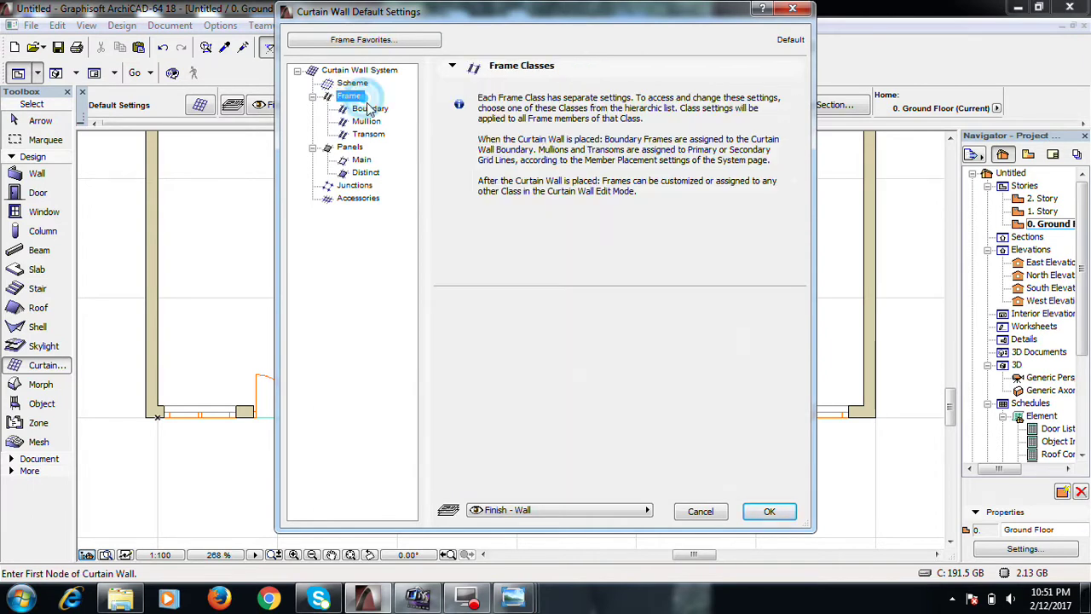
pyautogui.click(369, 109)
pyautogui.click(590, 267)
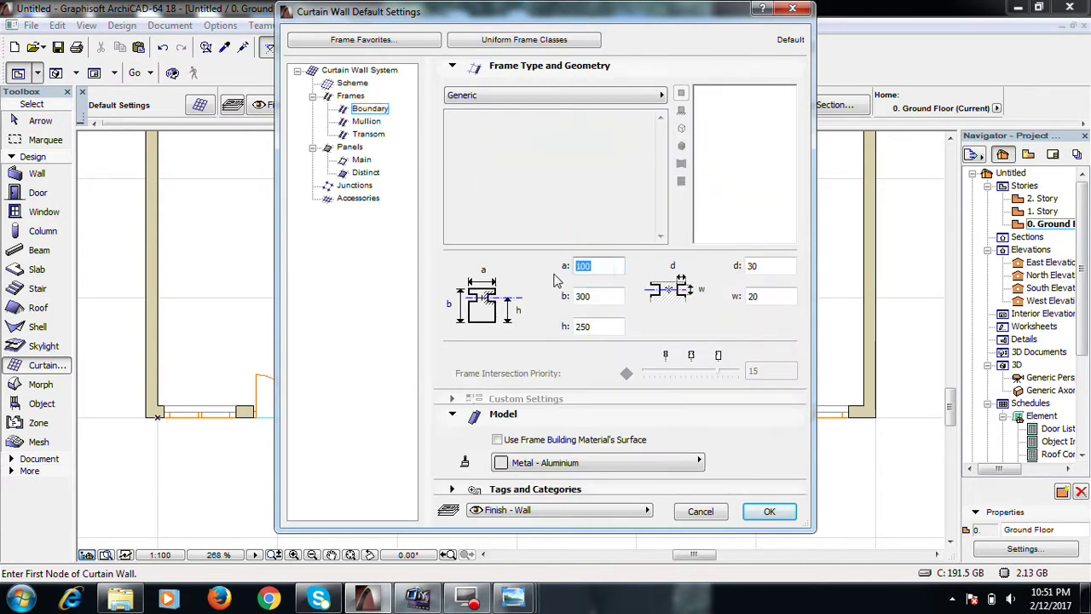
pyautogui.click(607, 327)
pyautogui.write('20')
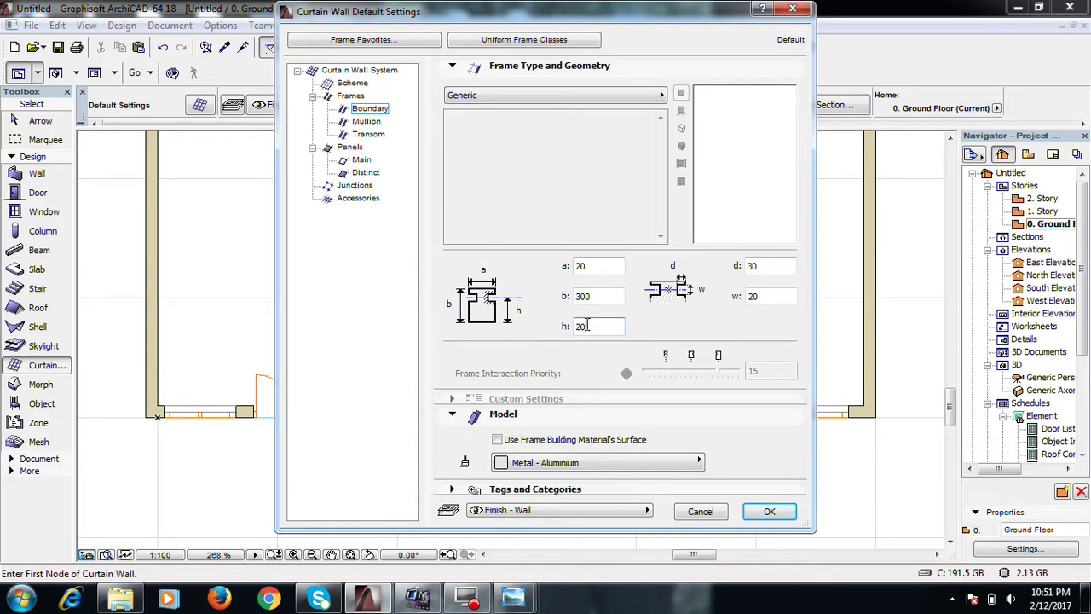
pyautogui.click(599, 298)
pyautogui.write('20')
# Set the curtain wall mullion's a, b and h dimensions to 20
pyautogui.click(369, 122)
pyautogui.click(599, 267)
pyautogui.write('20')
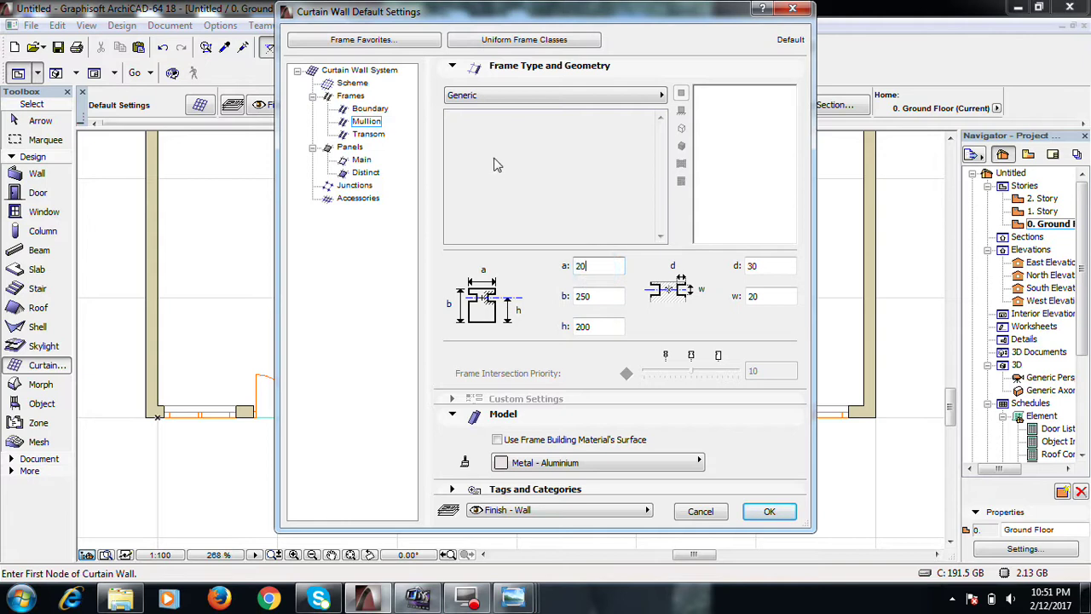
pyautogui.click(607, 296)
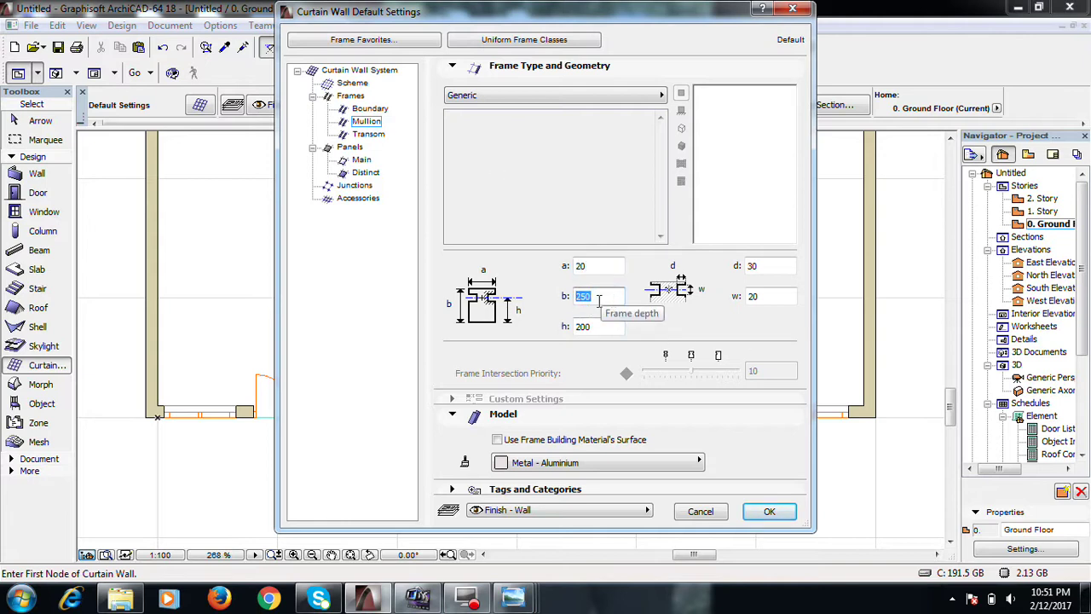
pyautogui.write('200')
pyautogui.click(602, 326)
pyautogui.write('2')
pyautogui.click(600, 297)
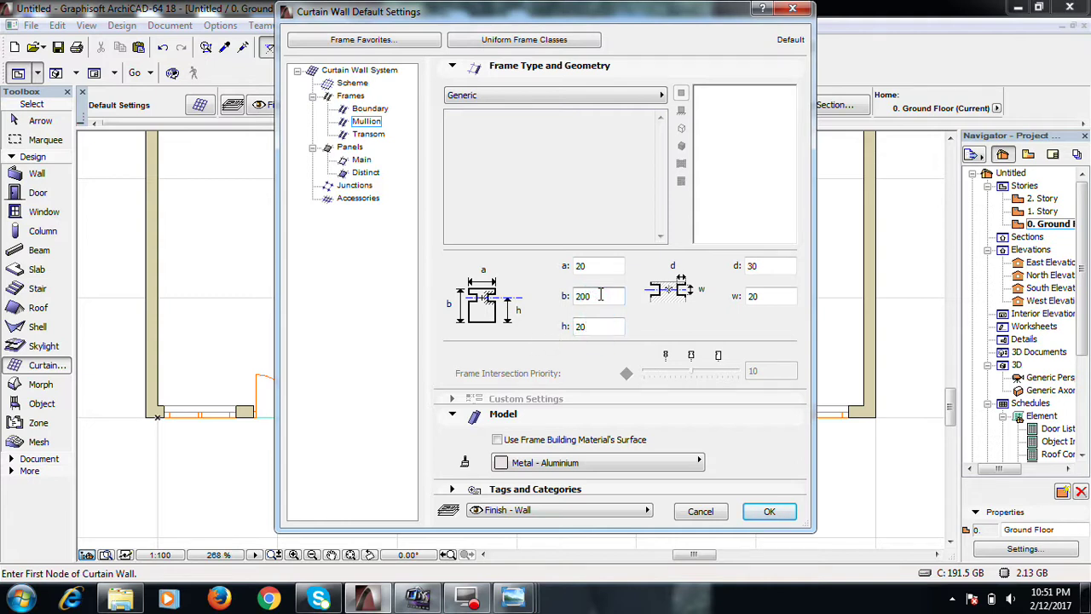
pyautogui.write('2')
pyautogui.click(596, 325)
# Assign the Paint - Ivory Black surface to the mullion and boundary frames
pyautogui.click(546, 462)
pyautogui.scroll(-3, 893, 365)
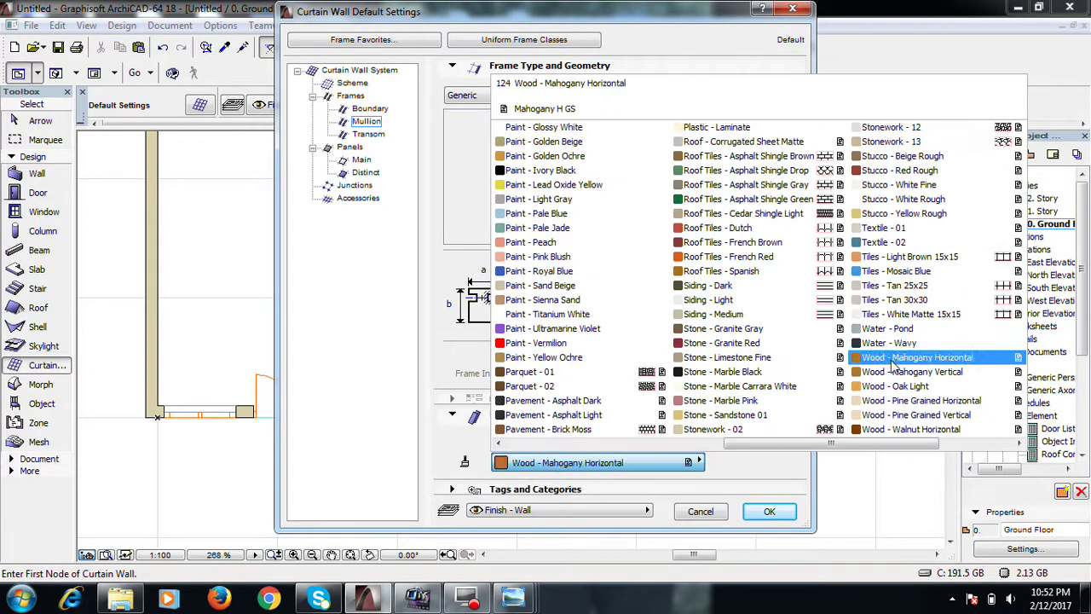
pyautogui.click(566, 170)
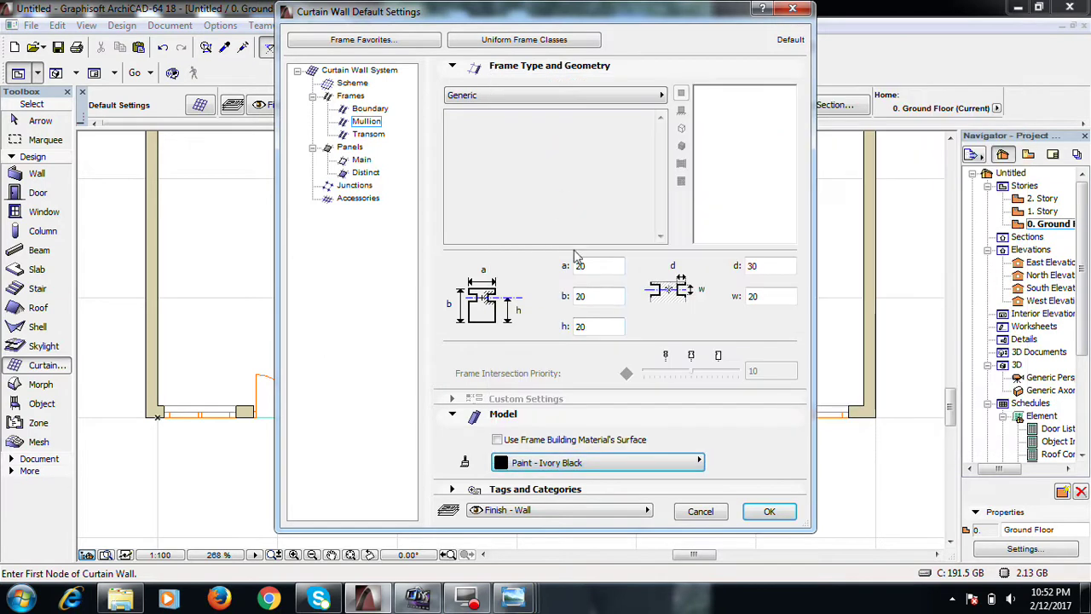
pyautogui.click(368, 109)
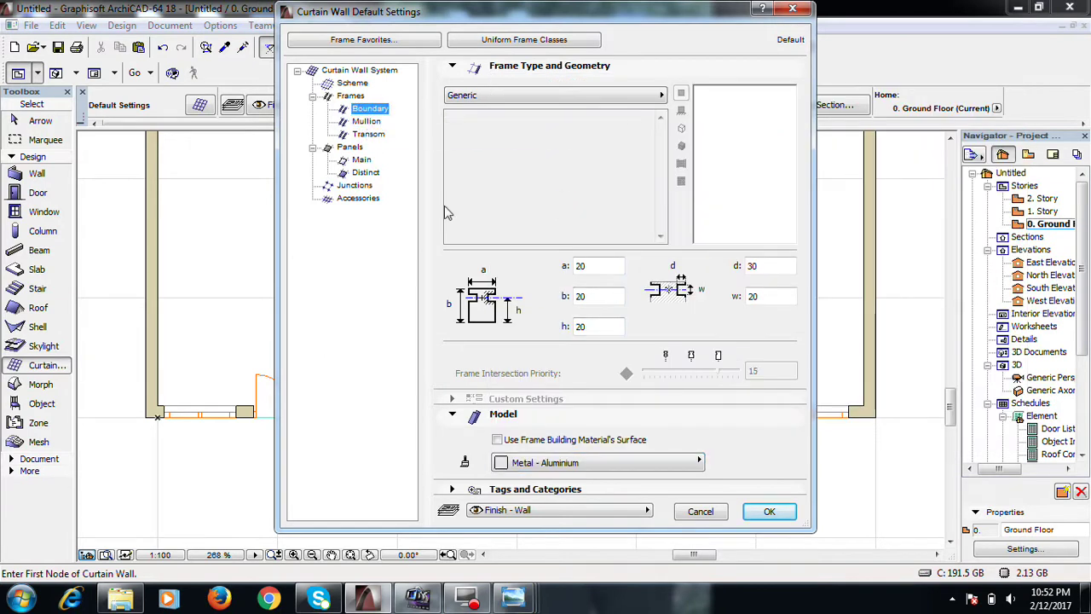
pyautogui.click(627, 462)
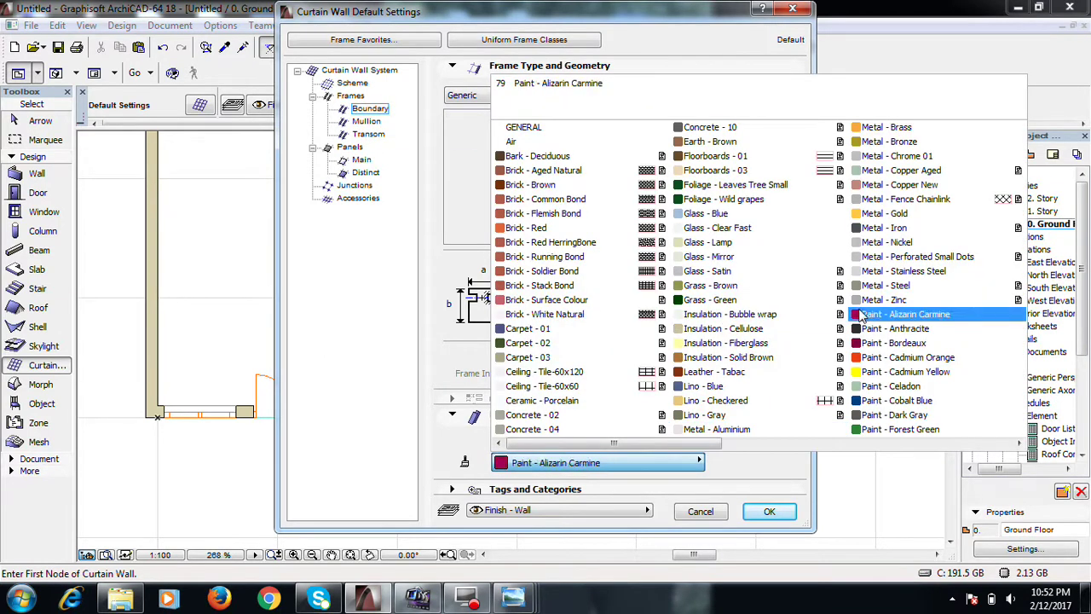
pyautogui.scroll(-3, 891, 230)
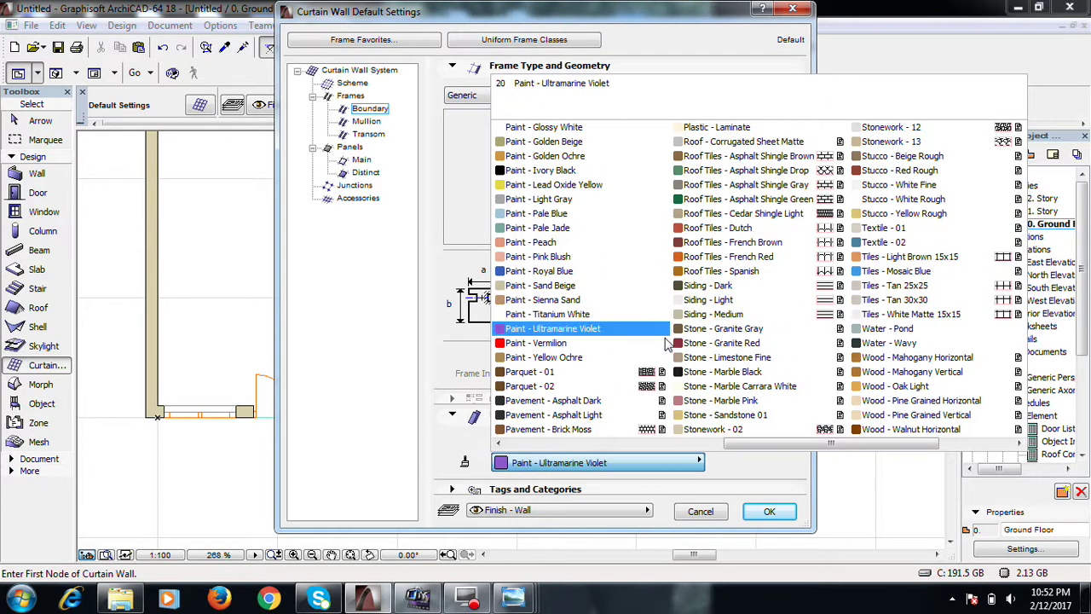
pyautogui.click(576, 173)
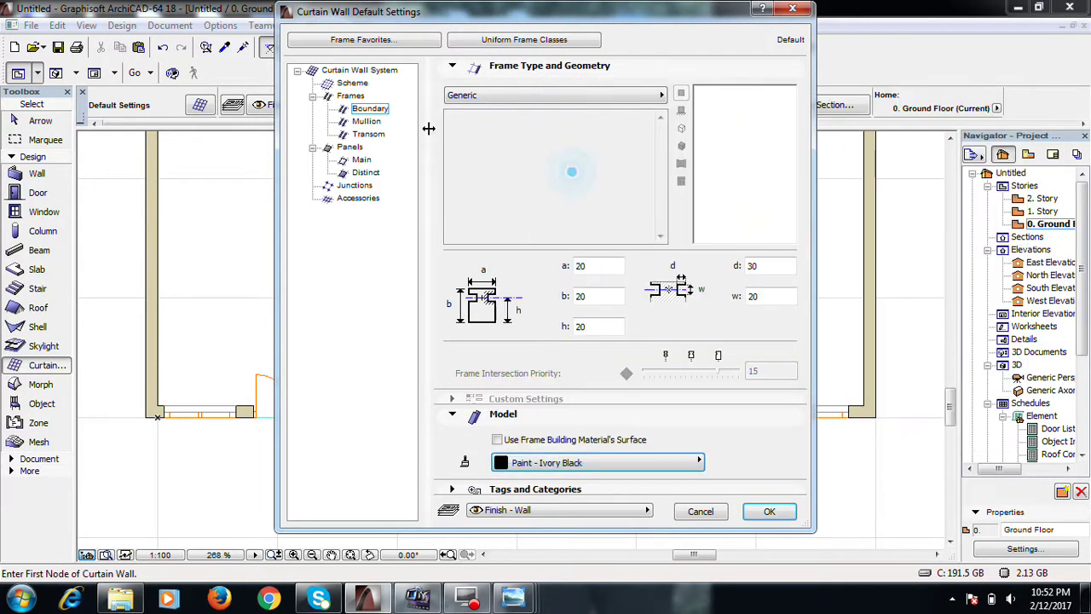
# Set the transom's a, b and h dimensions to 20 and its surface to Stone - Marble Black
pyautogui.click(366, 135)
pyautogui.doubleClick(609, 268)
pyautogui.write('2')
pyautogui.doubleClick(603, 296)
pyautogui.write('20')
pyautogui.doubleClick(614, 329)
pyautogui.write('20')
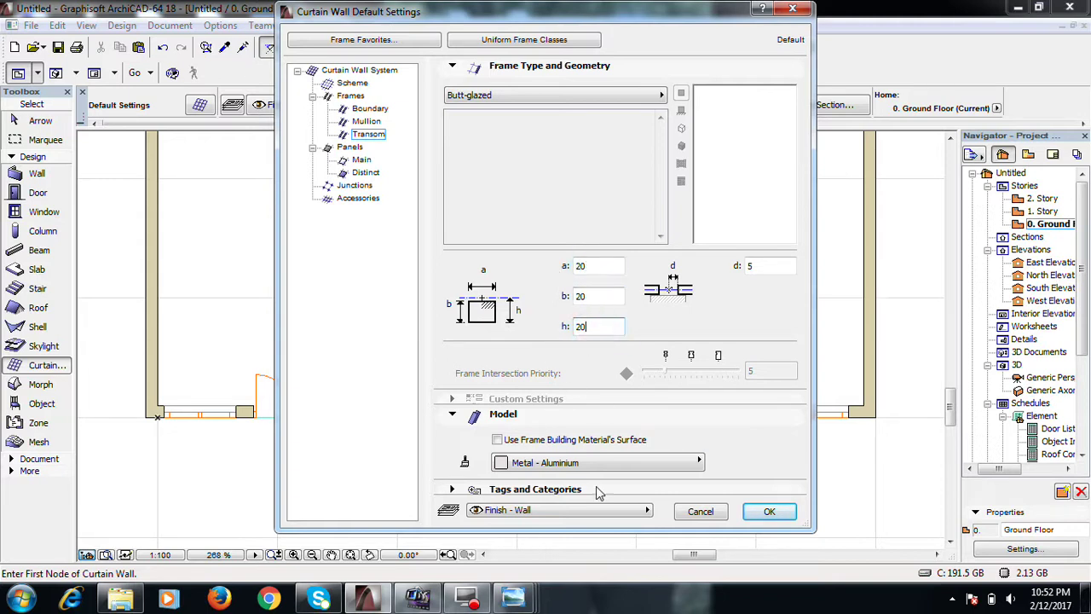
pyautogui.click(591, 461)
pyautogui.scroll(-3, 741, 286)
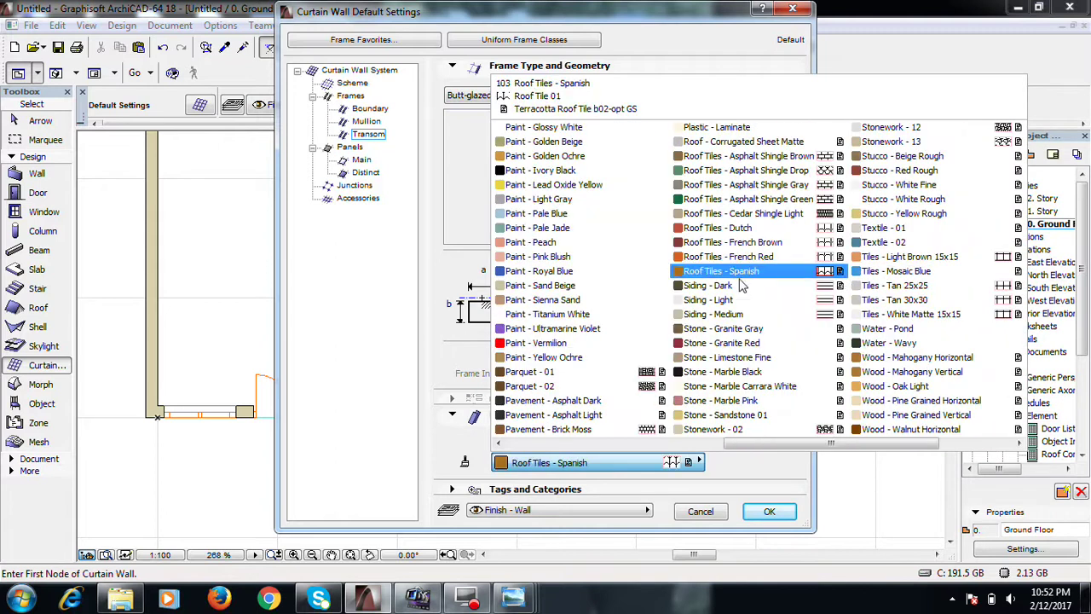
pyautogui.click(777, 376)
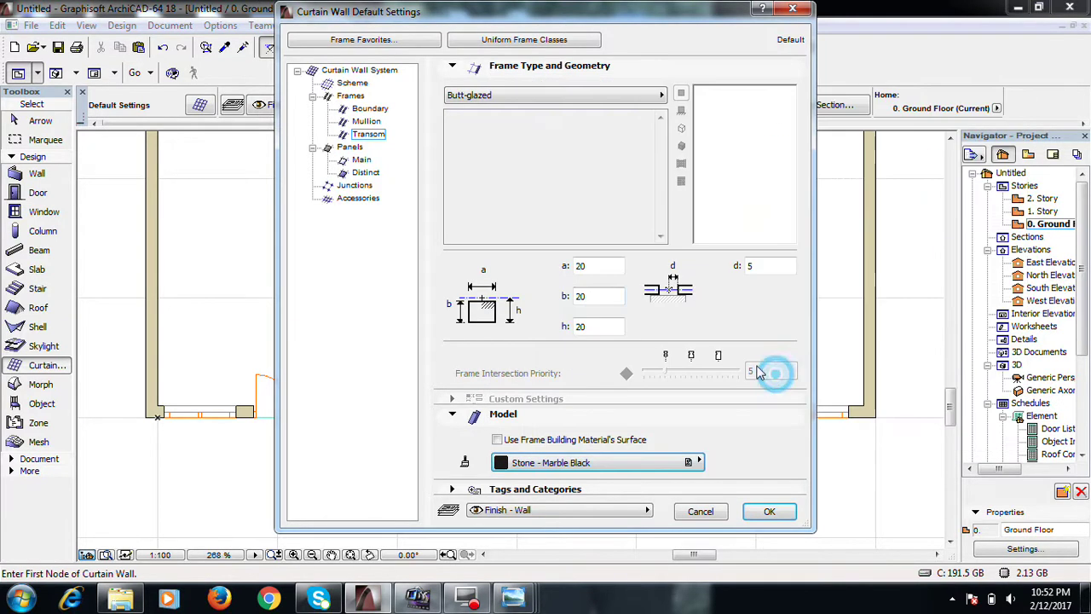
# Set the distinct panel's surface to Paint - Titanium White and accept the curtain wall settings
pyautogui.click(365, 173)
pyautogui.click(576, 412)
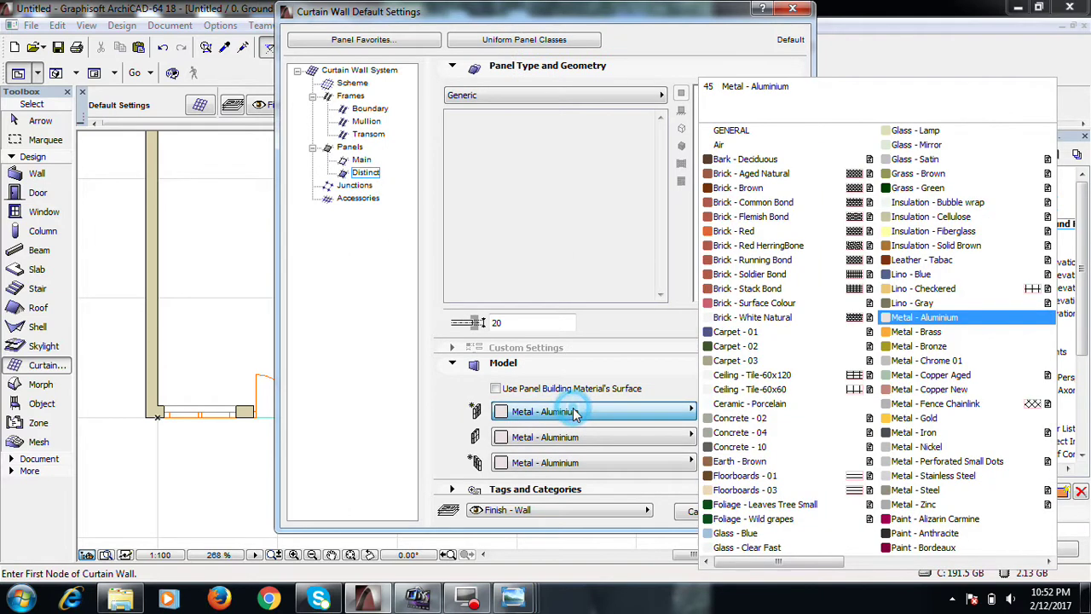
pyautogui.scroll(-6, 886, 424)
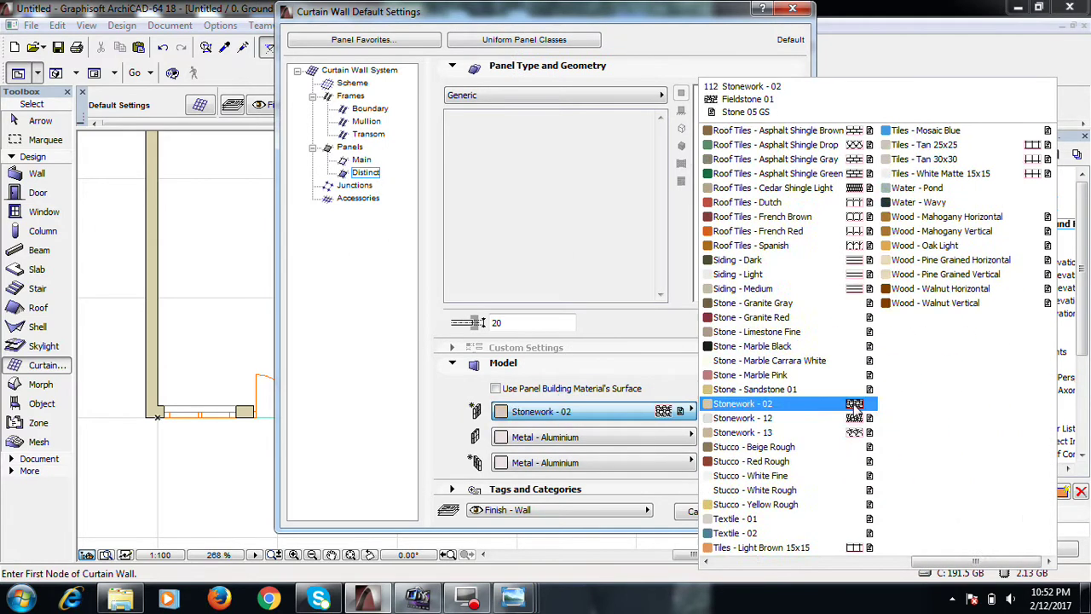
pyautogui.scroll(4, 891, 417)
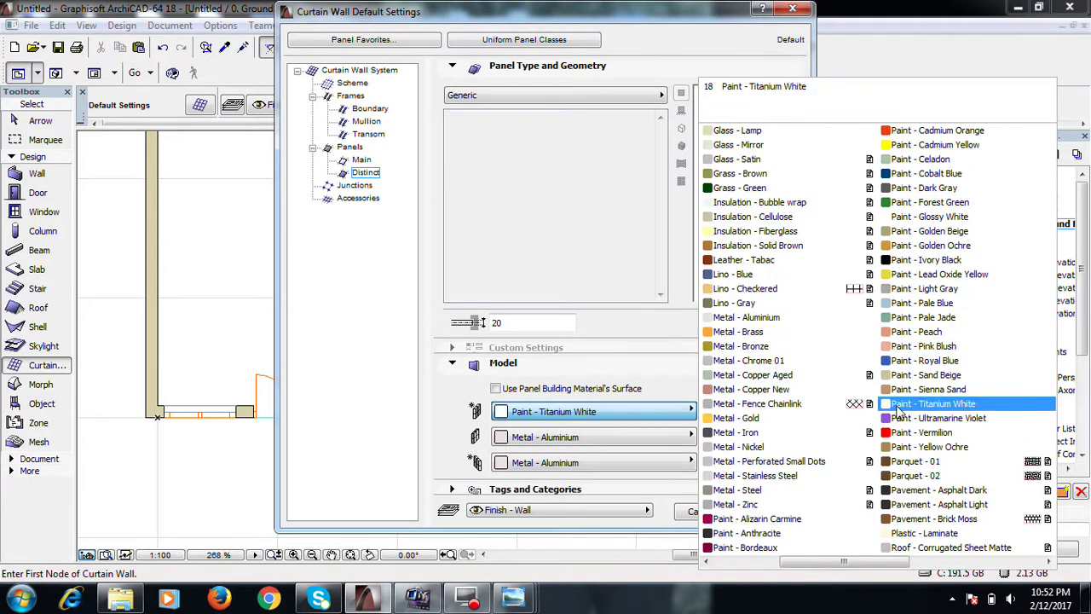
pyautogui.click(896, 413)
pyautogui.click(770, 510)
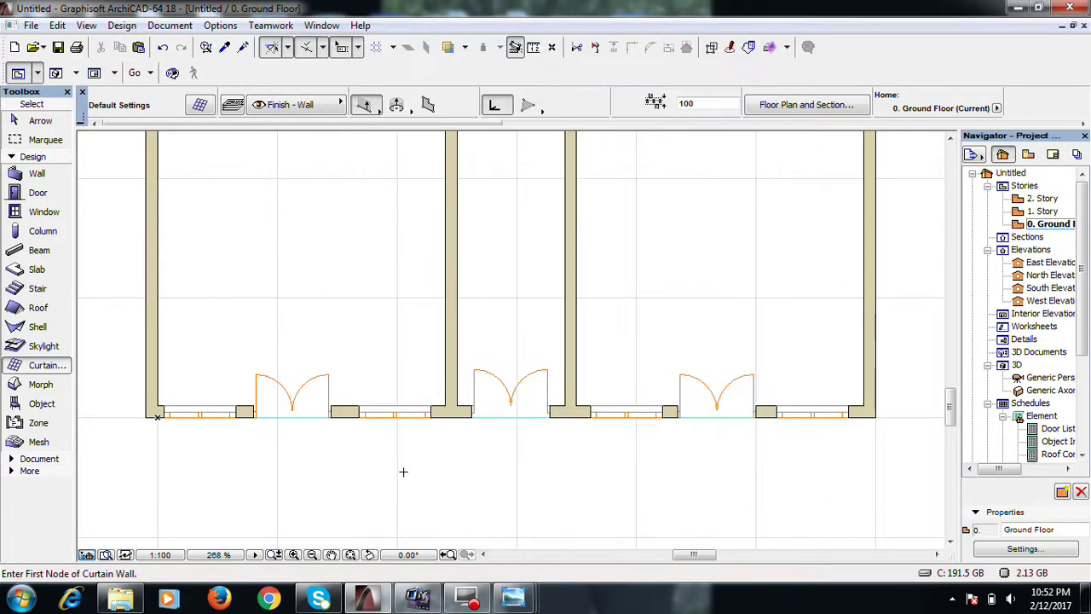
# Place a curtain wall 3100 high with its base at 0 along the front wall's outer face, from the left outer corner to the right
pyautogui.scroll(-2, 396, 411)
pyautogui.scroll(13, 228, 414)
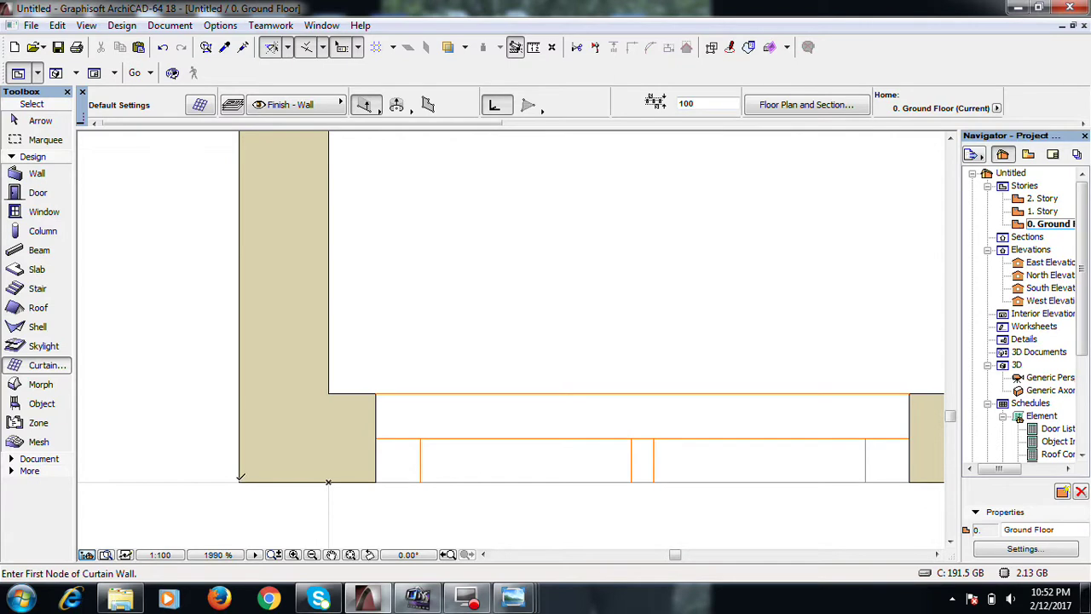
pyautogui.click(240, 480)
pyautogui.scroll(-13, 230, 476)
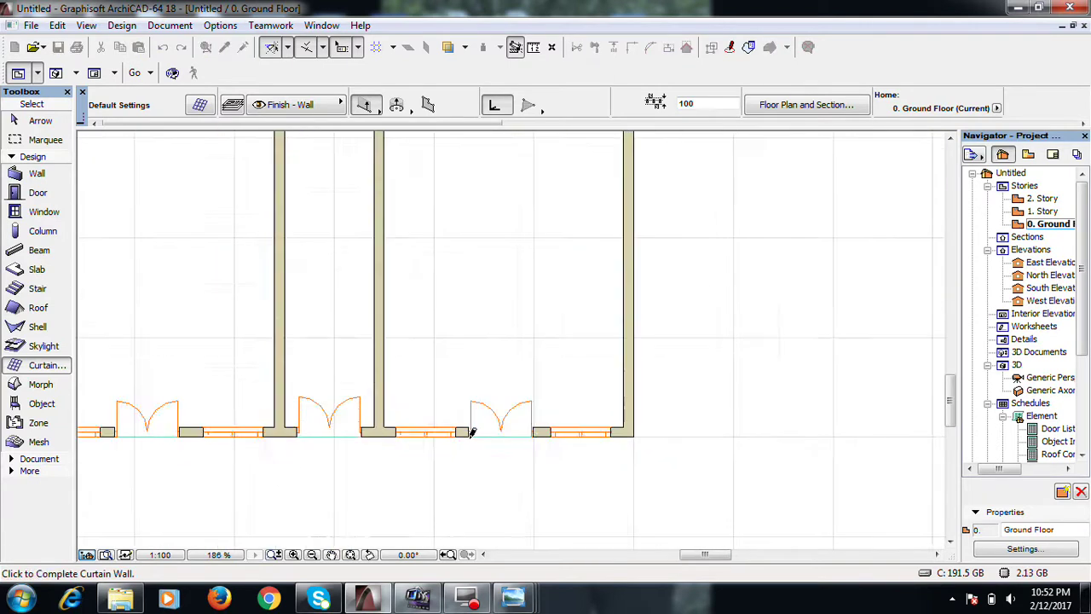
pyautogui.scroll(11, 472, 432)
pyautogui.click(738, 377)
pyautogui.click(589, 233)
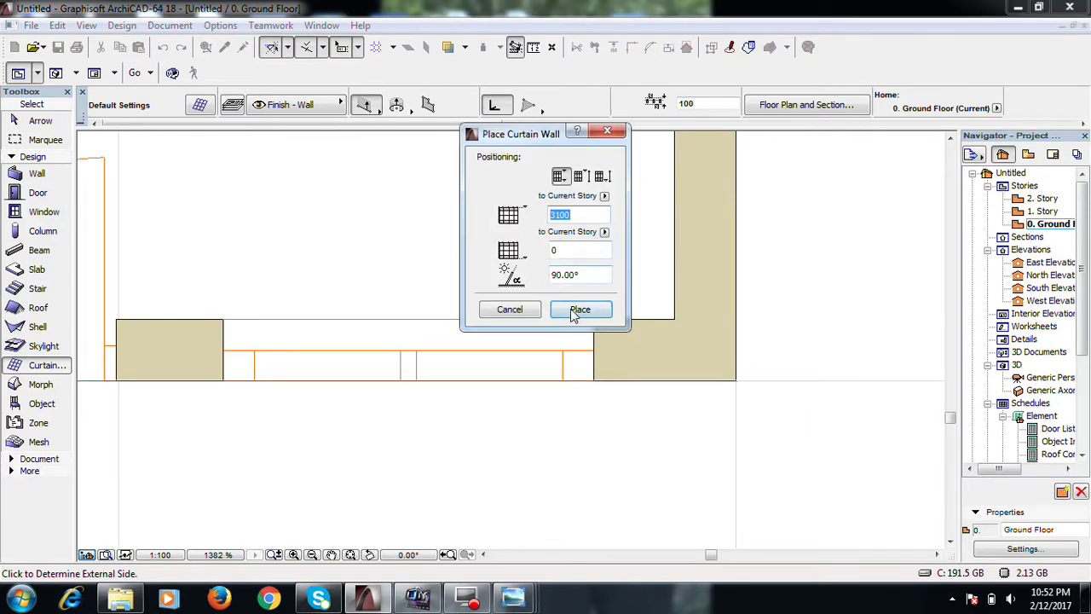
pyautogui.click(578, 312)
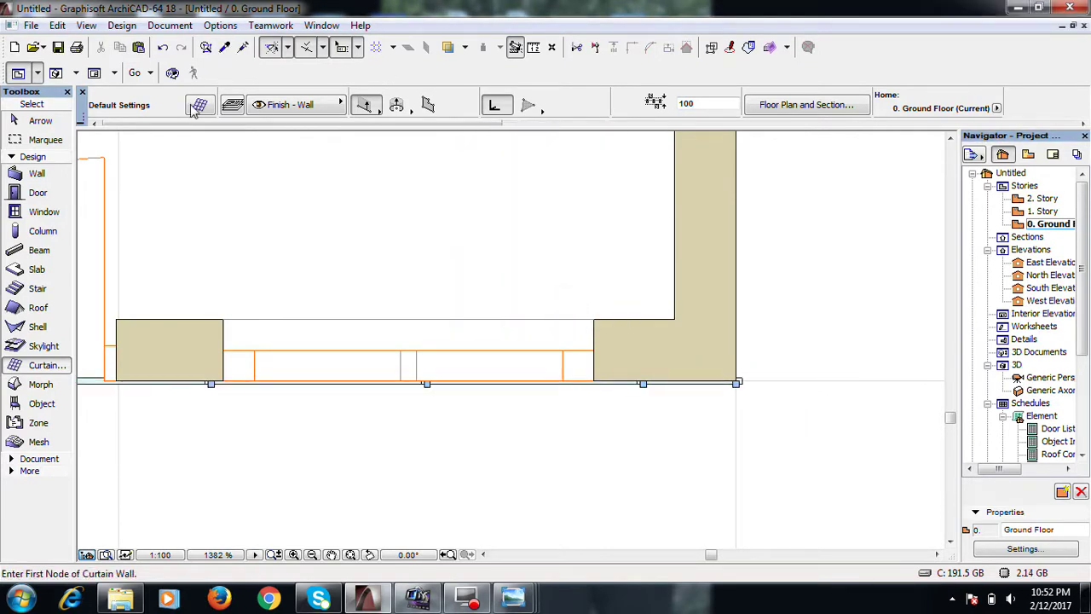
# Examine the curtain wall on the front facade in 3D from several angles
pyautogui.click(56, 72)
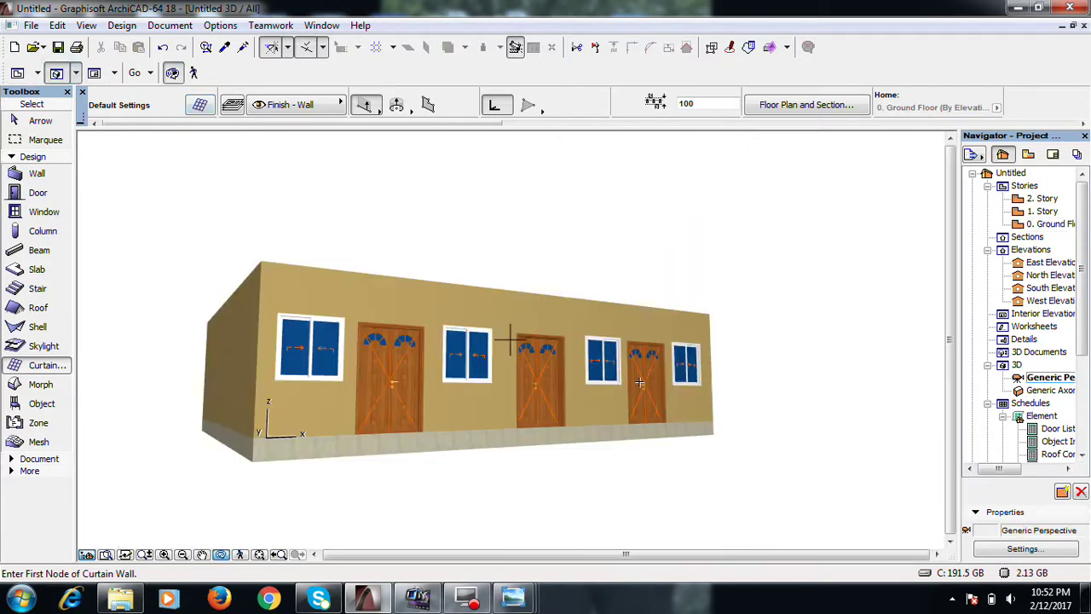
pyautogui.scroll(6, 433, 401)
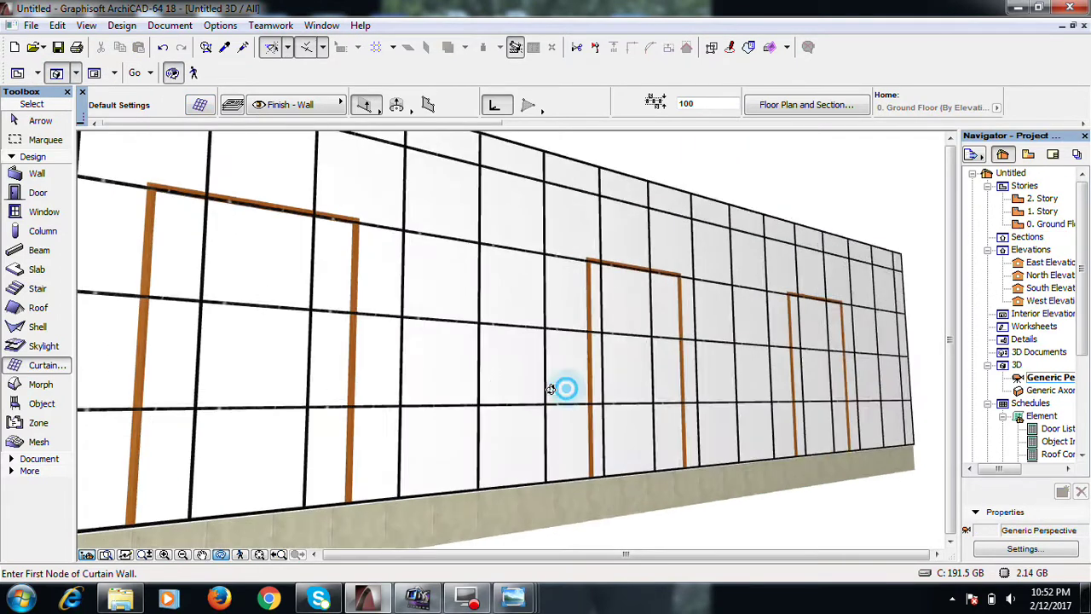
pyautogui.scroll(-8, 398, 372)
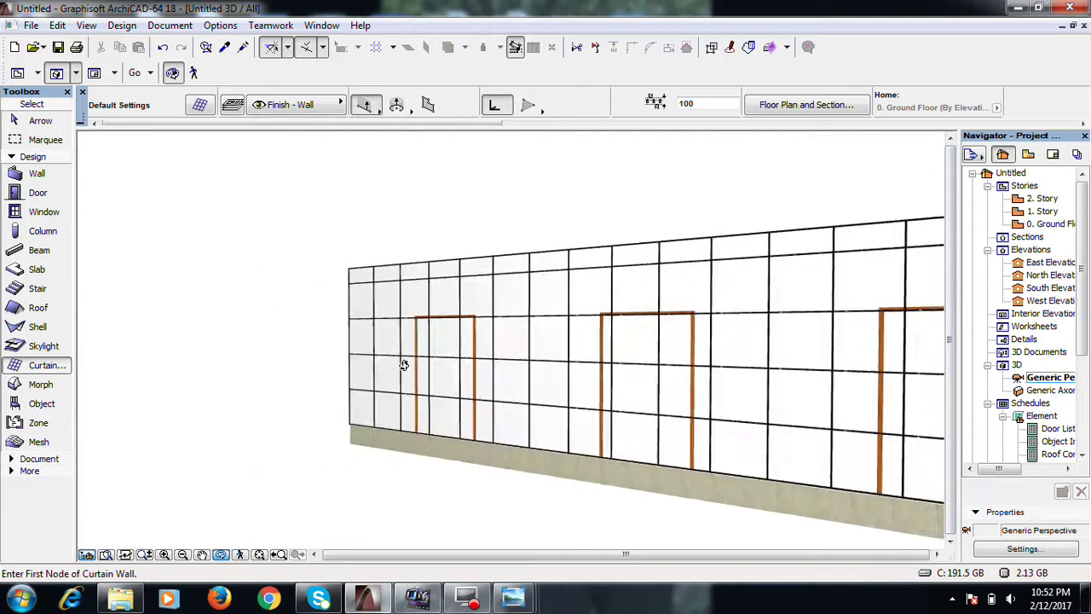
# Inspect the curtain wall grid against the door frames along the front facade in 3D
pyautogui.scroll(6, 639, 346)
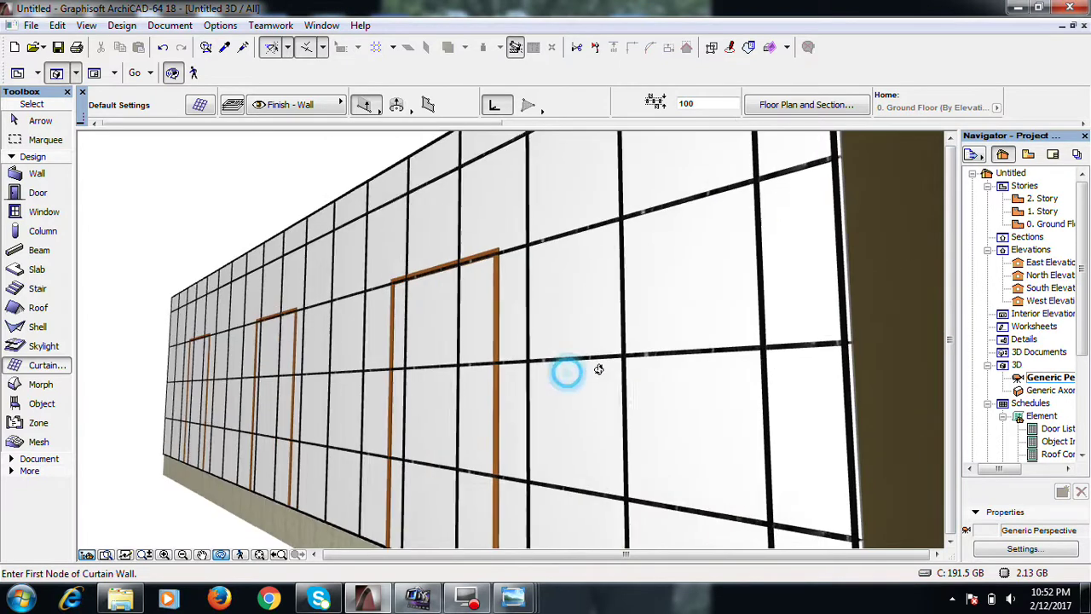
pyautogui.scroll(-2, 633, 373)
pyautogui.scroll(3, 599, 373)
pyautogui.scroll(-1, 600, 372)
pyautogui.keyDown('shift'); pyautogui.moveTo(578, 377); pyautogui.dragTo(548, 376, button='middle'); pyautogui.keyUp('shift')
pyautogui.keyDown('shift'); pyautogui.moveTo(400, 346); pyautogui.dragTo(451, 334, button='middle'); pyautogui.keyUp('shift')
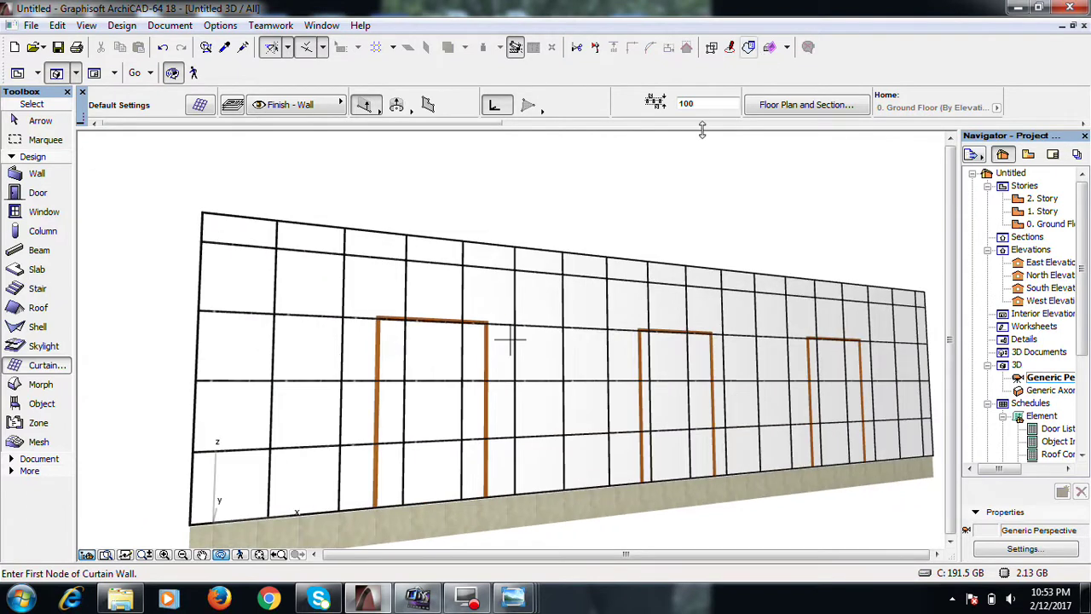
# On the ground floor plan, select the four sliding windows in the front wall and set their reveal to wall core to 150
pyautogui.click(17, 120)
pyautogui.click(19, 75)
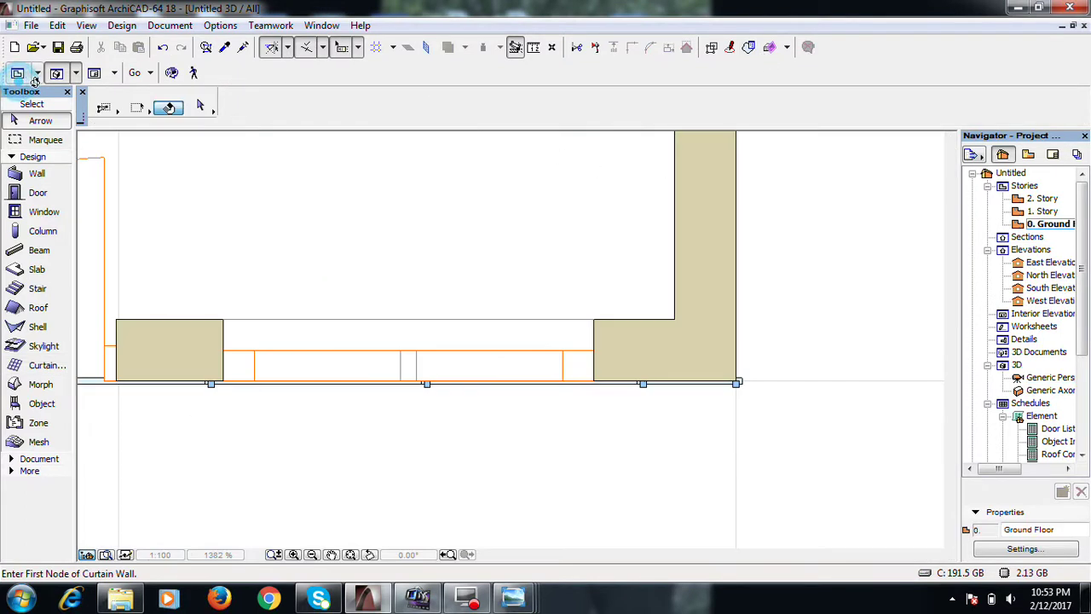
pyautogui.scroll(-8, 548, 414)
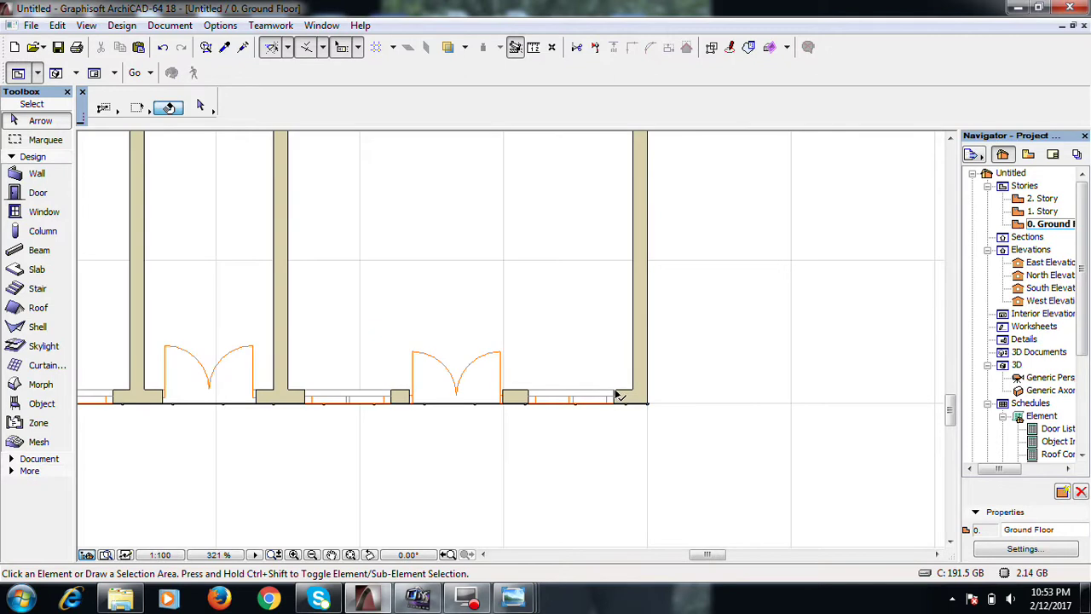
pyautogui.click(616, 392)
pyautogui.scroll(-4, 750, 388)
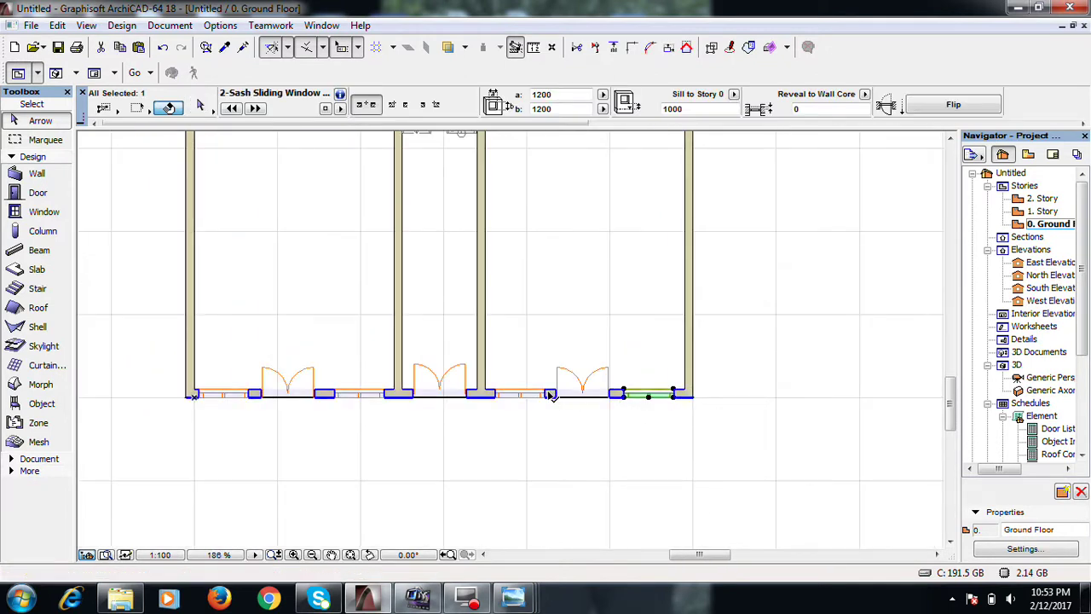
pyautogui.keyDown('shift'); pyautogui.click(544, 393); pyautogui.keyUp('shift')
pyautogui.keyDown('shift'); pyautogui.click(385, 402); pyautogui.keyUp('shift')
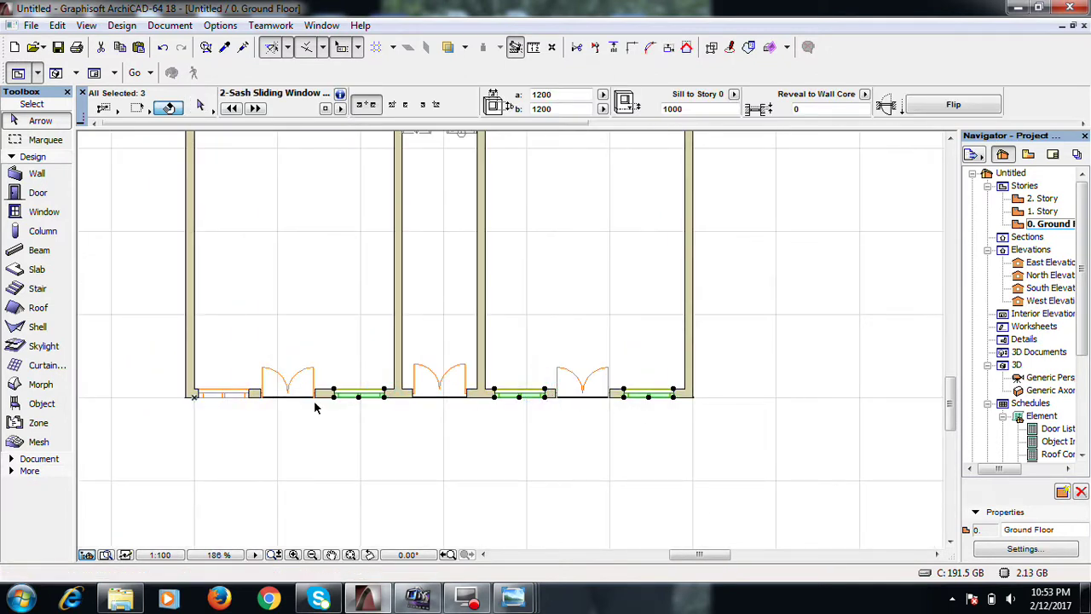
pyautogui.keyDown('shift'); pyautogui.click(252, 404); pyautogui.keyUp('shift')
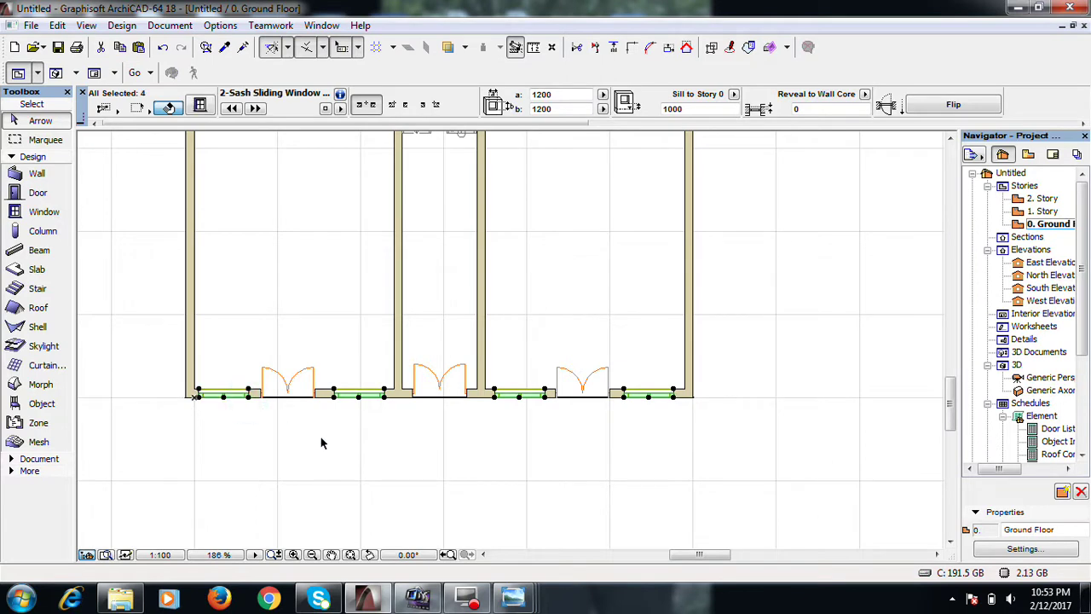
pyautogui.click(822, 109)
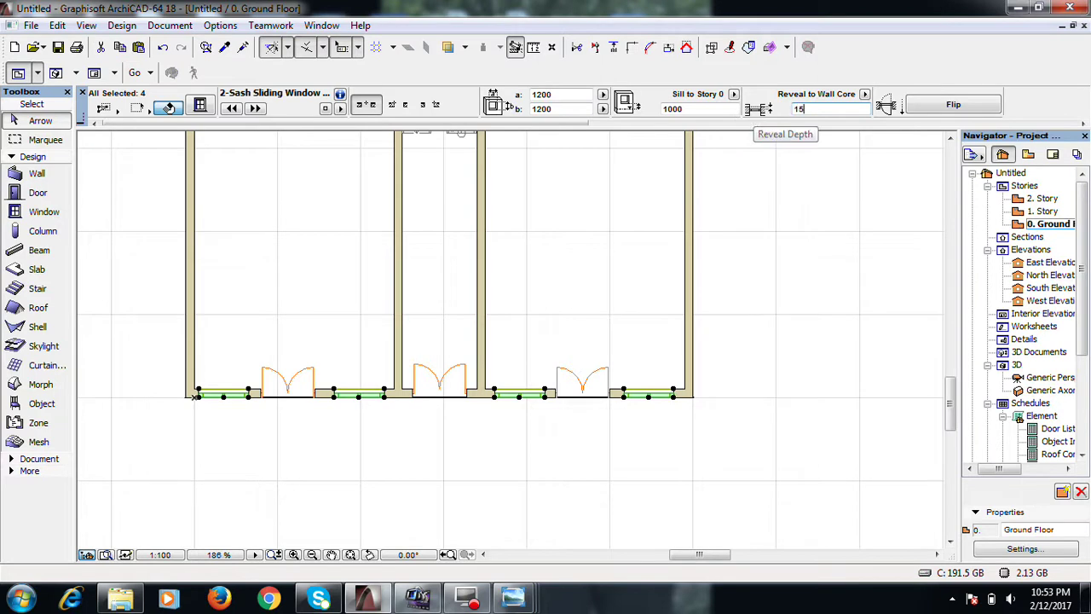
pyautogui.write('150')
pyautogui.press('Return')
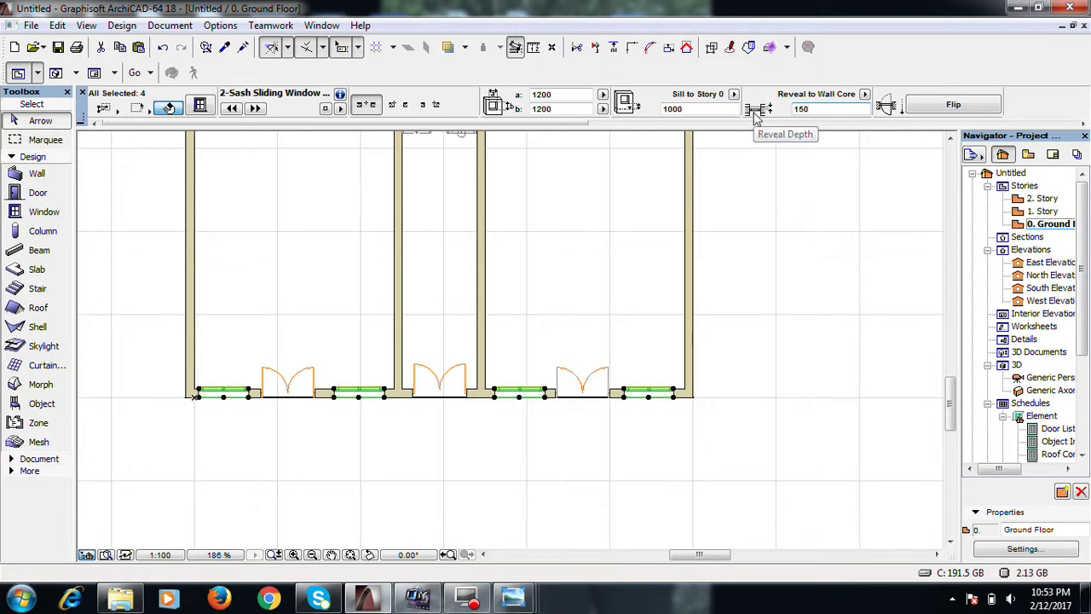
# Set the reveal to wall core of the four front windows to -150
pyautogui.click(823, 108)
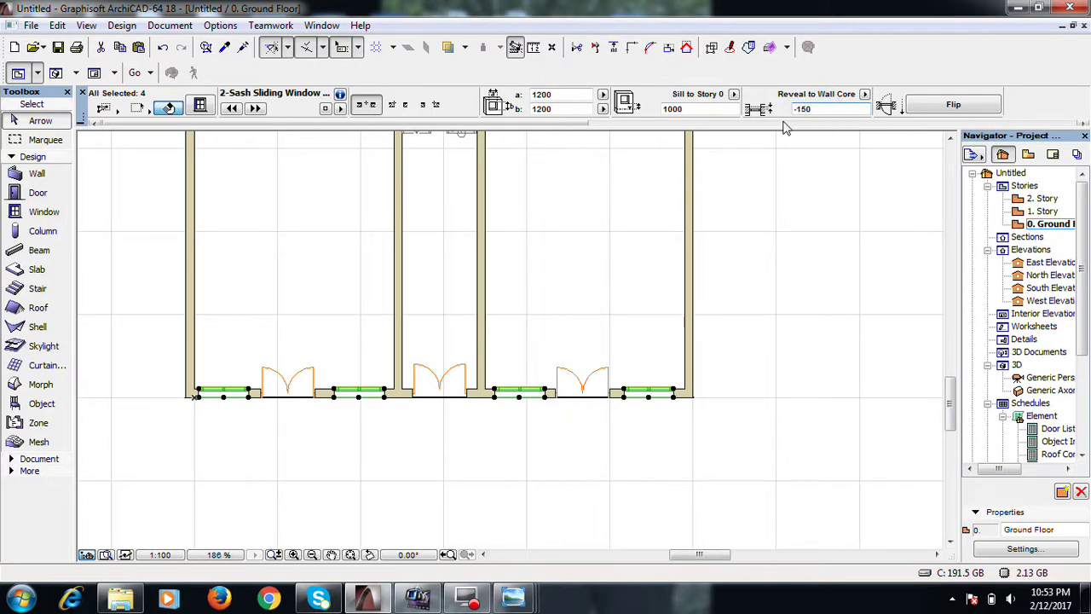
pyautogui.press('Return')
pyautogui.scroll(8, 611, 406)
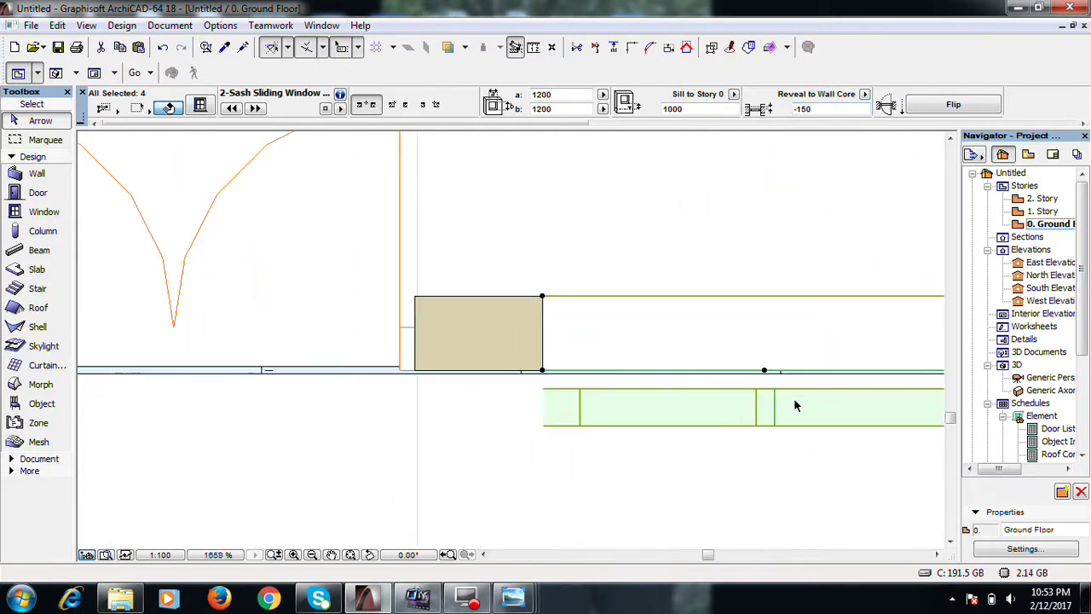
pyautogui.hotkey('ctrl', 'z')
pyautogui.scroll(-3, 543, 429)
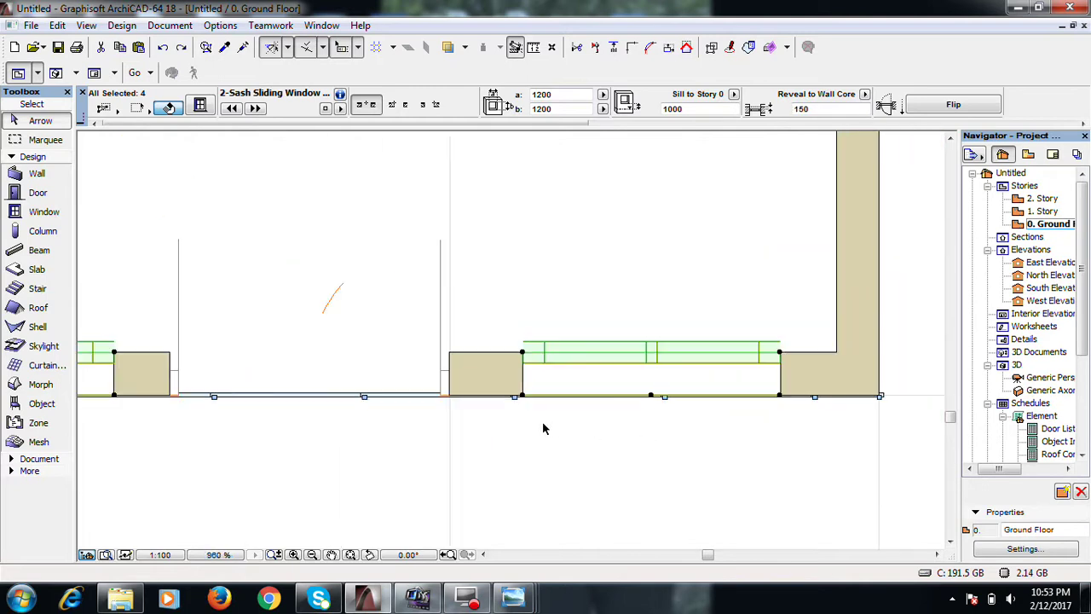
pyautogui.click(829, 109)
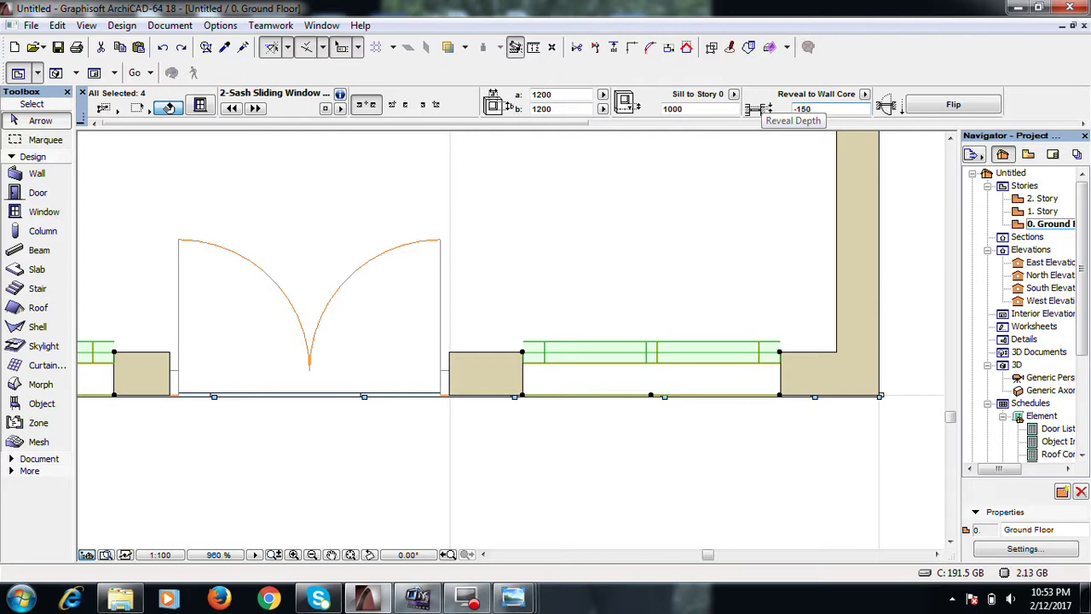
pyautogui.write('-150')
pyautogui.press('Return')
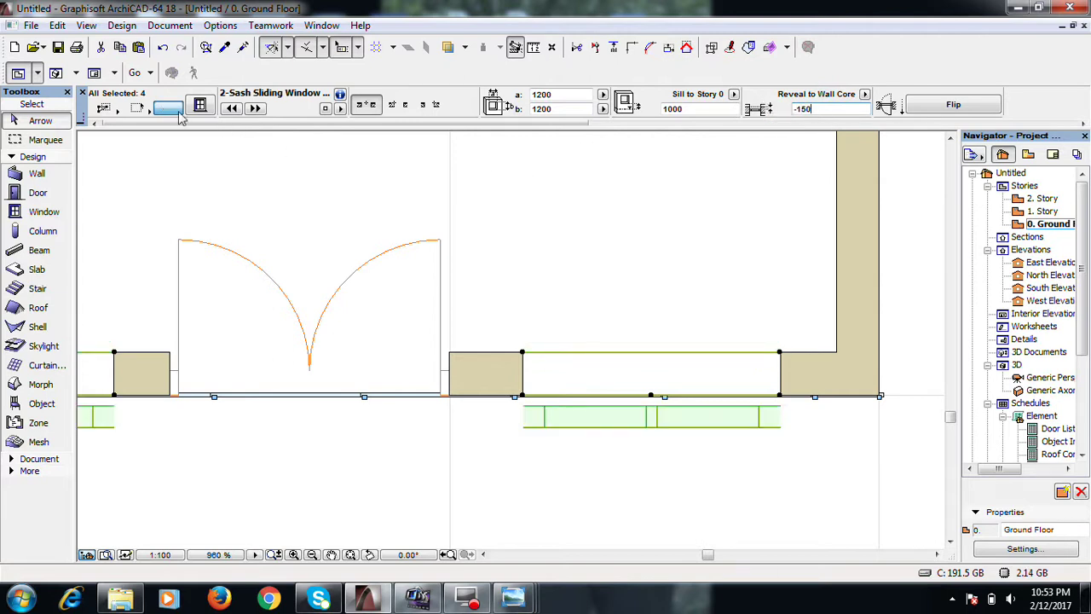
# In the 3D view, select all four front sliding windows and set their reveal to wall core to -120
pyautogui.click(66, 74)
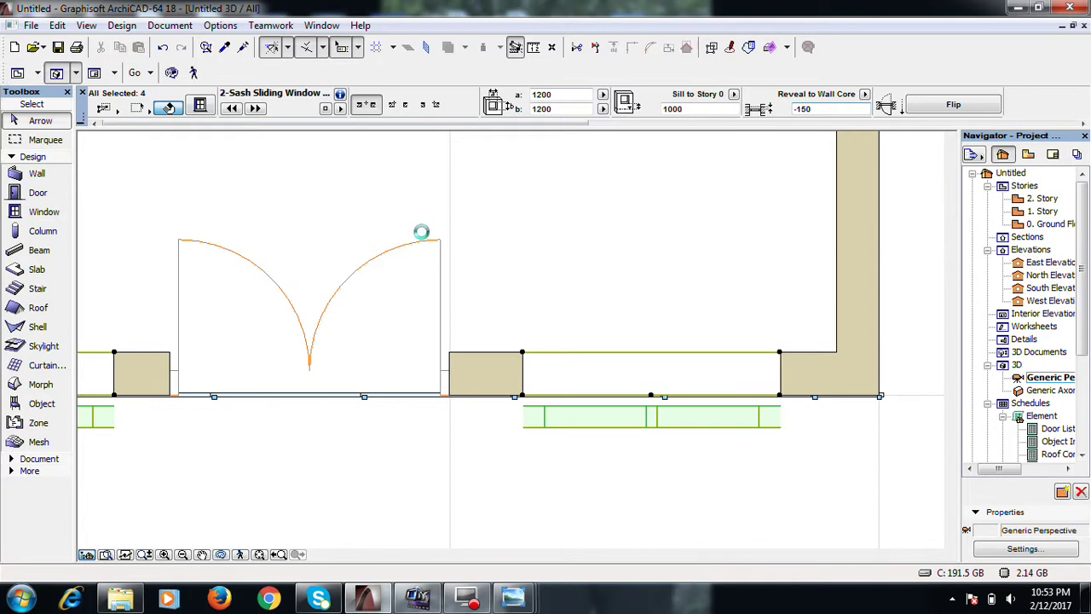
pyautogui.scroll(5, 540, 378)
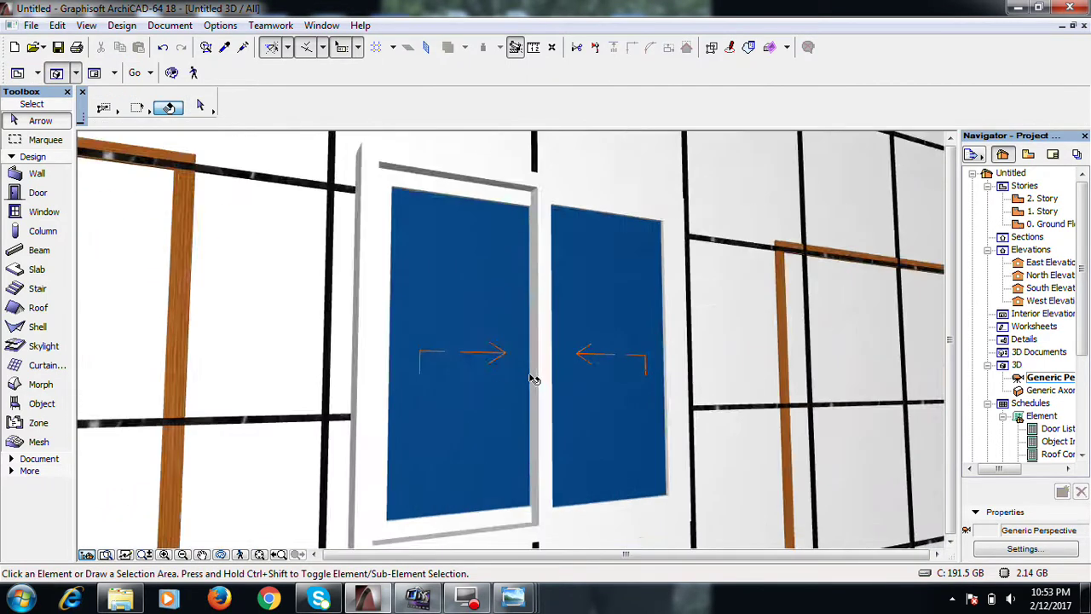
pyautogui.scroll(-7, 531, 378)
pyautogui.keyDown('shift'); pyautogui.moveTo(499, 380); pyautogui.dragTo(791, 358, button='middle'); pyautogui.keyUp('shift')
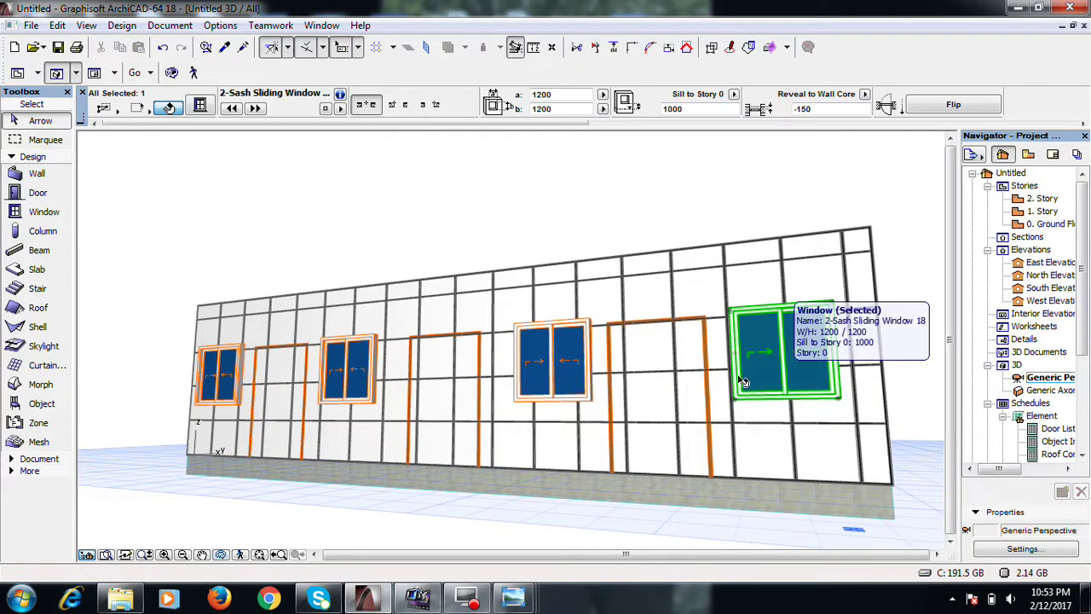
pyautogui.keyDown('shift'); pyautogui.click(560, 384); pyautogui.keyUp('shift')
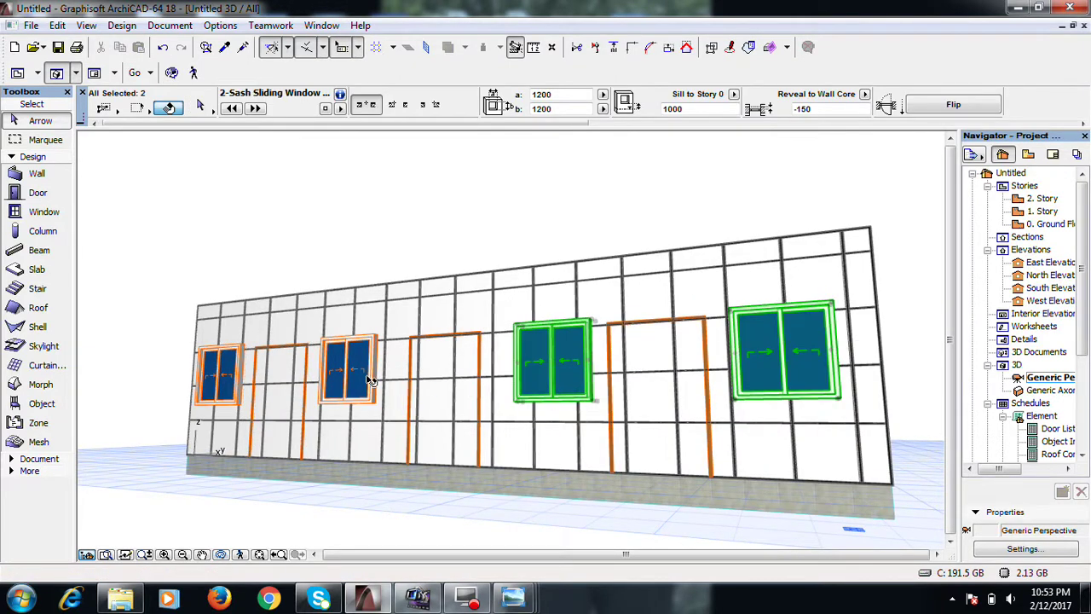
pyautogui.keyDown('shift'); pyautogui.click(351, 375); pyautogui.keyUp('shift')
pyautogui.keyDown('shift'); pyautogui.click(219, 375); pyautogui.keyUp('shift')
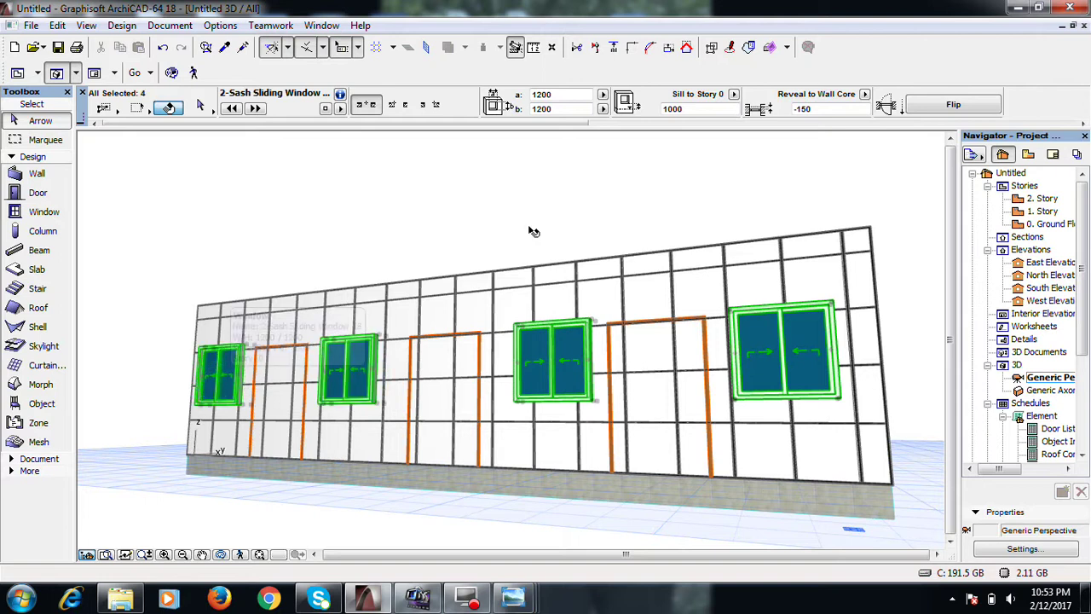
pyautogui.click(819, 104)
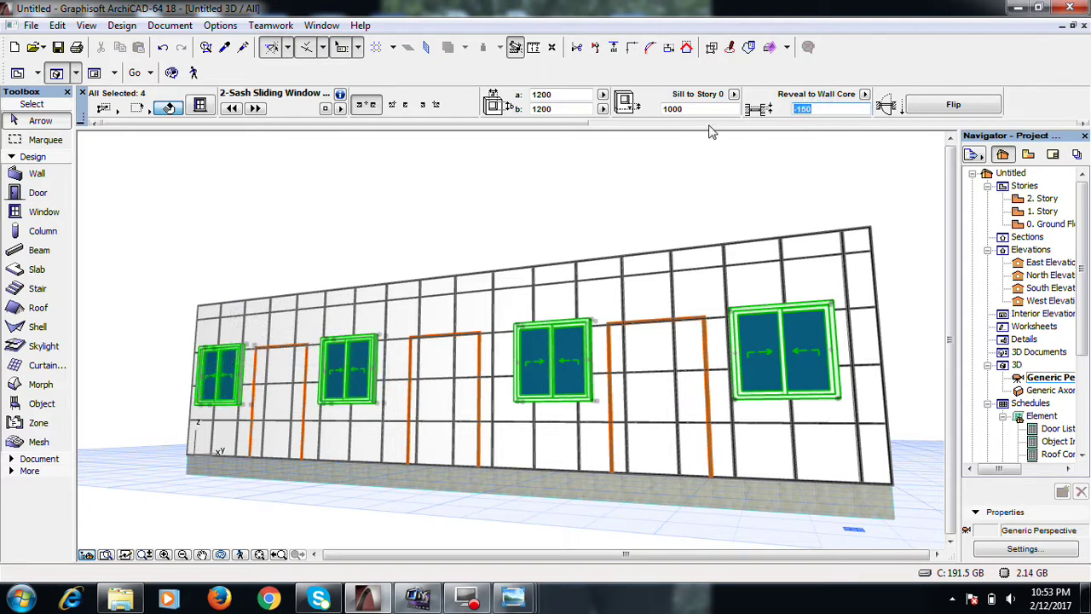
pyautogui.press('Return')
# Check the position of the front windows against the curtain wall in 3D and clear the selection
pyautogui.scroll(4, 849, 395)
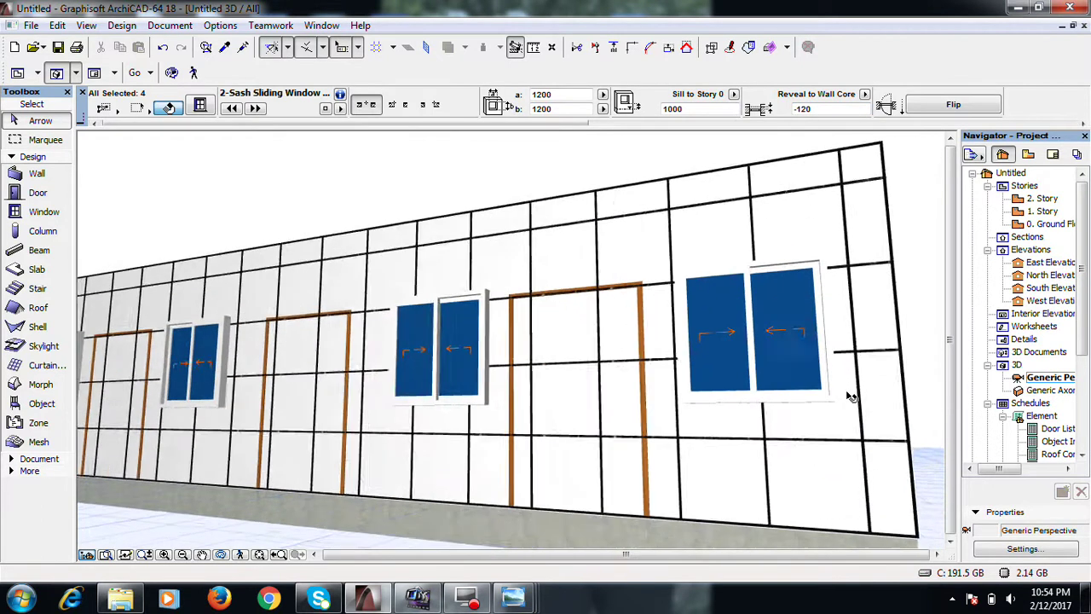
pyautogui.scroll(-6, 797, 383)
pyautogui.keyDown('shift'); pyautogui.moveTo(797, 384); pyautogui.dragTo(689, 413, button='middle'); pyautogui.keyUp('shift')
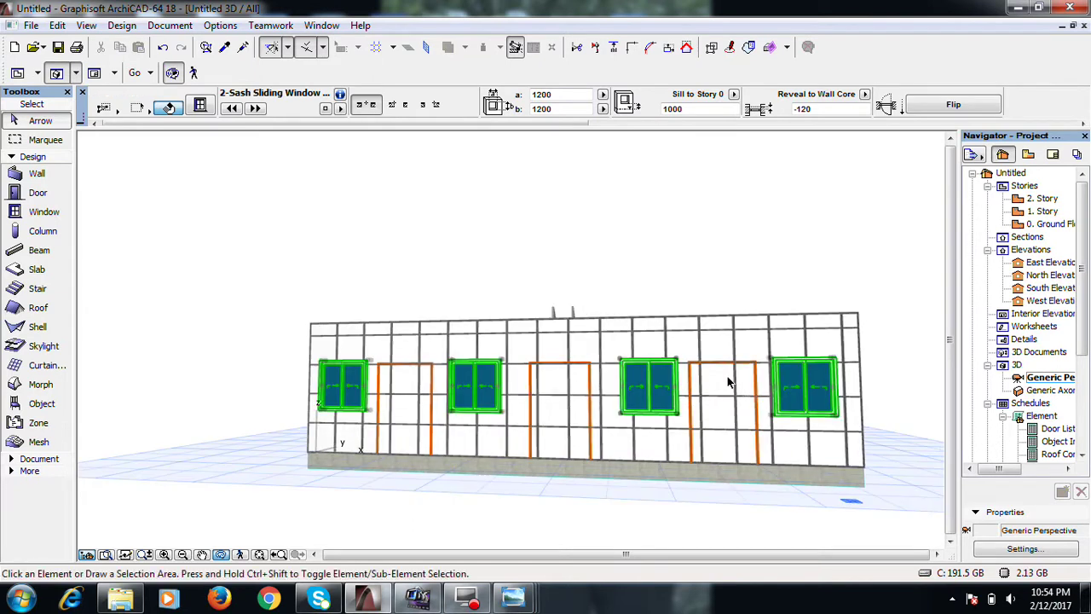
pyautogui.click(760, 369)
pyautogui.click(721, 180)
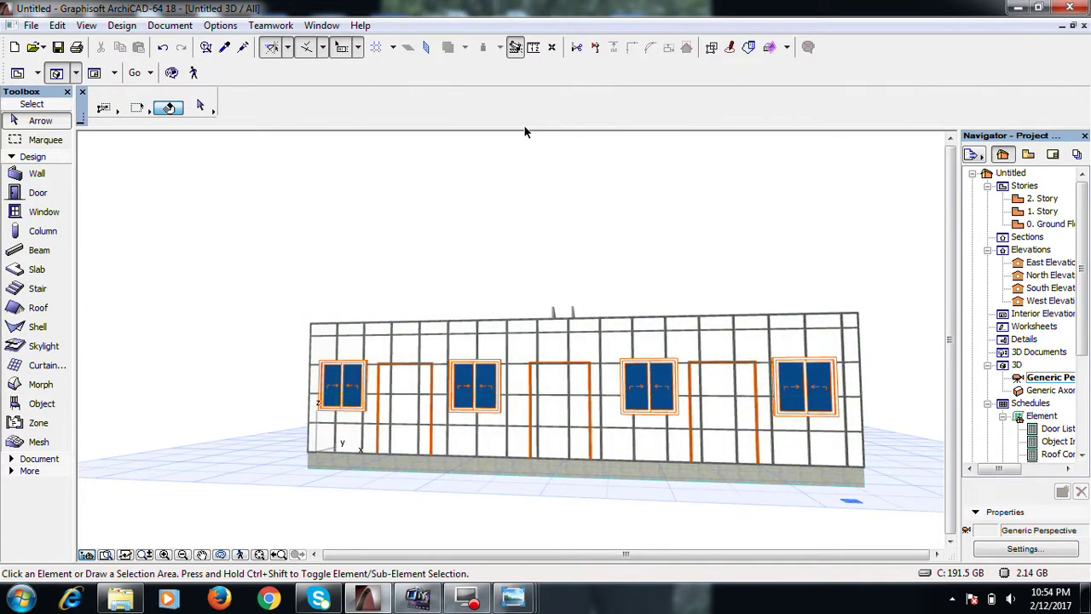
# Return to the ground floor plan and select the three double doors in the front wall
pyautogui.click(37, 73)
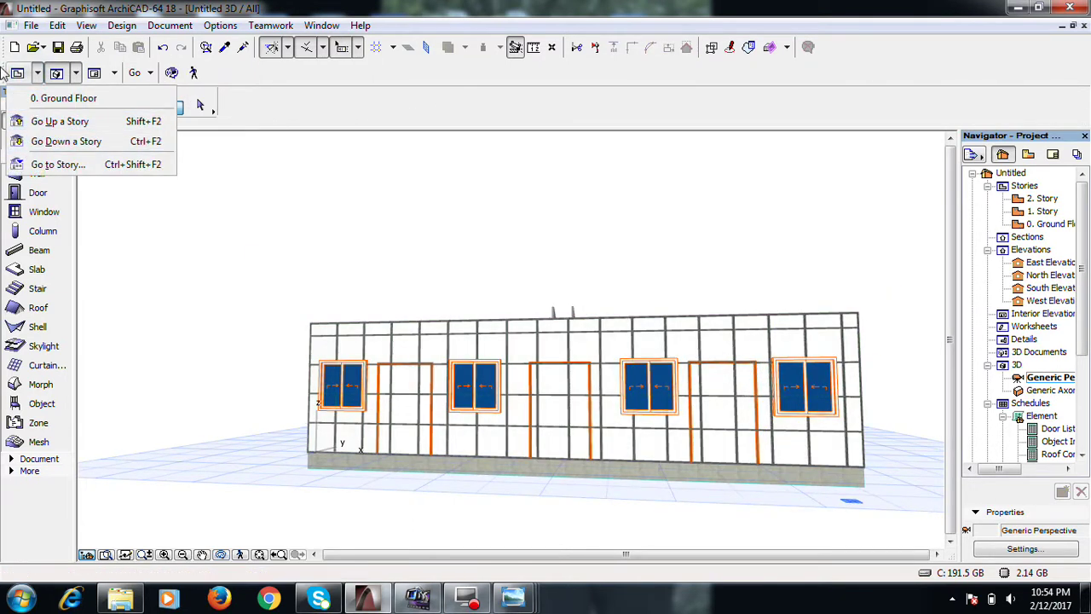
pyautogui.click(64, 98)
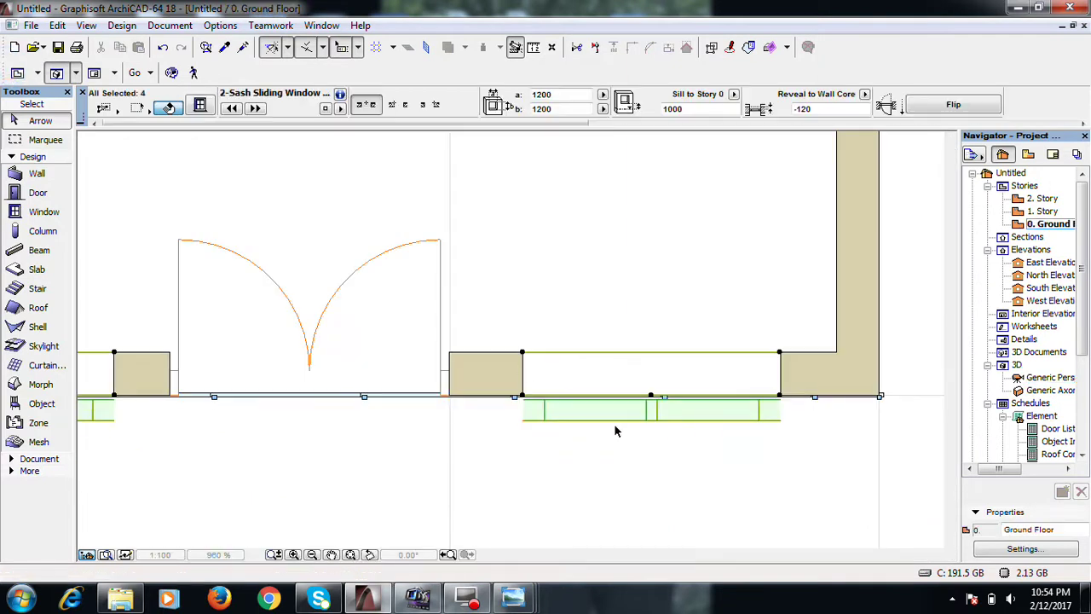
pyautogui.click(507, 408)
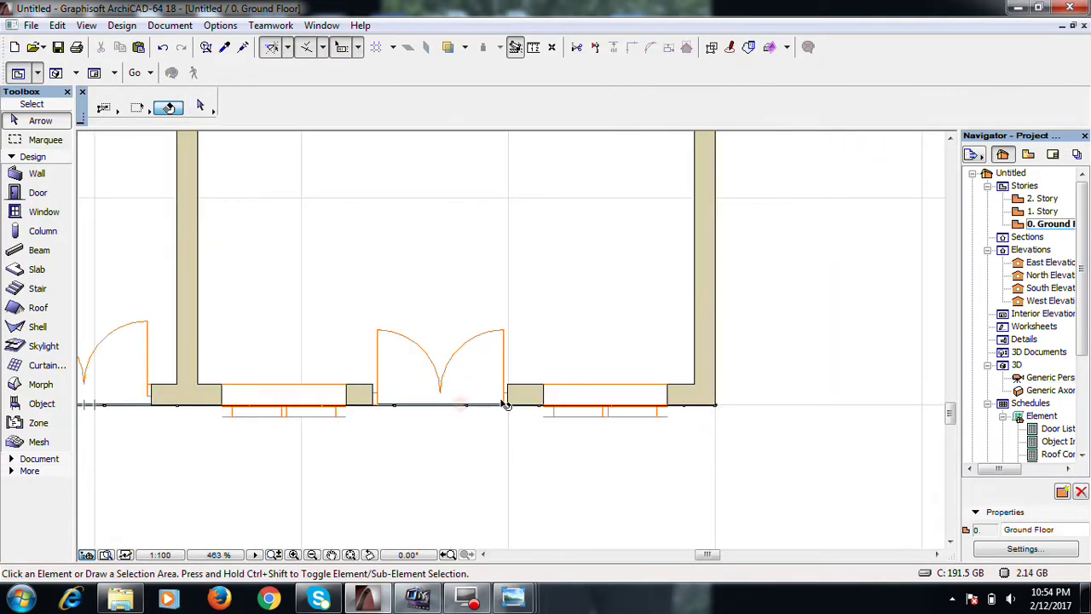
pyautogui.click(508, 406)
pyautogui.scroll(-3, 585, 443)
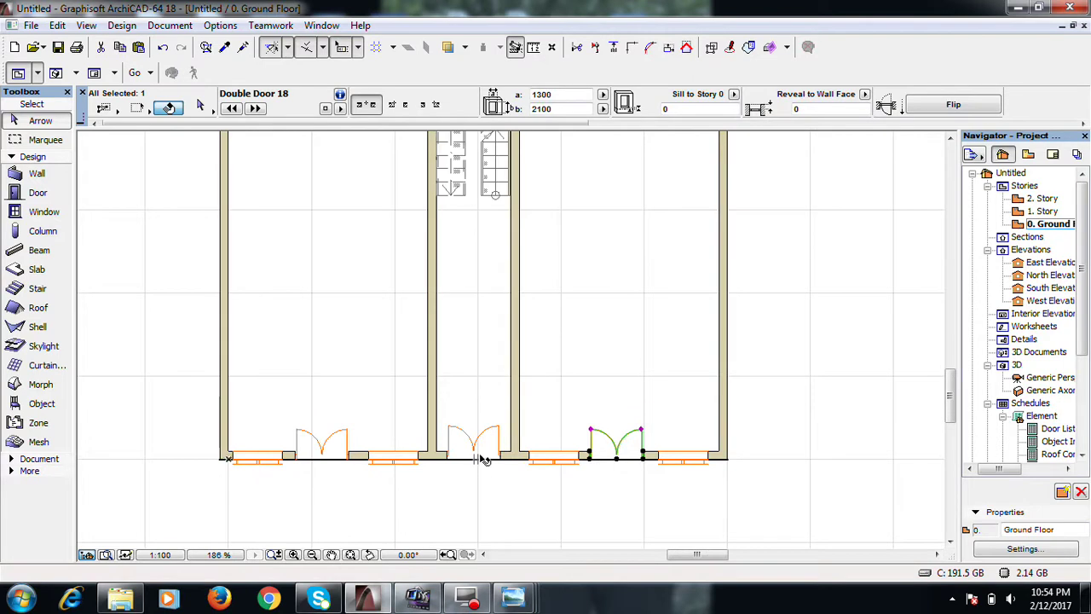
pyautogui.keyDown('shift'); pyautogui.click(346, 455); pyautogui.keyUp('shift')
# Set the reveal to wall face of the three front double doors to -120
pyautogui.click(815, 109)
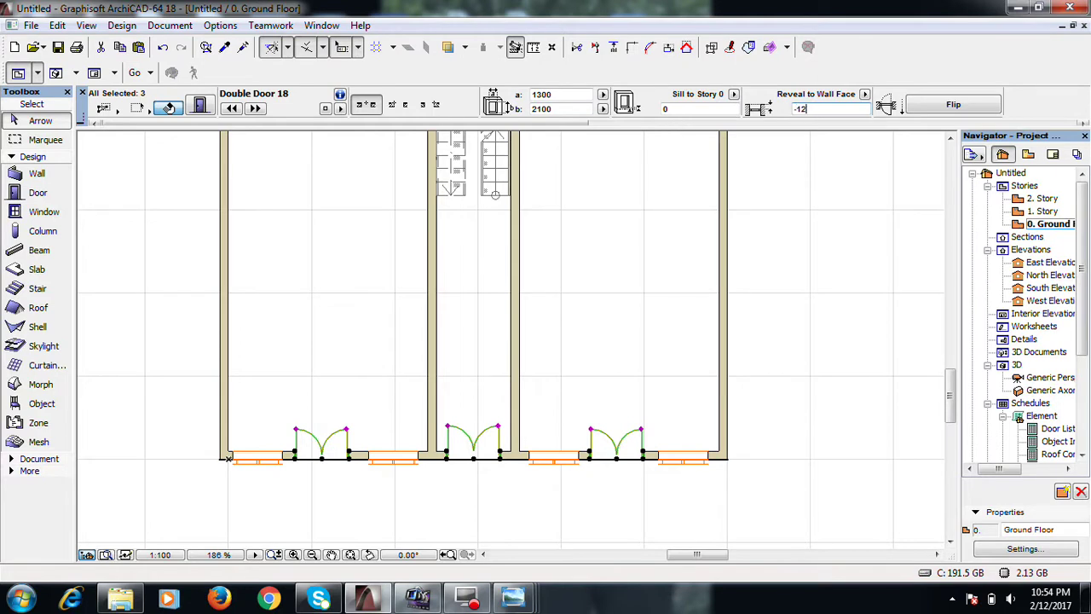
pyautogui.write('-120')
pyautogui.press('Return')
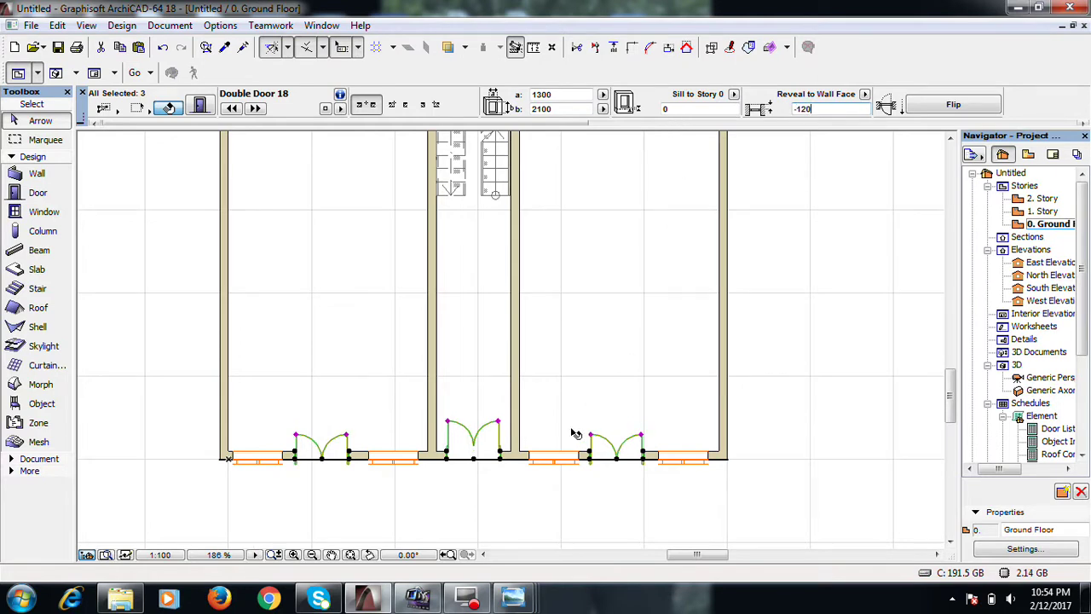
# Change the three selected double doors' reveal to wall face to 120 in their selection settings
pyautogui.hotkey('ctrl', 't')
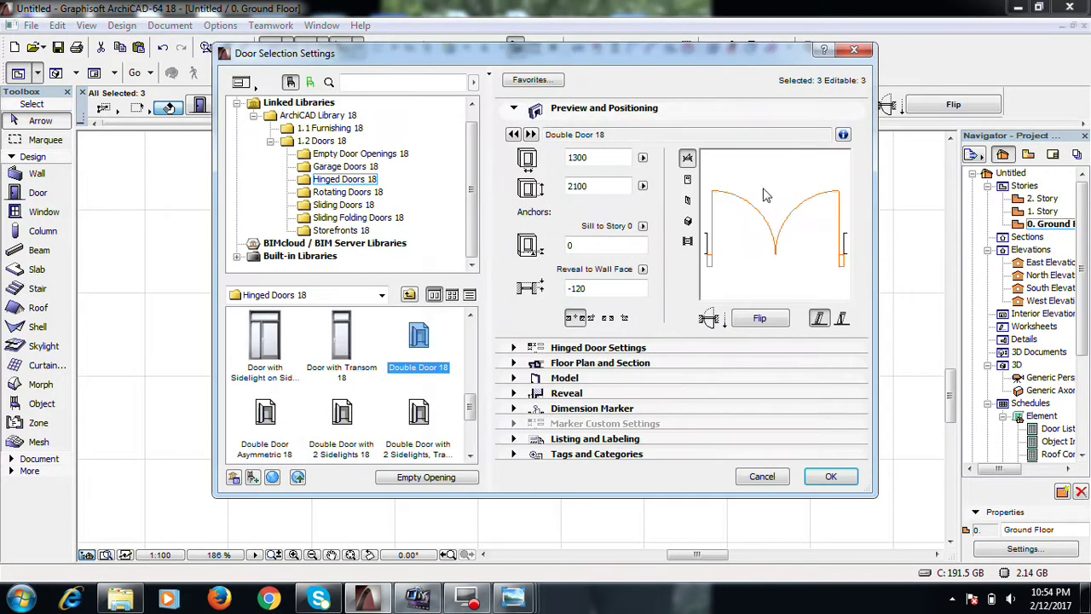
pyautogui.click(604, 288)
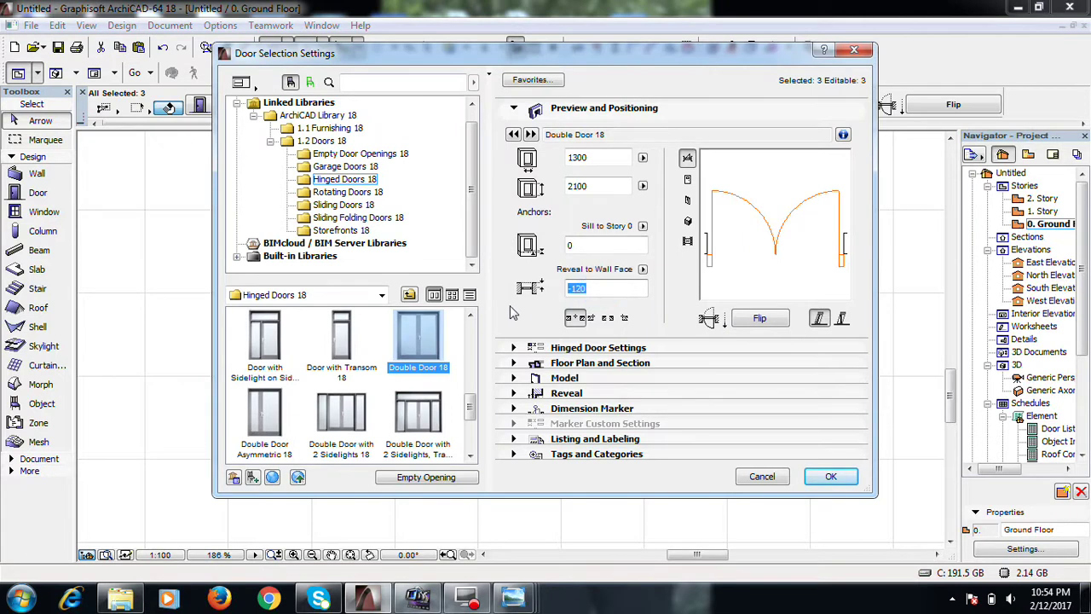
pyautogui.press('Return')
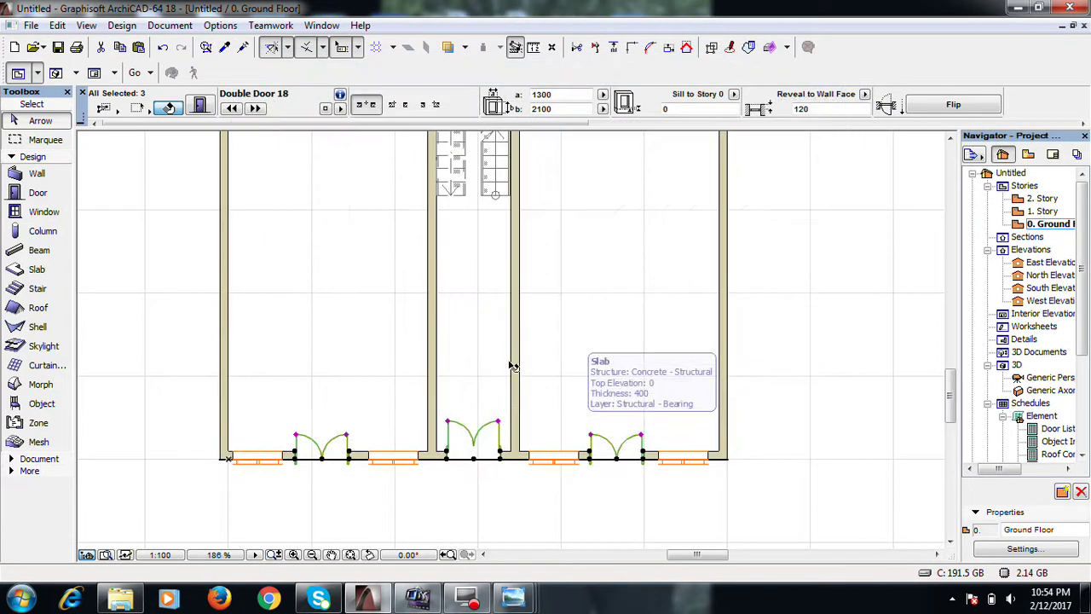
# Set the reveal to wall face of the three front double doors to 200 and accept the door settings
pyautogui.scroll(5, 498, 466)
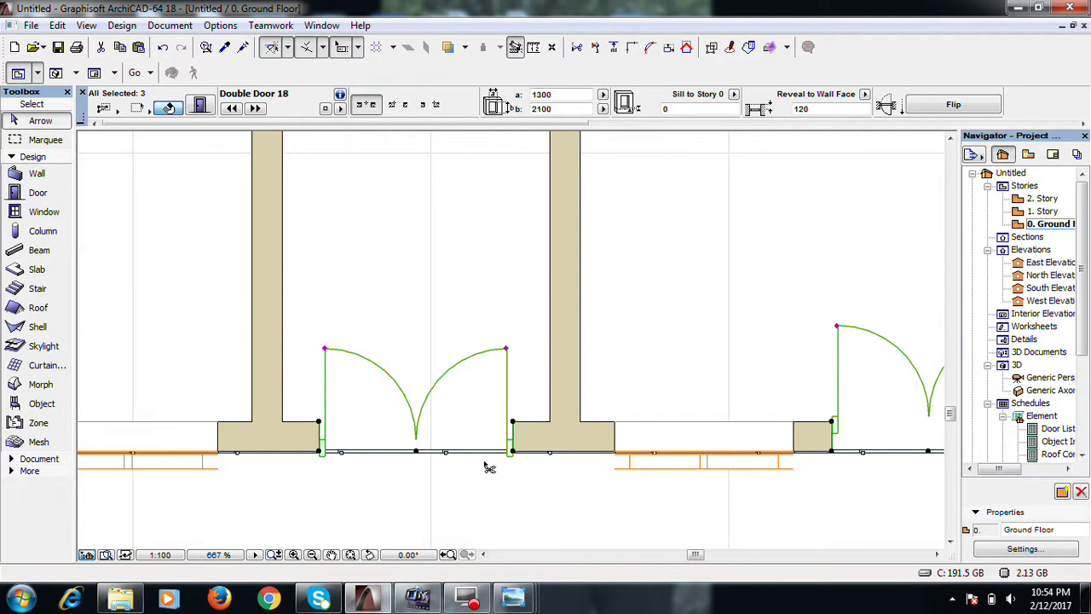
pyautogui.hotkey('ctrl', 't')
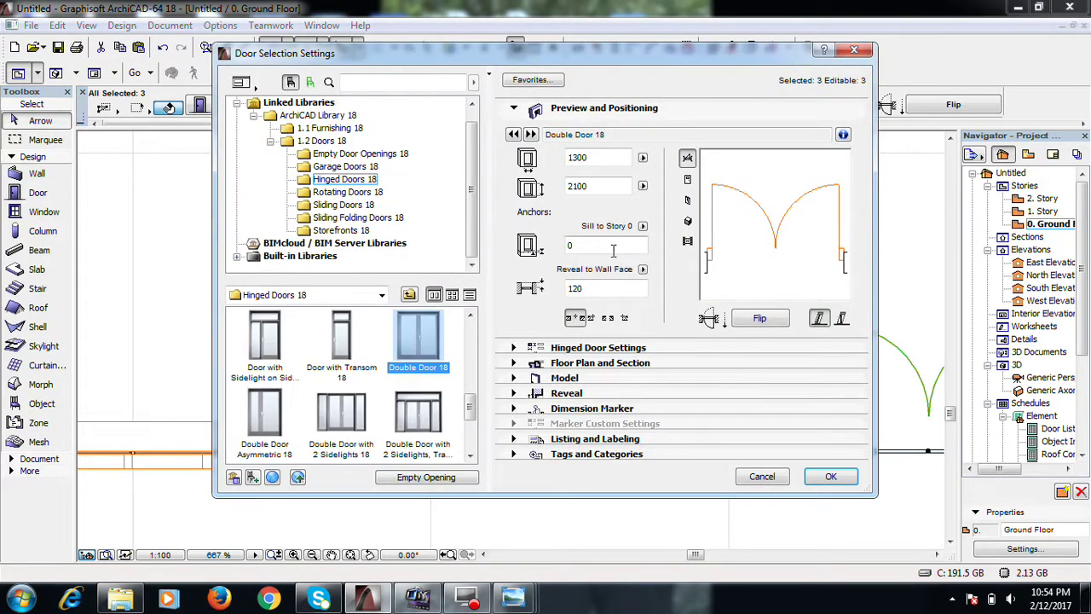
pyautogui.doubleClick(418, 337)
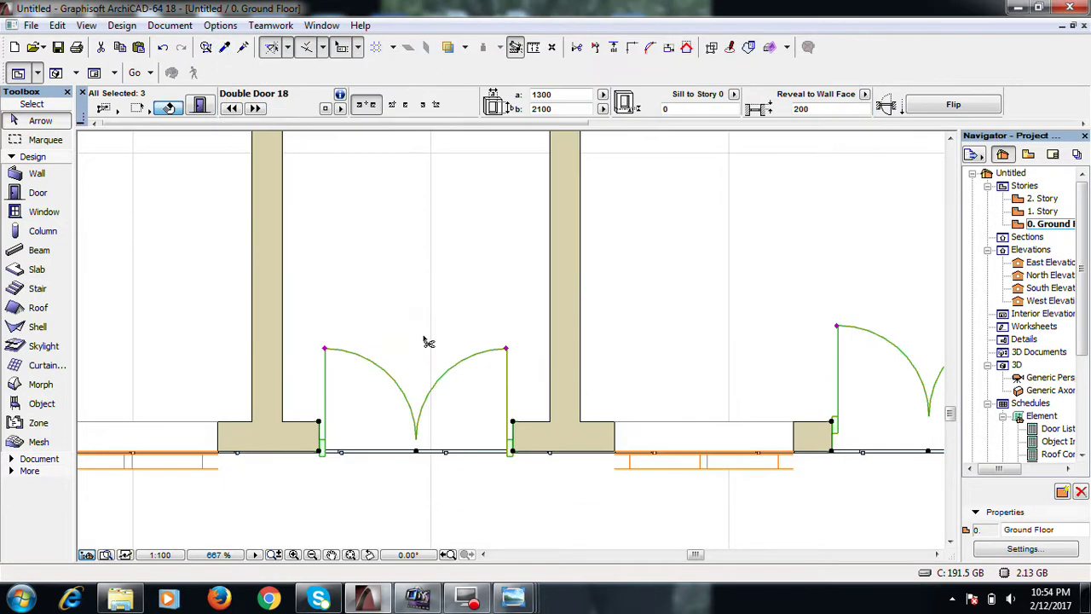
# Check the front doors in 3D and, back on the ground floor plan, set the leftmost double door's reveal to wall face to -200
pyautogui.scroll(-3, 584, 404)
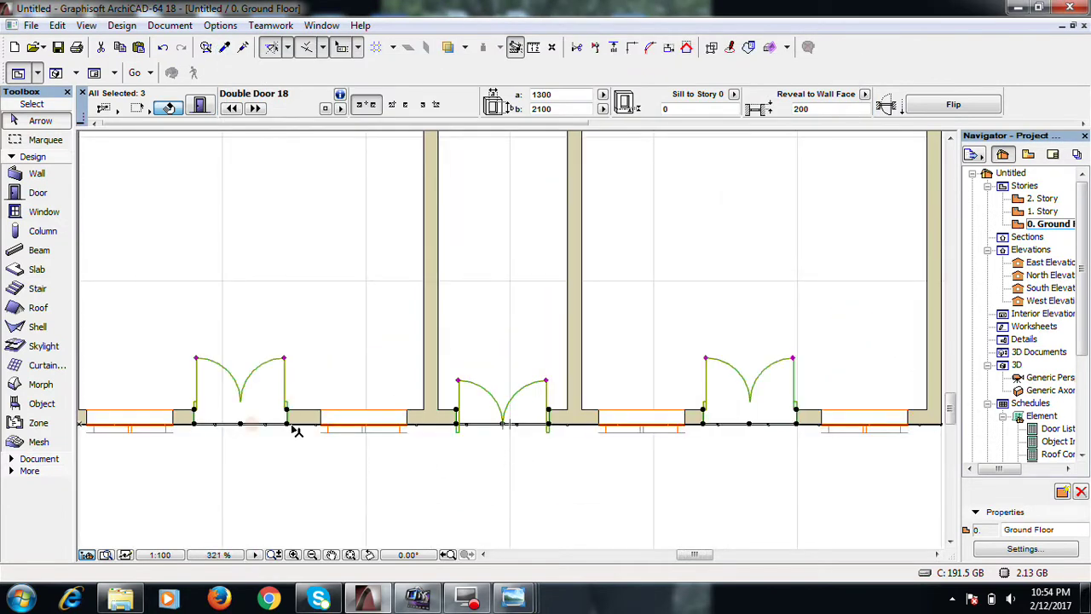
pyautogui.click(55, 74)
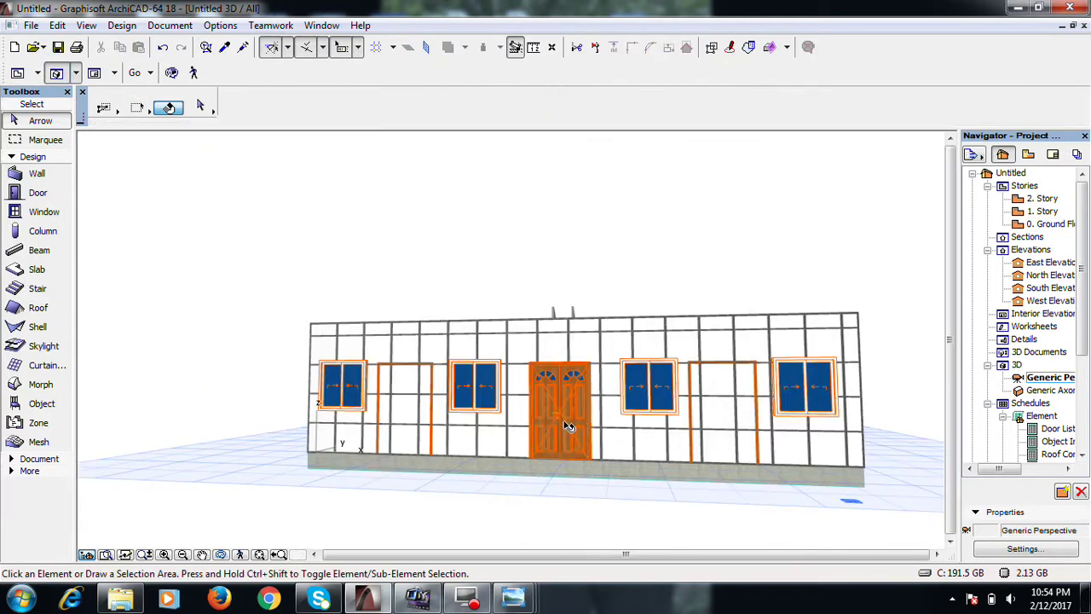
pyautogui.scroll(4, 417, 435)
pyautogui.hotkey('ctrl', 'a')
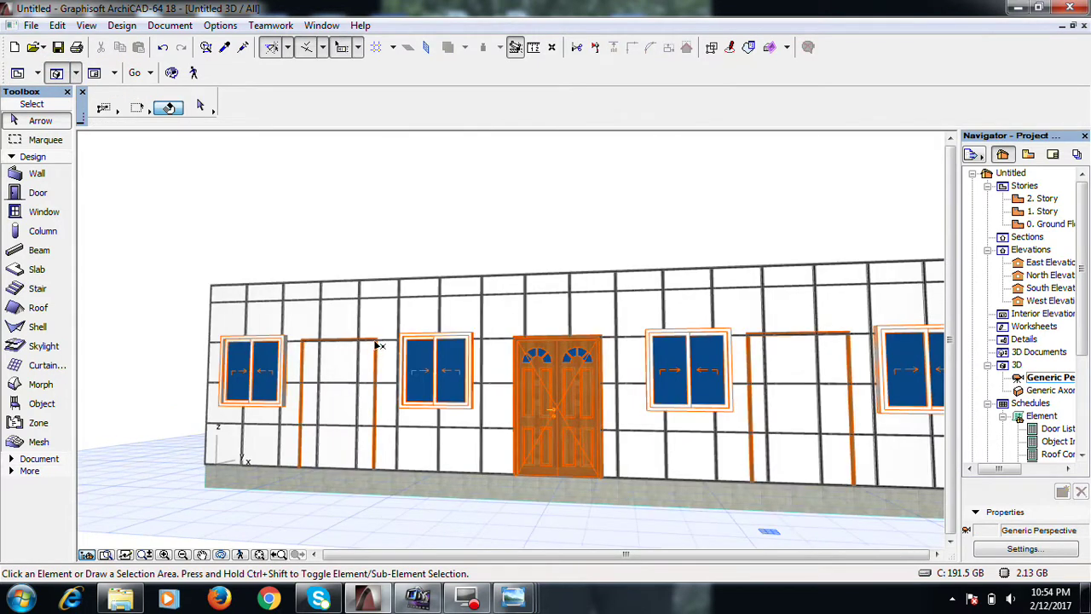
pyautogui.click(15, 73)
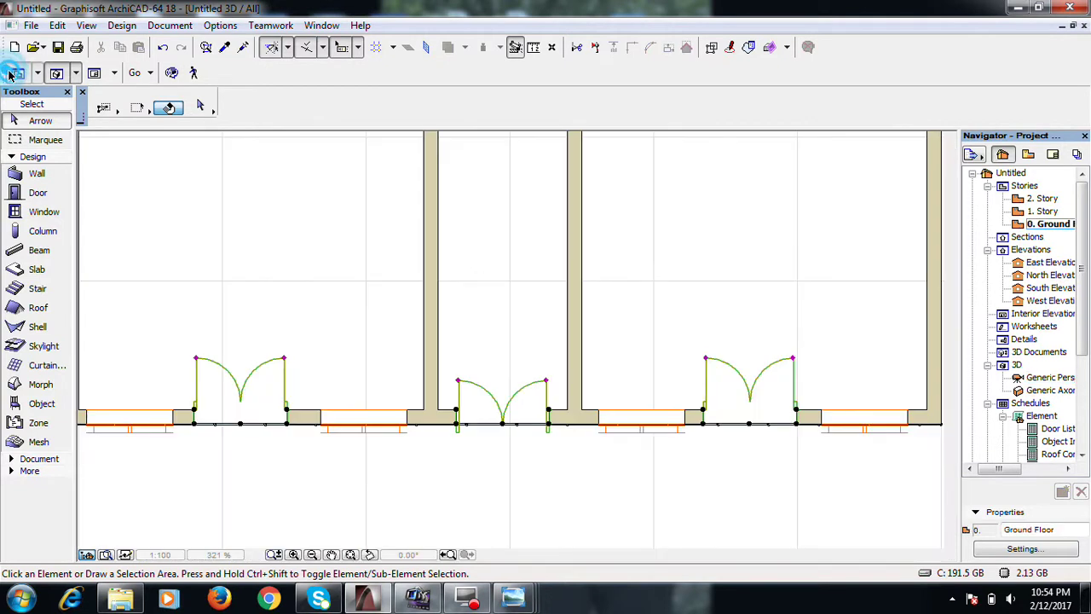
pyautogui.click(286, 414)
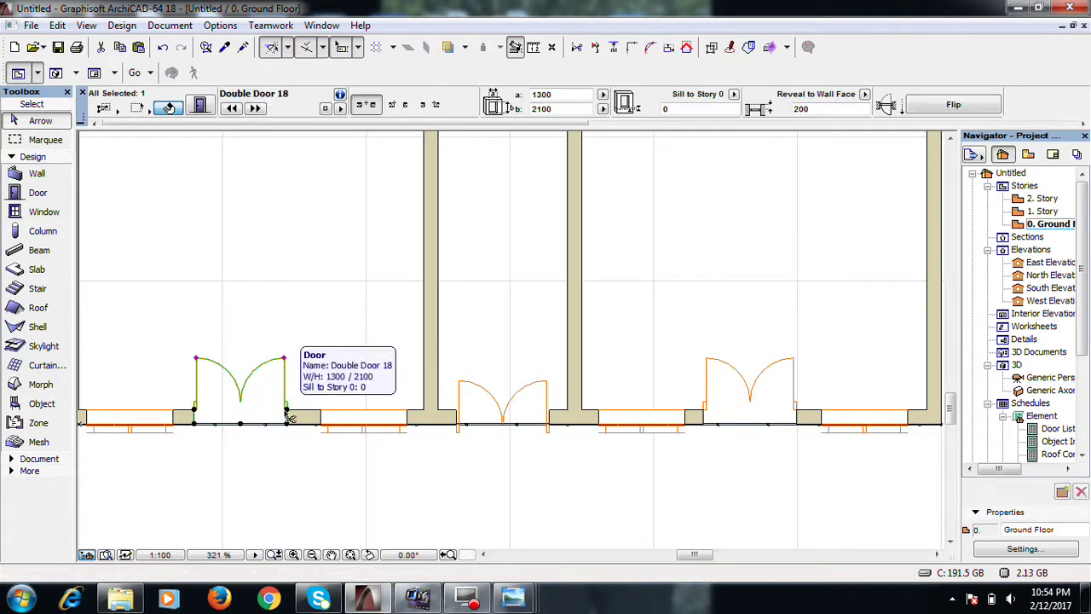
pyautogui.click(804, 108)
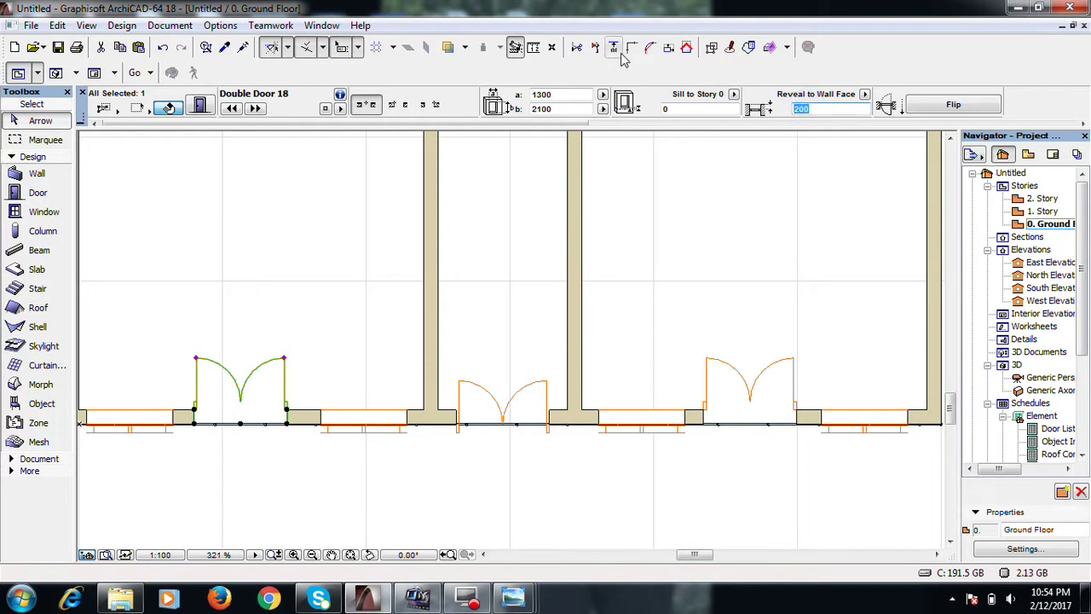
pyautogui.write('-200')
pyautogui.press('Return')
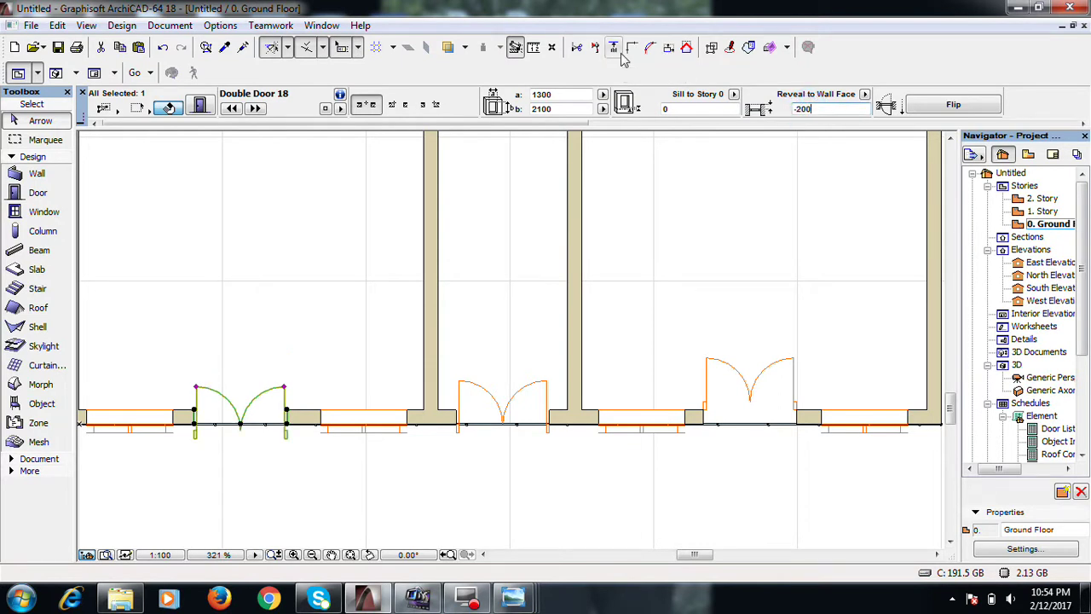
# Set the rightmost front double door's reveal to wall face to -200 and clear the selection
pyautogui.scroll(-6, 311, 434)
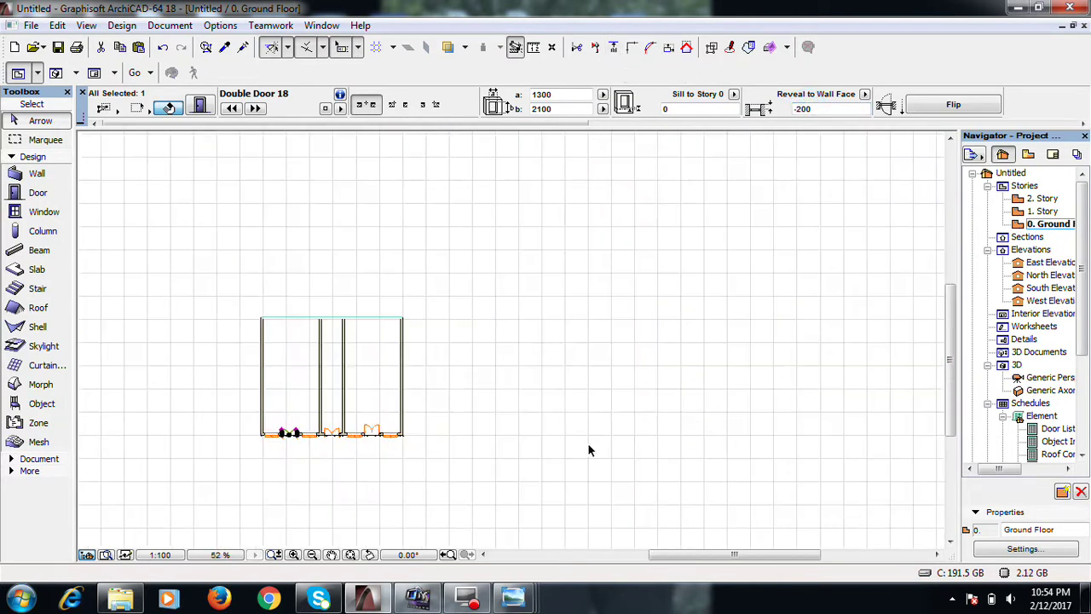
pyautogui.scroll(9, 386, 435)
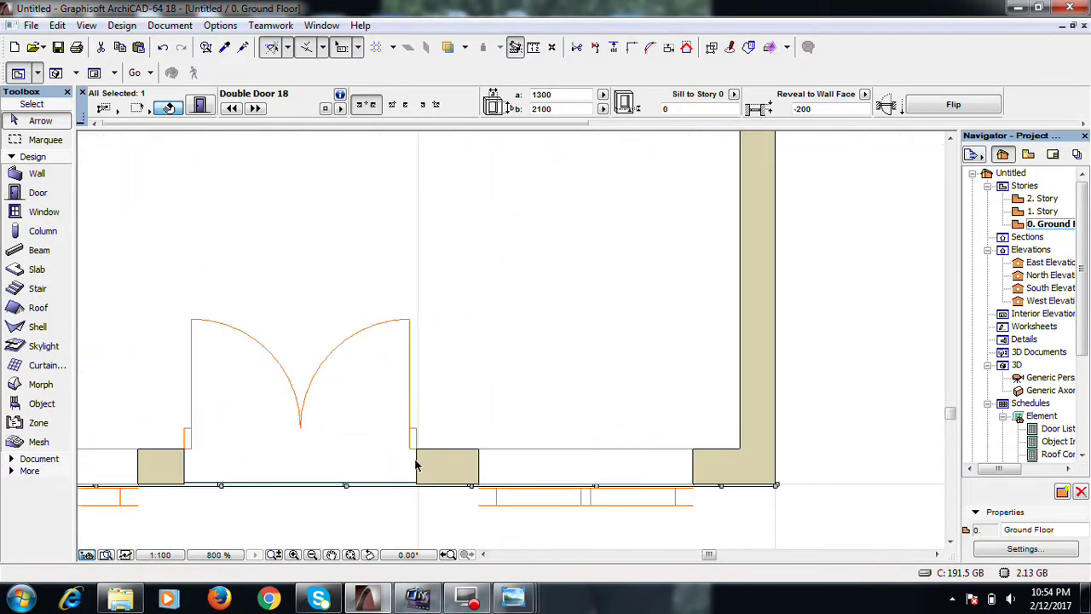
pyautogui.press('Escape')
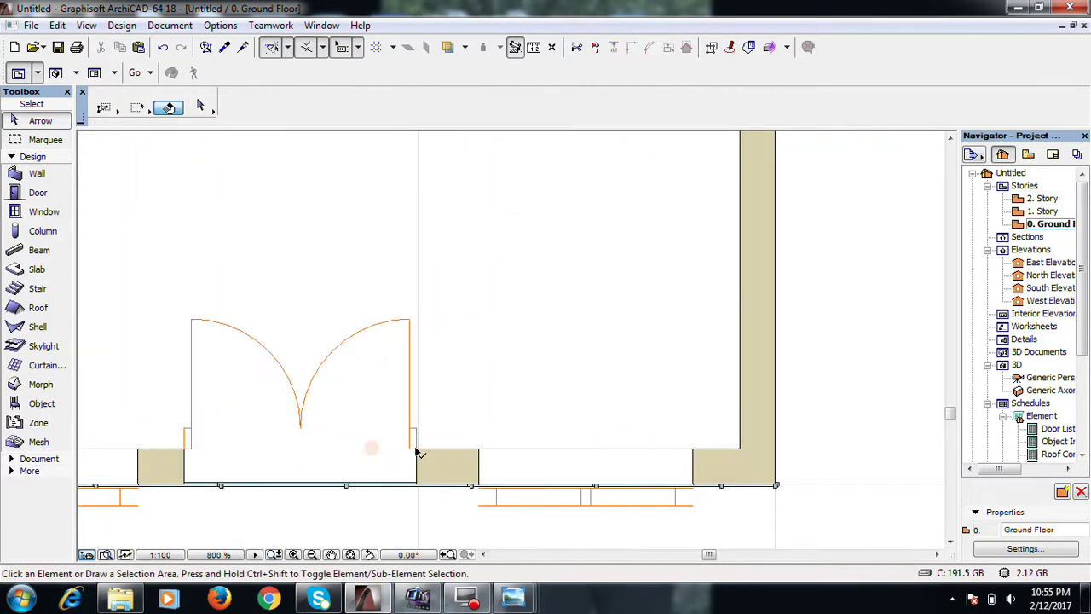
pyautogui.click(423, 453)
pyautogui.click(839, 108)
pyautogui.write('-20')
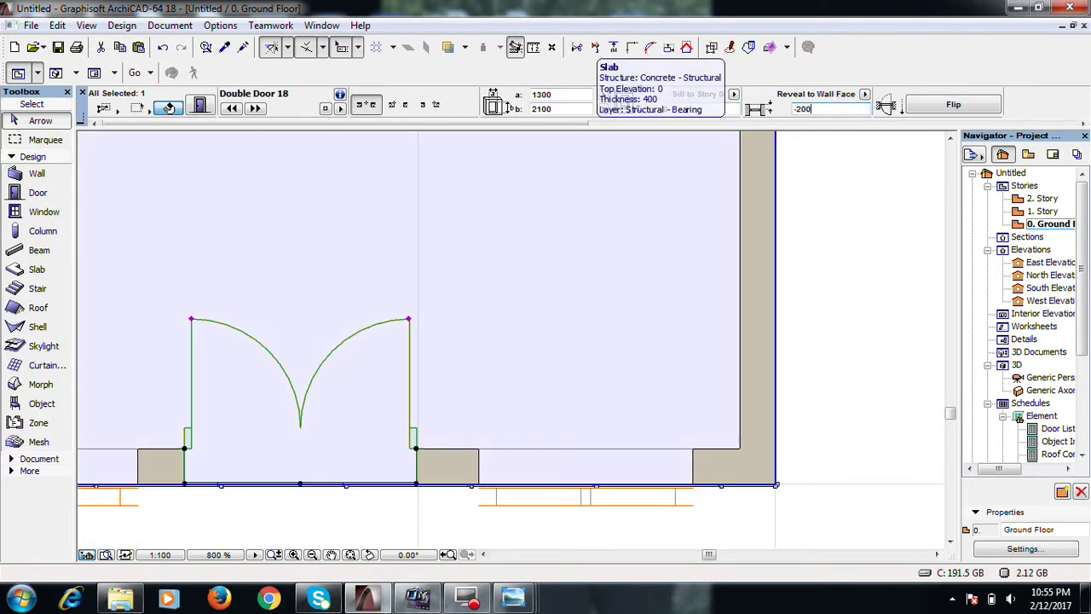
pyautogui.write('0')
pyautogui.press('Return')
pyautogui.press('Escape')
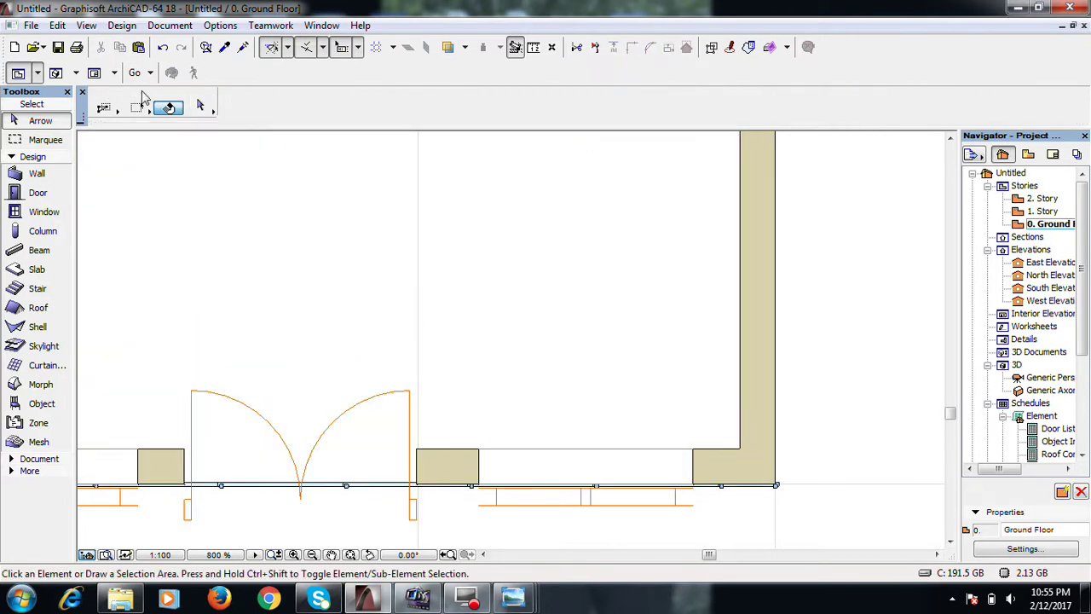
# In the 3D view, try a reveal to wall face of -180 for the leftmost front double door and settle on -160
pyautogui.click(53, 74)
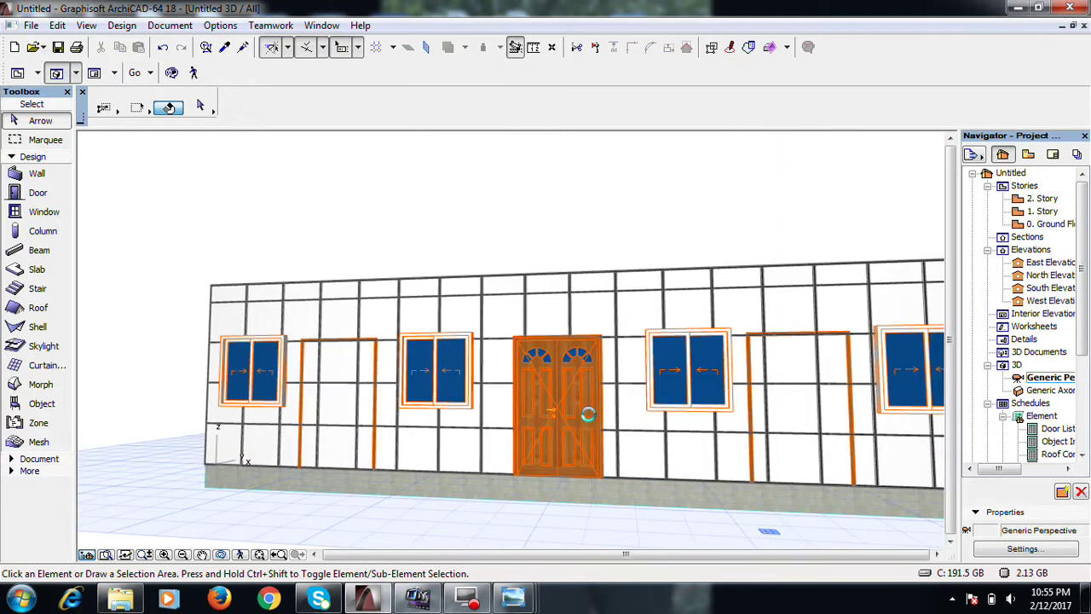
pyautogui.scroll(5, 512, 431)
pyautogui.scroll(-3, 324, 427)
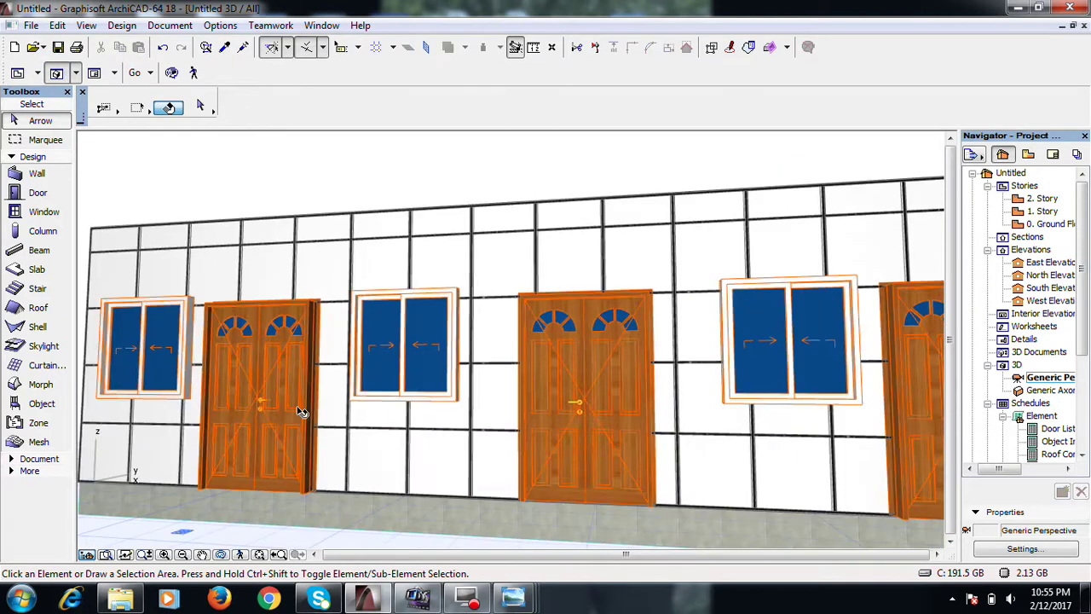
pyautogui.click(298, 402)
pyautogui.scroll(3, 322, 318)
pyautogui.scroll(5, 317, 361)
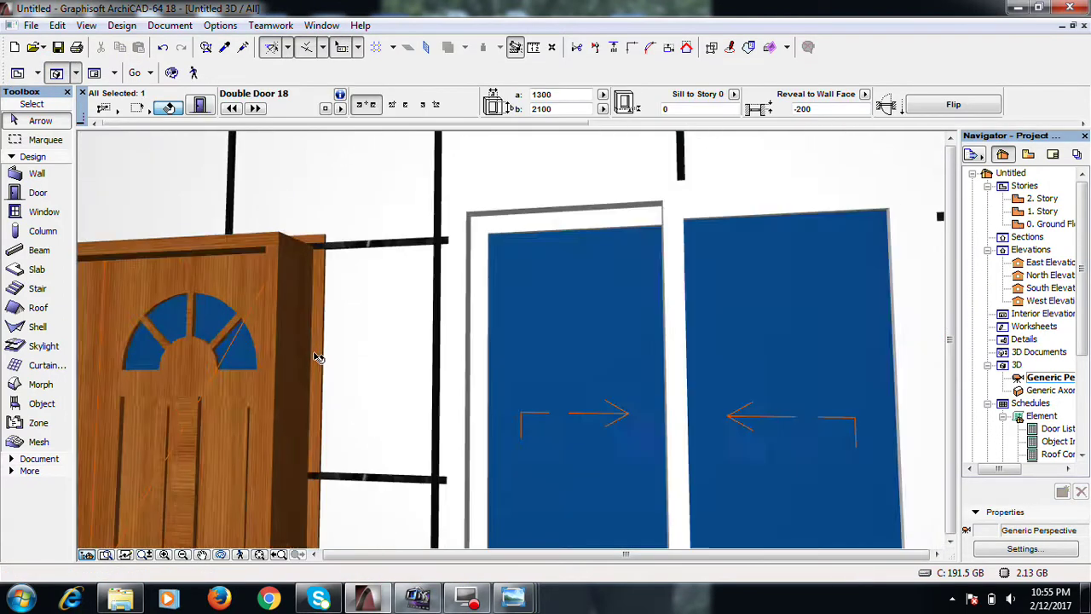
pyautogui.click(815, 109)
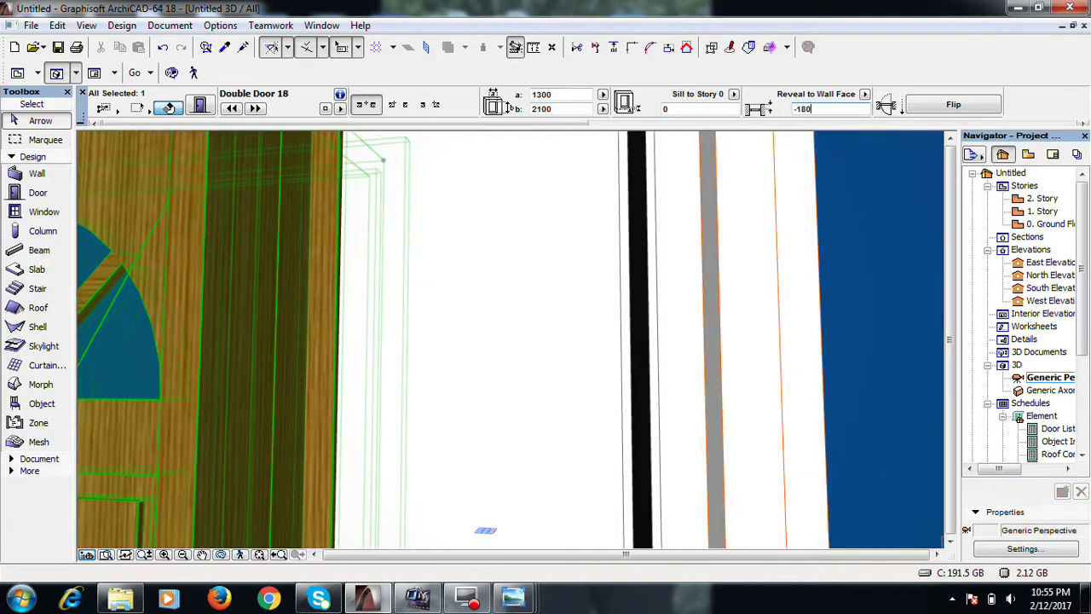
pyautogui.press('Return')
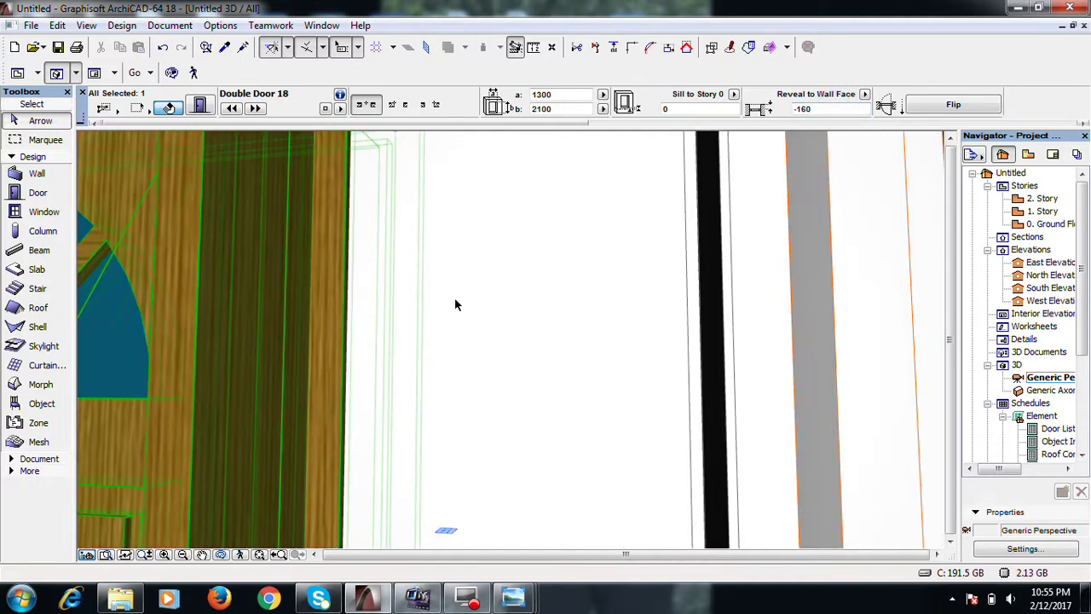
# Inspect the front facade in 3D from several angles to see how the doors and windows sit in the curtain wall
pyautogui.scroll(-8, 455, 304)
pyautogui.scroll(-5, 370, 319)
pyautogui.scroll(8, 548, 342)
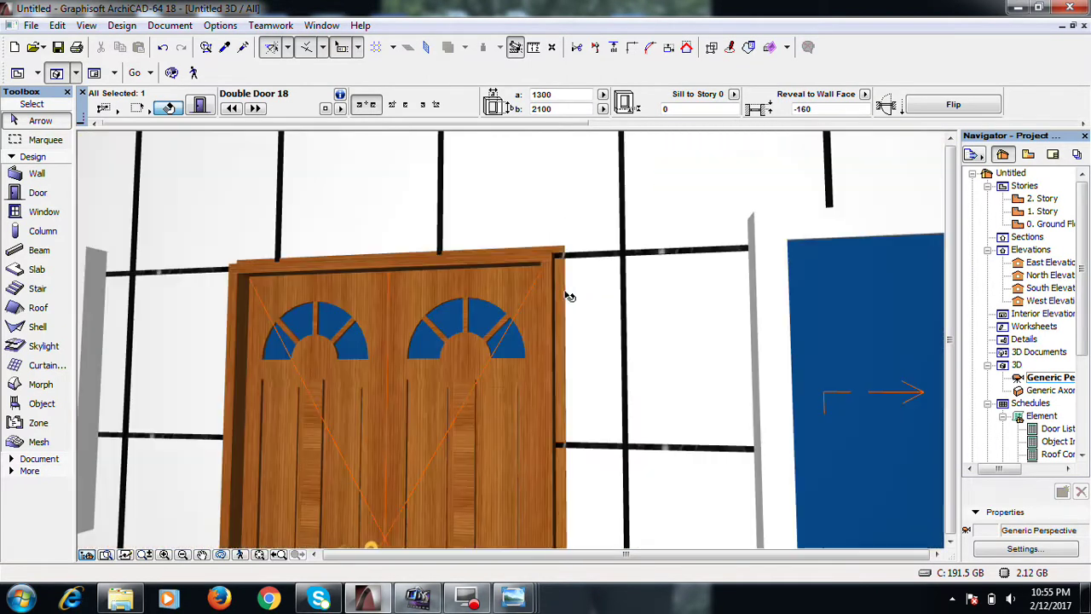
pyautogui.moveTo(570, 295)
pyautogui.keyDown('shift'); pyautogui.mouseDown(button='middle')
pyautogui.moveTo(460, 292)
pyautogui.moveTo(489, 366)
pyautogui.mouseUp(button='middle'); pyautogui.keyUp('shift')
pyautogui.keyDown('shift'); pyautogui.moveTo(672, 365); pyautogui.dragTo(706, 380, button='middle'); pyautogui.keyUp('shift')
pyautogui.scroll(-3, 674, 379)
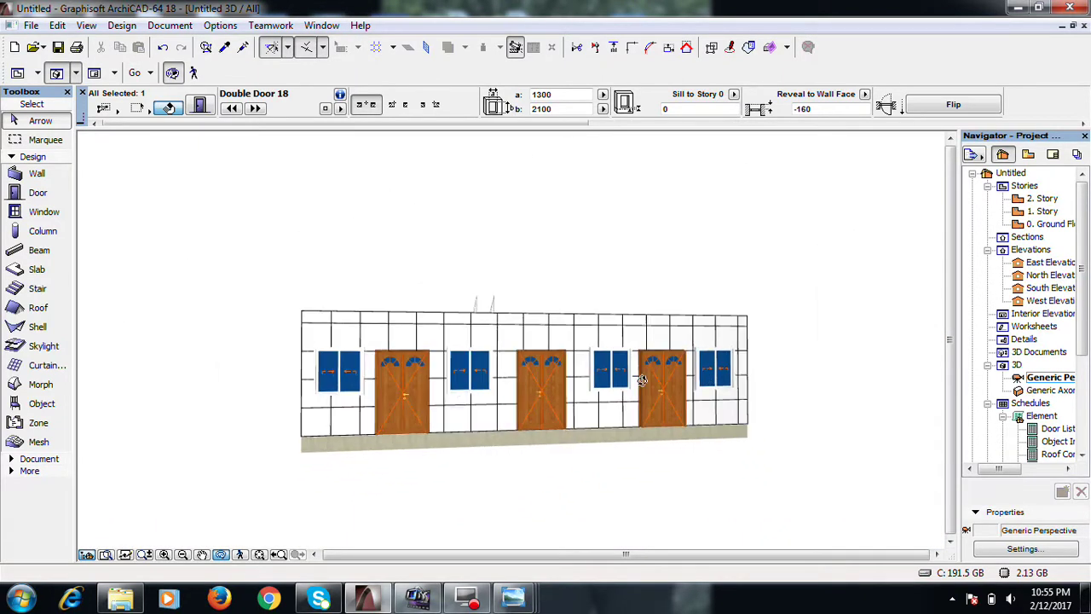
pyautogui.scroll(4, 367, 396)
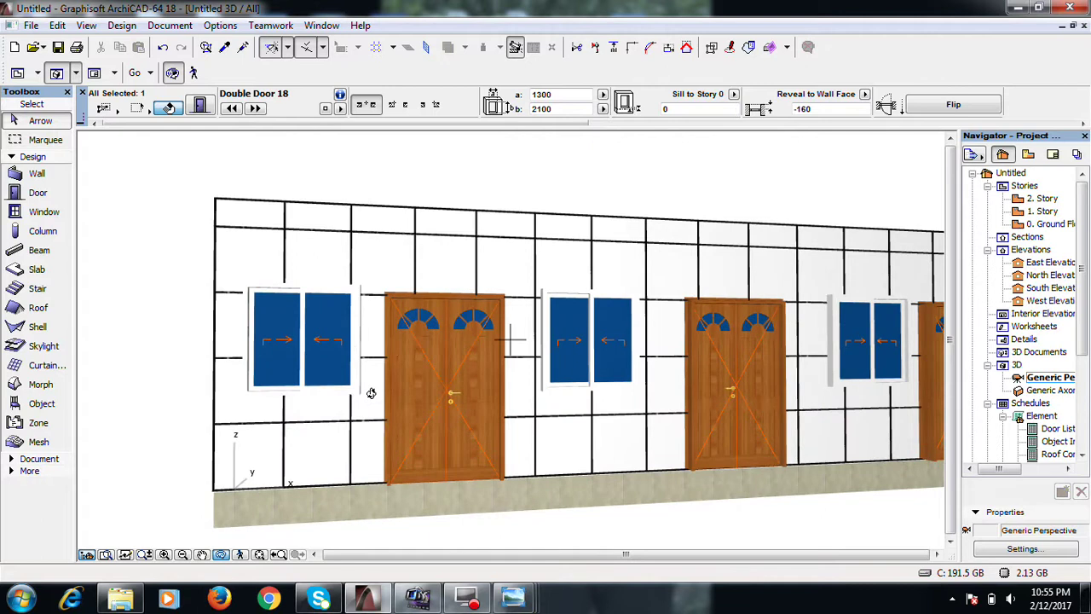
pyautogui.scroll(-3, 371, 391)
pyautogui.press('Escape')
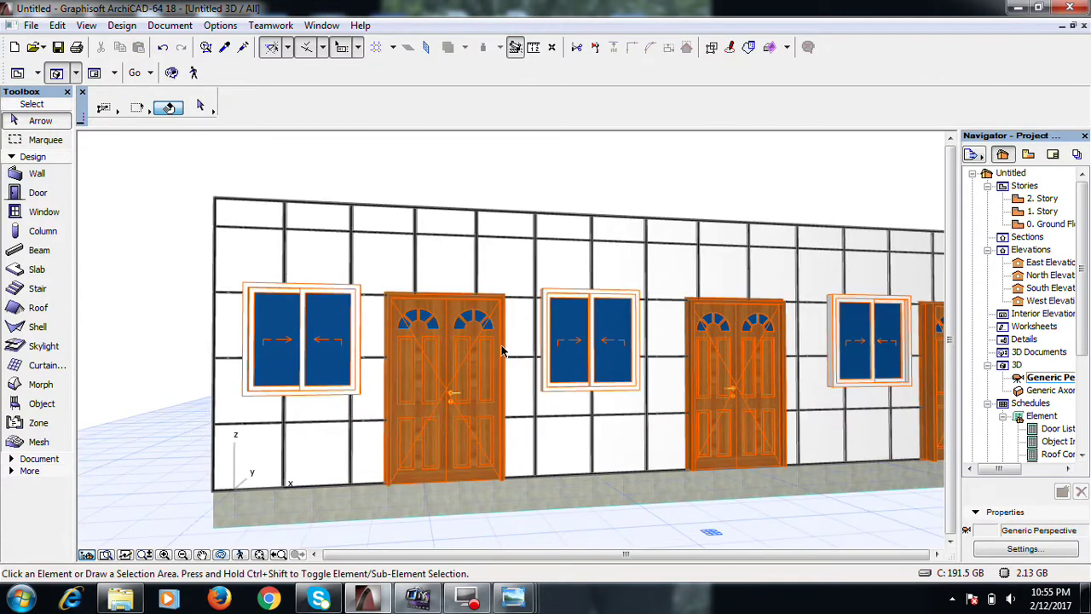
pyautogui.scroll(3, 554, 320)
pyautogui.keyDown('shift'); pyautogui.moveTo(555, 320); pyautogui.dragTo(709, 438, button='middle'); pyautogui.keyUp('shift')
pyautogui.scroll(-3, 709, 438)
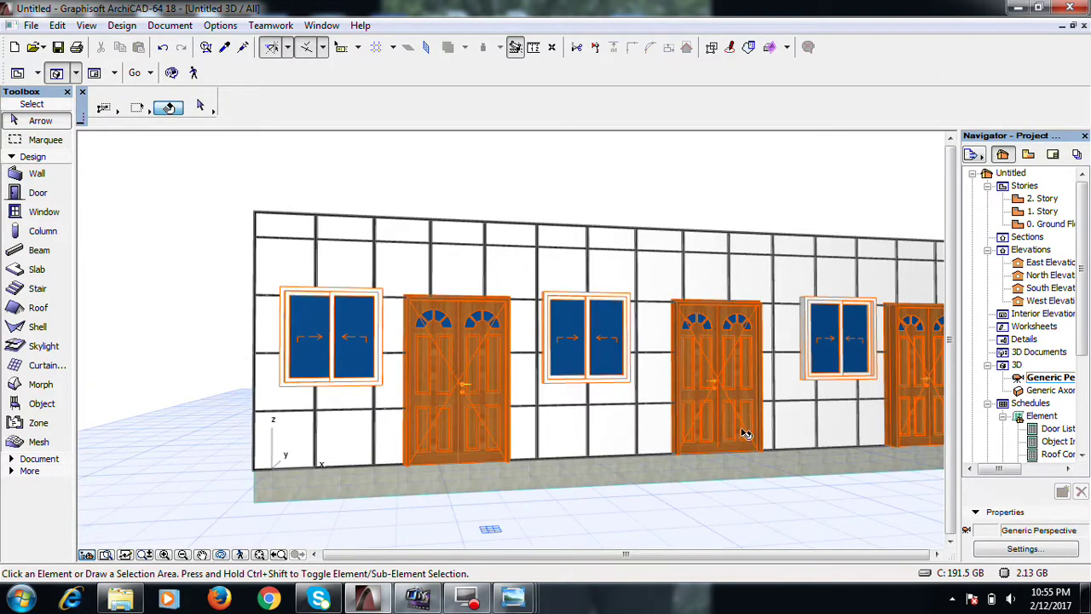
pyautogui.scroll(3, 634, 423)
pyautogui.scroll(-3, 633, 423)
pyautogui.keyDown('shift'); pyautogui.moveTo(810, 367); pyautogui.dragTo(677, 298, button='middle'); pyautogui.keyUp('shift')
pyautogui.scroll(3, 478, 201)
pyautogui.keyDown('shift'); pyautogui.moveTo(477, 202); pyautogui.dragTo(512, 336, button='middle'); pyautogui.keyUp('shift')
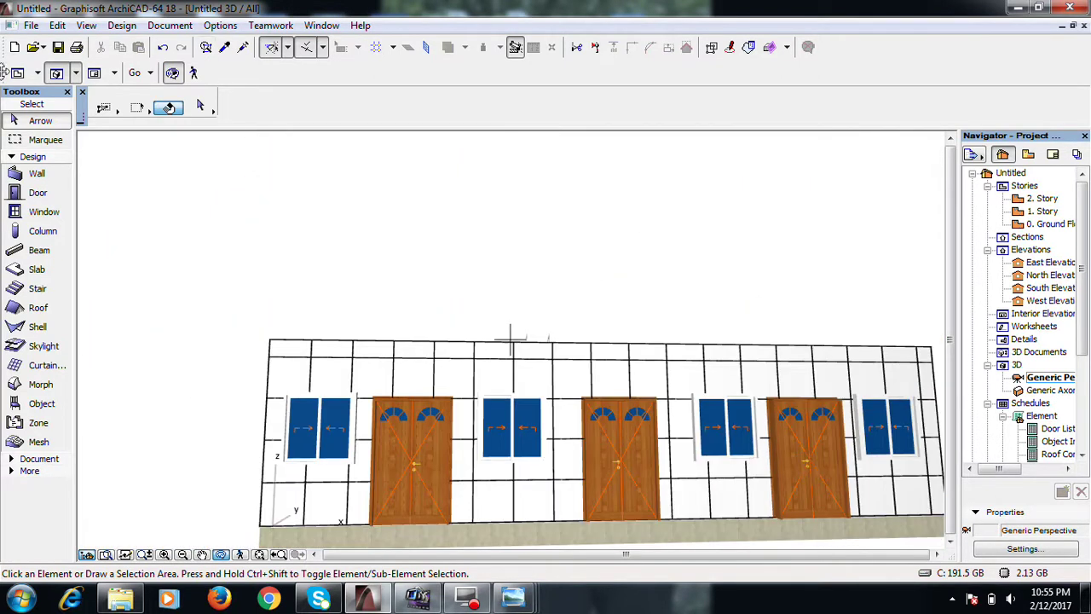
# Return to the ground floor plan and set the default slab to 150 thick at an elevation of 3100 to project zero
pyautogui.click(34, 75)
pyautogui.scroll(-3, 784, 438)
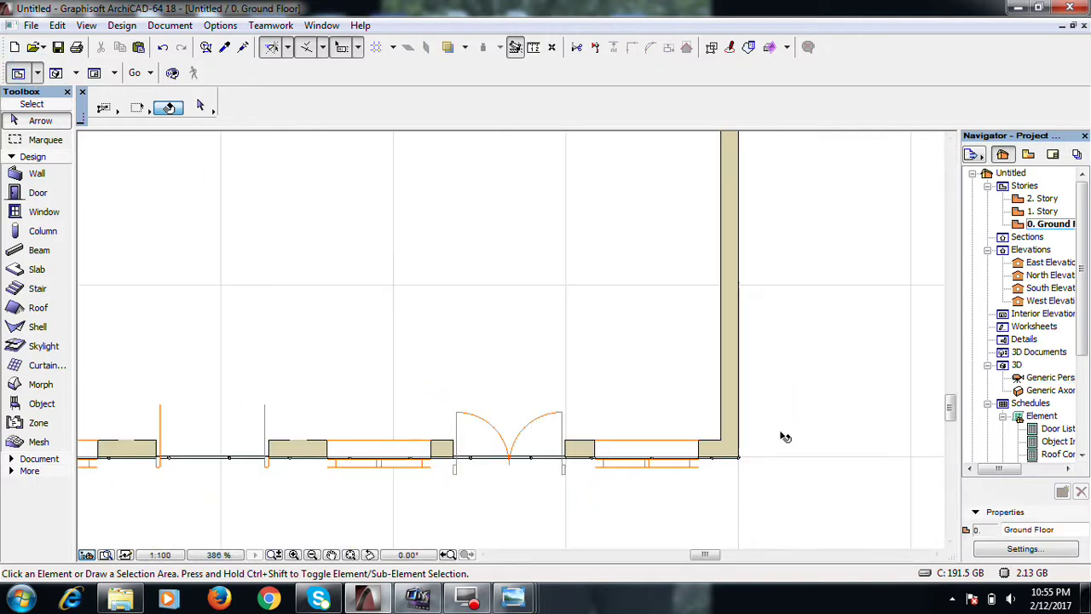
pyautogui.scroll(-3, 618, 439)
pyautogui.scroll(3, 714, 426)
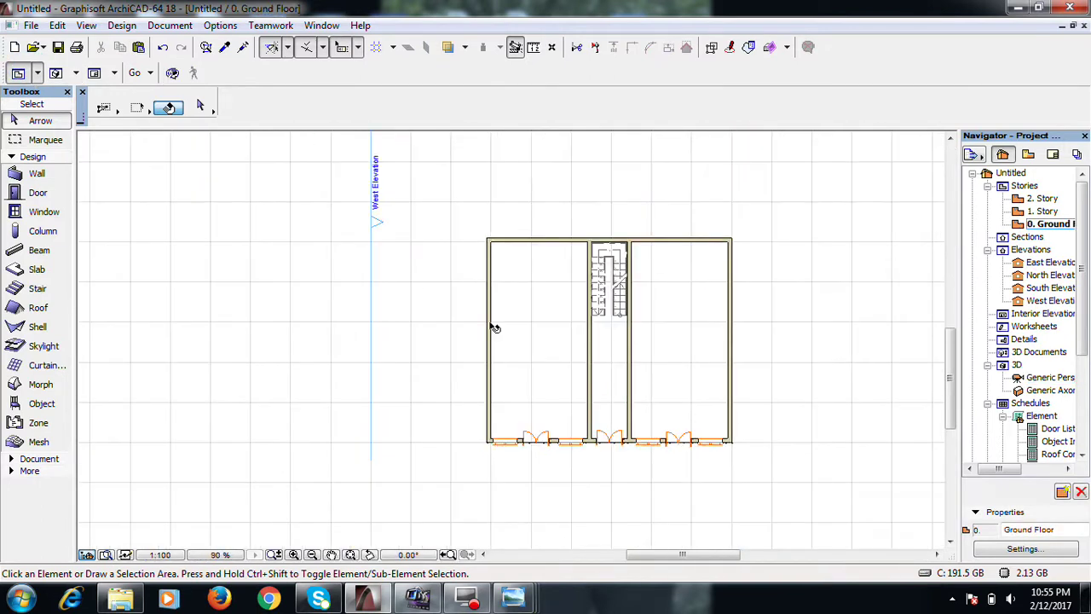
pyautogui.doubleClick(39, 272)
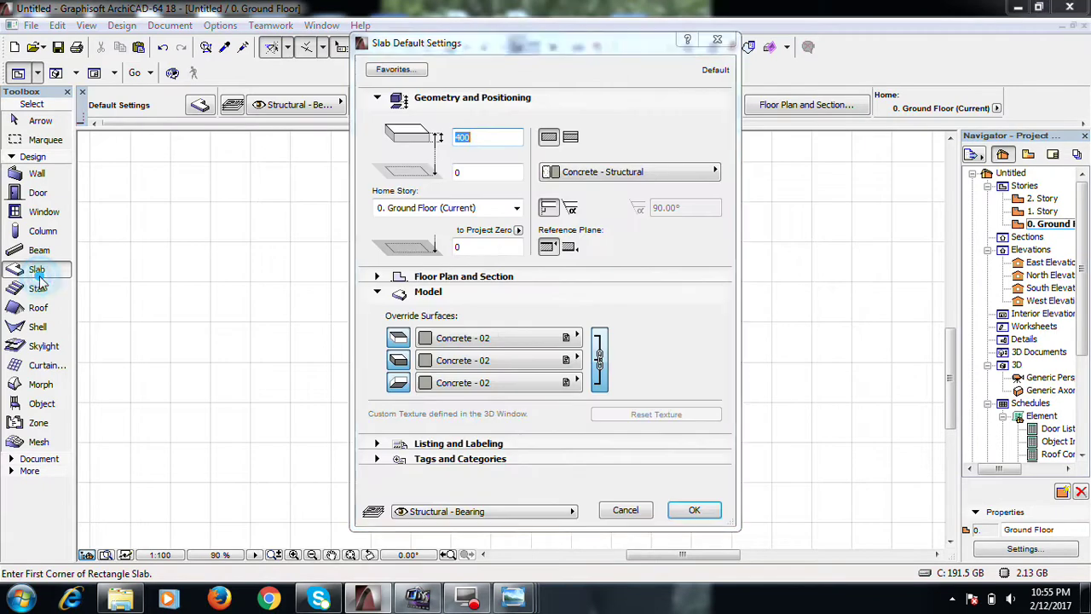
pyautogui.click(480, 247)
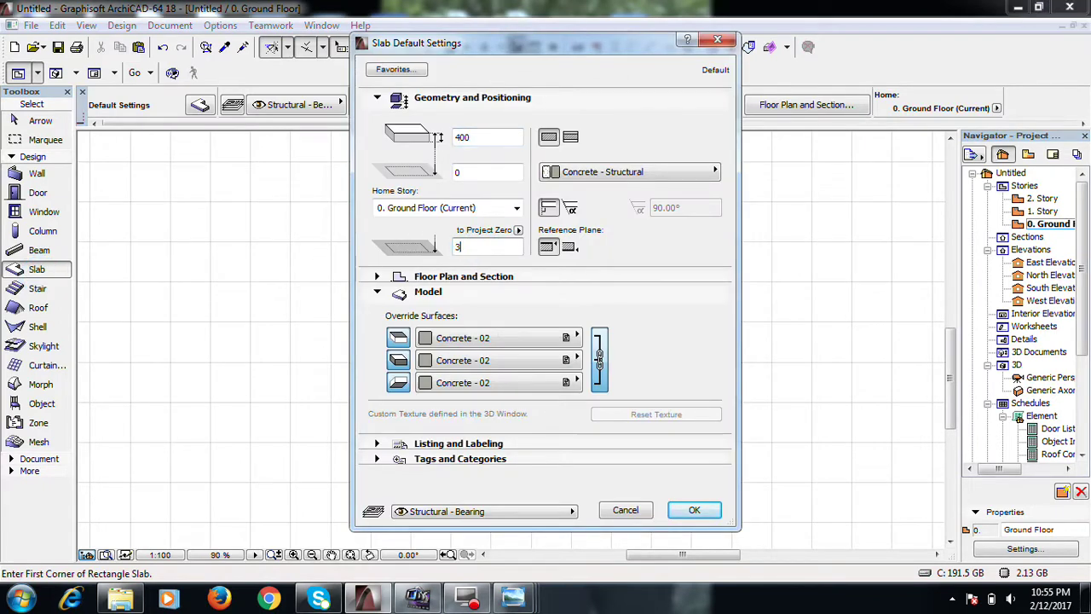
pyautogui.write('3100')
pyautogui.click(483, 137)
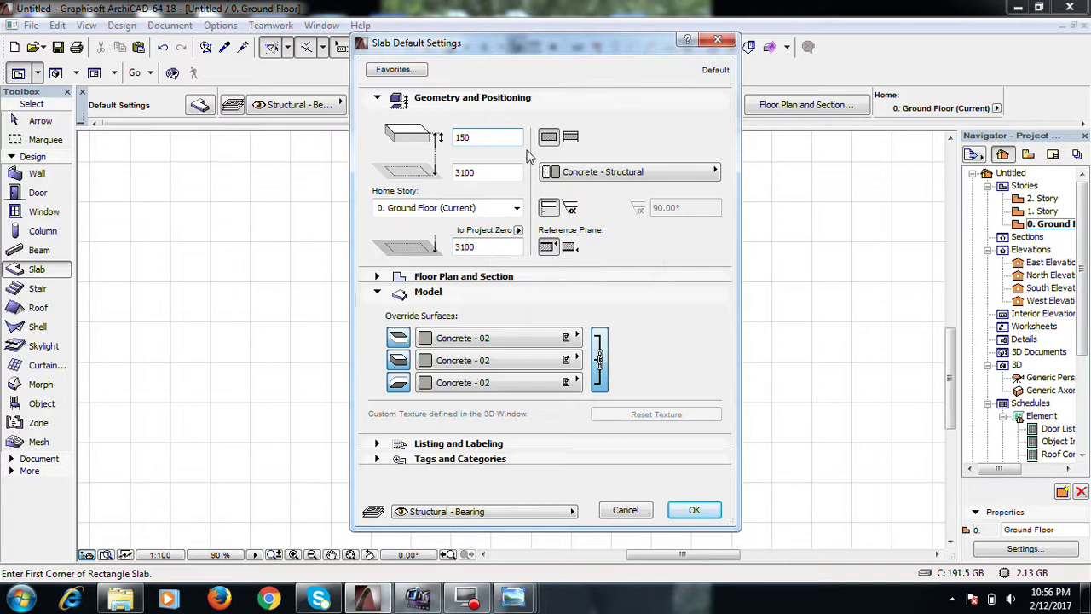
# Override the default slab's top surface with Paint - Titanium White and accept the slab settings
pyautogui.click(493, 339)
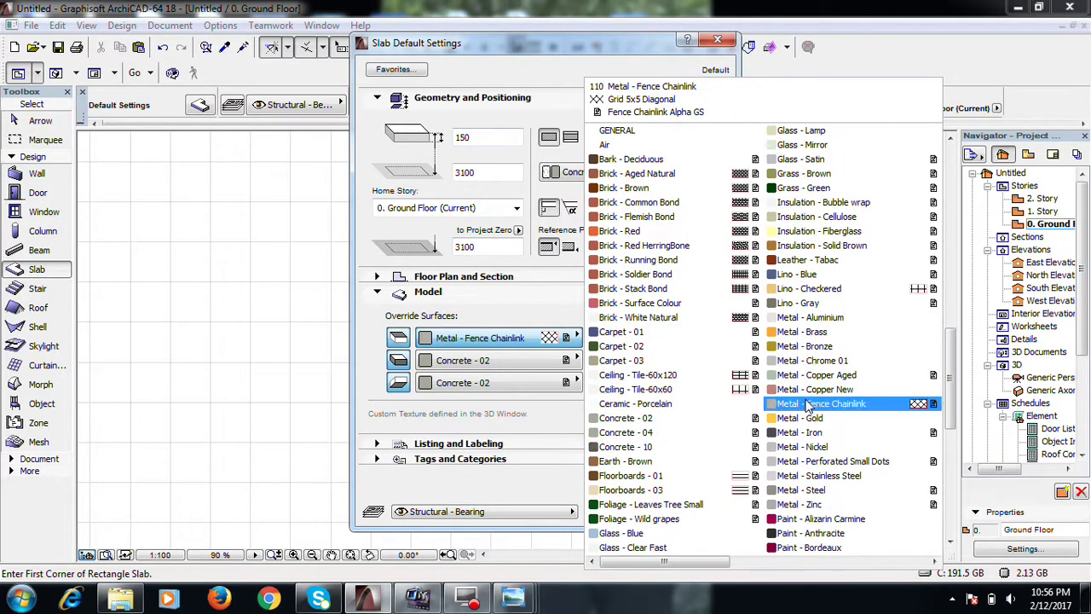
pyautogui.hscroll(5, 805, 405)
pyautogui.hscroll(-4, 805, 405)
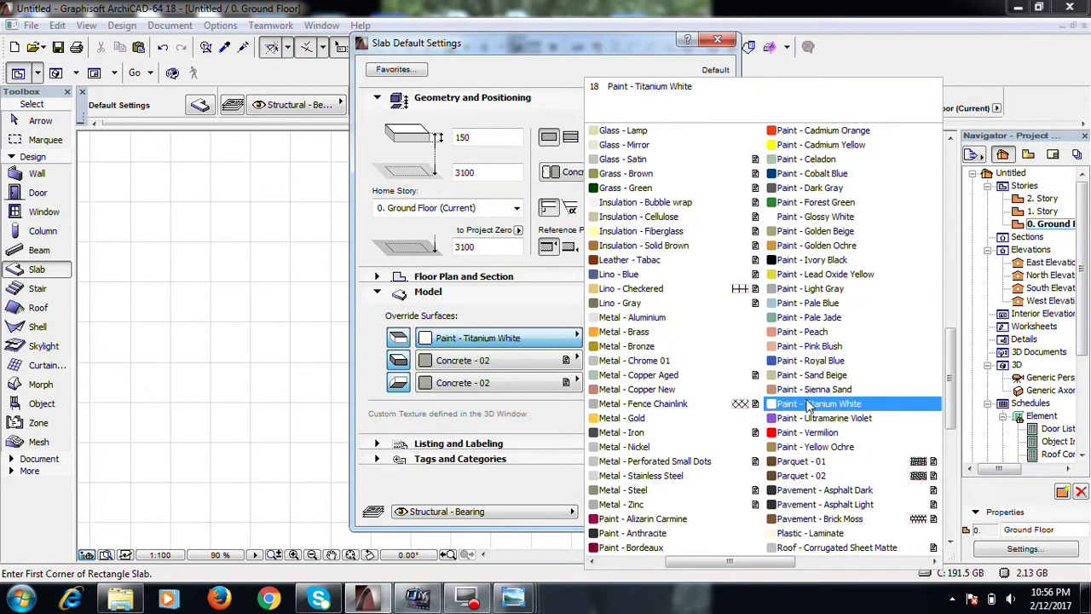
pyautogui.click(809, 405)
pyautogui.click(693, 509)
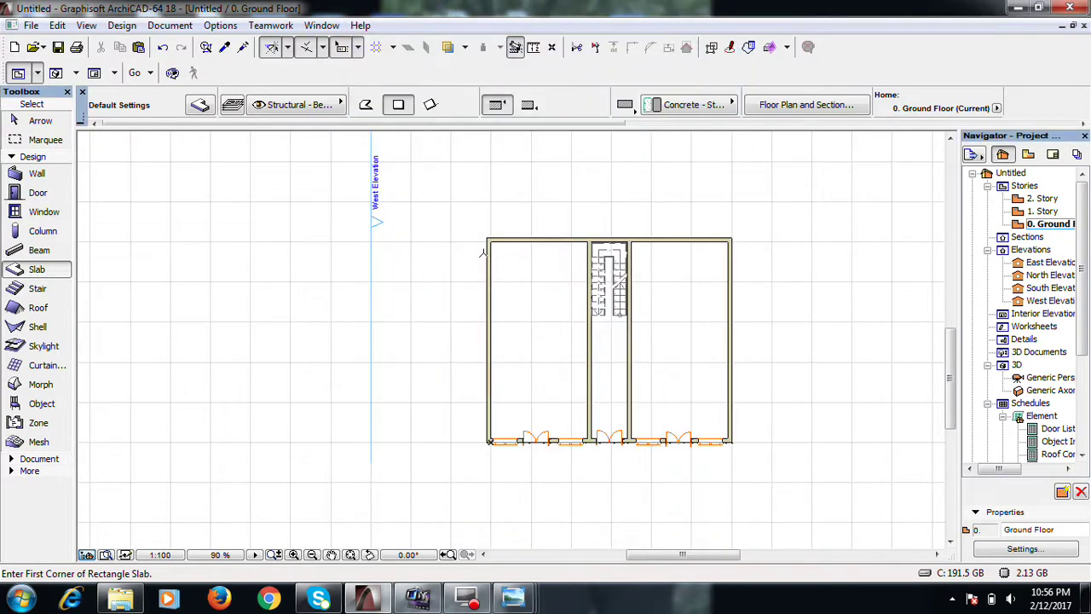
pyautogui.scroll(8, 487, 228)
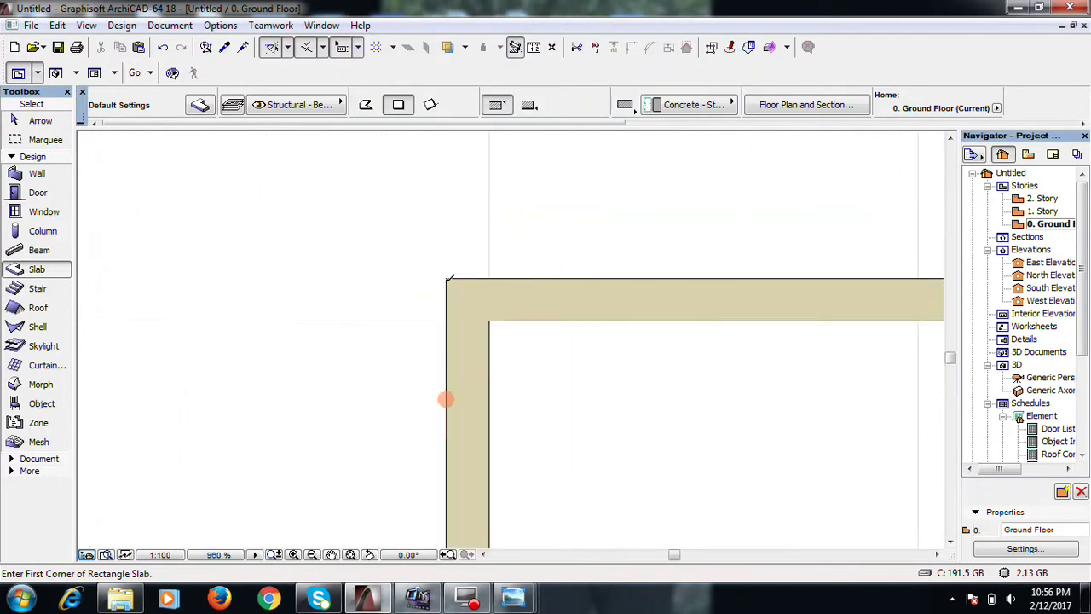
pyautogui.click(447, 277)
pyautogui.scroll(-8, 393, 273)
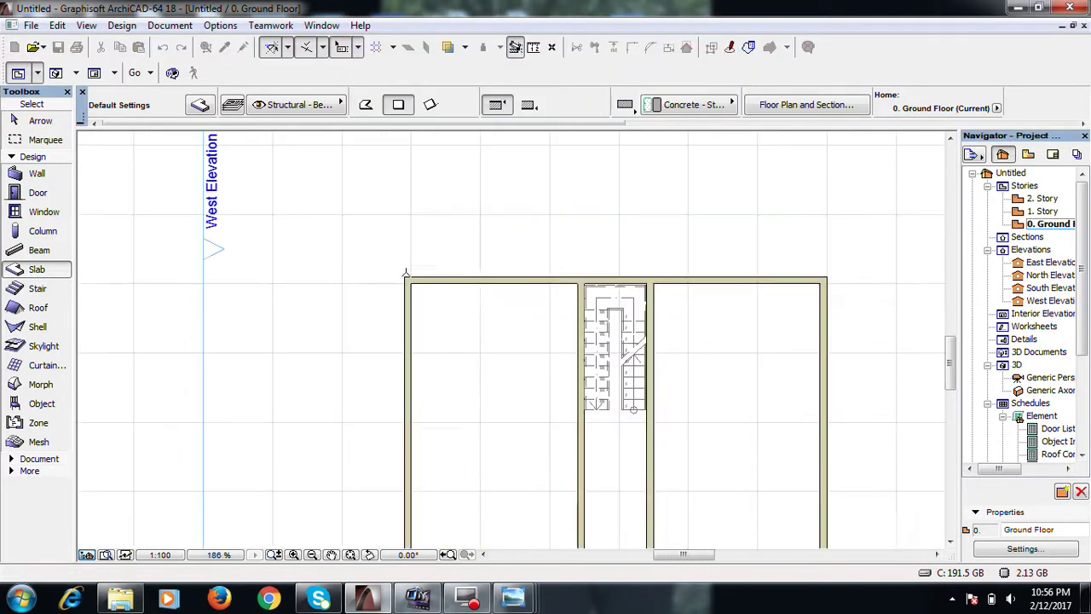
pyautogui.click(716, 444)
pyautogui.scroll(2, 716, 443)
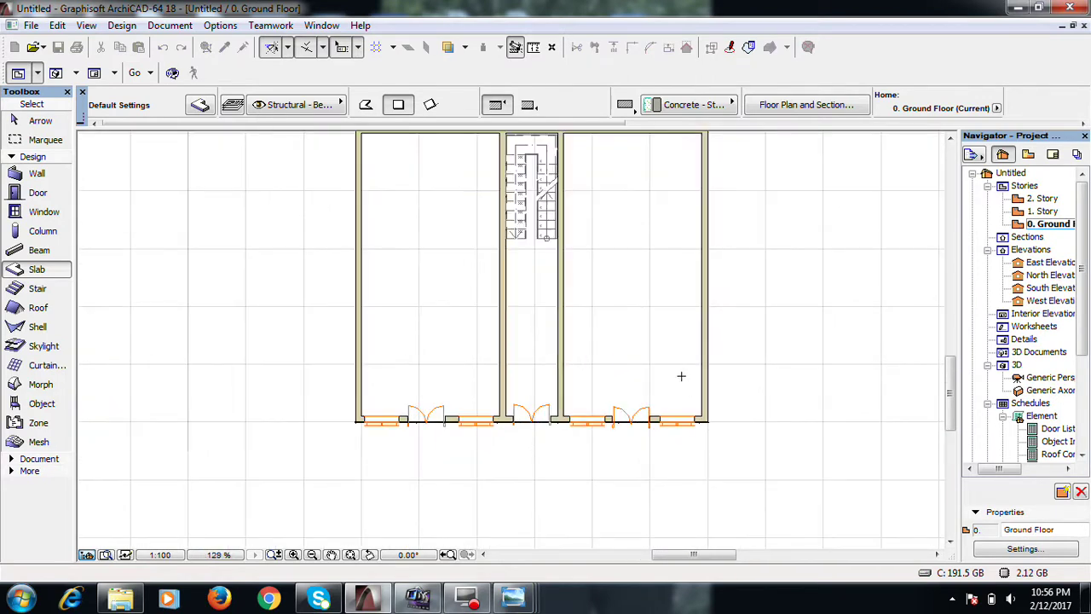
# Start a polygonal slab at the building's rear left outer corner and run its first edge 10200 to the front left outer corner
pyautogui.click(367, 104)
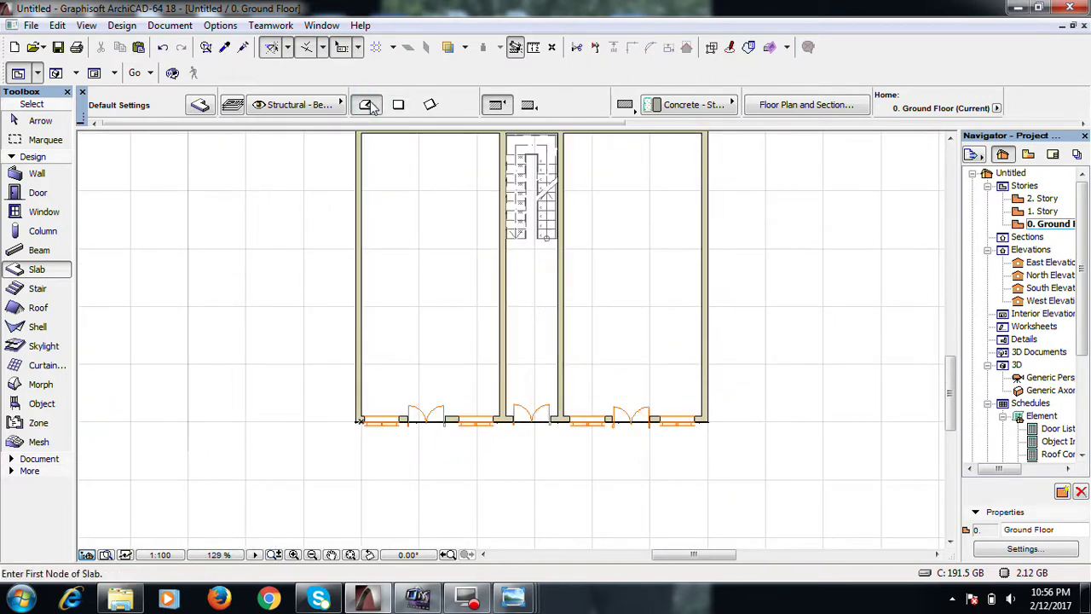
pyautogui.scroll(-1, 474, 208)
pyautogui.scroll(4, 554, 222)
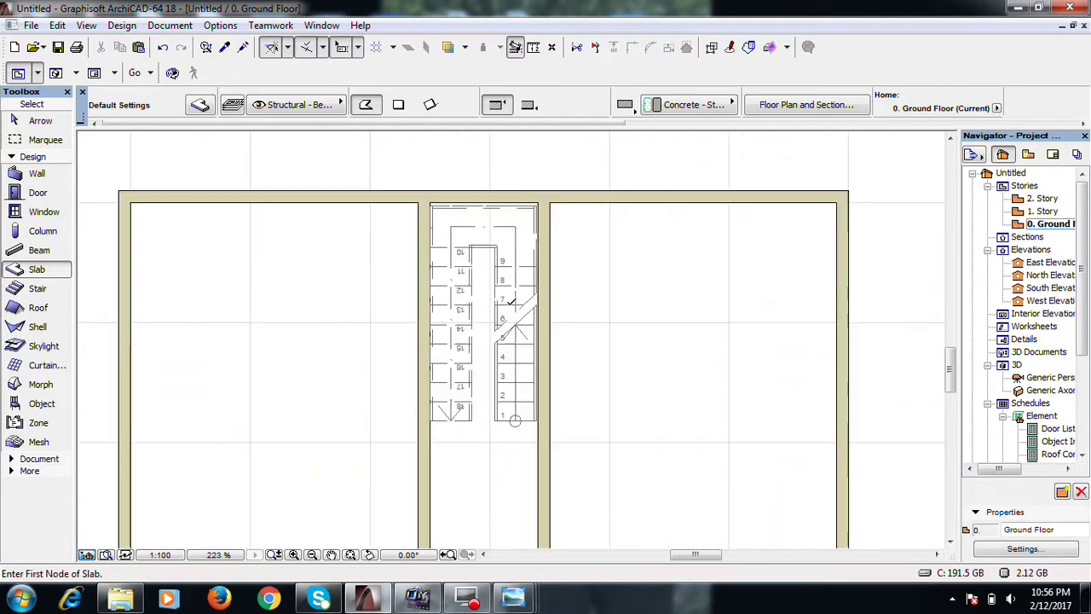
pyautogui.scroll(-2, 620, 231)
pyautogui.scroll(6, 251, 216)
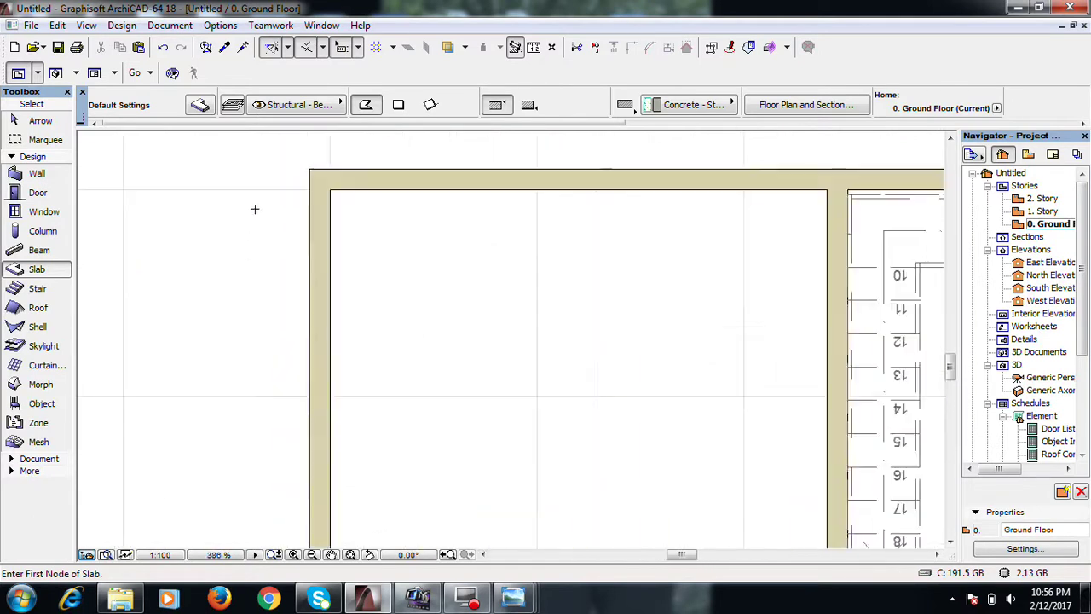
pyautogui.click(323, 158)
pyautogui.scroll(-6, 523, 176)
pyautogui.scroll(3, 463, 376)
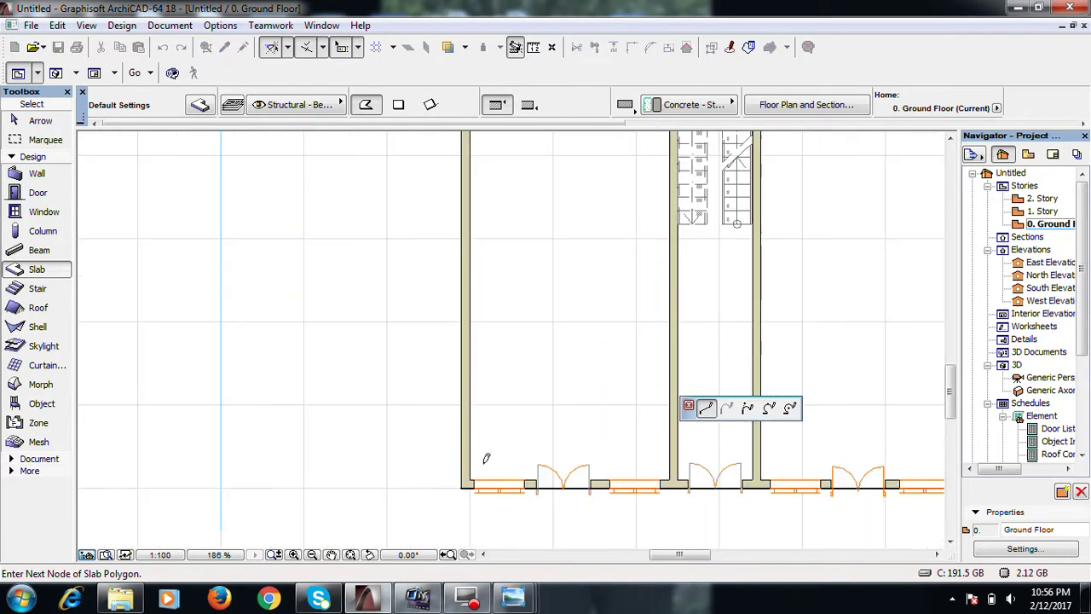
pyautogui.scroll(10, 465, 486)
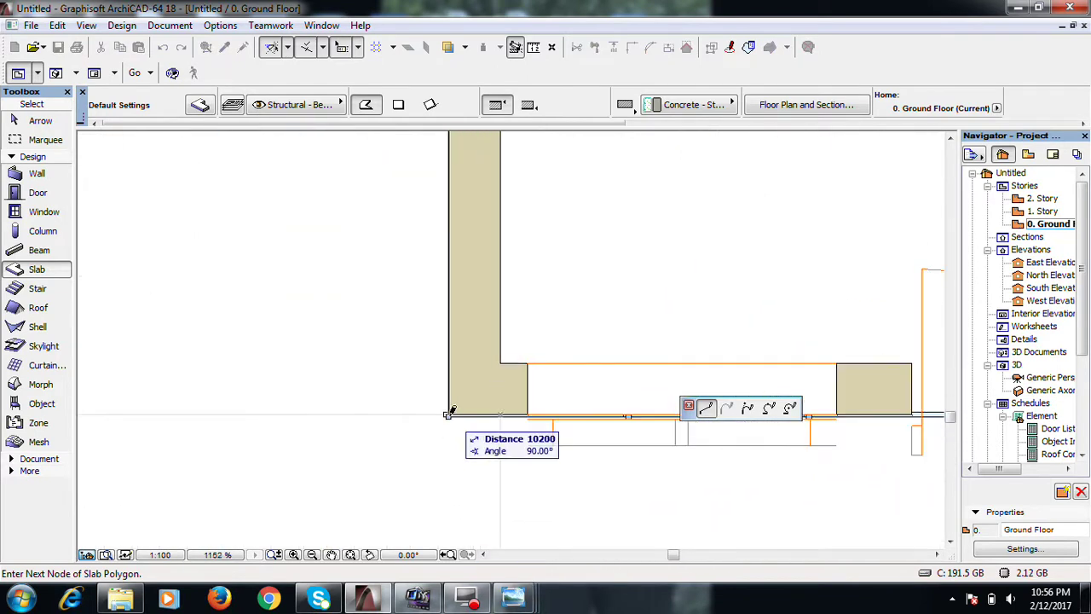
pyautogui.click(449, 414)
# Continue the slab outline along the front facade to the right outer corner, then 10200 back to the rear right outer corner
pyautogui.scroll(-8, 409, 465)
pyautogui.scroll(9, 614, 469)
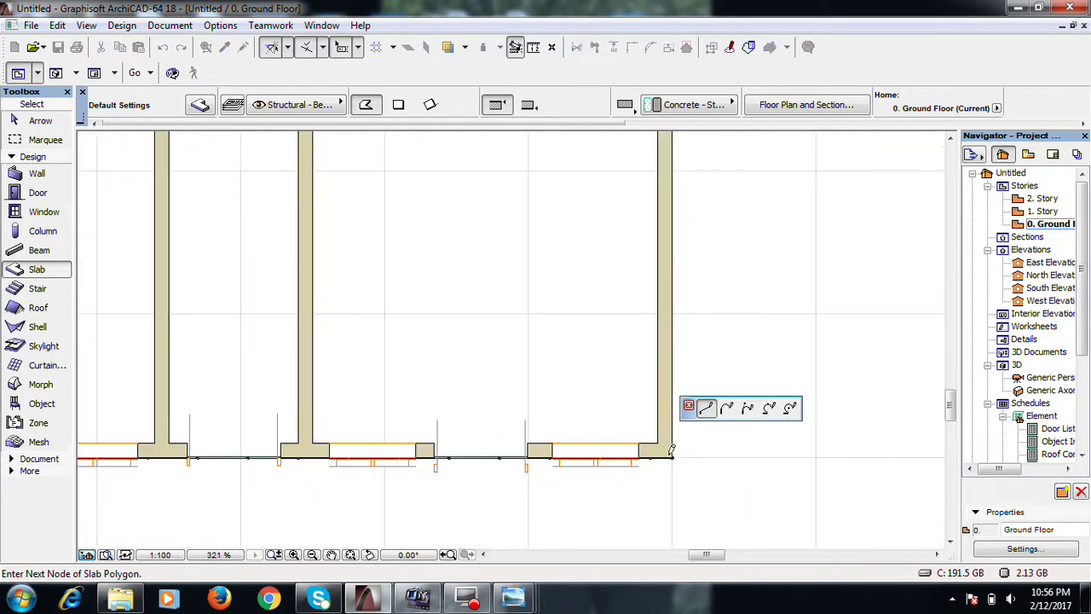
pyautogui.click(621, 492)
pyautogui.scroll(-12, 619, 487)
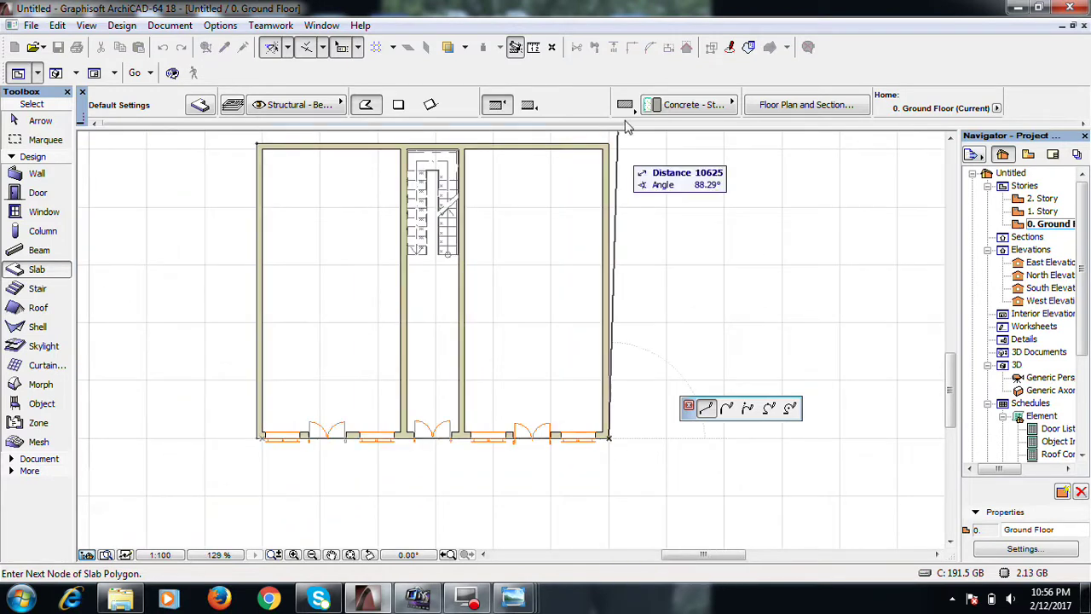
pyautogui.scroll(5, 623, 132)
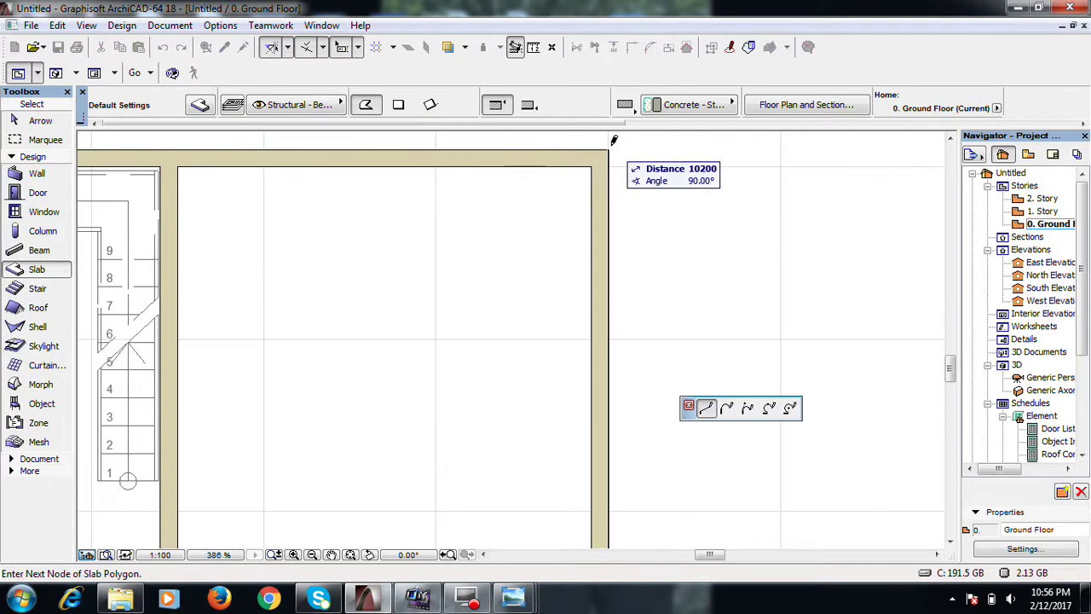
pyautogui.click(612, 142)
# Continue the slab outline from the rear right corner along the rear wall to the stairwell
pyautogui.scroll(-5, 612, 142)
pyautogui.scroll(10, 563, 175)
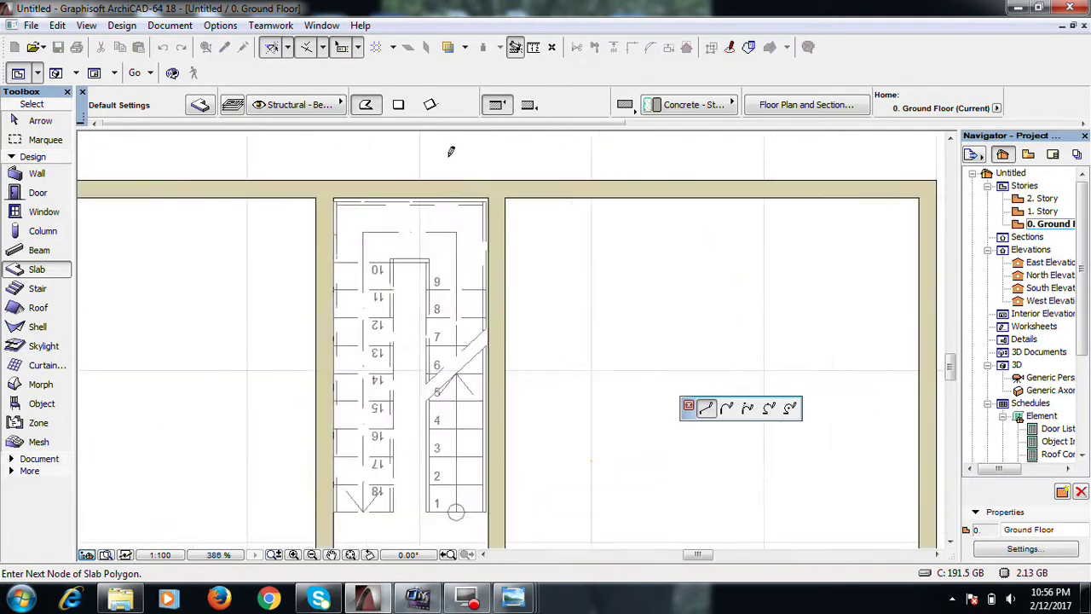
# Complete the ground floor slab outline along the rear wall, notching it around the stairwell, and close it at the northwest outer corner
pyautogui.click(592, 198)
pyautogui.scroll(-7, 589, 324)
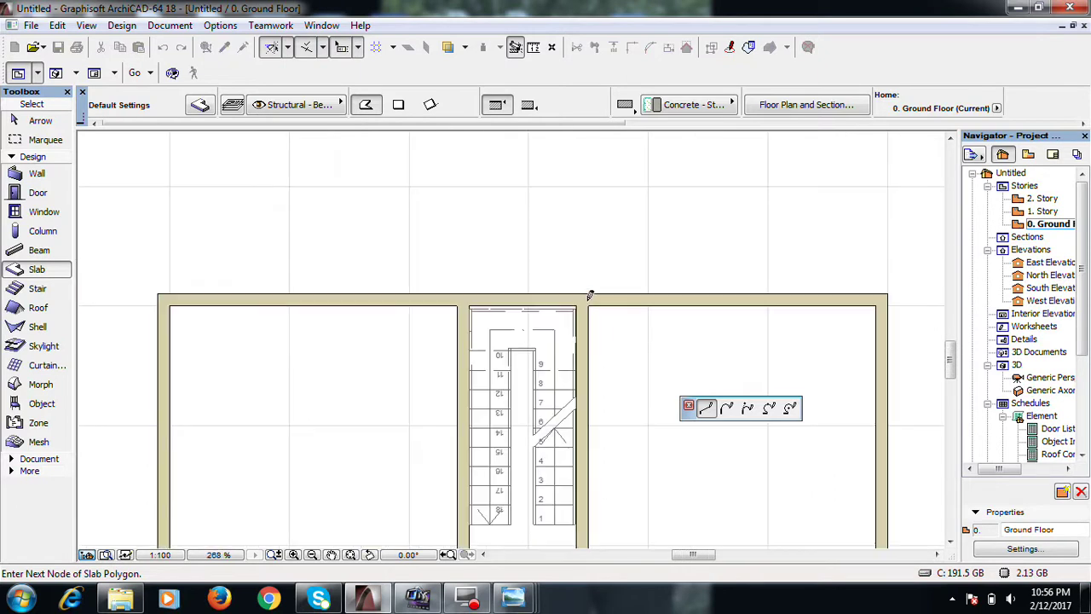
pyautogui.scroll(-4, 584, 445)
pyautogui.scroll(4, 584, 465)
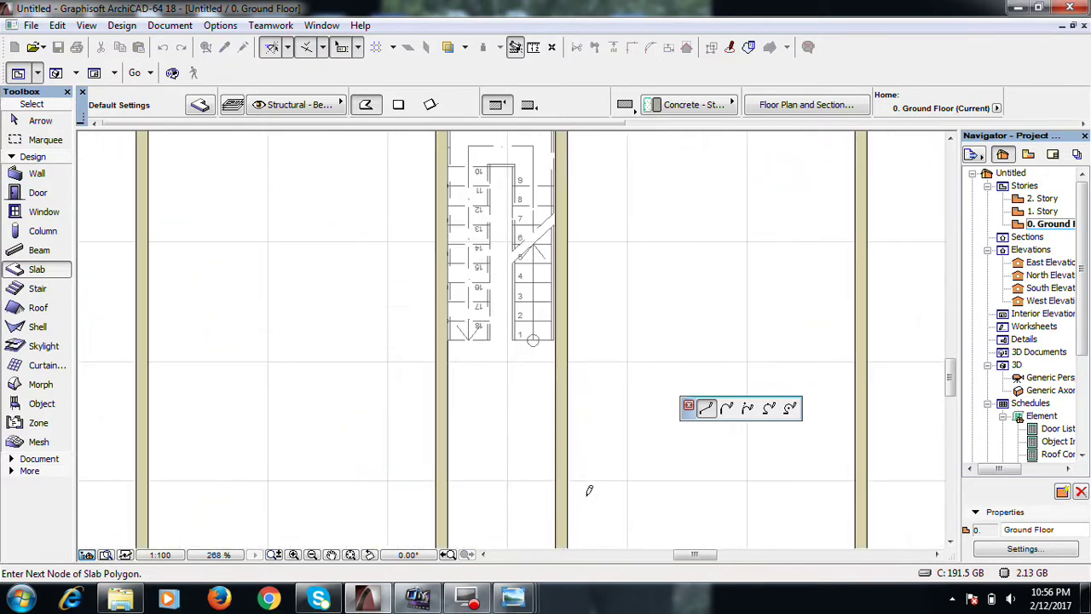
pyautogui.click(568, 351)
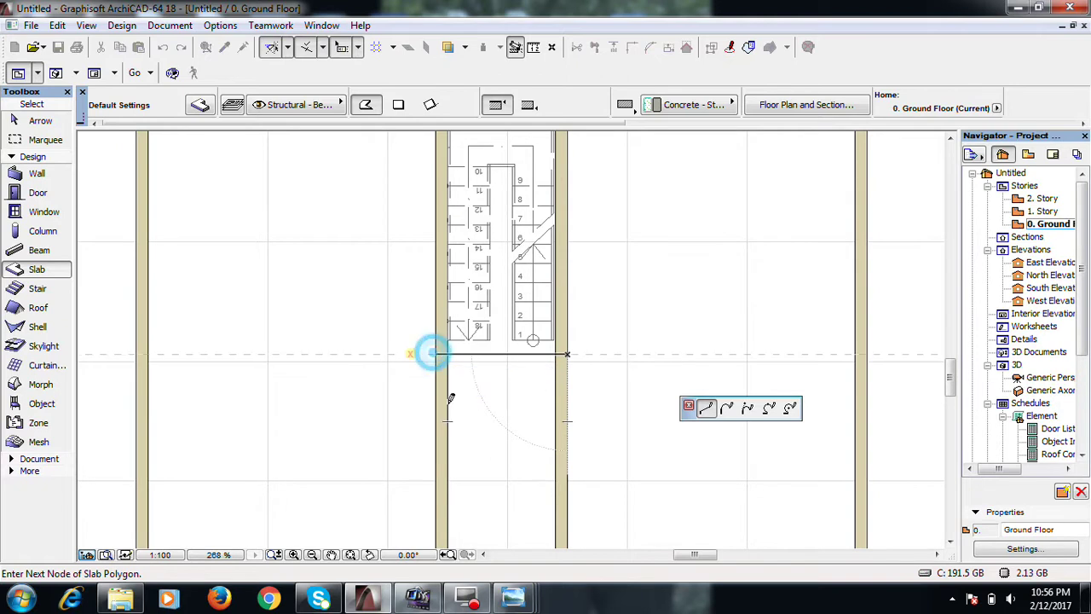
pyautogui.click(435, 351)
pyautogui.scroll(-3, 434, 351)
pyautogui.scroll(4, 456, 264)
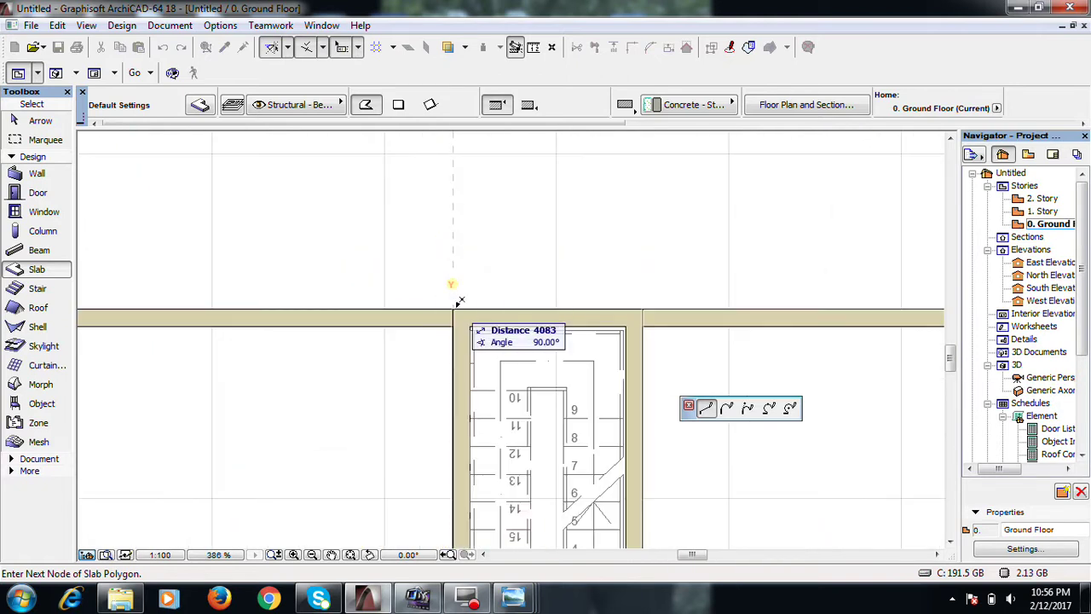
pyautogui.click(456, 305)
pyautogui.scroll(-3, 456, 304)
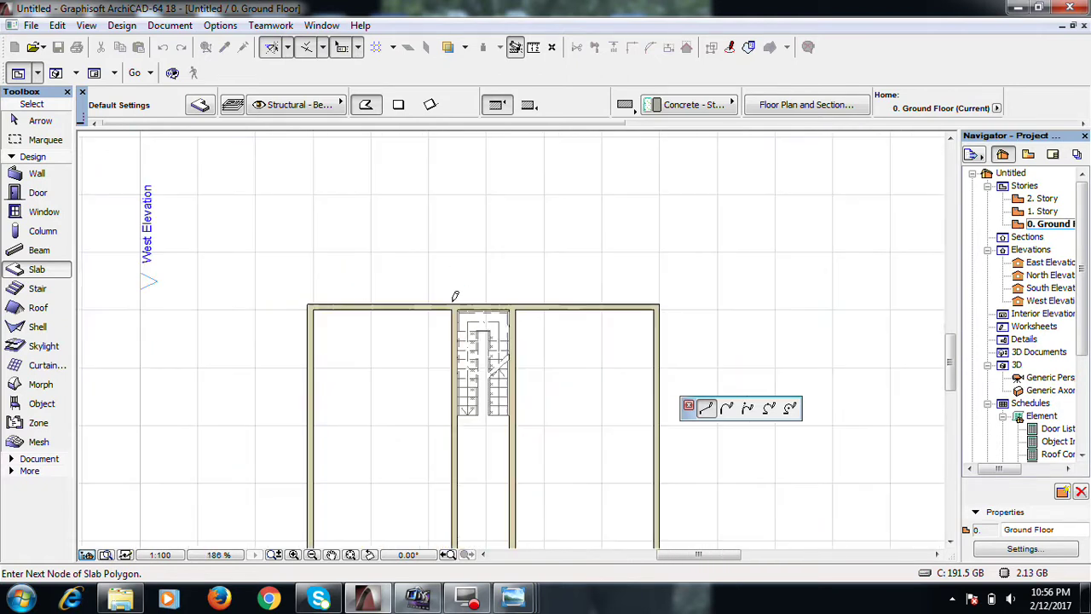
pyautogui.doubleClick(312, 301)
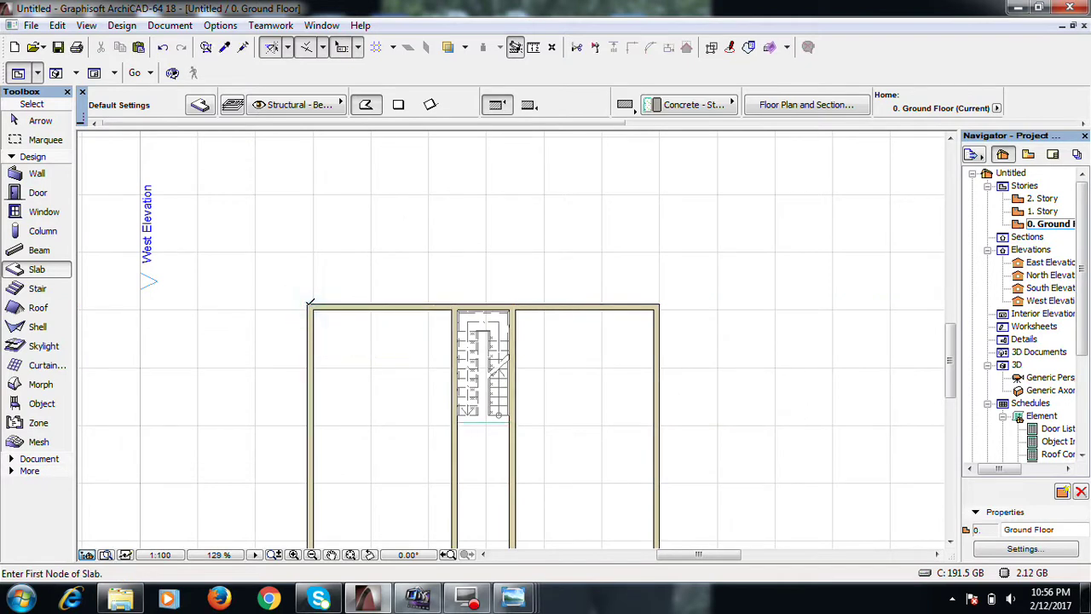
pyautogui.press('Escape')
pyautogui.click(585, 402)
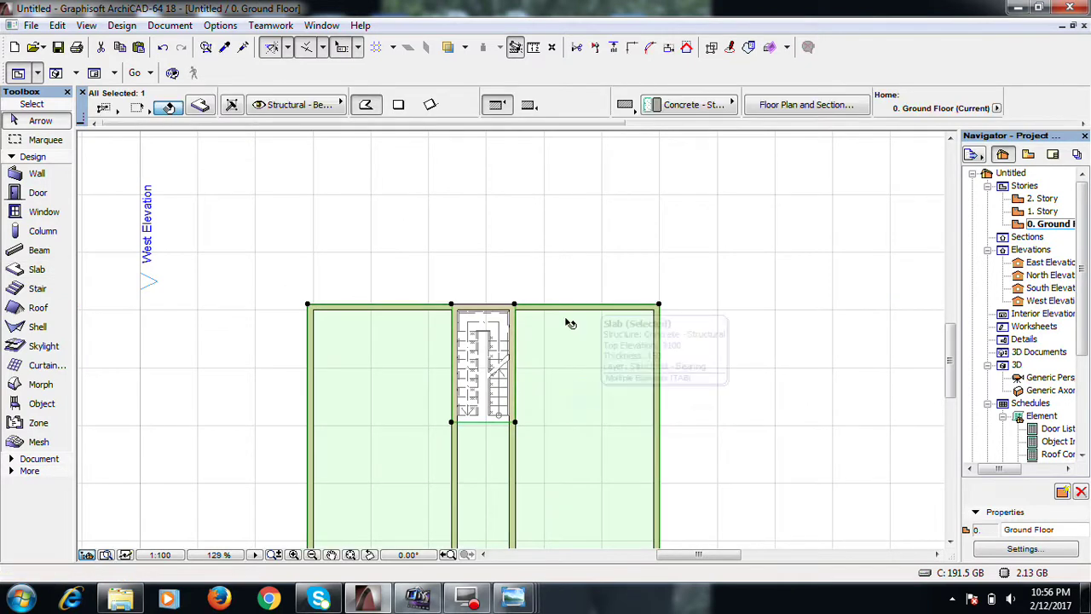
pyautogui.press('Escape')
# Open the perspective 3D view of the whole building
pyautogui.click(54, 74)
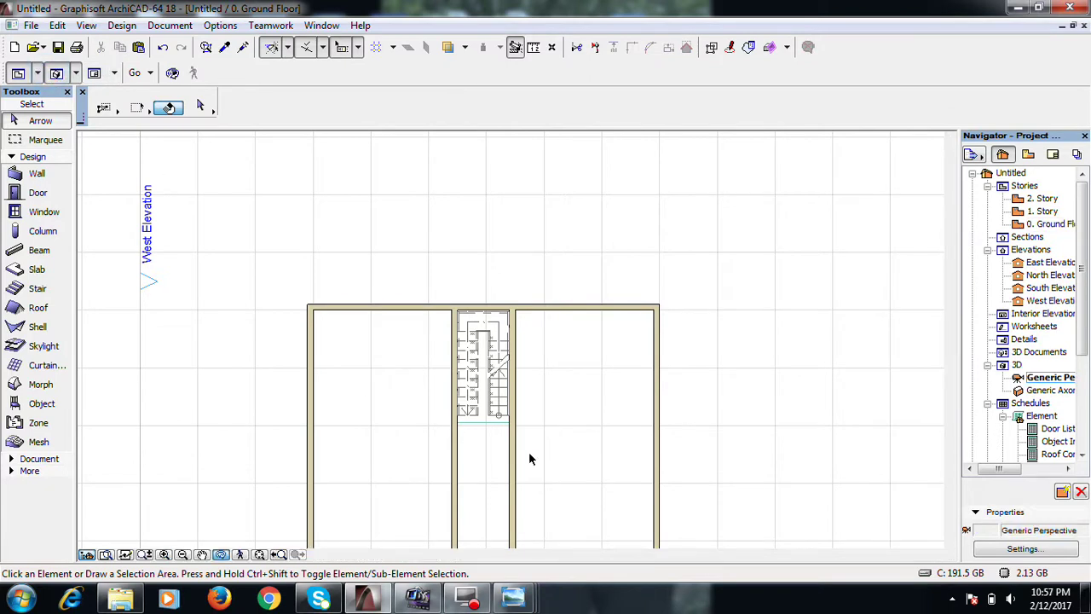
pyautogui.hotkey('ctrl', 'a')
pyautogui.hotkey('ctrl', 'd')
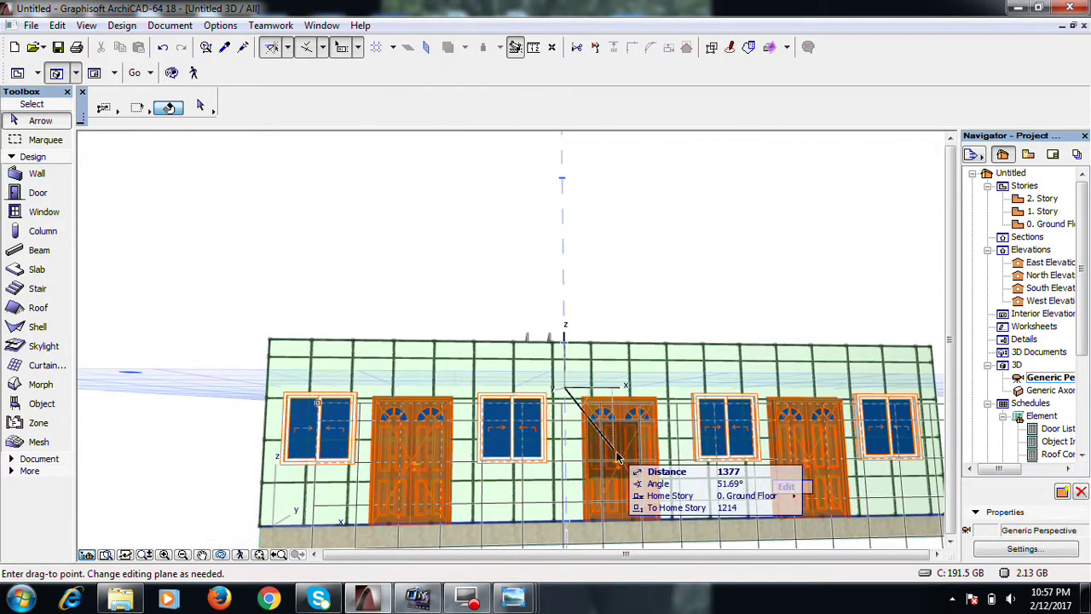
pyautogui.press('Escape')
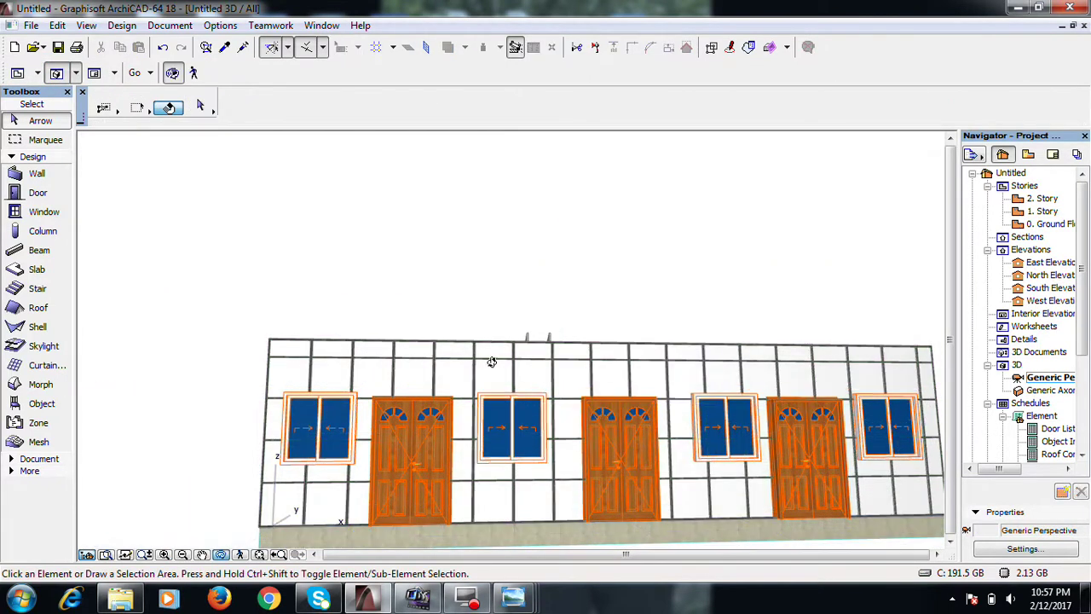
# Examine the stairwell opening in the new slab and the building's outer side in 3D
pyautogui.click(492, 361)
pyautogui.keyDown('shift'); pyautogui.moveTo(567, 397); pyautogui.dragTo(596, 414, button='middle'); pyautogui.keyUp('shift')
pyautogui.scroll(3, 500, 333)
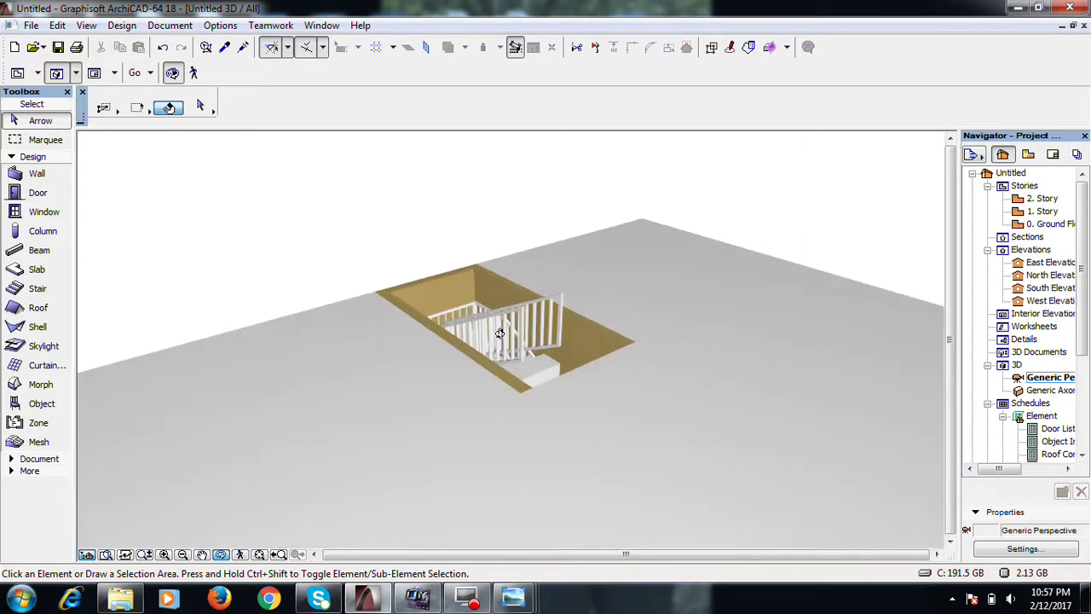
pyautogui.scroll(10, 500, 333)
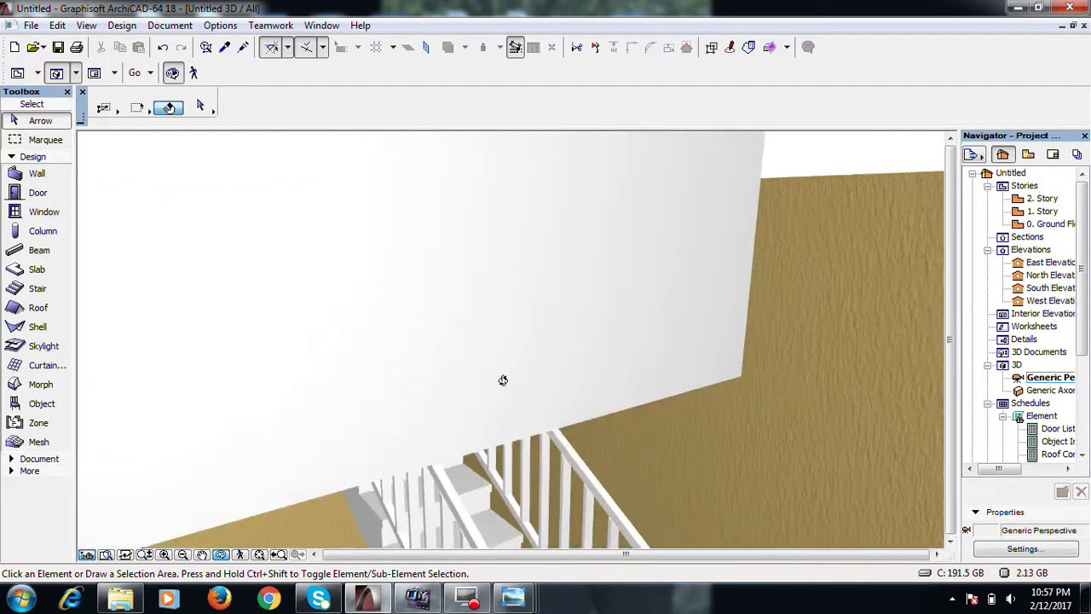
pyautogui.scroll(-10, 504, 383)
pyautogui.keyDown('shift'); pyautogui.moveTo(714, 285); pyautogui.dragTo(392, 280, button='middle'); pyautogui.keyUp('shift')
pyautogui.scroll(-5, 506, 305)
pyautogui.moveTo(476, 469); pyautogui.dragTo(518, 395)
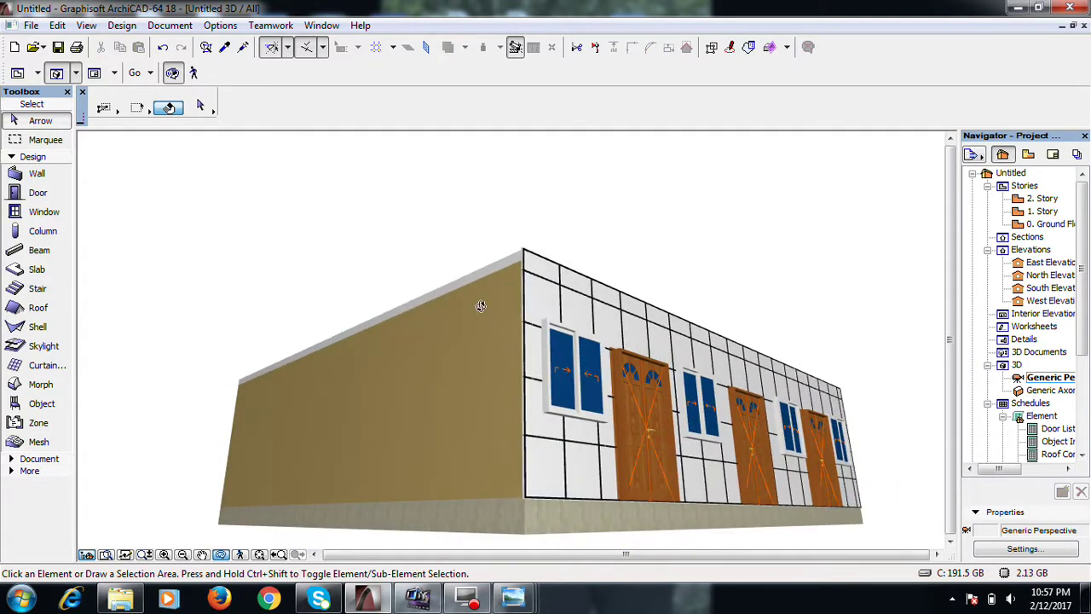
# Select the slab in 3D and examine how its edge meets the side wall and front curtain wall
pyautogui.scroll(4, 483, 275)
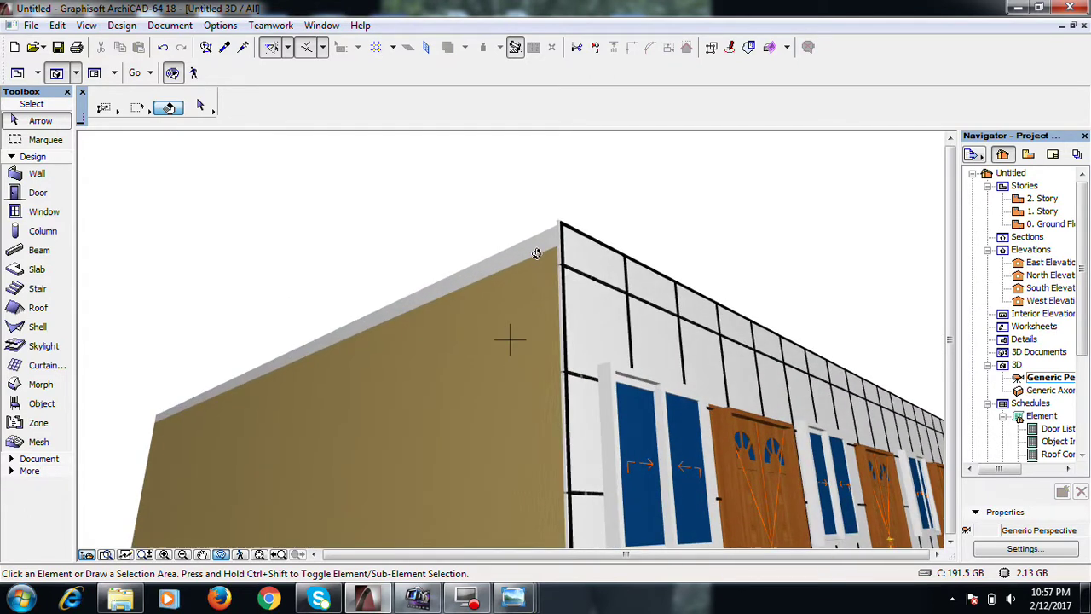
pyautogui.scroll(-2, 542, 246)
pyautogui.click(543, 245)
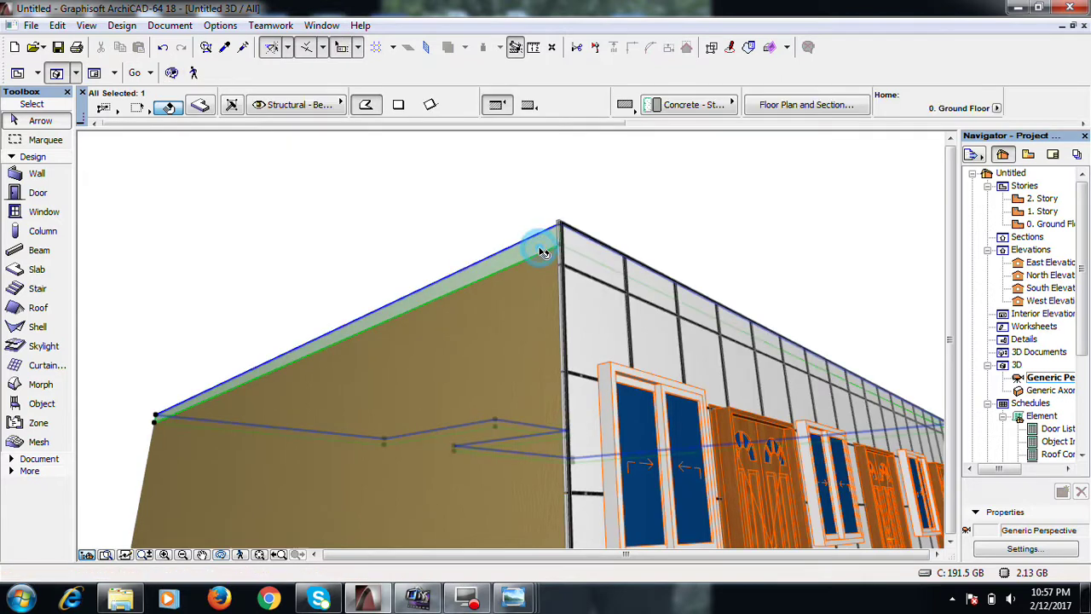
pyautogui.scroll(3, 541, 255)
pyautogui.scroll(-5, 480, 324)
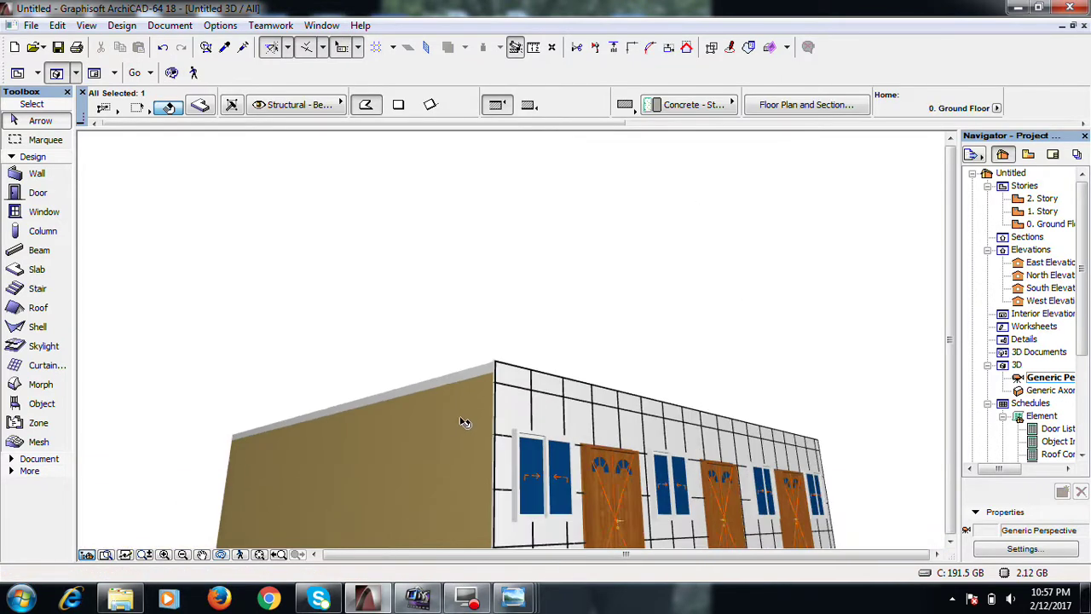
pyautogui.keyDown('shift'); pyautogui.moveTo(539, 470); pyautogui.dragTo(430, 474, button='middle'); pyautogui.keyUp('shift')
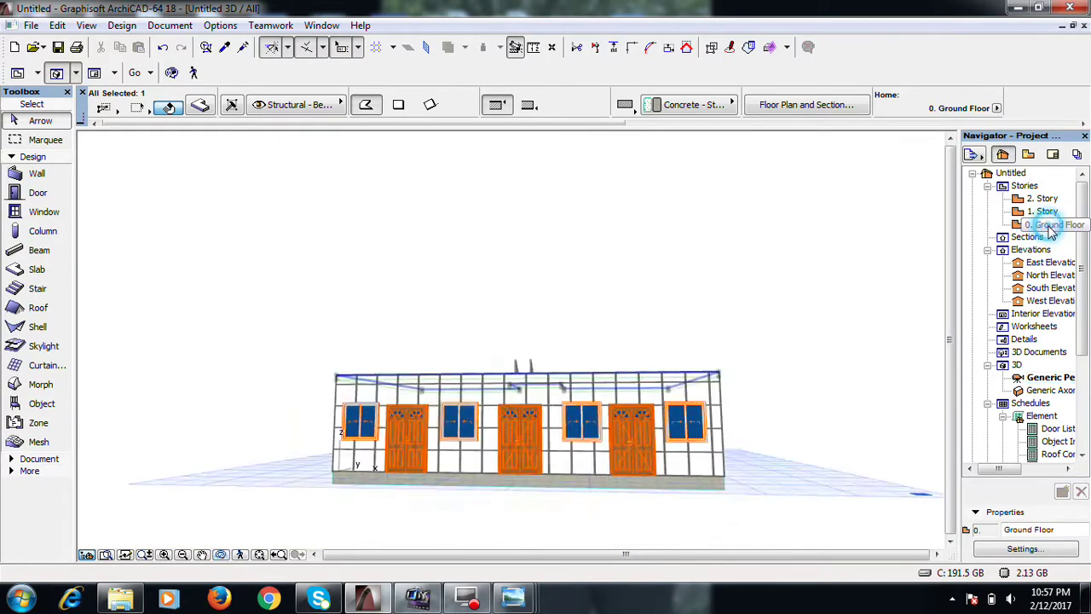
# Return to the ground floor plan and copy all building elements, including walls, openings, stair and slab
pyautogui.doubleClick(1049, 223)
pyautogui.scroll(-5, 530, 281)
pyautogui.scroll(2, 487, 273)
pyautogui.click(482, 264)
pyautogui.scroll(4, 610, 399)
pyautogui.scroll(2, 610, 399)
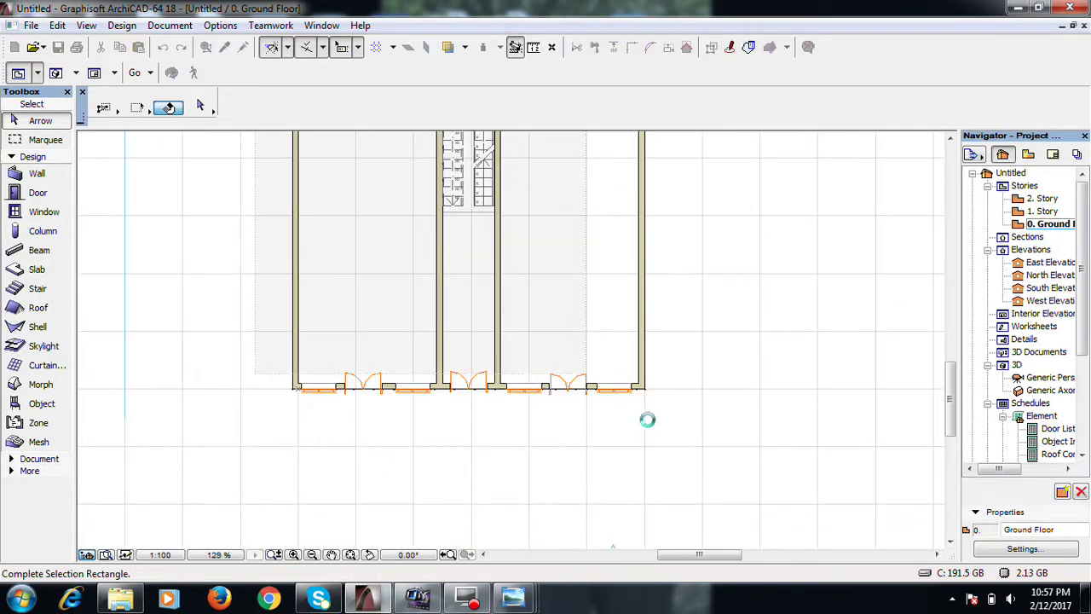
pyautogui.click(671, 430)
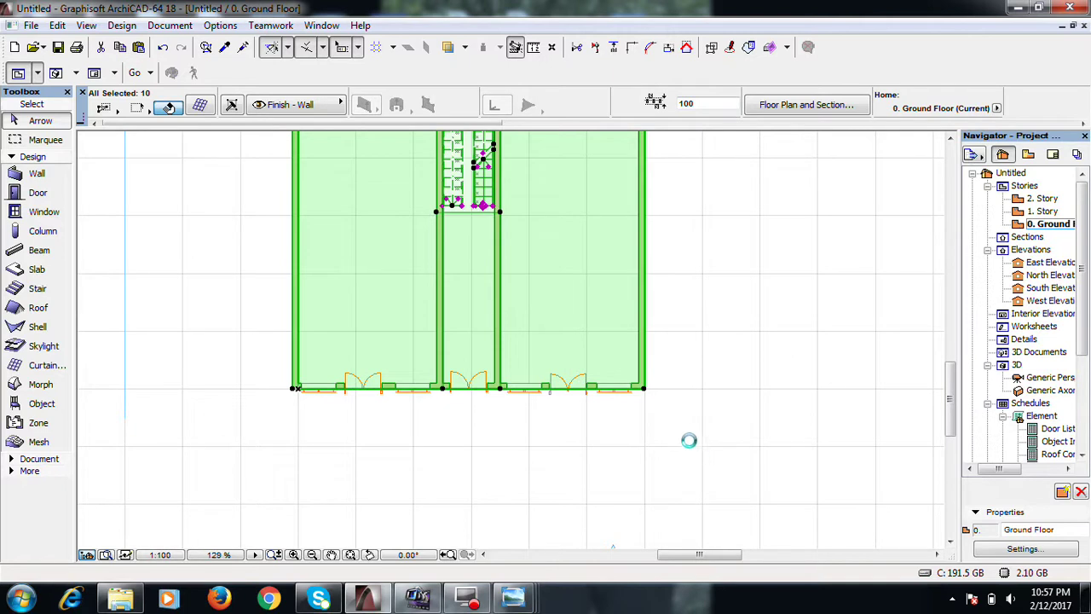
pyautogui.scroll(-3, 690, 445)
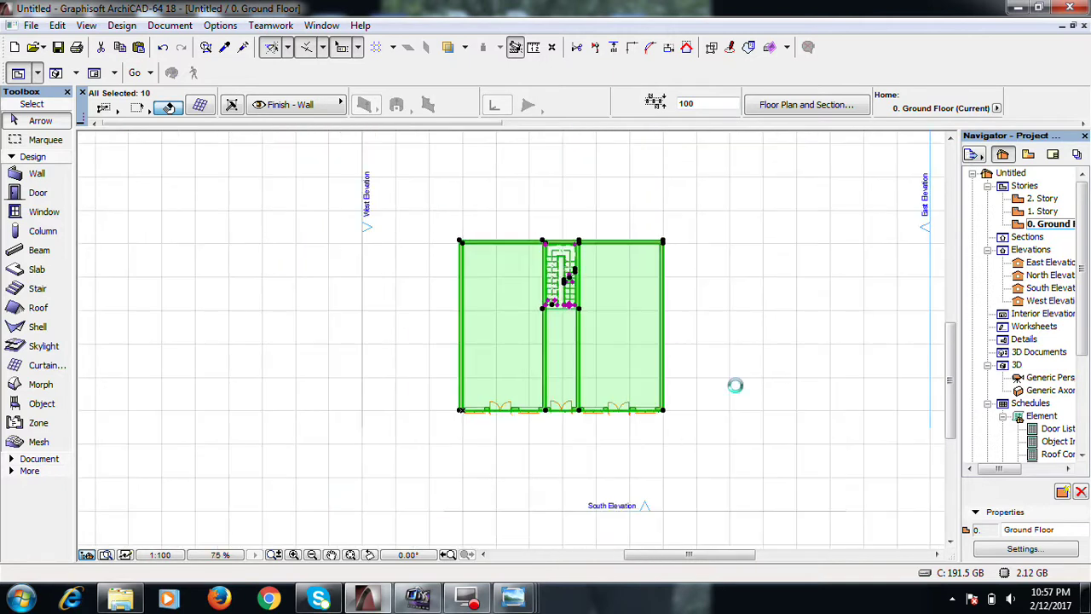
# Paste the copied ground floor elements onto Story 1 at their original location
pyautogui.doubleClick(1044, 212)
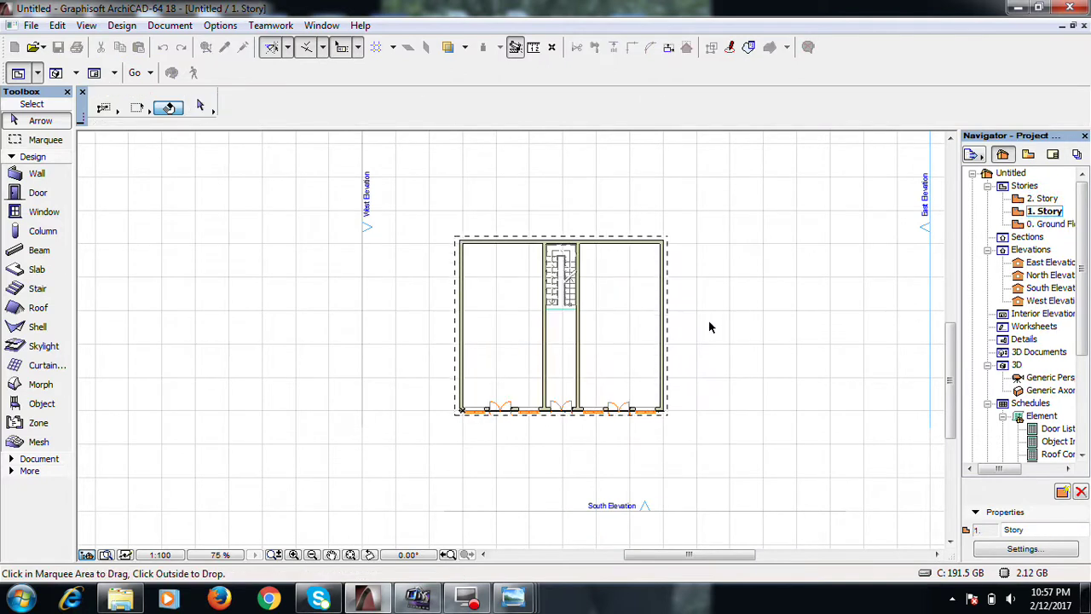
pyautogui.scroll(1, 623, 435)
pyautogui.scroll(5, 624, 433)
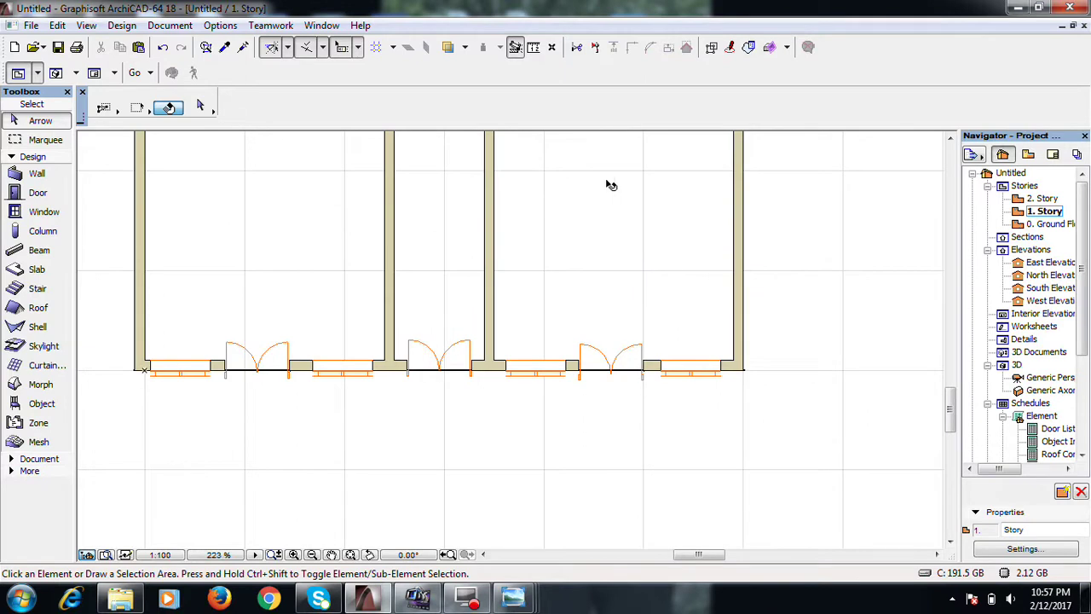
# Open the 3D view and examine the front facade of the two-storey building
pyautogui.click(56, 73)
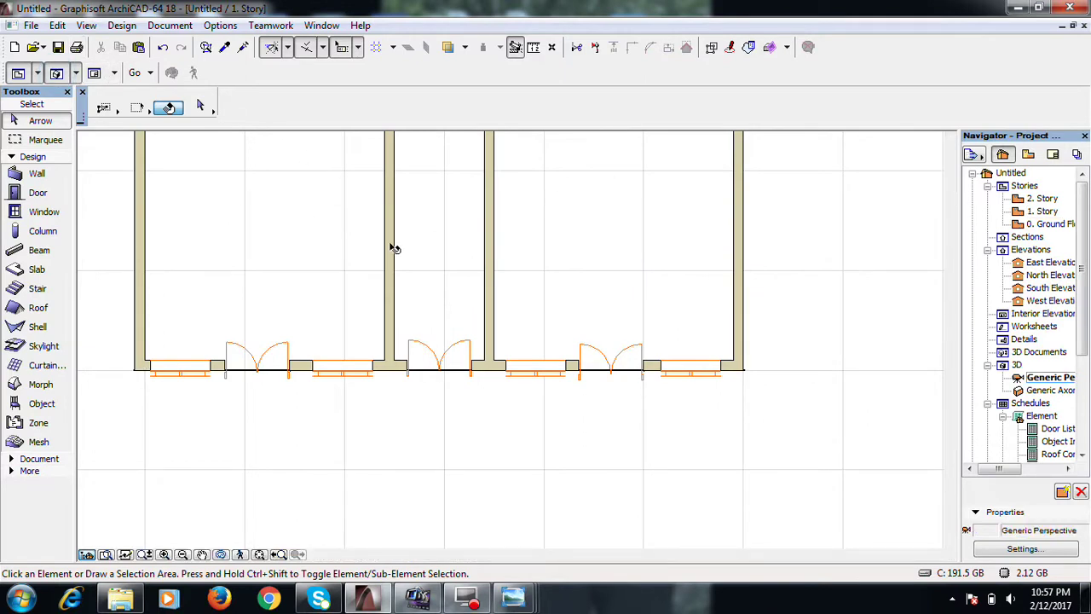
pyautogui.click(410, 403)
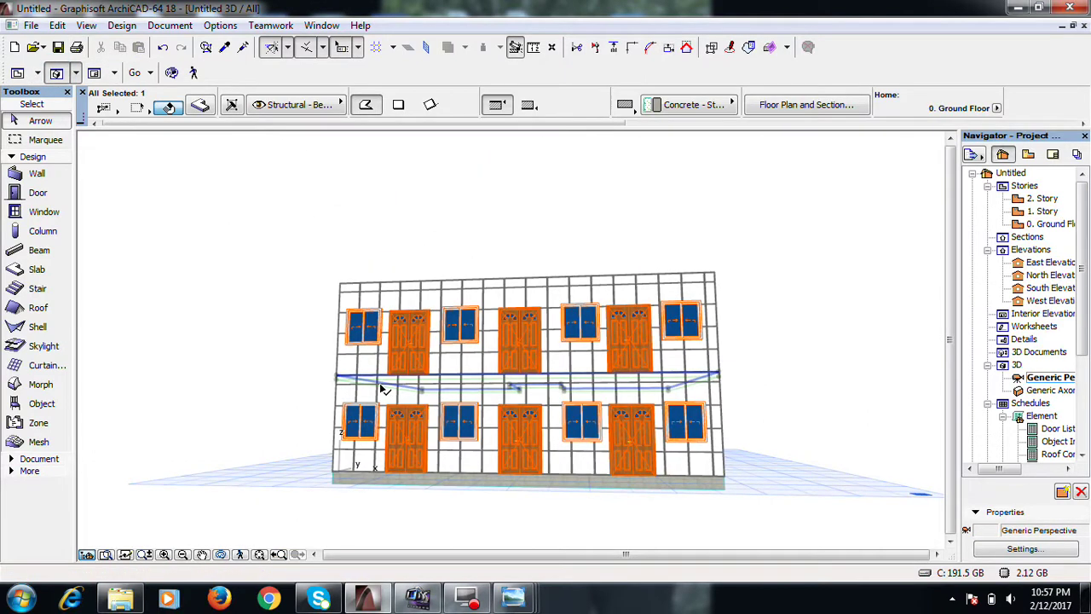
pyautogui.scroll(5, 382, 389)
pyautogui.click(358, 364)
pyautogui.click(358, 365)
pyautogui.press('Escape')
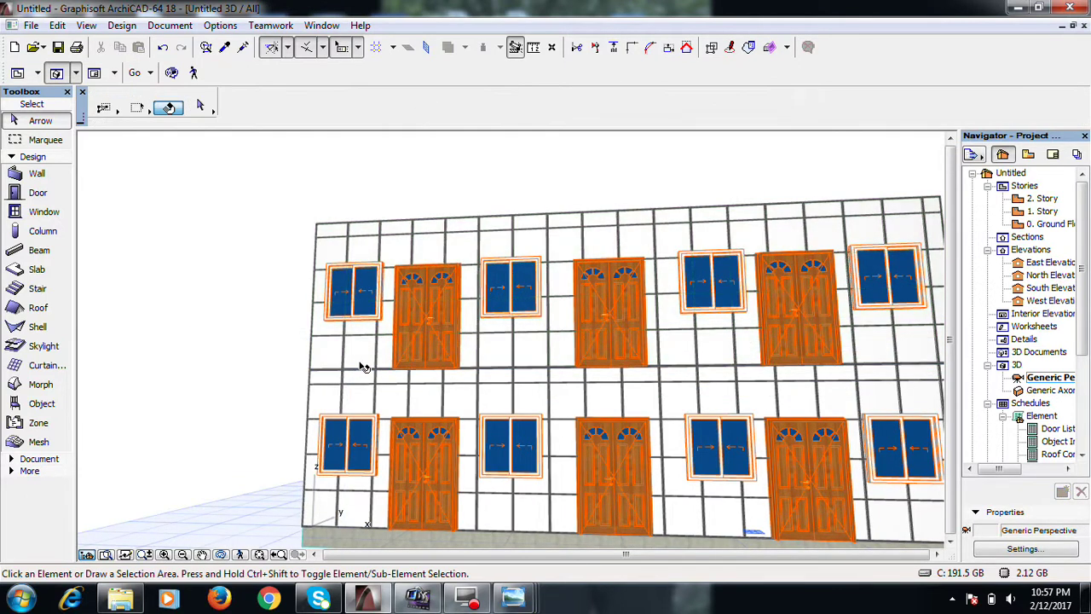
# Inspect the slab between the two storeys from the building's side corner
pyautogui.keyDown('shift'); pyautogui.moveTo(354, 341); pyautogui.dragTo(456, 355, button='middle'); pyautogui.keyUp('shift')
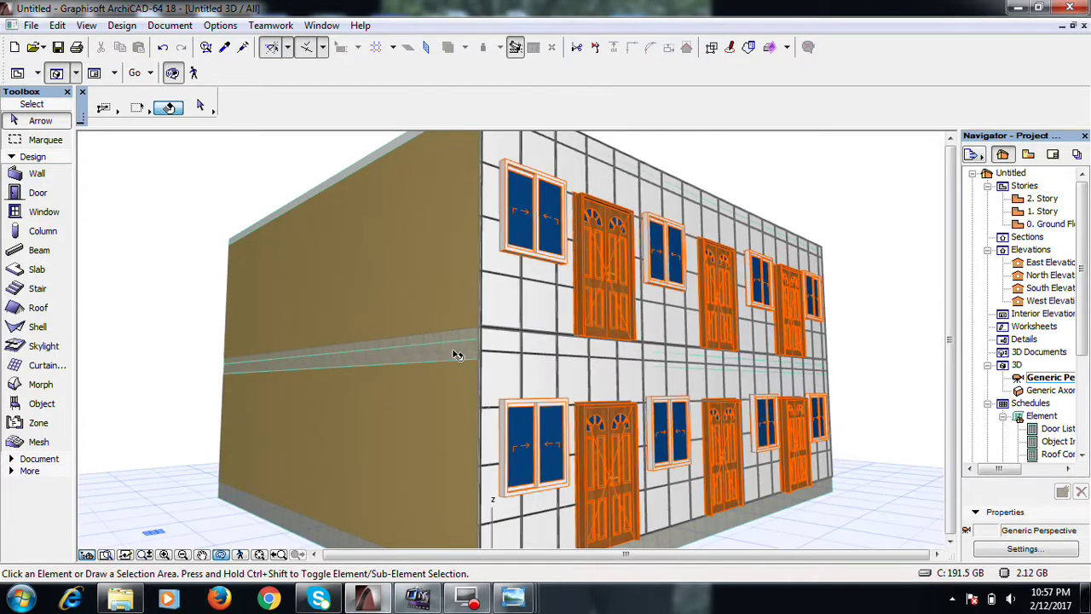
pyautogui.click(456, 355)
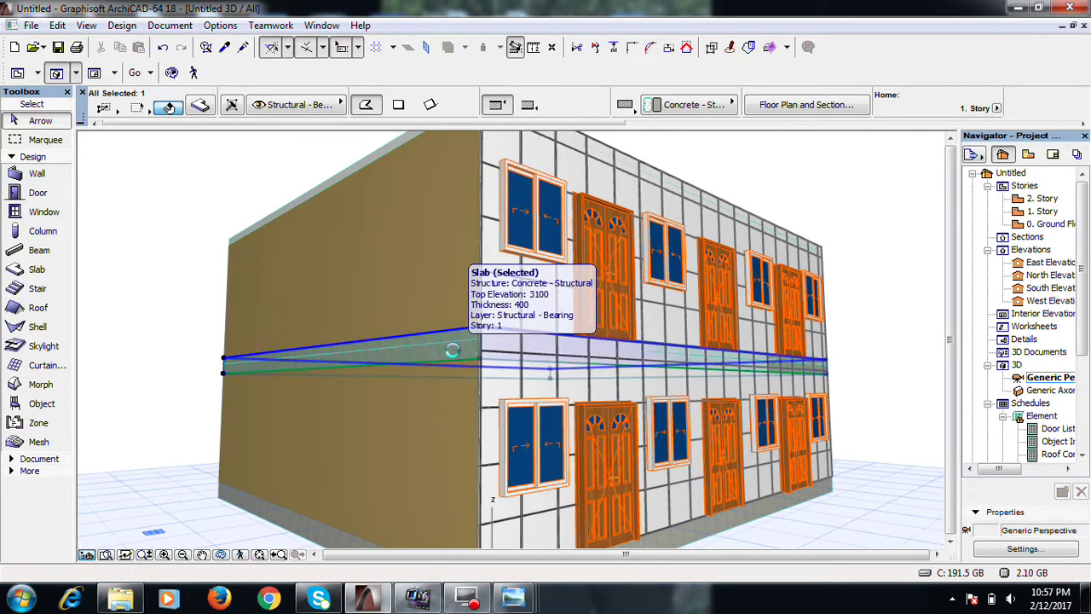
pyautogui.press('Escape')
pyautogui.scroll(3, 469, 336)
pyautogui.scroll(-5, 469, 335)
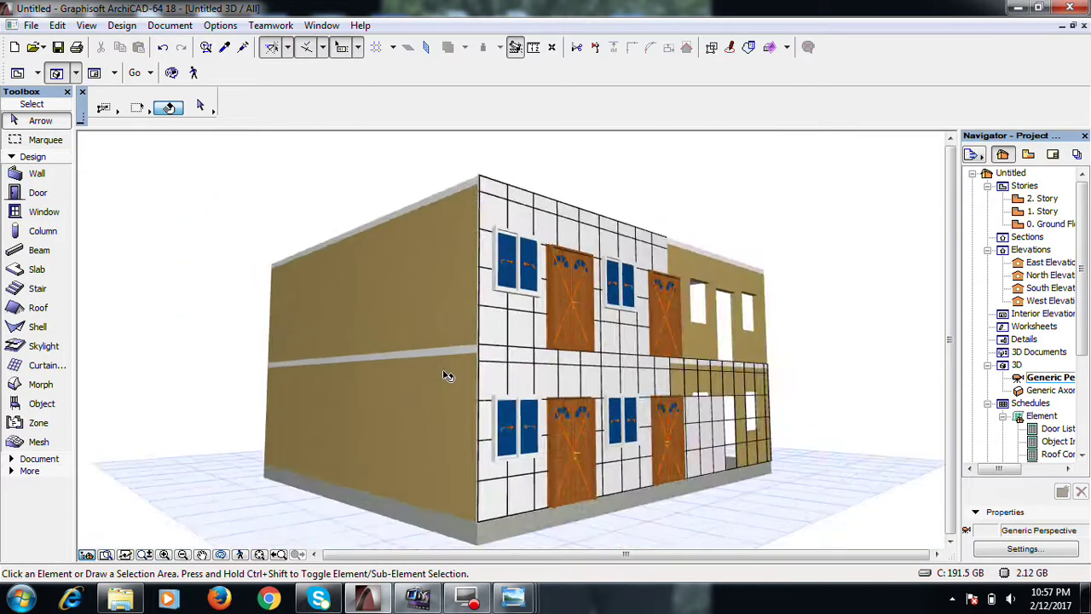
# Delete the three double doors from the upper storey's front facade
pyautogui.keyDown('shift'); pyautogui.moveTo(446, 375); pyautogui.dragTo(686, 349, button='middle'); pyautogui.keyUp('shift')
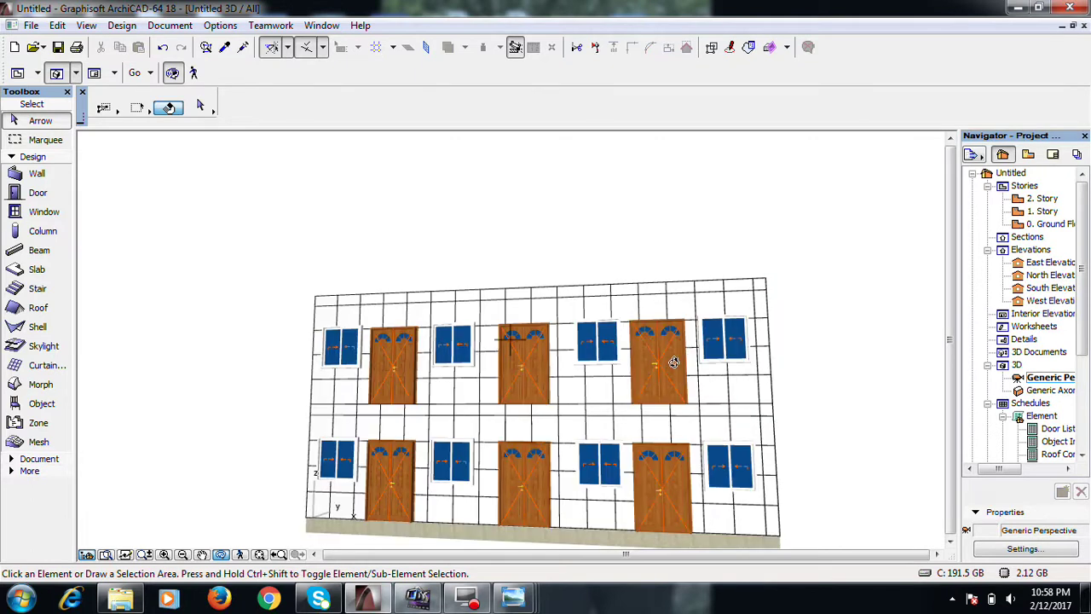
pyautogui.click(675, 363)
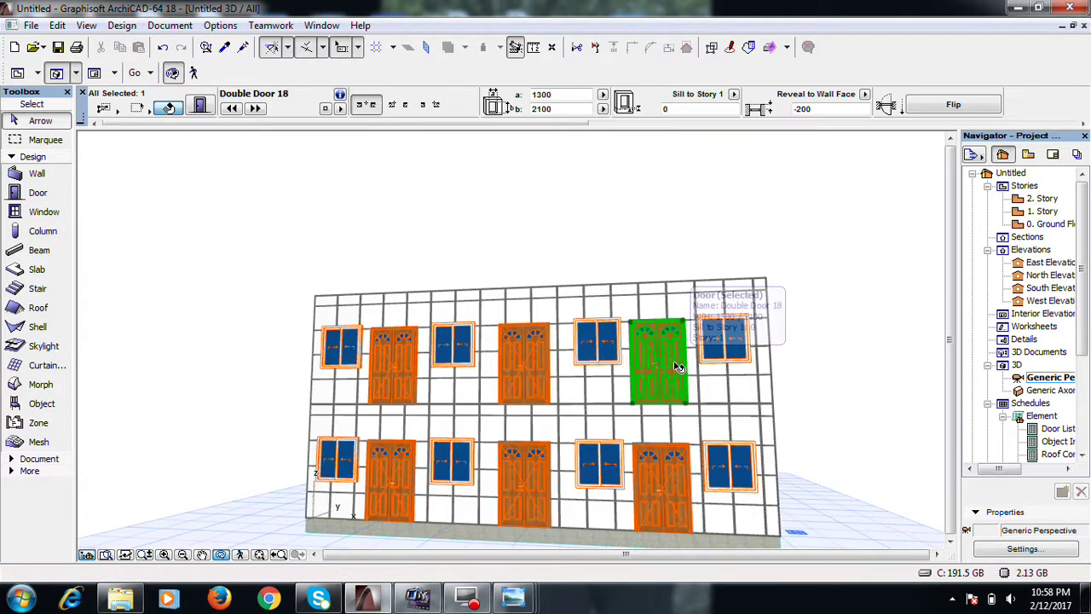
pyautogui.press('Delete')
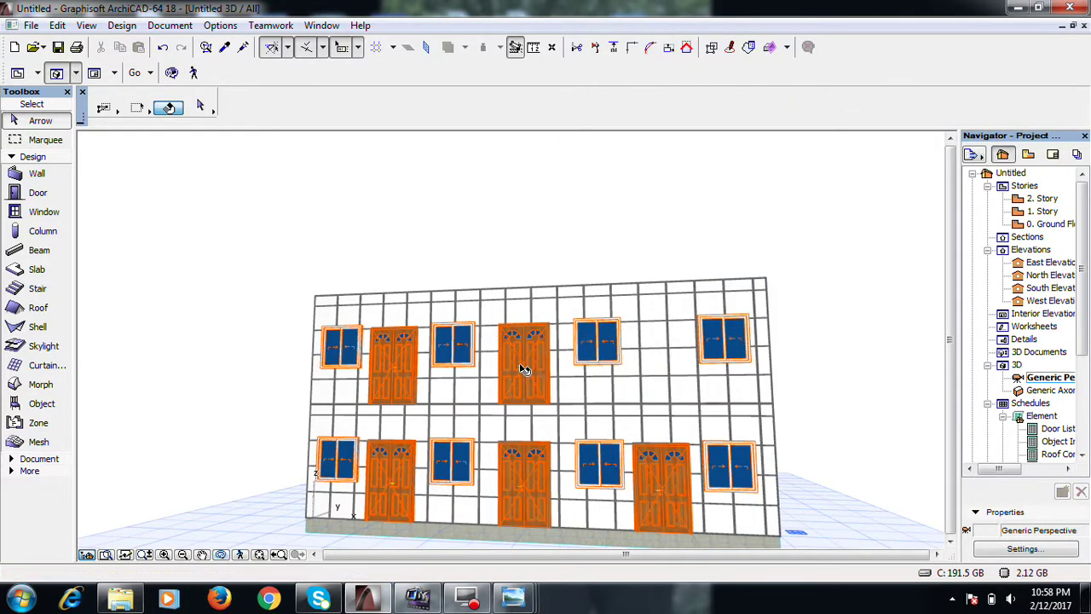
pyautogui.click(523, 368)
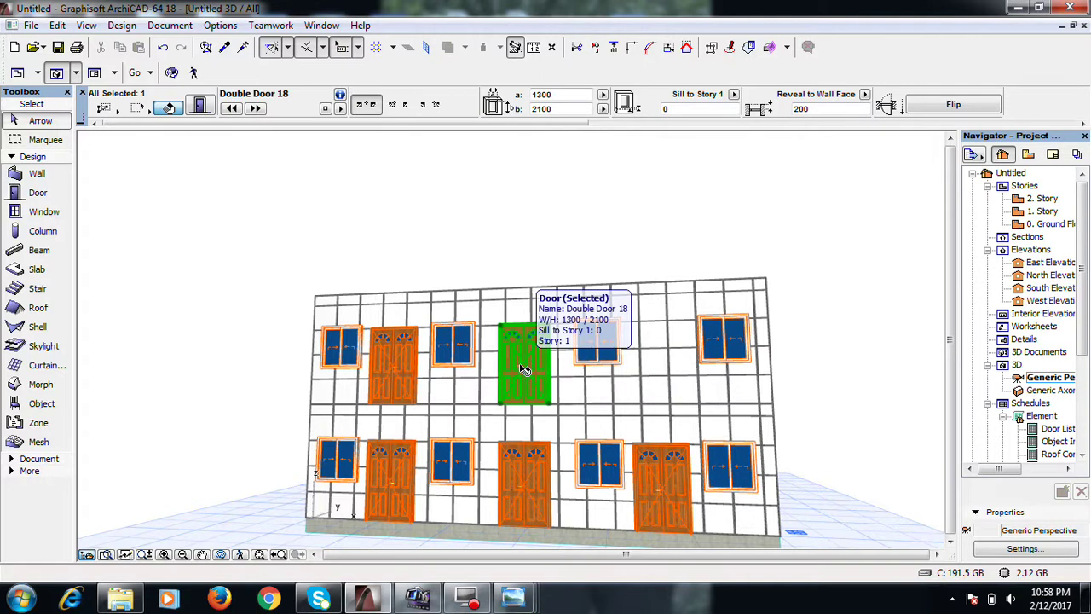
pyautogui.press('Delete')
pyautogui.click(392, 368)
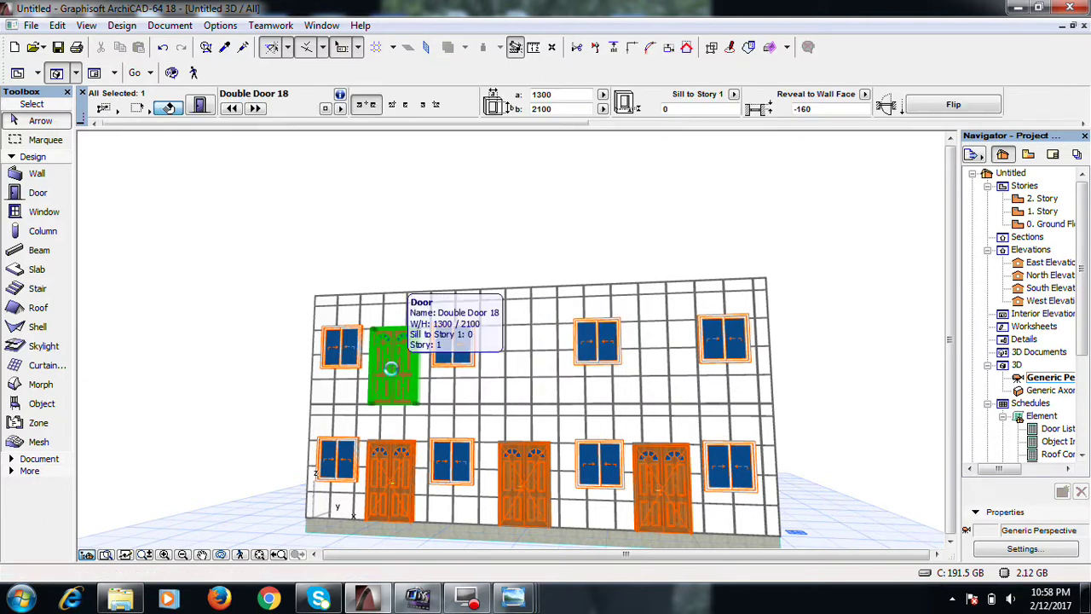
pyautogui.press('Delete')
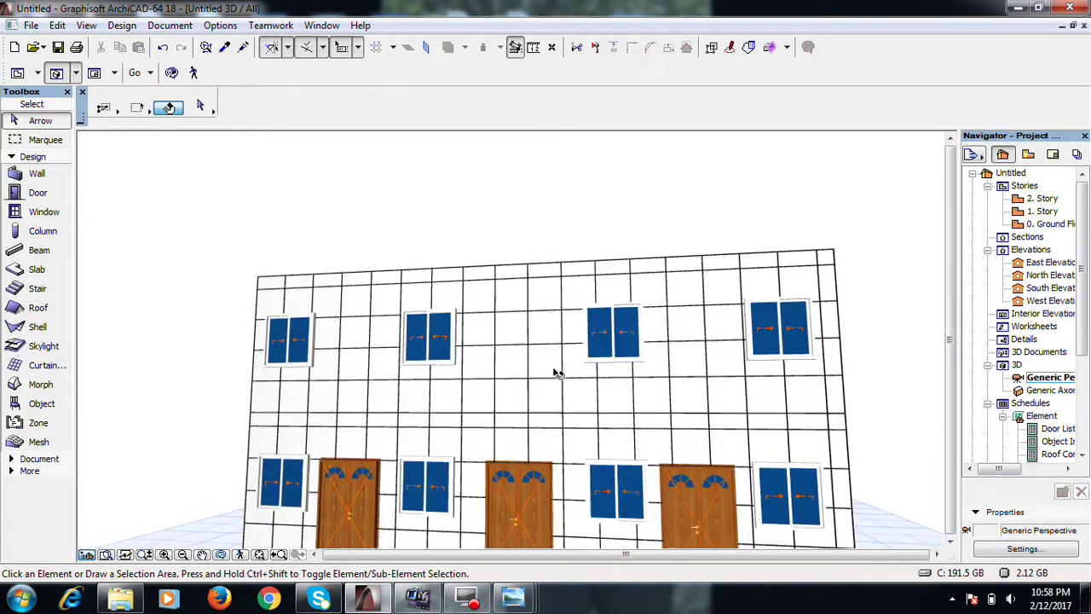
# Open the Story 1 floor plan and check the curtain wall's end at the building's front right corner
pyautogui.doubleClick(1049, 211)
pyautogui.click(709, 380)
pyautogui.scroll(5, 753, 370)
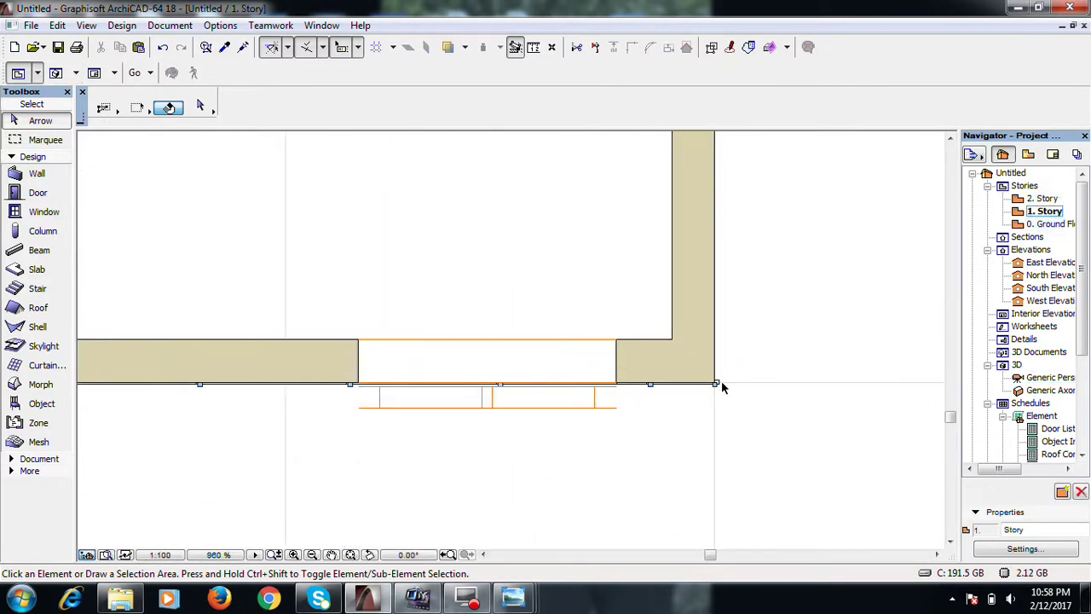
pyautogui.click(719, 384)
pyautogui.click(721, 378)
pyautogui.click(720, 384)
pyautogui.click(720, 383)
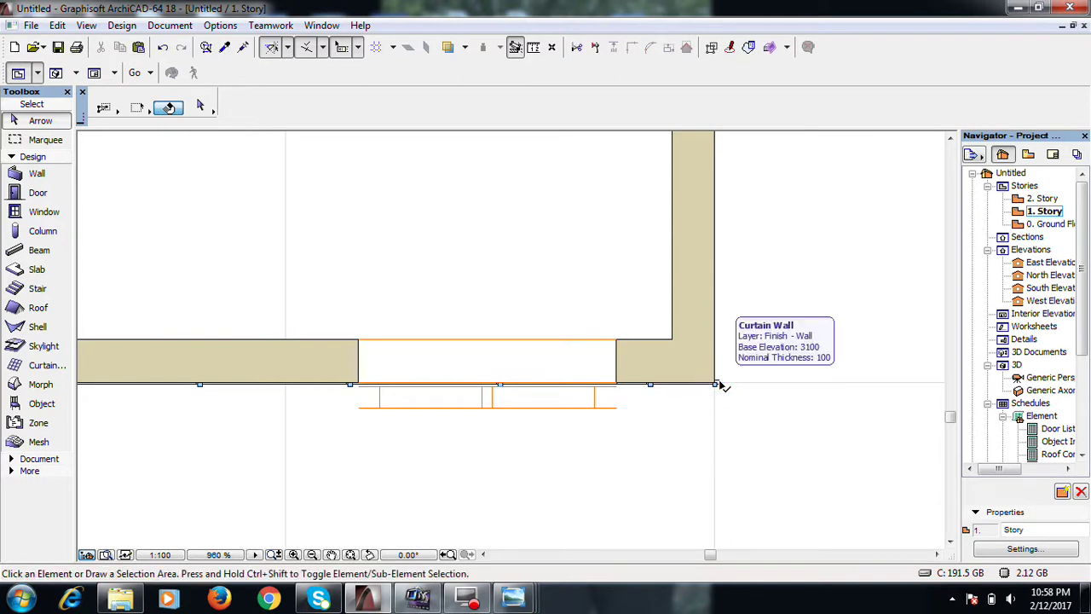
# Switch to the desktop and view the reference render 454, examining its facade, then put it away
pyautogui.press('super+d')
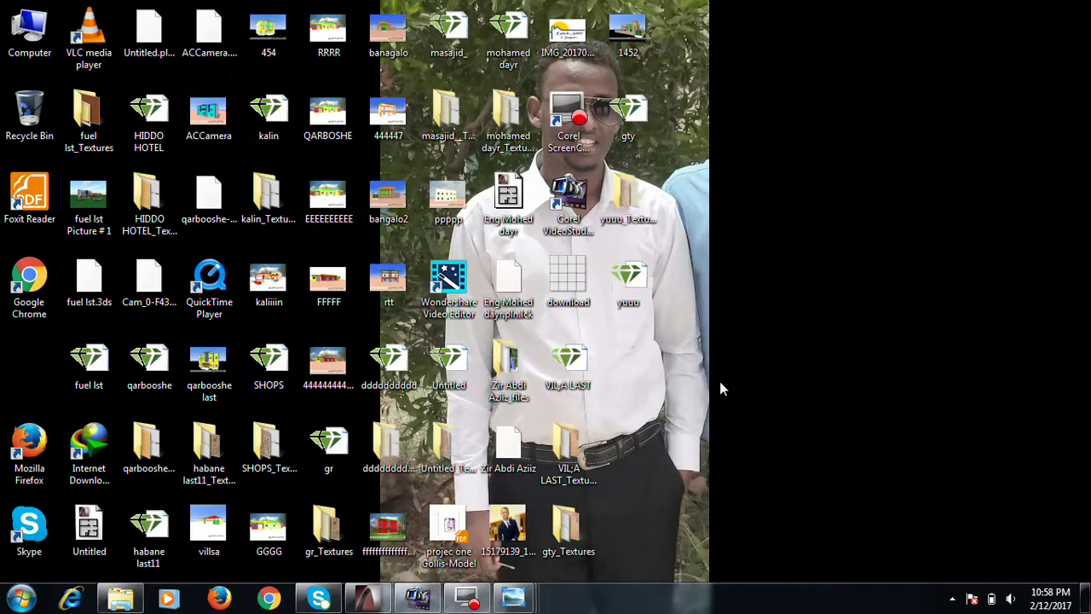
pyautogui.rightClick(268, 30)
pyautogui.click(299, 29)
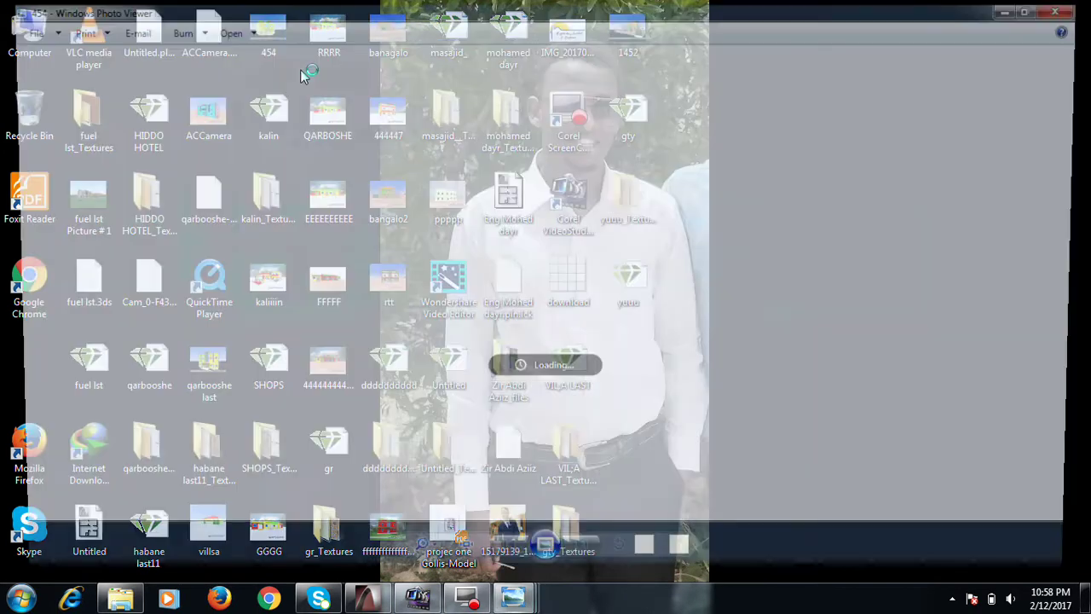
pyautogui.scroll(2, 407, 294)
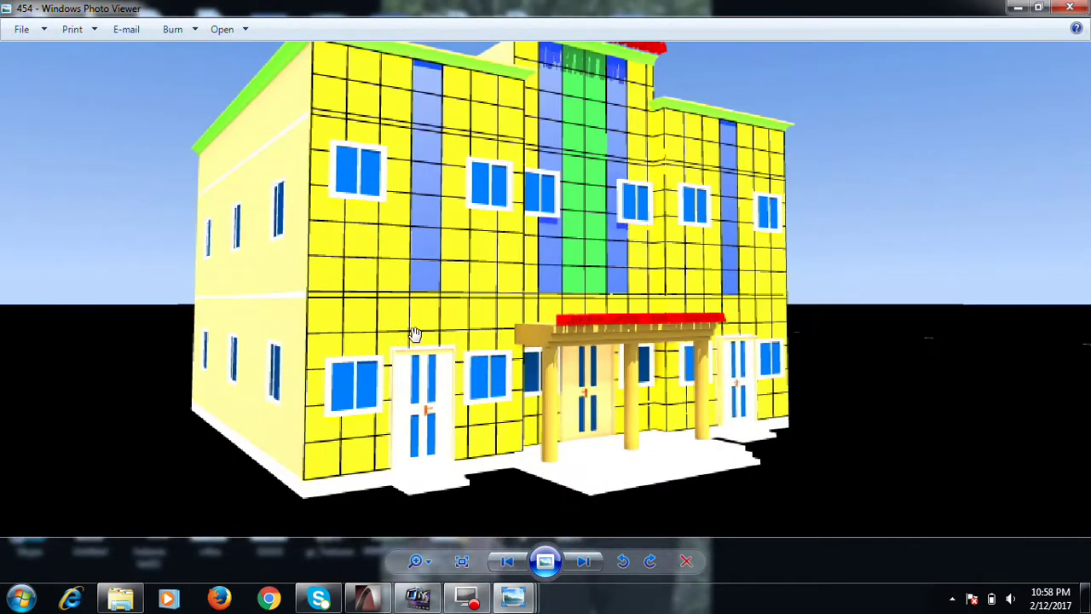
pyautogui.click(1026, 6)
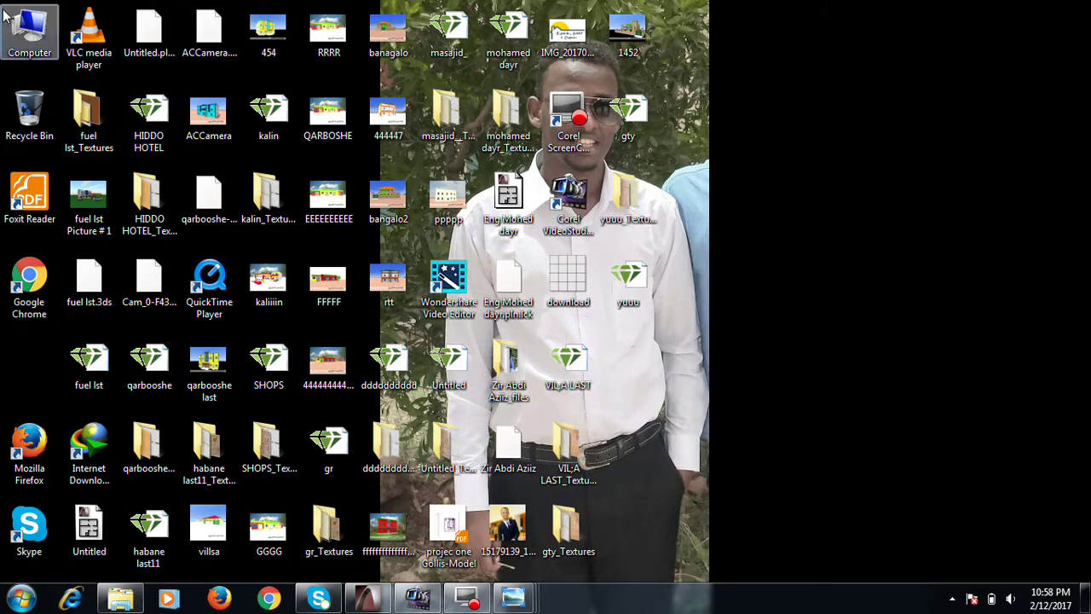
# Examine the upper facade details in the ACCamera reference render, then switch back to ArchiCAD
pyautogui.rightClick(218, 110)
pyautogui.click(235, 121)
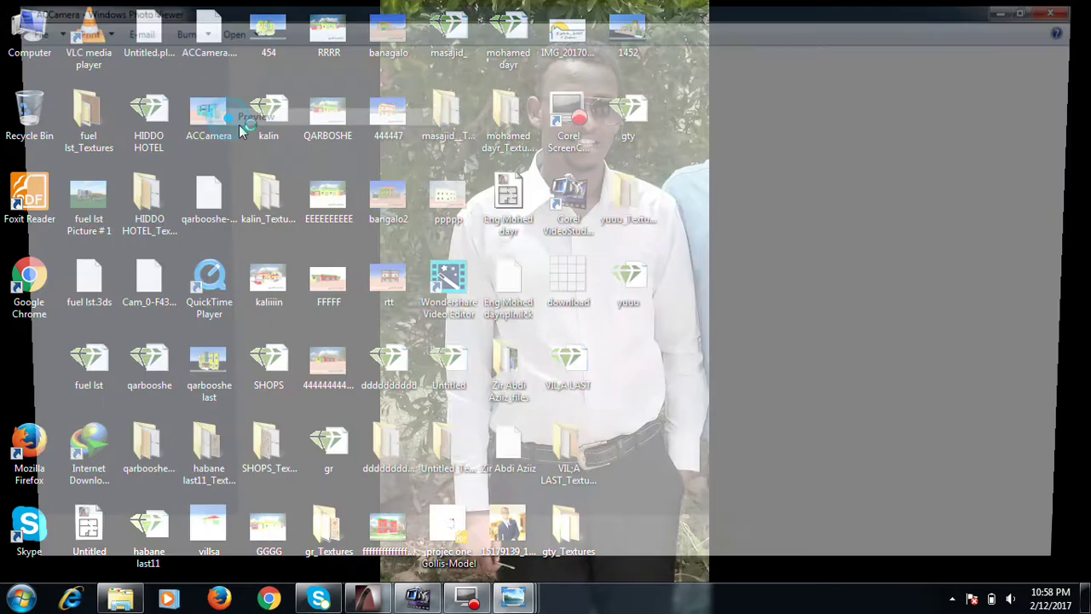
pyautogui.scroll(4, 524, 336)
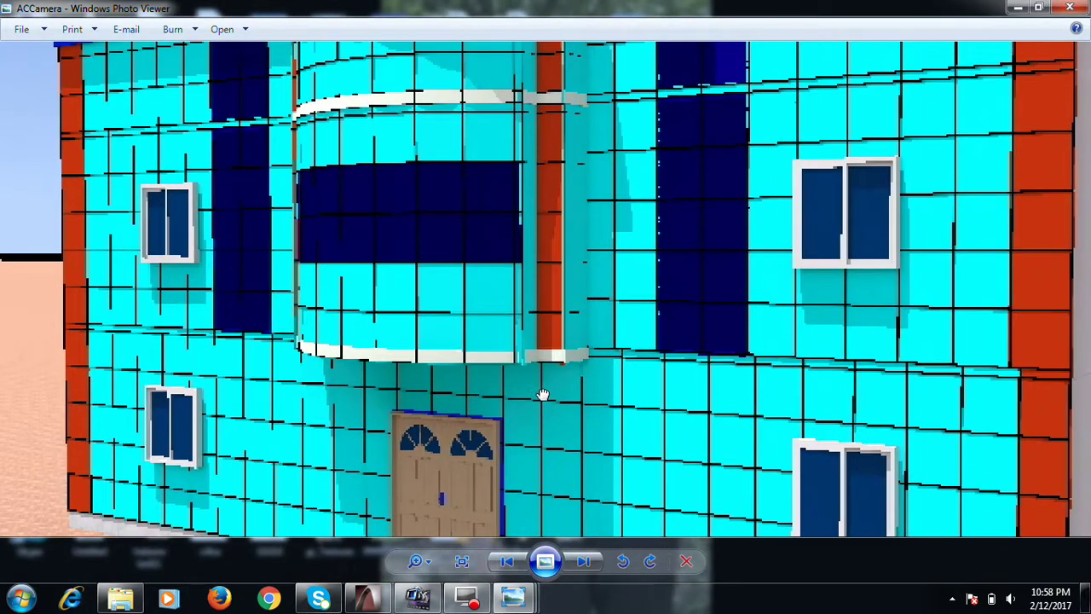
pyautogui.moveTo(426, 360); pyautogui.dragTo(343, 365)
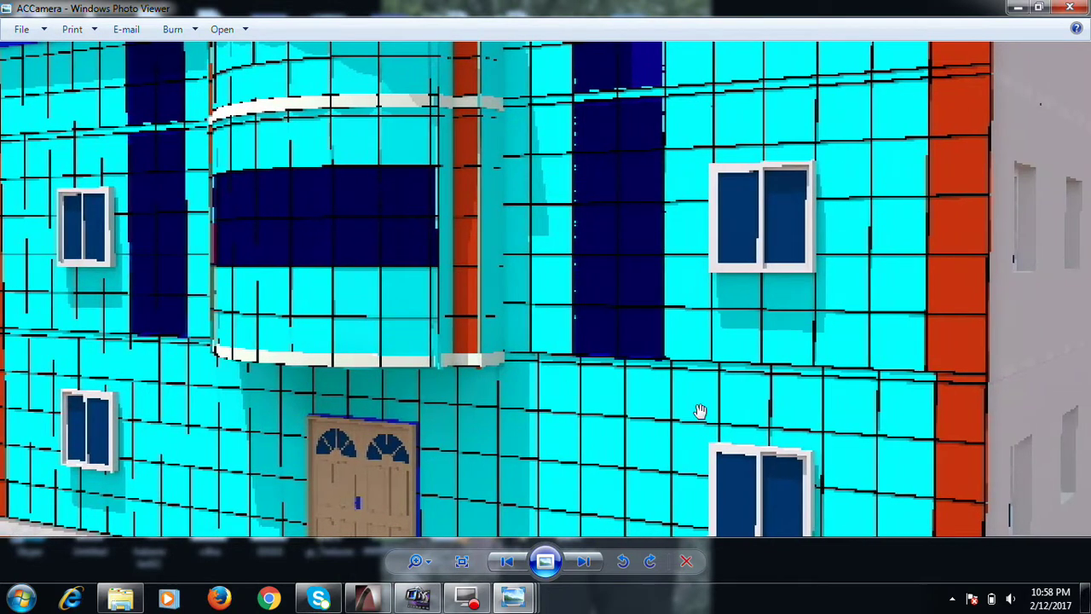
pyautogui.scroll(-4, 775, 260)
pyautogui.scroll(-1, 609, 295)
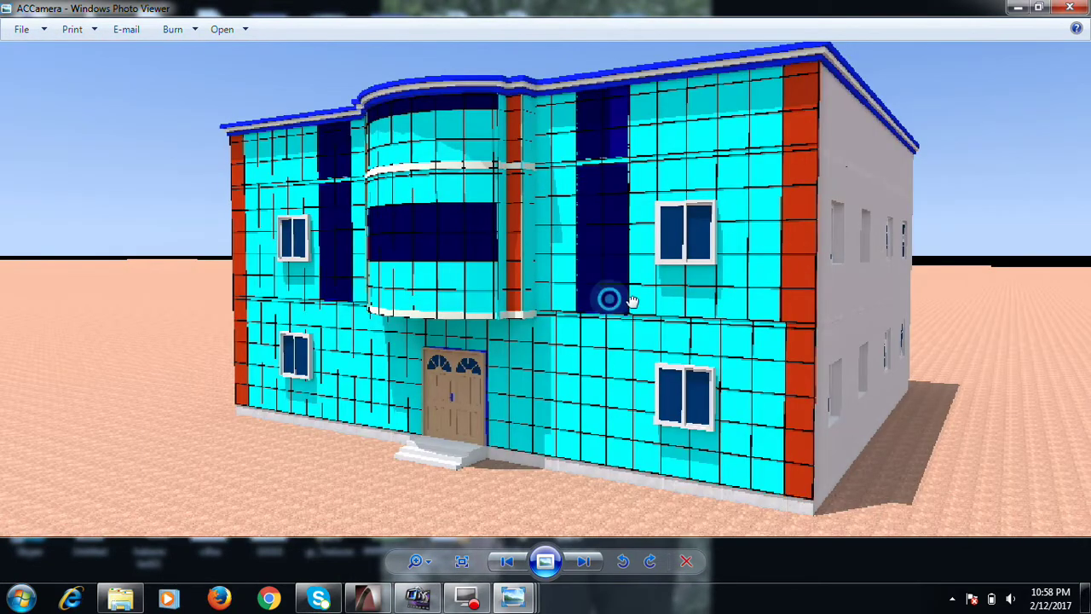
pyautogui.click(1018, 10)
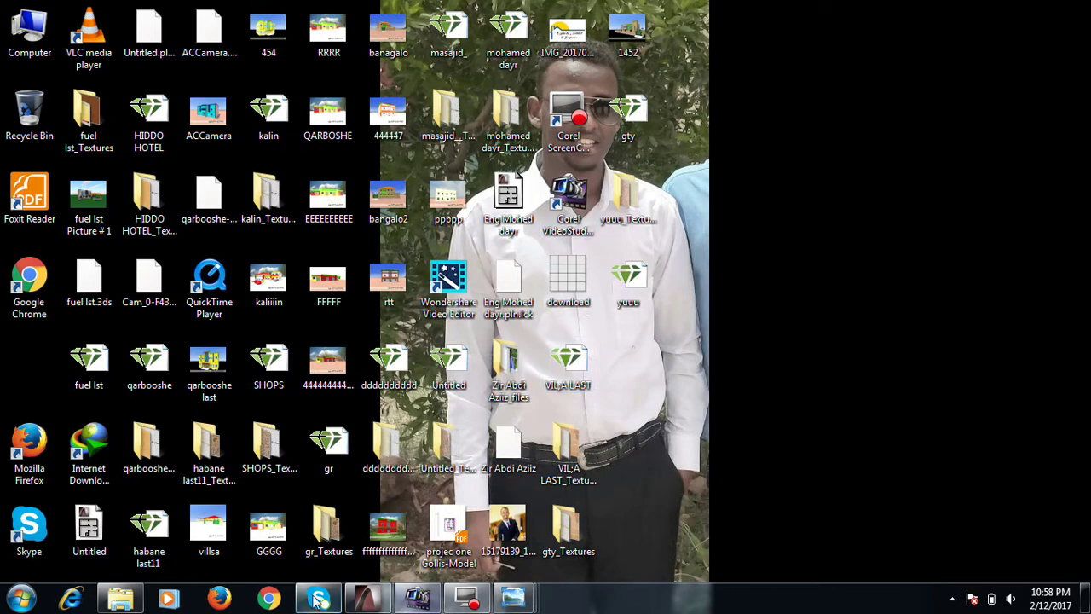
pyautogui.click(367, 598)
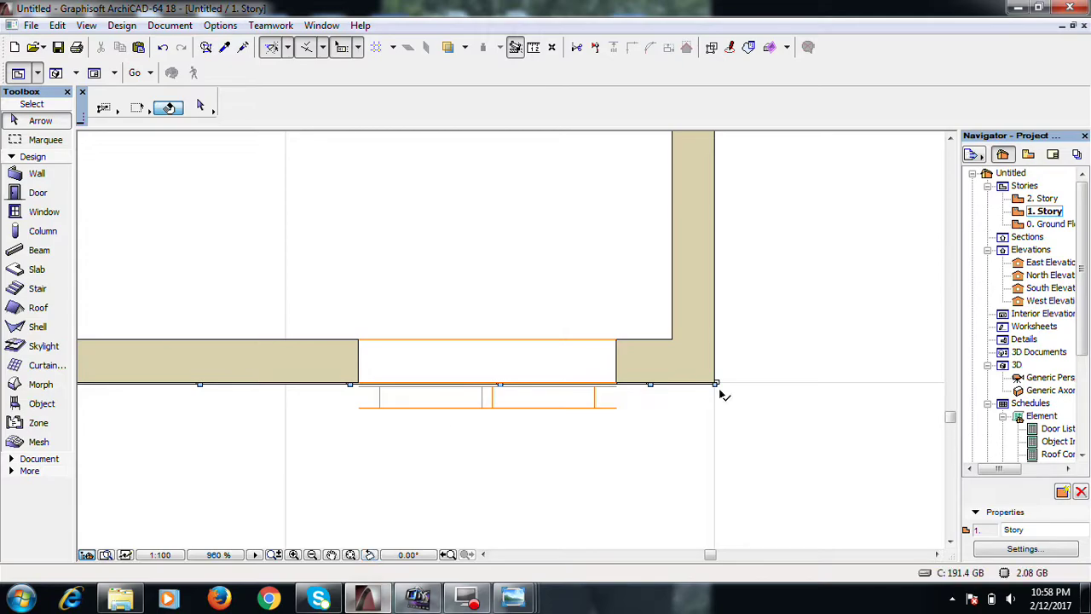
# Drag a copy of Story 1's right exterior wall 2000 mm inward, parallel to the original
pyautogui.hotkey('ctrl', 'a')
pyautogui.press('Escape')
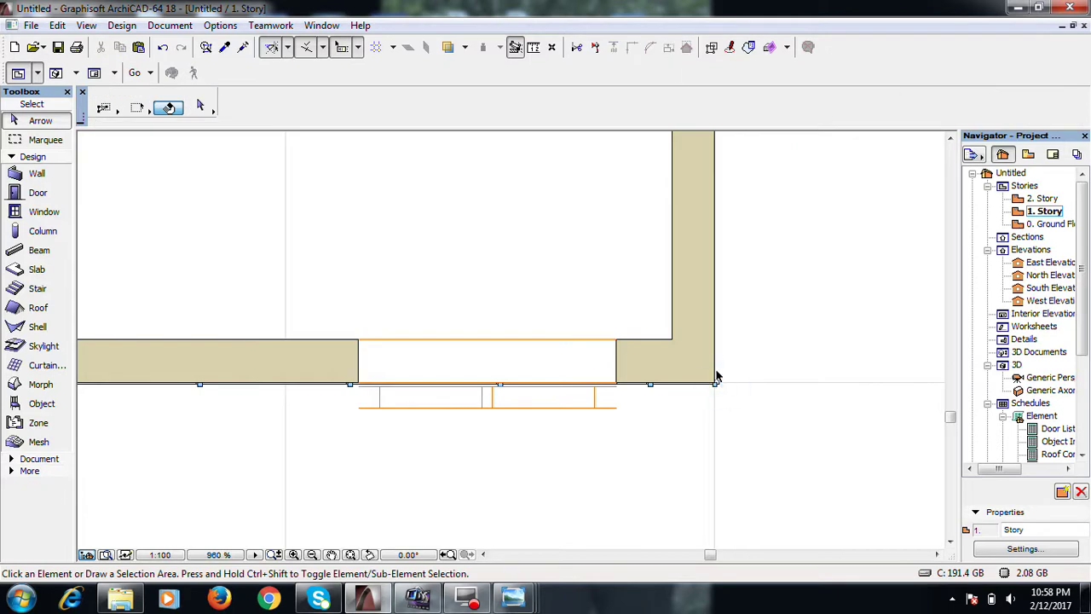
pyautogui.scroll(-5, 755, 375)
pyautogui.scroll(-4, 717, 443)
pyautogui.scroll(3, 687, 412)
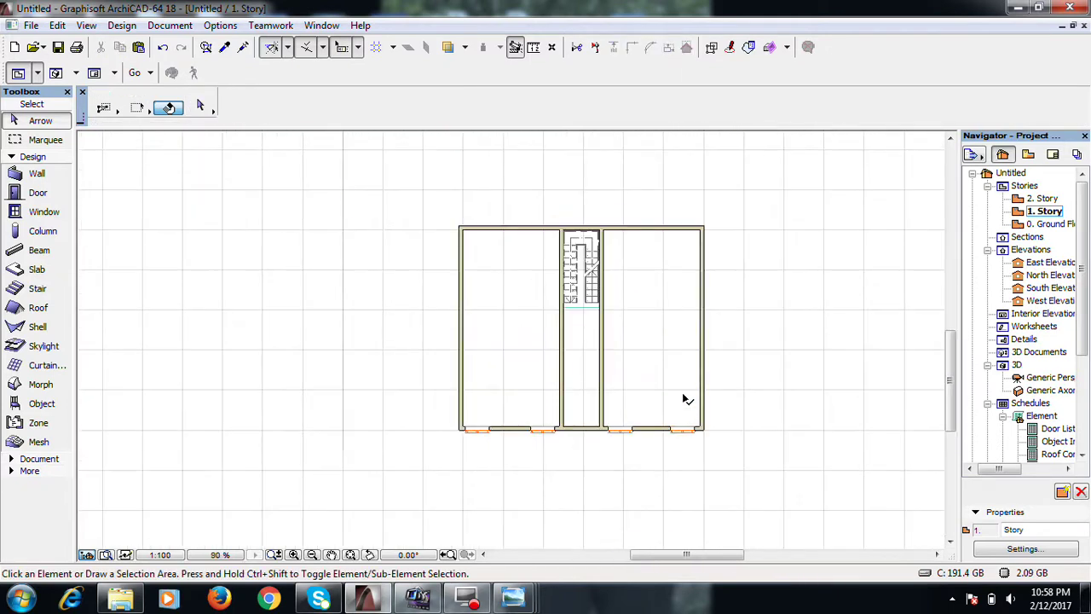
pyautogui.scroll(1, 689, 378)
pyautogui.click(720, 395)
pyautogui.scroll(4, 725, 397)
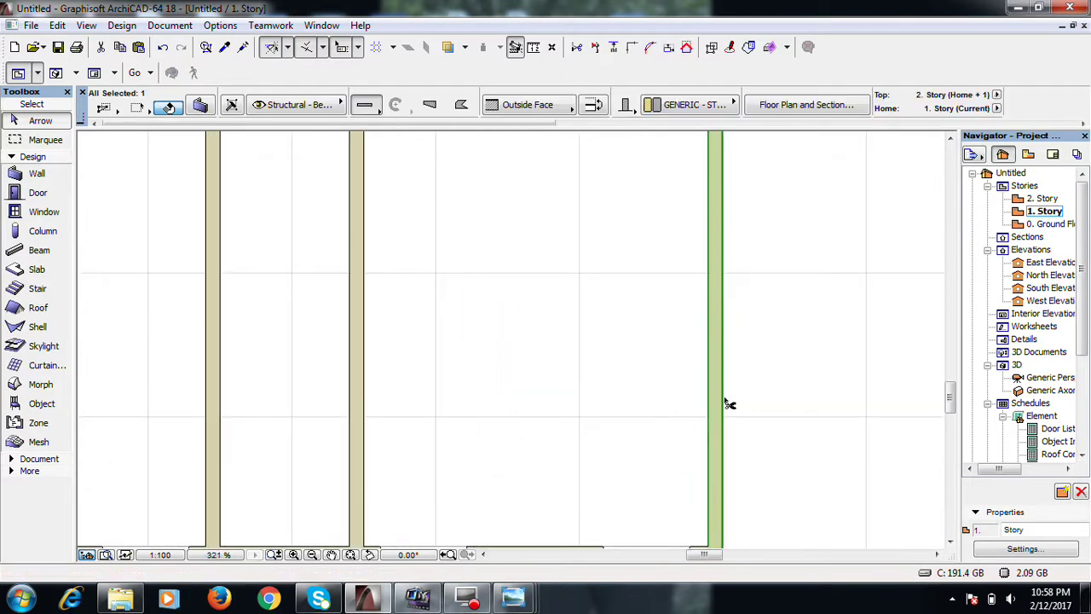
pyautogui.moveTo(725, 406); pyautogui.dragTo(596, 401)
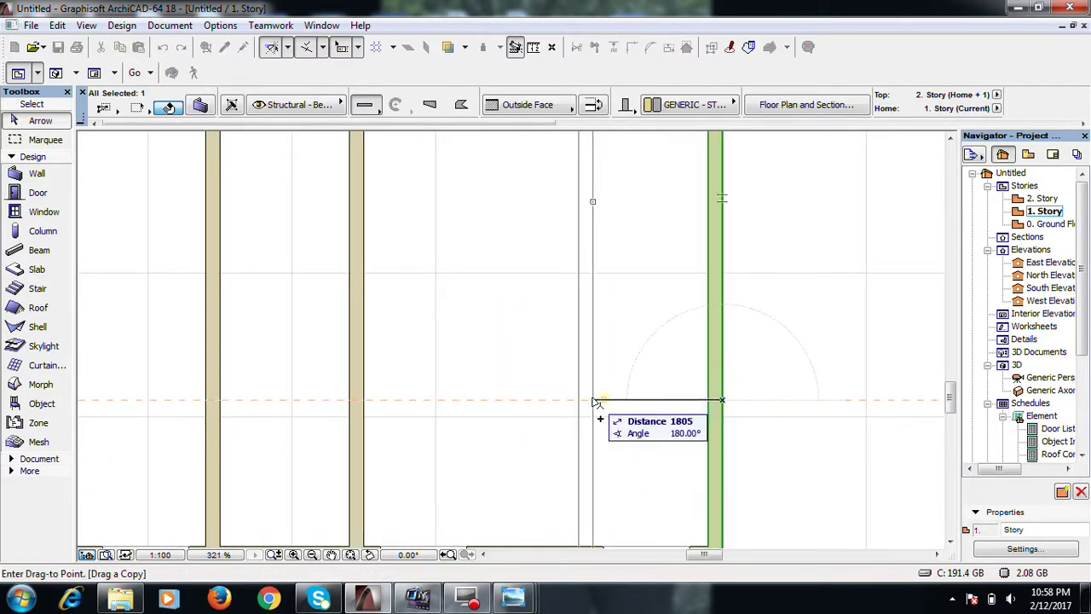
pyautogui.write('2000')
pyautogui.press('Return')
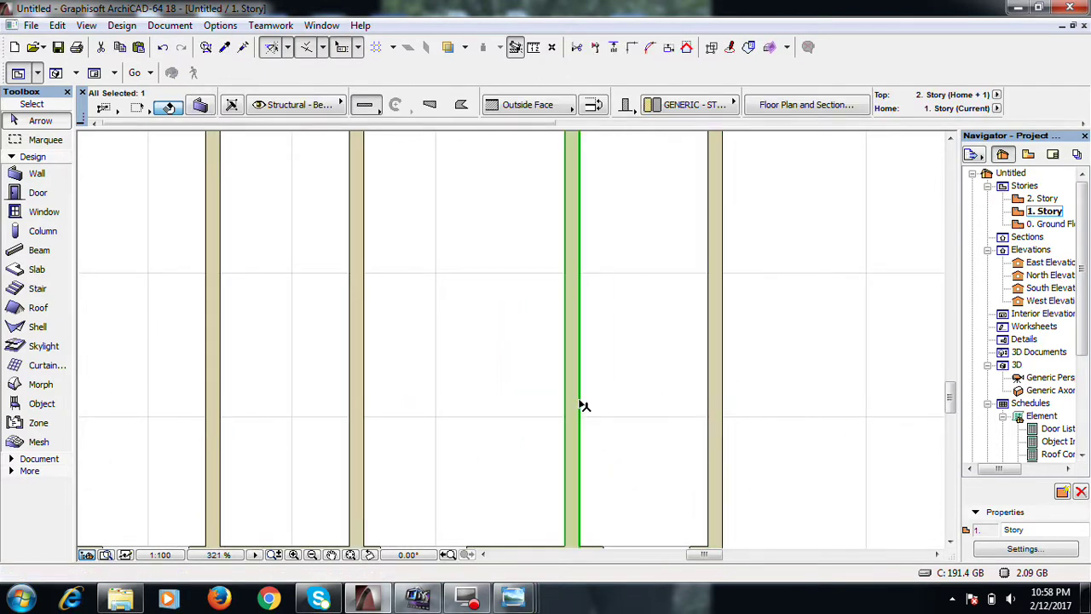
# Stretch the right exterior wall's front end past the facade to a total length of 10500 mm
pyautogui.scroll(-3, 582, 406)
pyautogui.scroll(5, 653, 470)
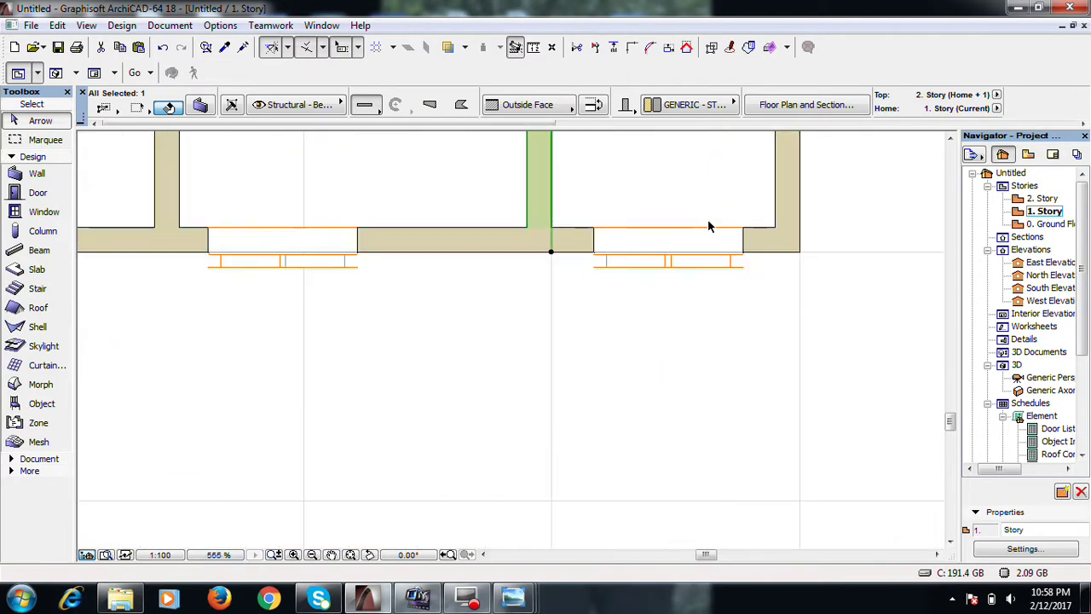
pyautogui.click(771, 223)
pyautogui.scroll(2, 783, 253)
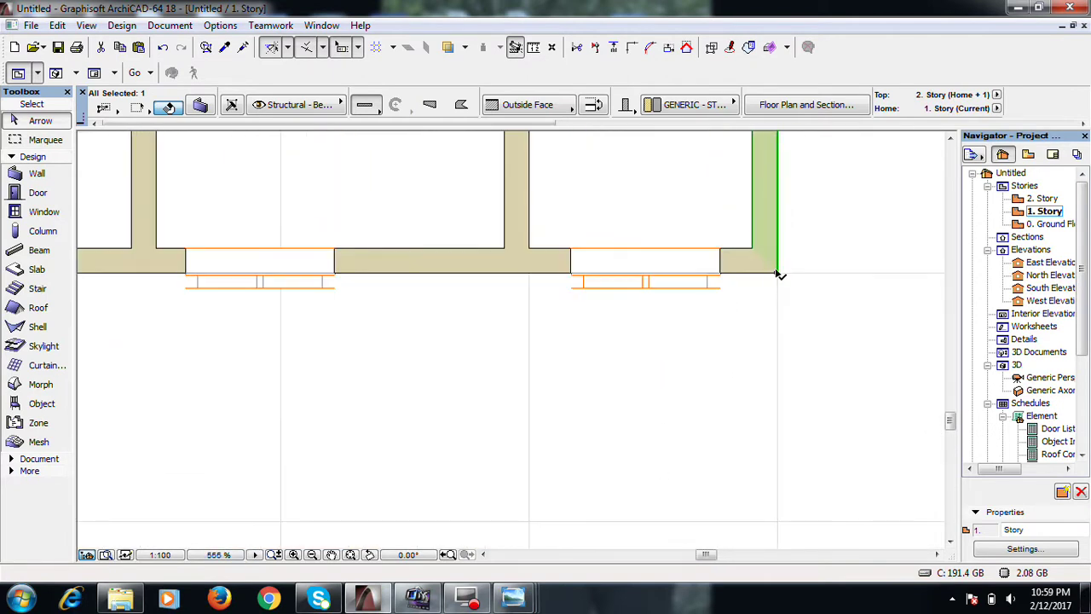
pyautogui.click(775, 275)
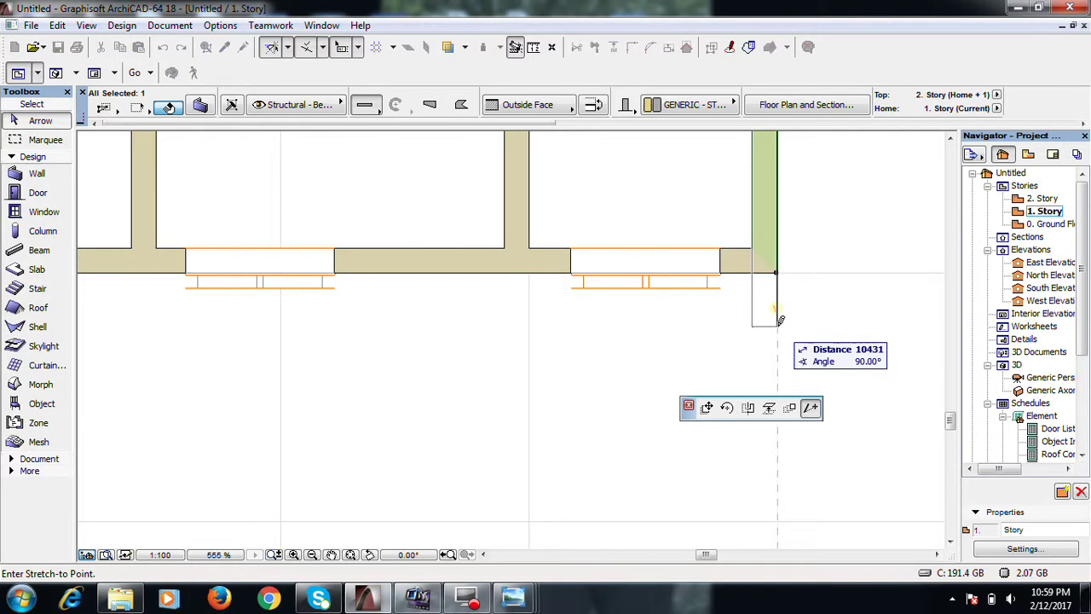
pyautogui.write('10500')
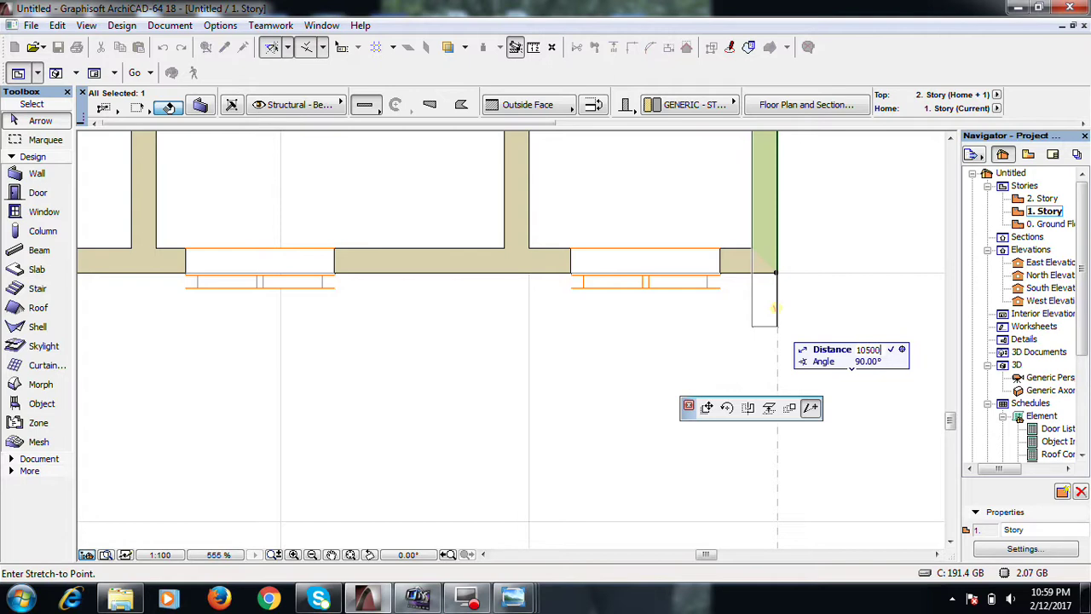
pyautogui.press('Return')
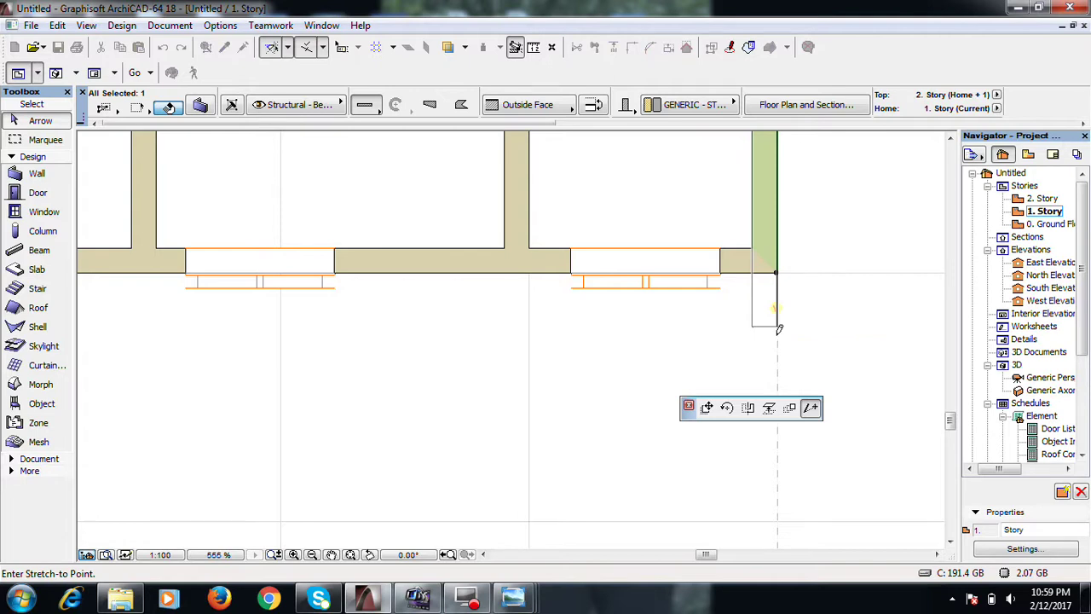
# Stretch the copied inner wall near the right side past the front facade to a length of 10500 mm
pyautogui.scroll(-2, 777, 336)
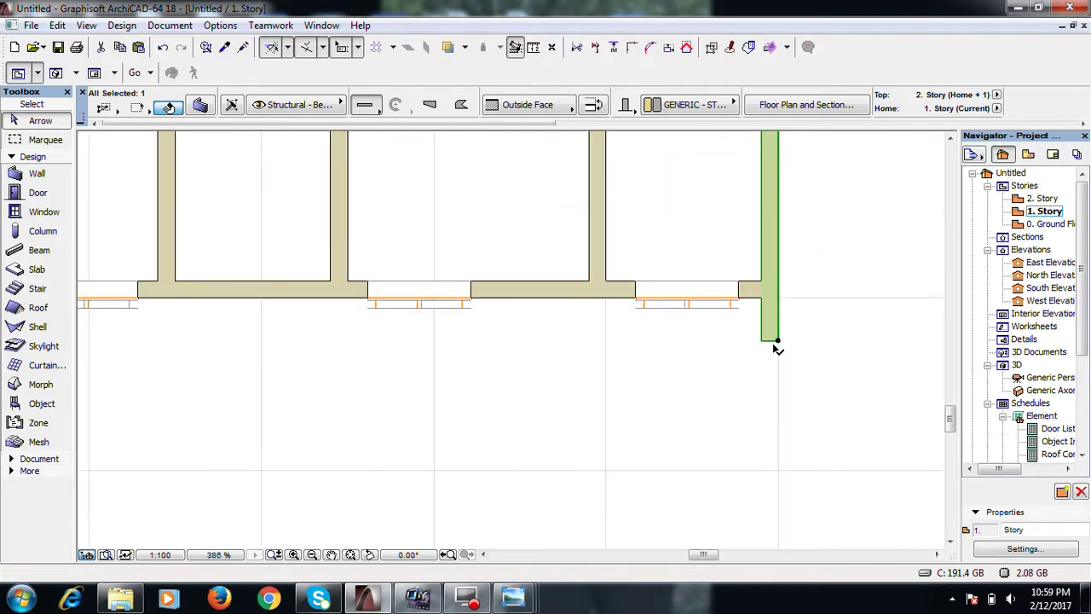
pyautogui.click(607, 247)
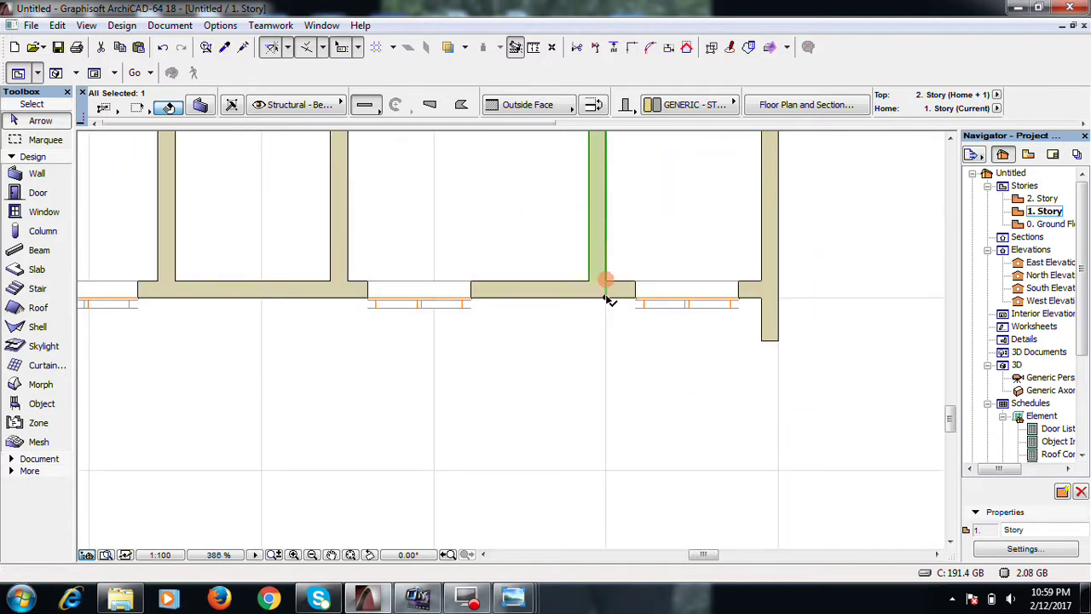
pyautogui.click(605, 297)
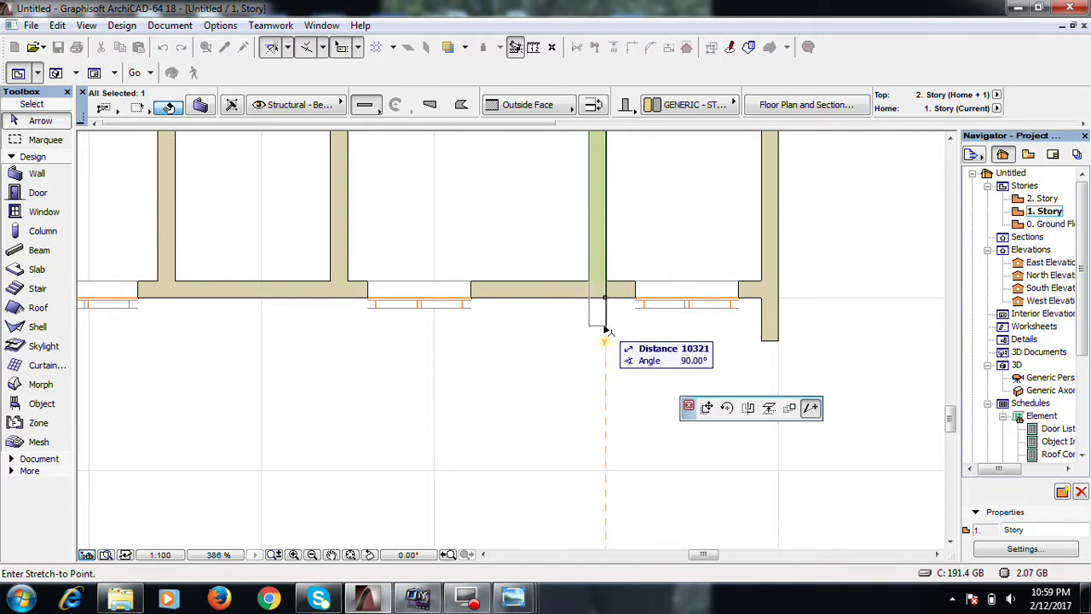
pyautogui.write('10500')
pyautogui.press('Return')
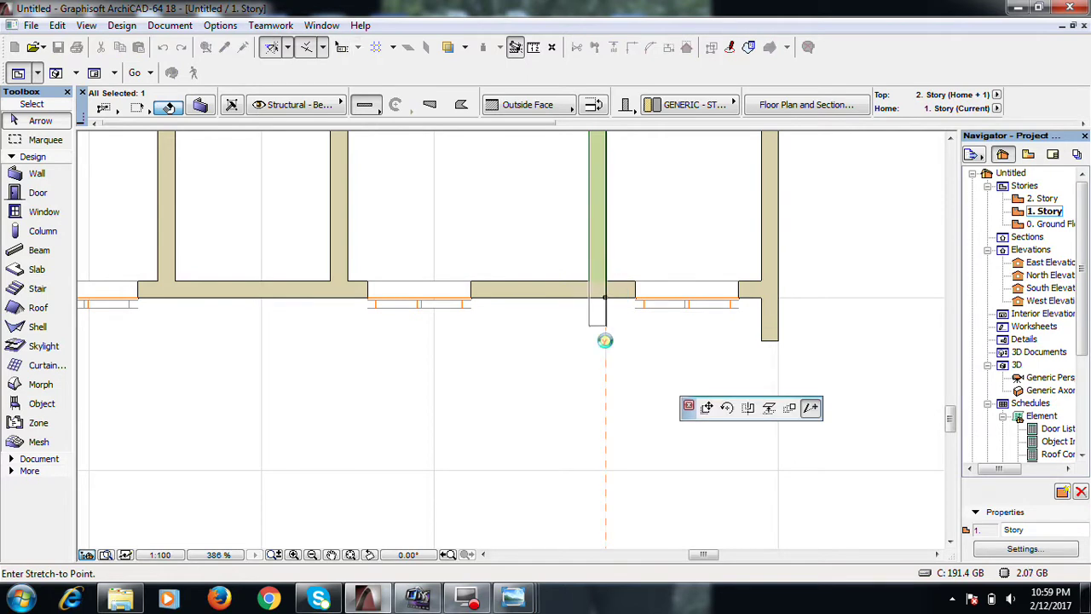
# Drag a copy of the left exterior wall 2000 mm inward, parallel to the original
pyautogui.scroll(-3, 750, 318)
pyautogui.scroll(4, 181, 199)
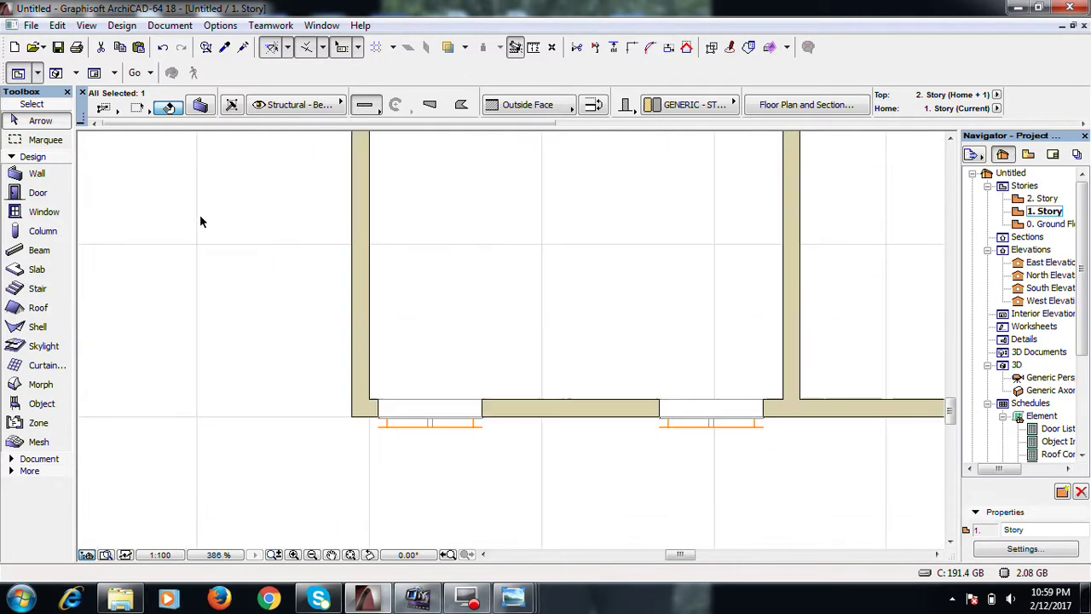
pyautogui.click(368, 284)
pyautogui.moveTo(369, 283); pyautogui.dragTo(441, 284)
pyautogui.write('2000')
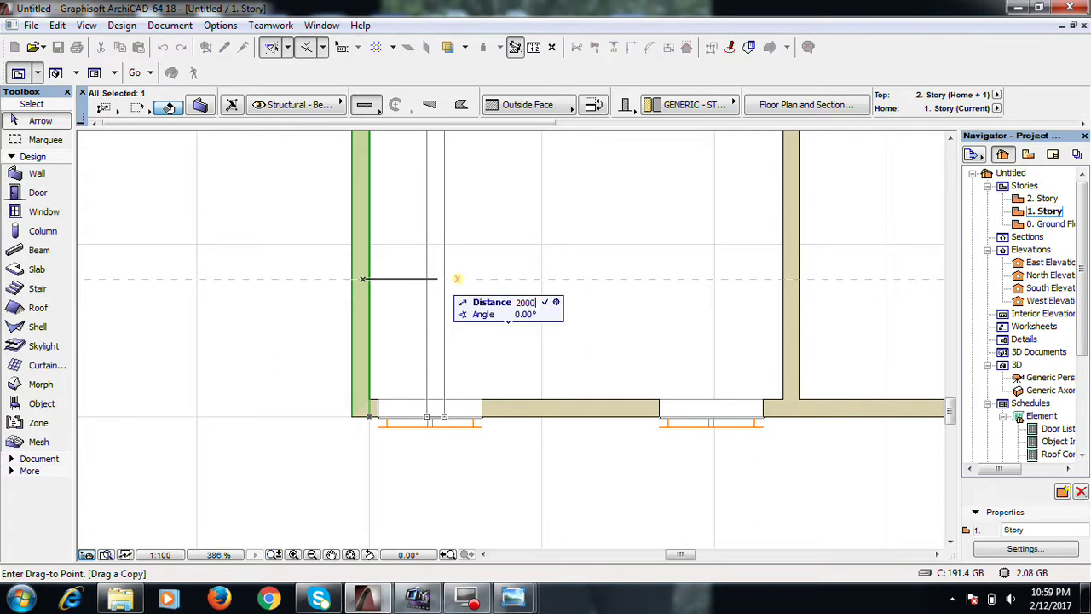
pyautogui.press('Return')
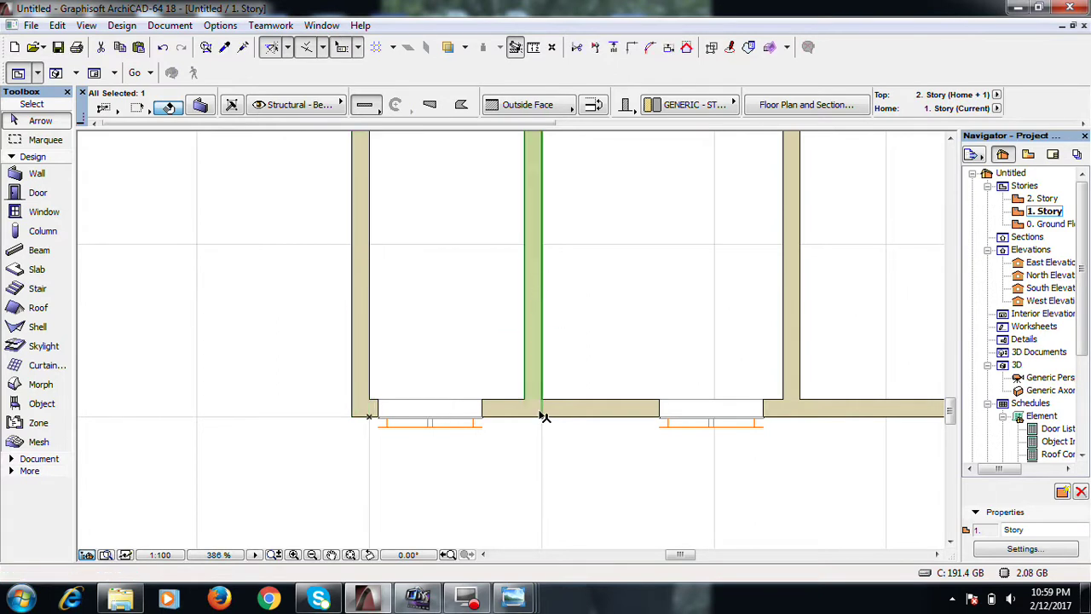
# Stretch the copied inner wall near the left side past the front facade to a length of 10500 mm
pyautogui.click(542, 418)
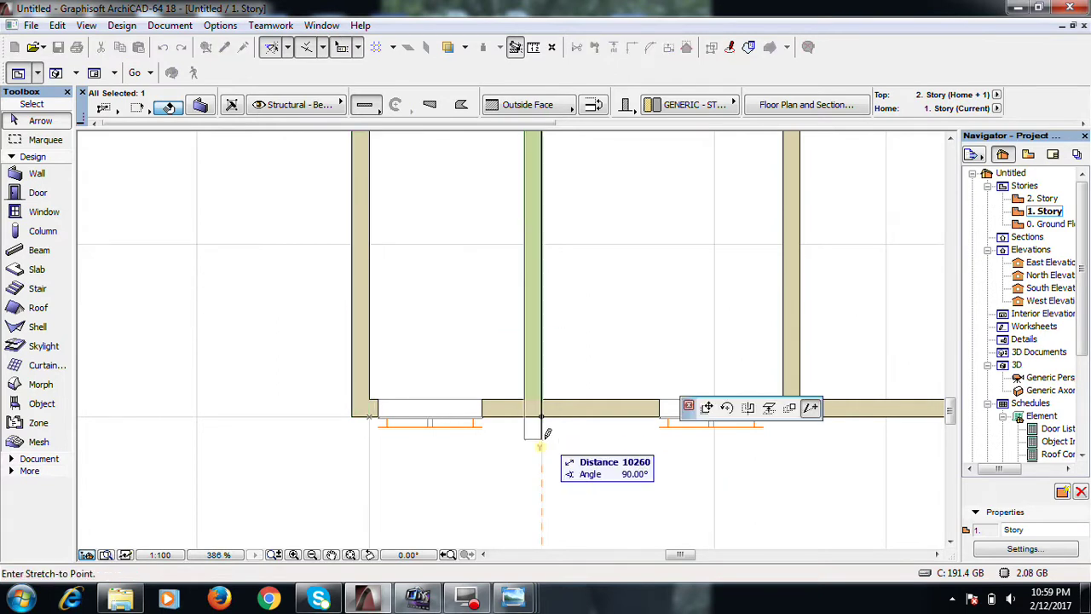
pyautogui.write('10')
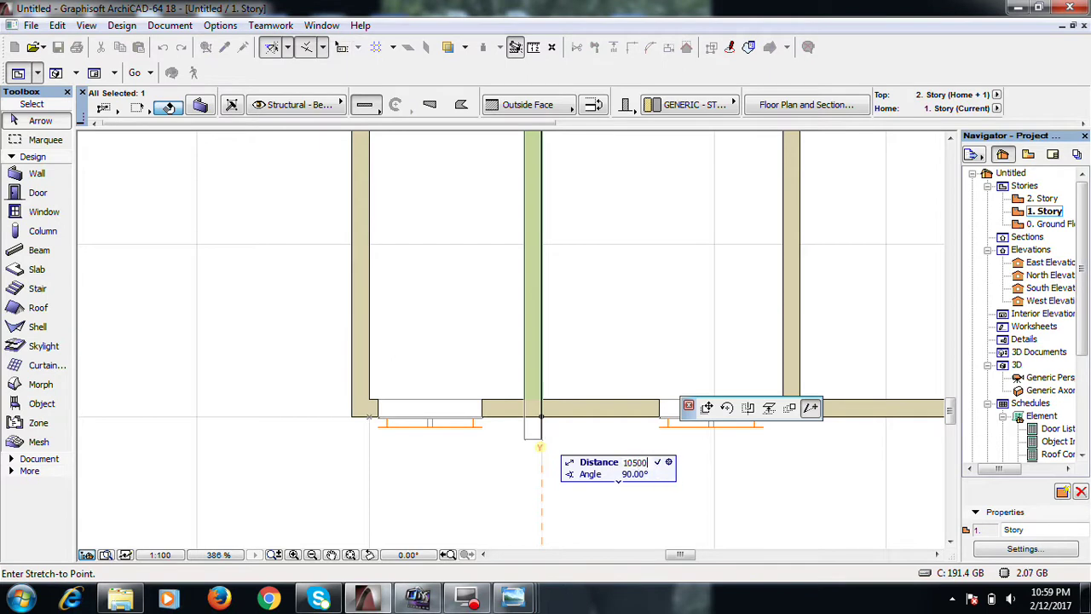
pyautogui.write('500')
pyautogui.press('Return')
# Stretch the left exterior wall past the front facade, level with the other projecting walls
pyautogui.scroll(2, 374, 384)
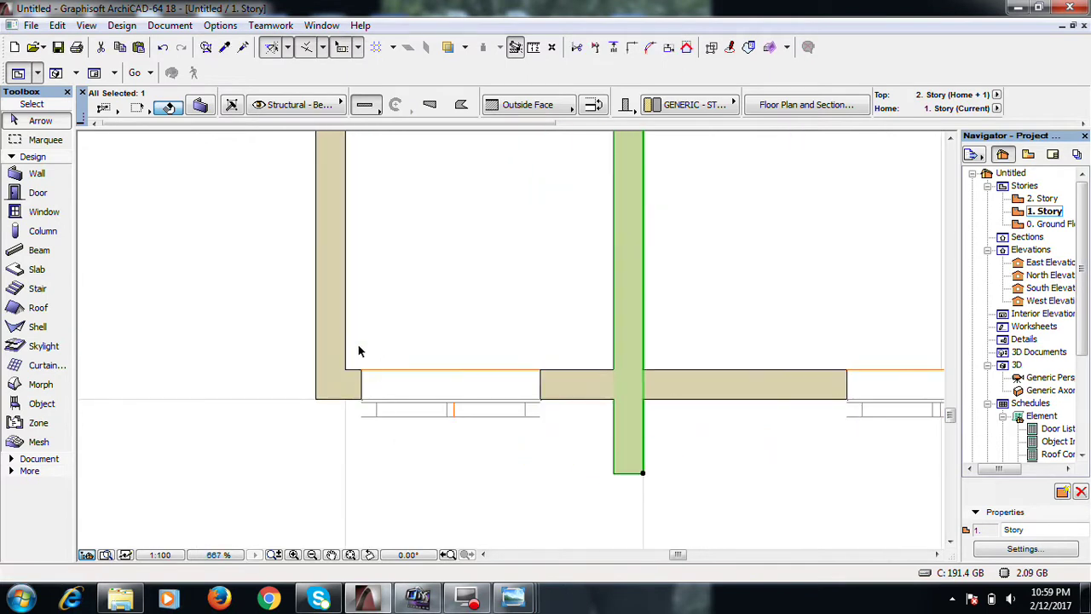
pyautogui.click(346, 328)
pyautogui.click(345, 399)
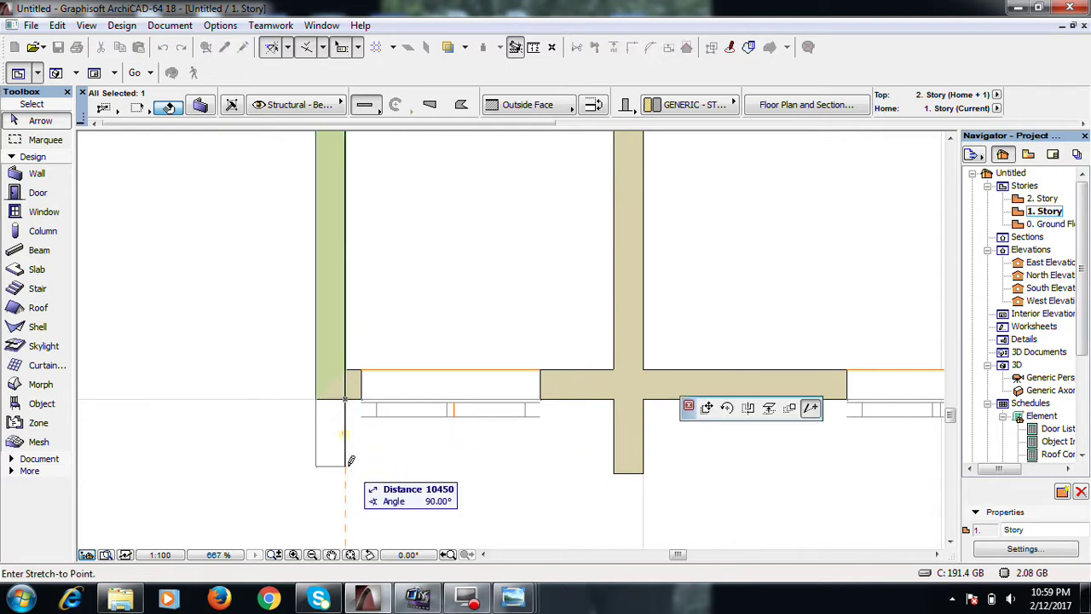
pyautogui.write('10')
pyautogui.press('Return')
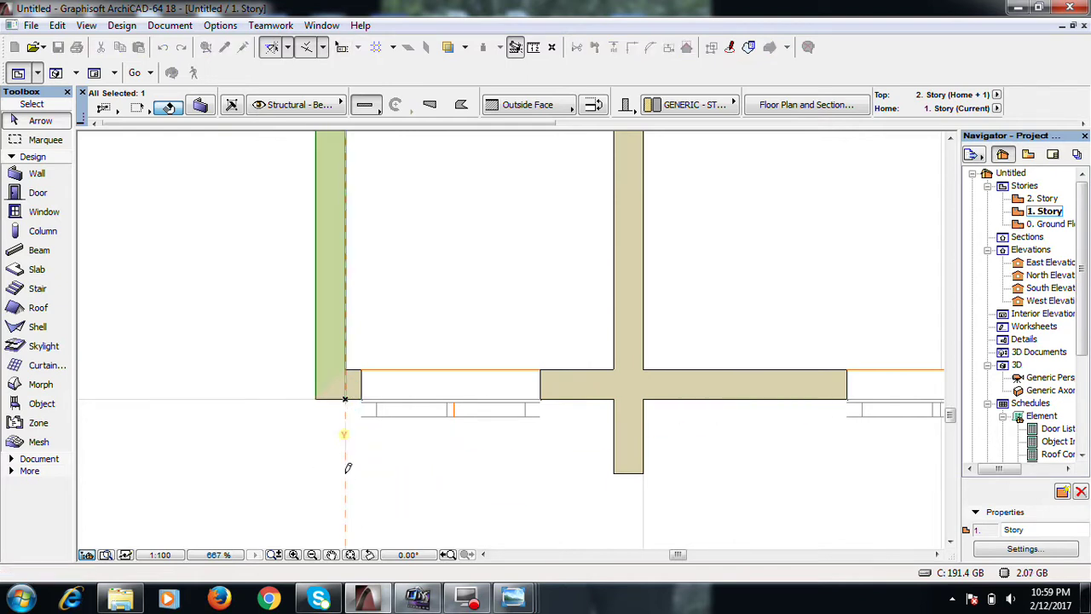
pyautogui.scroll(-10, 656, 373)
pyautogui.scroll(5, 724, 372)
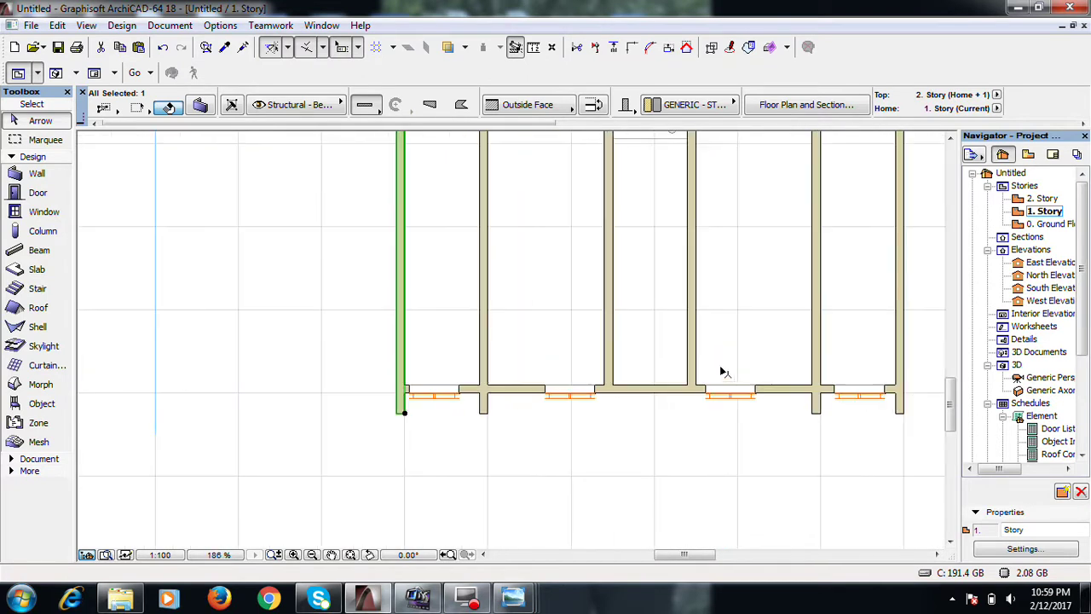
# Drag a copy of the front facade wall outward, level with the ends of the projecting walls
pyautogui.scroll(3, 738, 390)
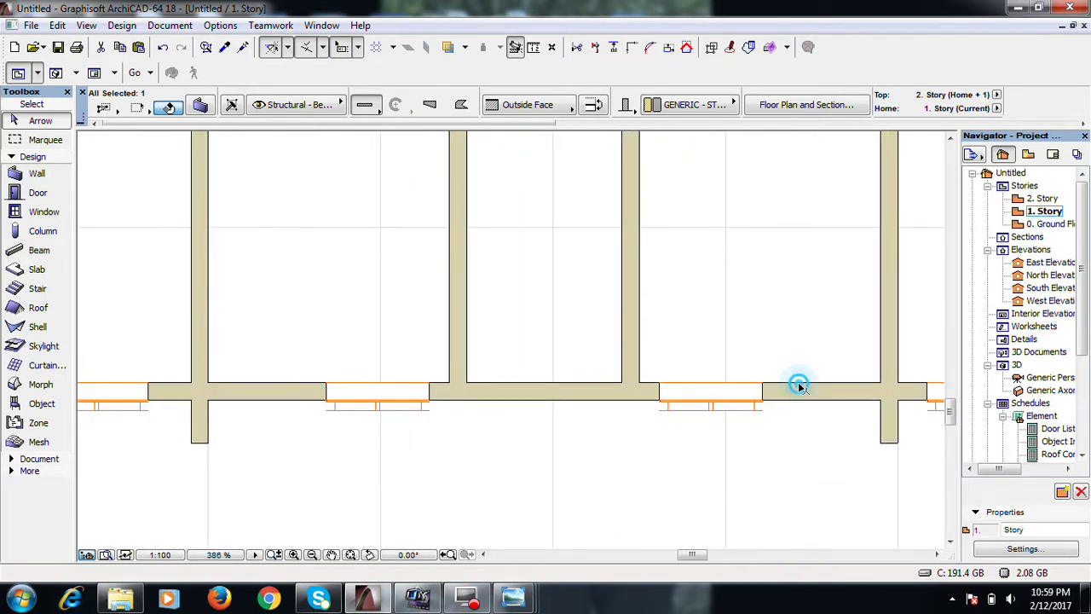
pyautogui.scroll(-3, 780, 402)
pyautogui.scroll(2, 778, 398)
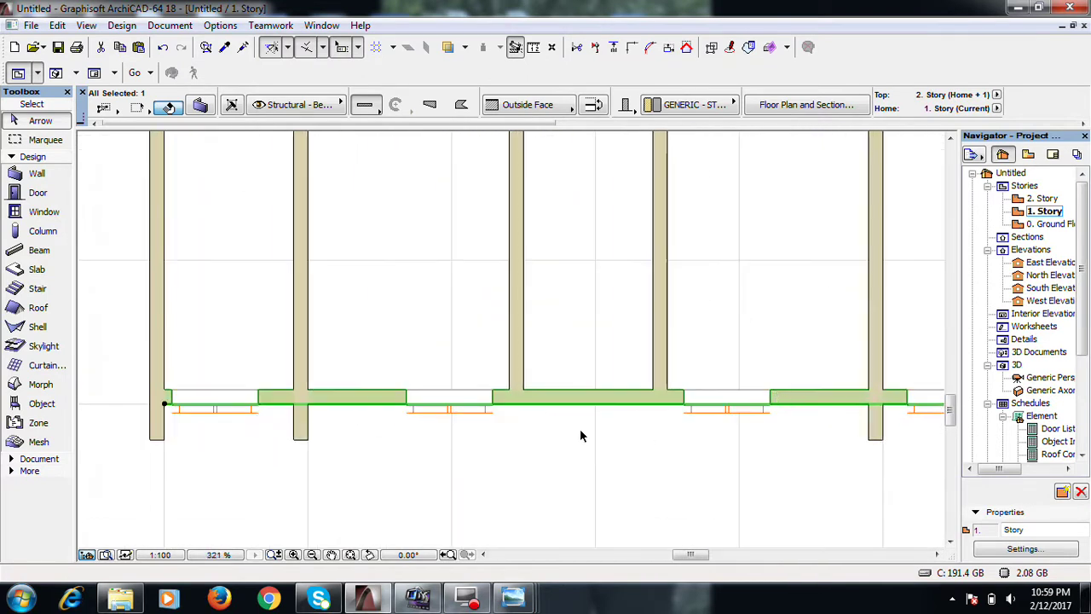
pyautogui.scroll(2, 260, 407)
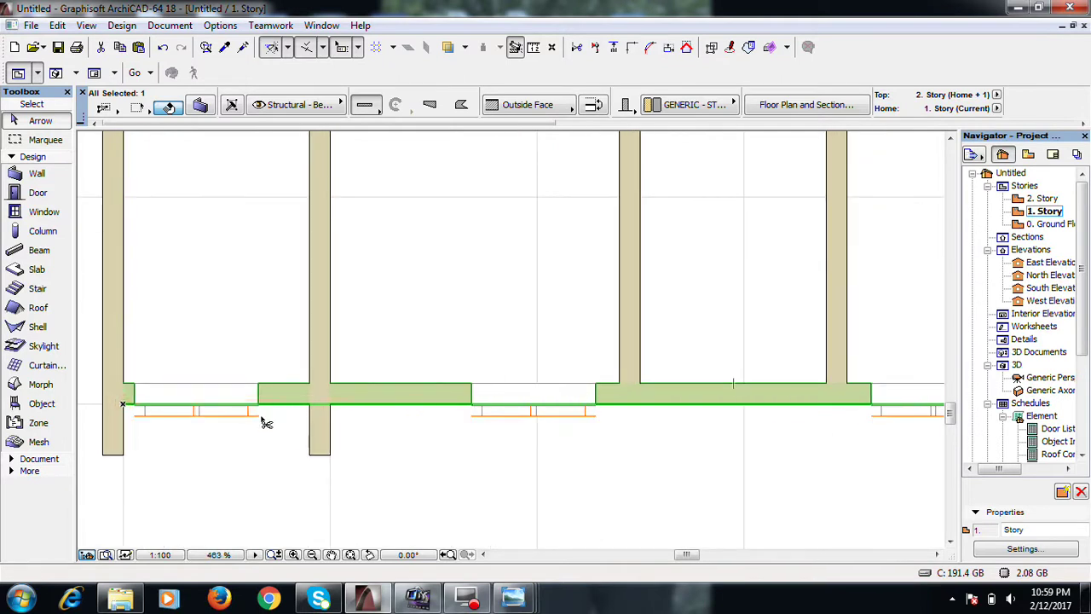
pyautogui.hotkey('ctrl', 'shift', 'd')
pyautogui.click(277, 396)
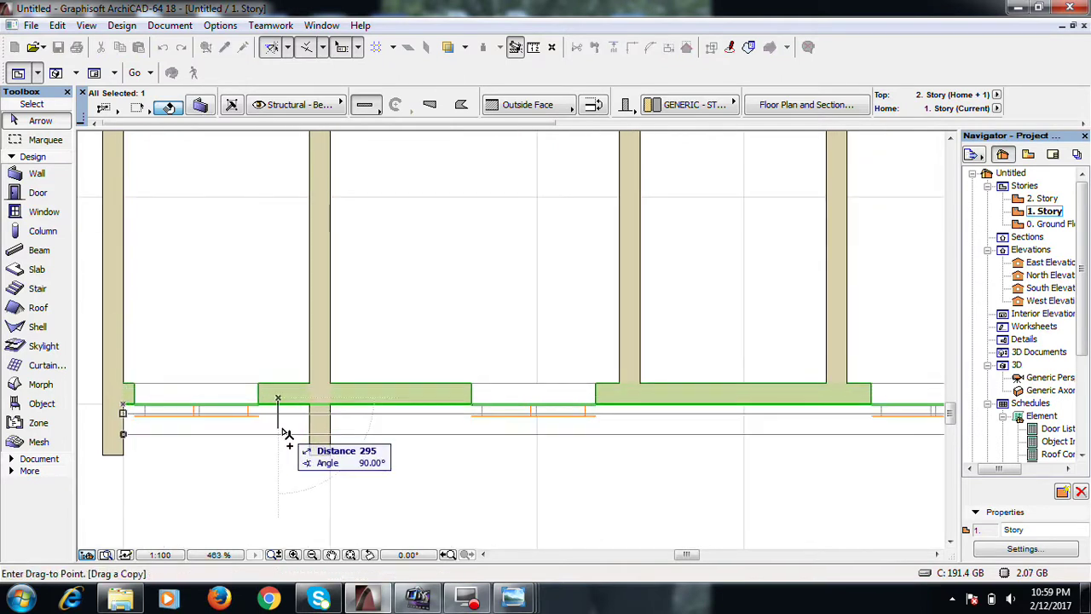
pyautogui.write('40')
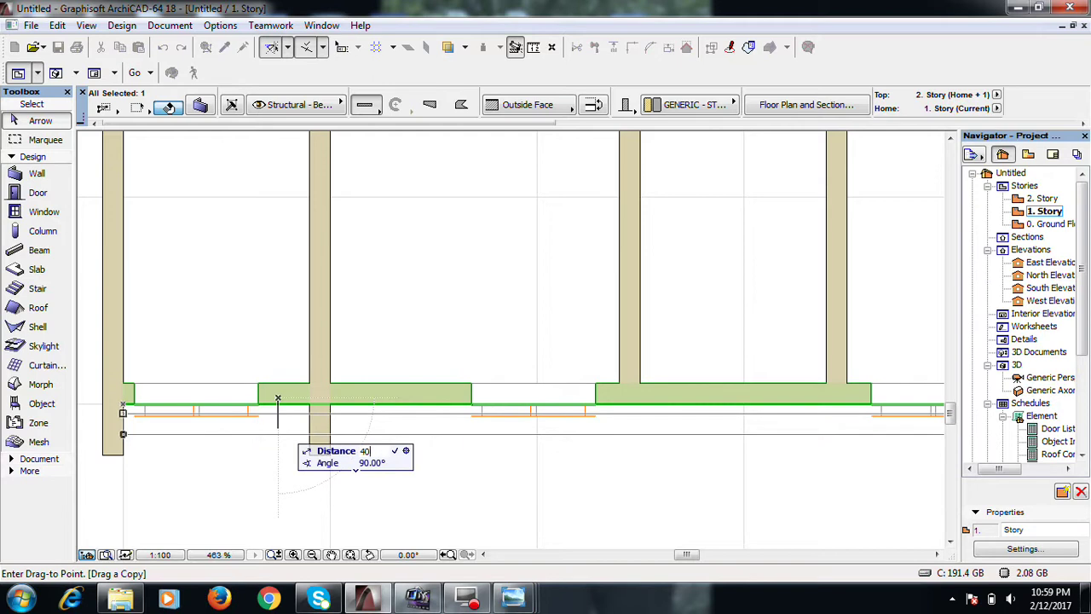
pyautogui.press('Return')
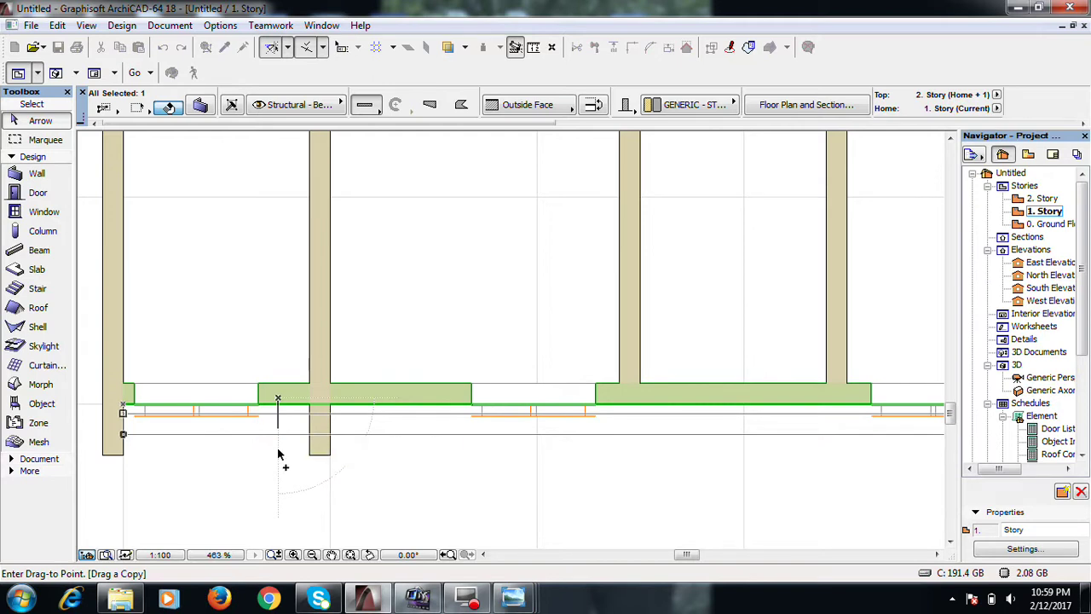
# Trim away the middle section of the copied facade wall, keeping only the sections that close the two end bays
pyautogui.scroll(-3, 356, 441)
pyautogui.scroll(-2, 404, 472)
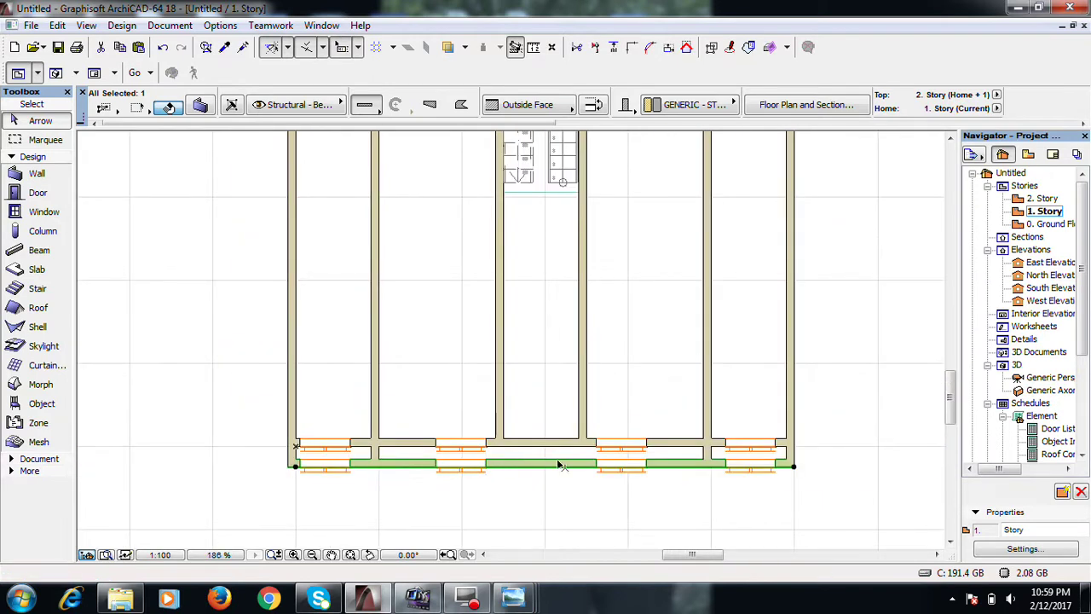
pyautogui.keyDown('ctrl'); pyautogui.click(559, 465); pyautogui.keyUp('ctrl')
# Delete the copied sliding windows from the new front walls of the left and right projecting bays
pyautogui.scroll(3, 381, 483)
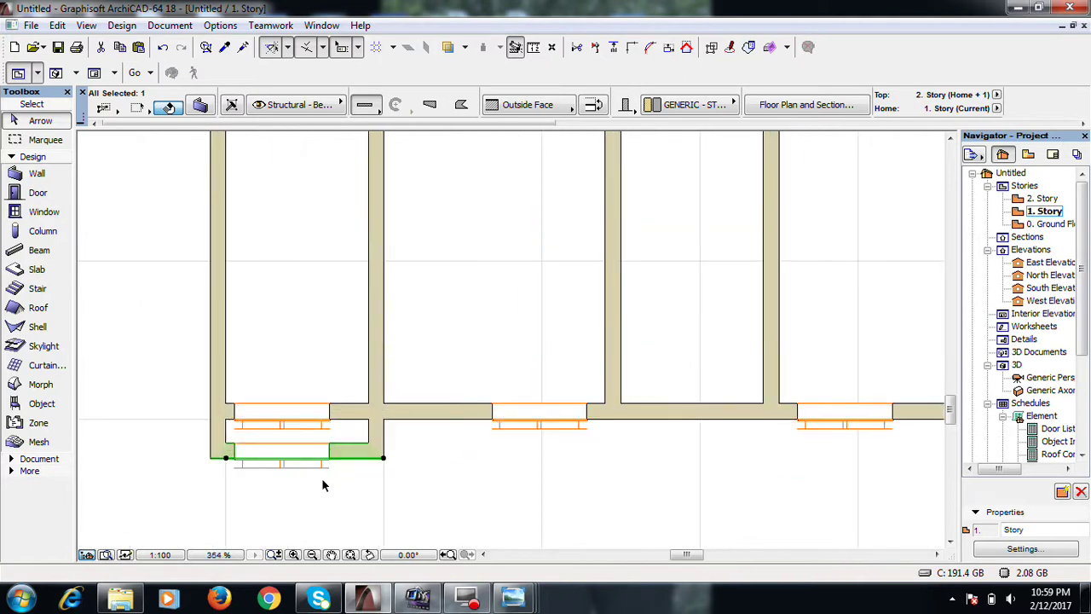
pyautogui.click(322, 478)
pyautogui.click(329, 455)
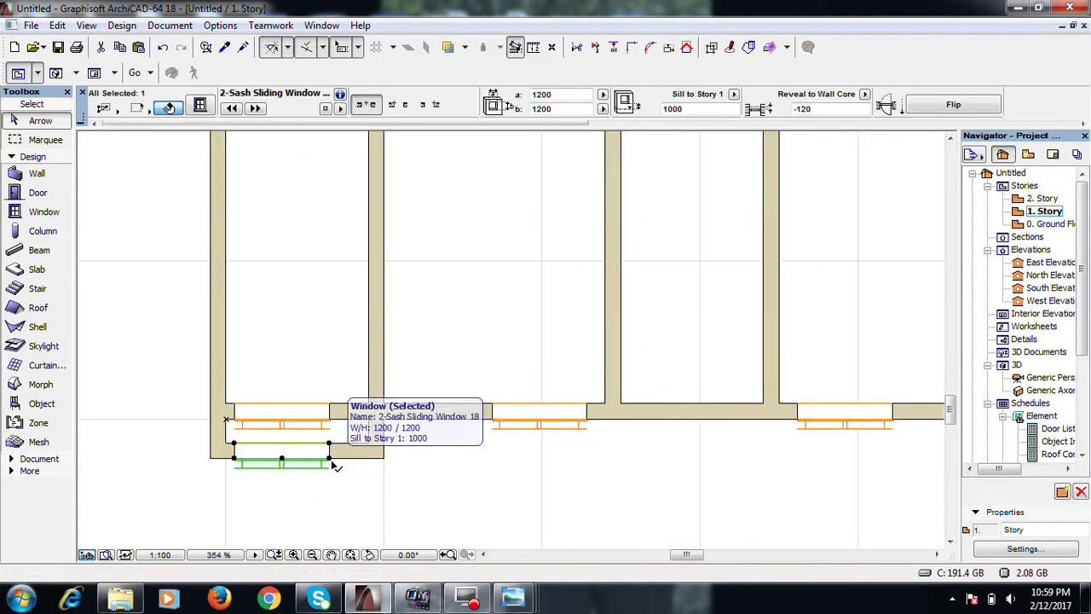
pyautogui.press('Delete')
pyautogui.scroll(-5, 497, 453)
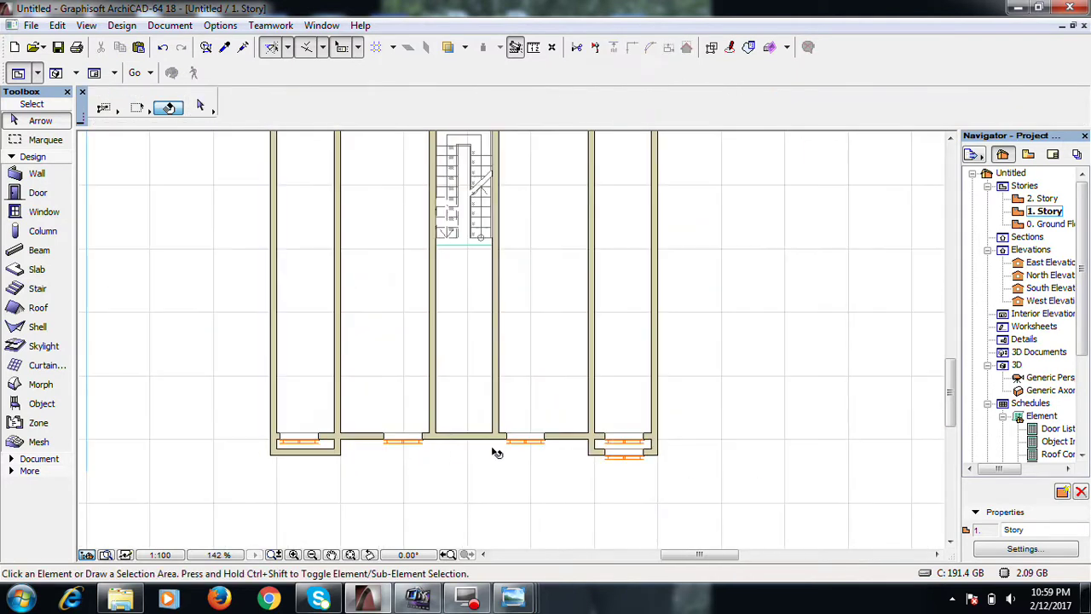
pyautogui.click(641, 457)
pyautogui.press('Delete')
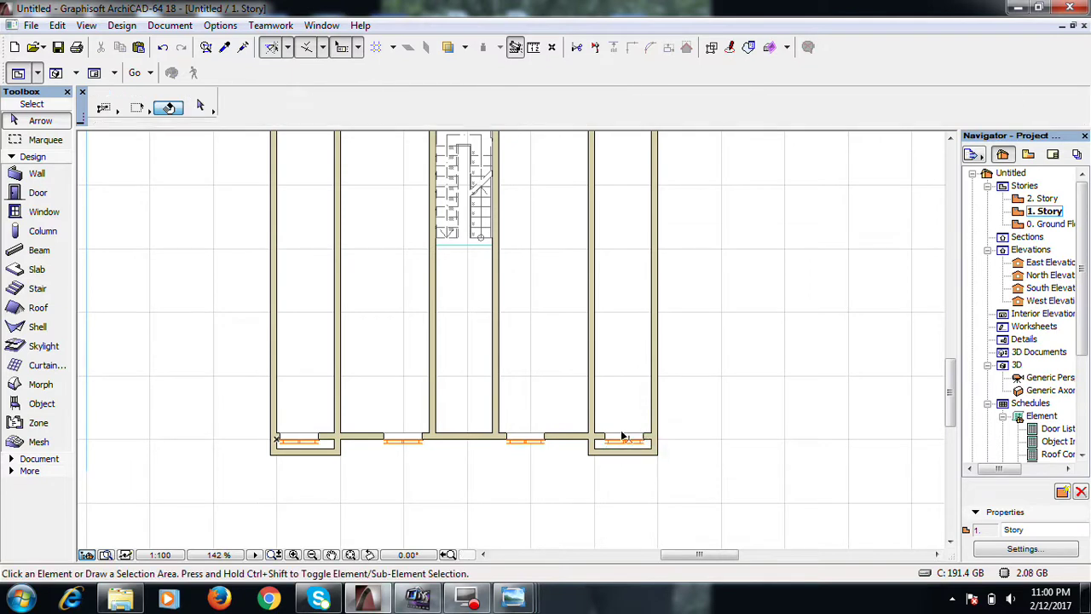
# Trim away the original facade wall sections with their windows behind the new front walls of both end bays
pyautogui.keyDown('ctrl'); pyautogui.click(622, 439); pyautogui.keyUp('ctrl')
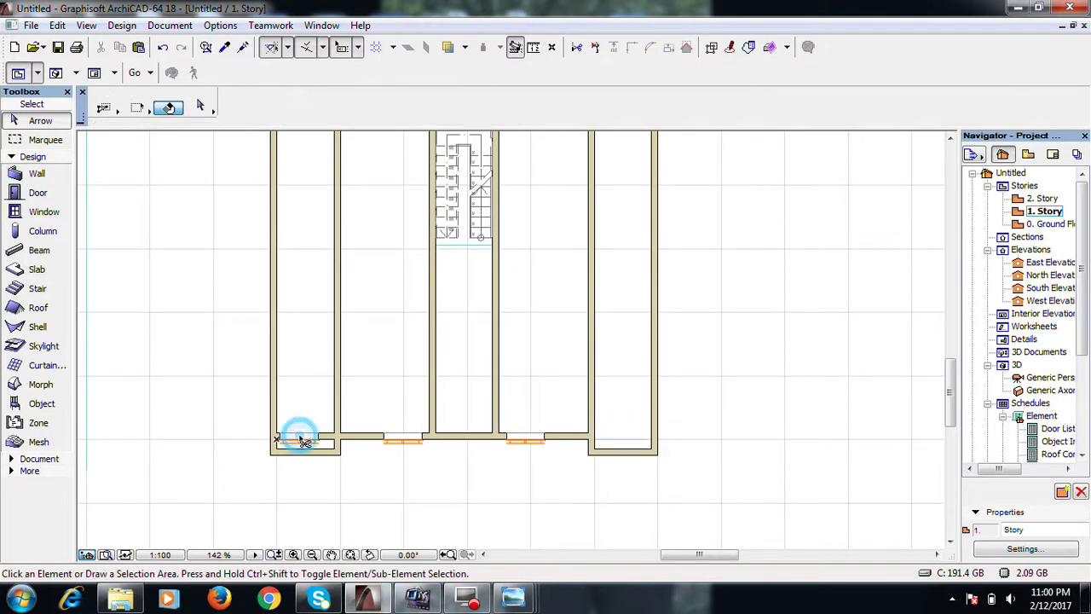
pyautogui.keyDown('ctrl'); pyautogui.click(324, 439); pyautogui.keyUp('ctrl')
# Try to stretch the right stairwell wall past the front facade using a distance of 500
pyautogui.scroll(3, 355, 453)
pyautogui.scroll(-7, 355, 445)
pyautogui.scroll(6, 340, 460)
pyautogui.scroll(-3, 396, 513)
pyautogui.scroll(5, 494, 429)
pyautogui.scroll(-6, 523, 403)
pyautogui.click(514, 399)
pyautogui.scroll(7, 510, 443)
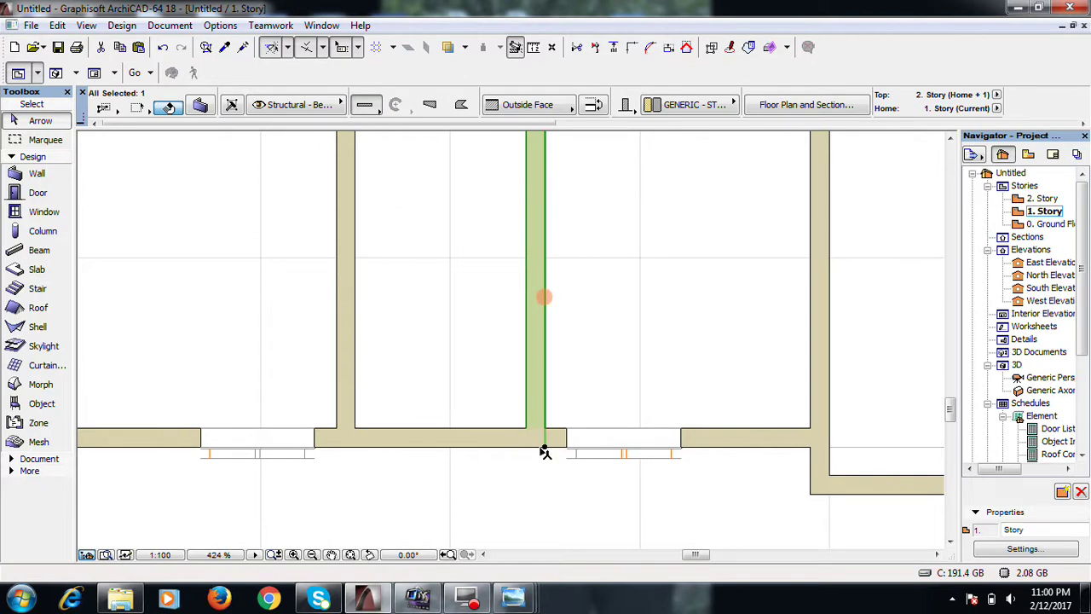
pyautogui.click(544, 448)
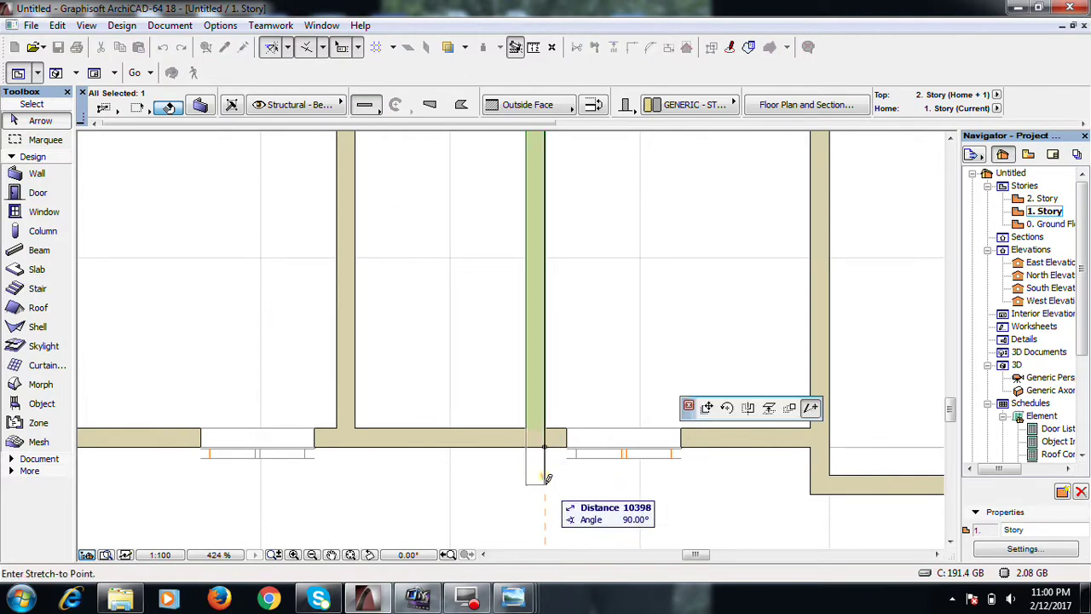
pyautogui.write('500')
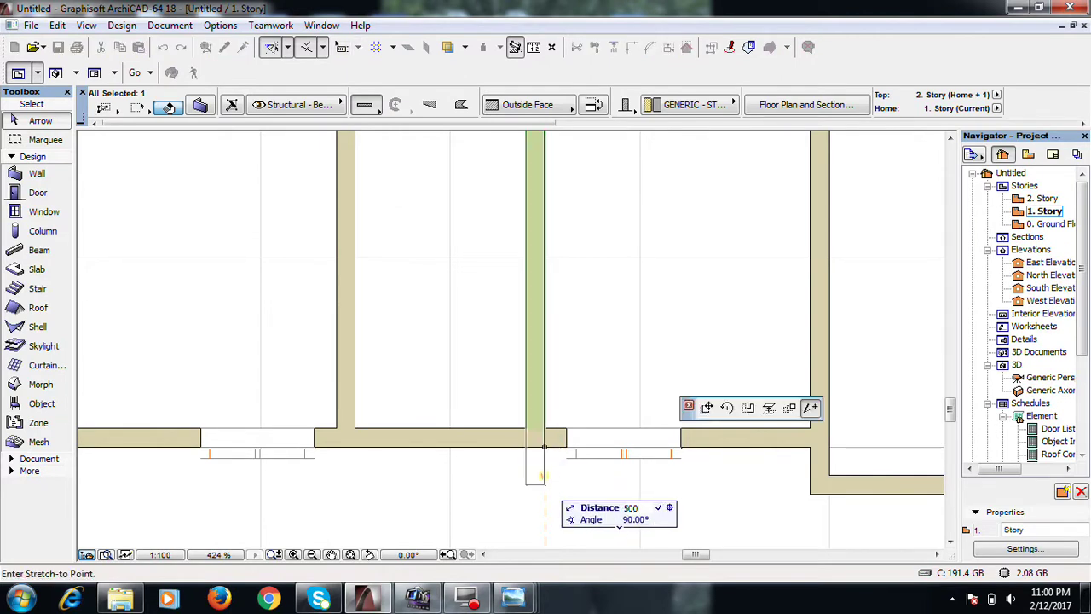
pyautogui.press('Return')
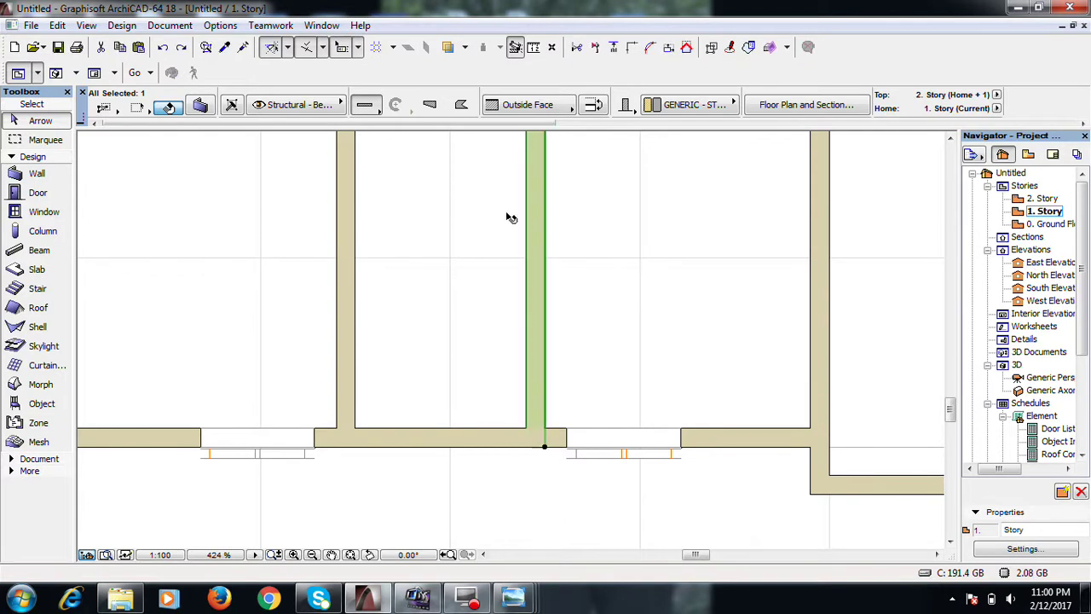
# Stretch the right stairwell wall past the front facade, level with the projecting end bays
pyautogui.click(544, 446)
pyautogui.scroll(5, 549, 449)
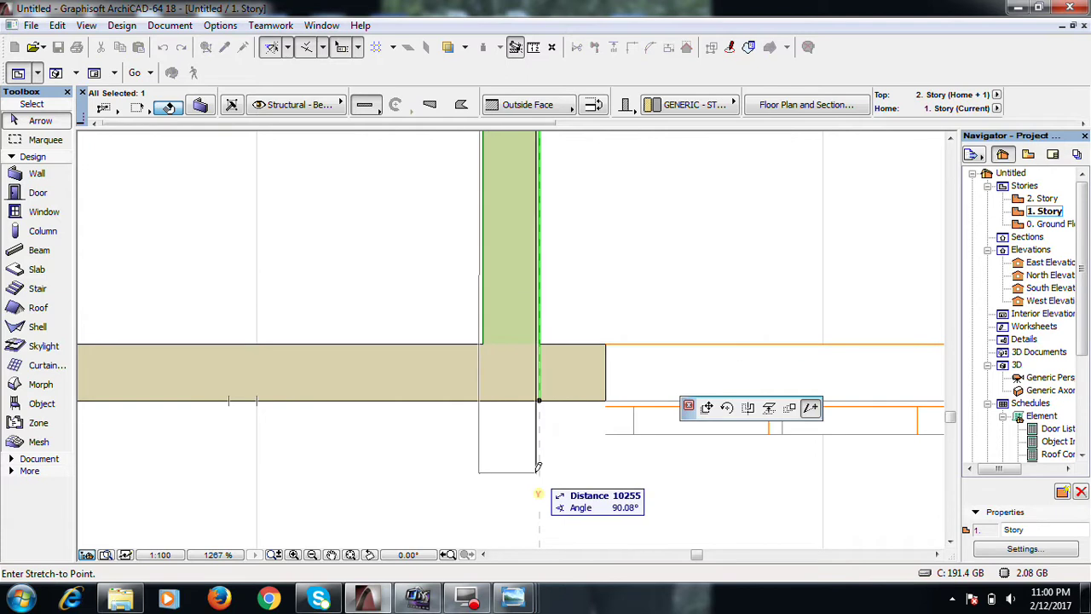
pyautogui.write('105')
pyautogui.press('Return')
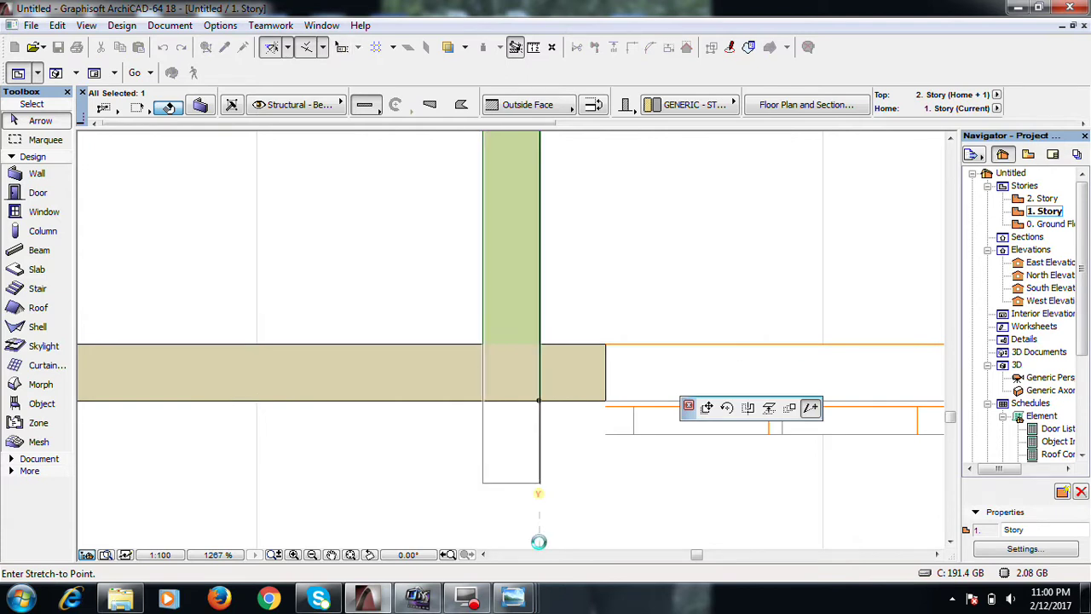
# Stretch the left stairwell wall past the front facade, level with the projecting end bays
pyautogui.scroll(-5, 624, 419)
pyautogui.click(443, 380)
pyautogui.click(445, 432)
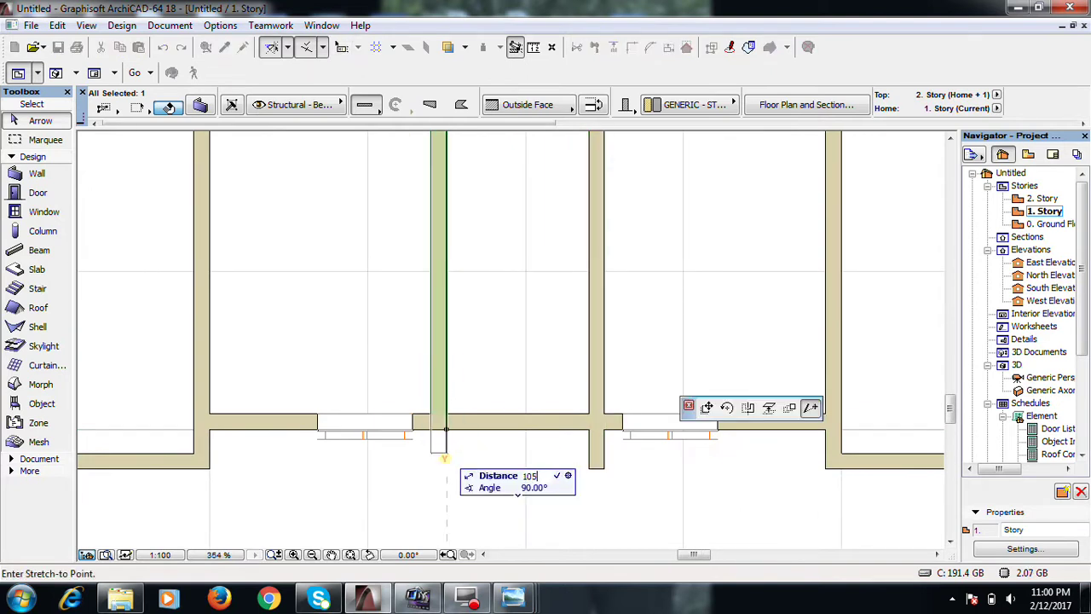
pyautogui.click(445, 468)
# Drag a copy of the remaining middle facade wall outward, level with the ends of the stretched stairwell walls
pyautogui.click(534, 435)
pyautogui.click(537, 425)
pyautogui.click(536, 422)
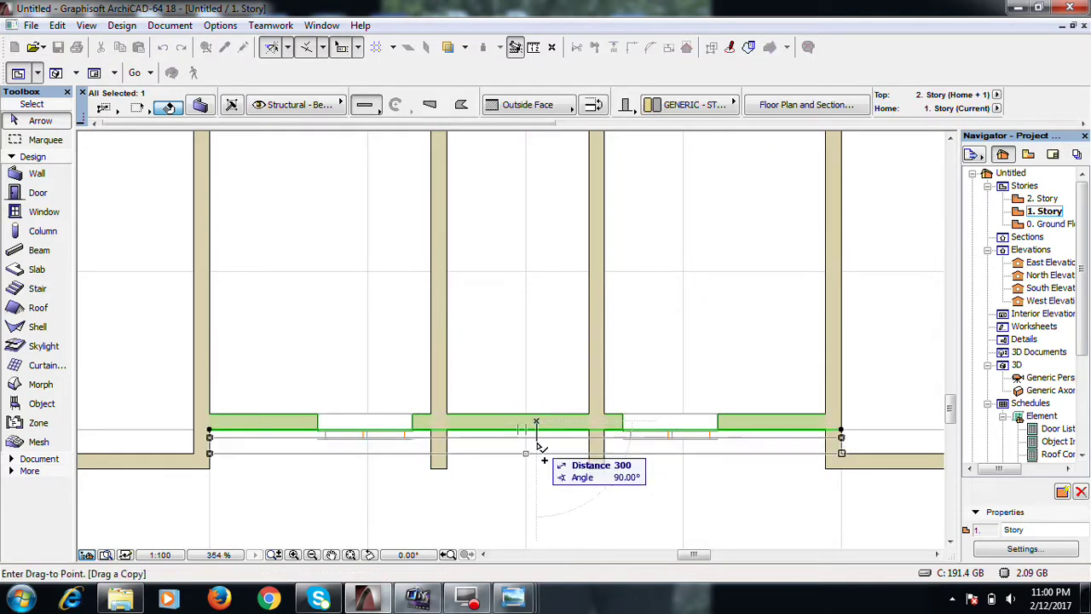
pyautogui.click(537, 460)
# Trim the original facade wall between the stairwell walls and the copied wall's sections outside them, forming a central projecting bay
pyautogui.keyDown('ctrl'); pyautogui.click(536, 427); pyautogui.keyUp('ctrl')
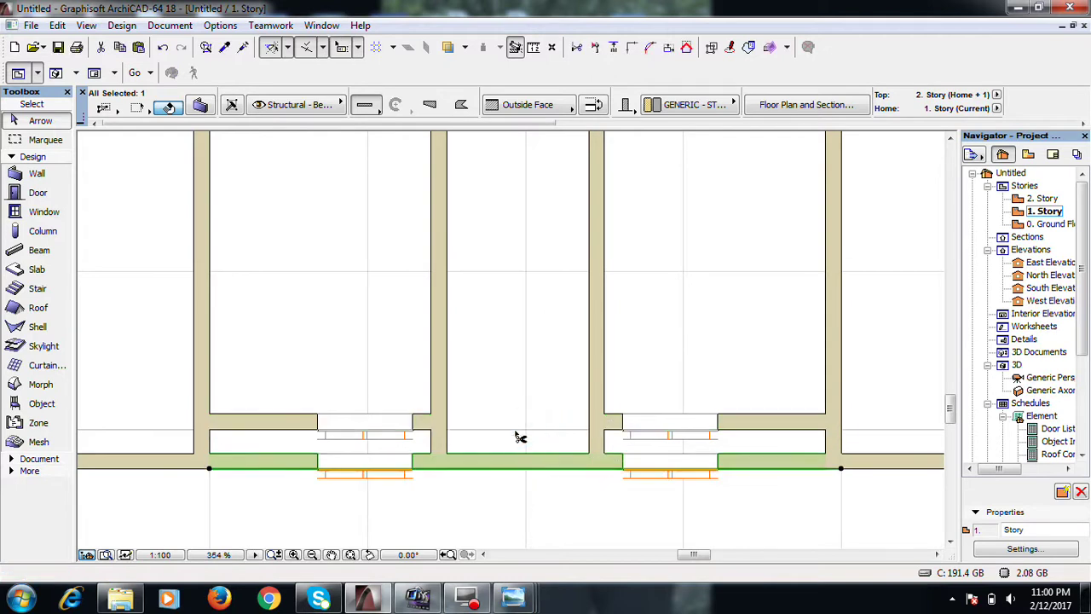
pyautogui.keyDown('ctrl'); pyautogui.click(281, 461); pyautogui.keyUp('ctrl')
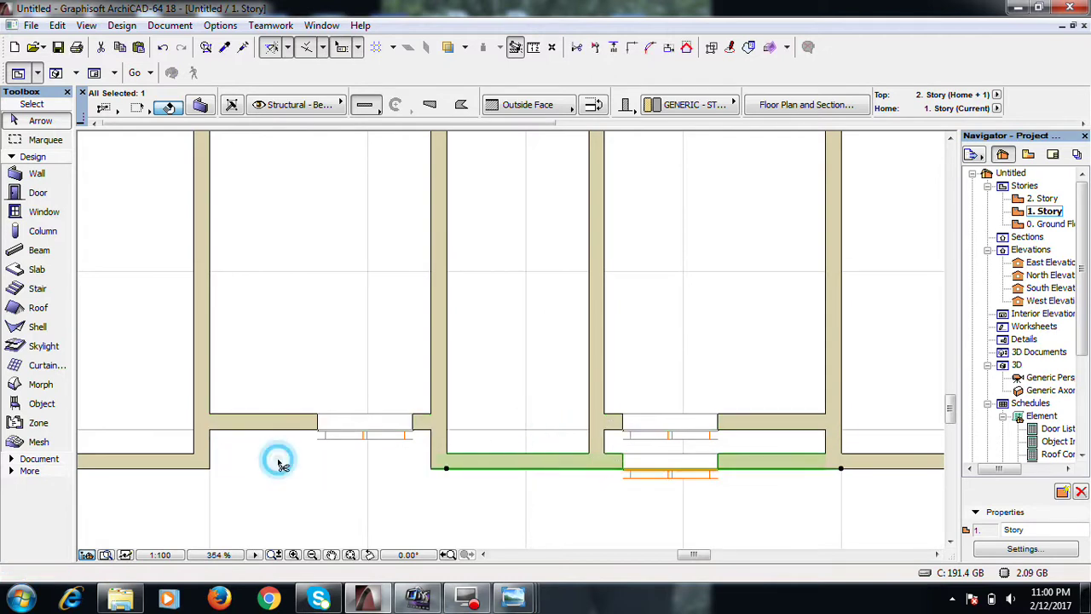
pyautogui.keyDown('ctrl'); pyautogui.click(756, 465); pyautogui.keyUp('ctrl')
pyautogui.click(515, 499)
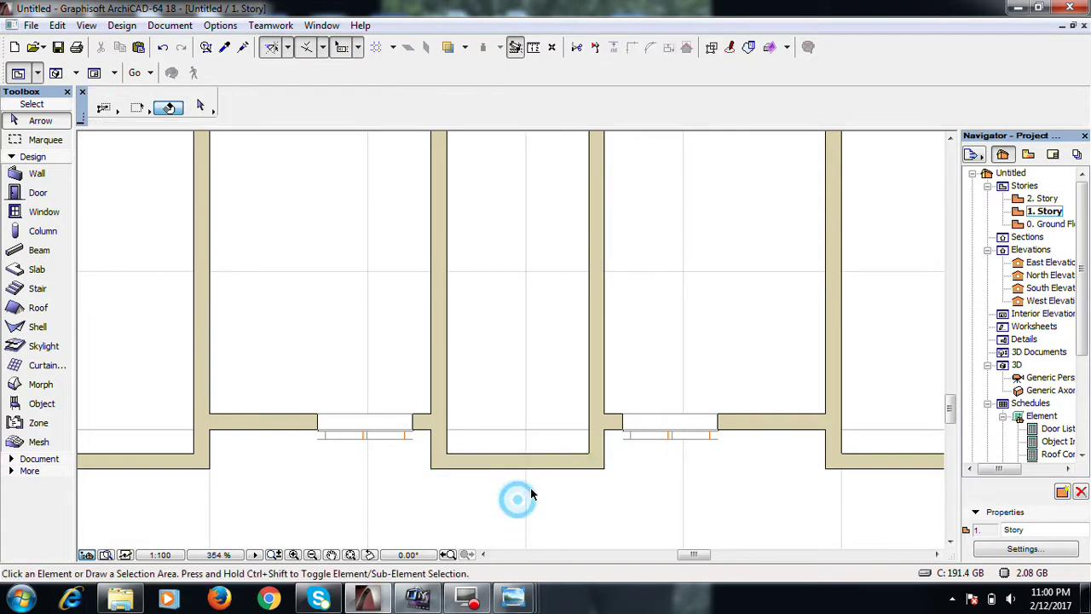
# Examine the projecting bays of the front facade in the 3D view from several angles, then return to the floor plan
pyautogui.scroll(-4, 537, 477)
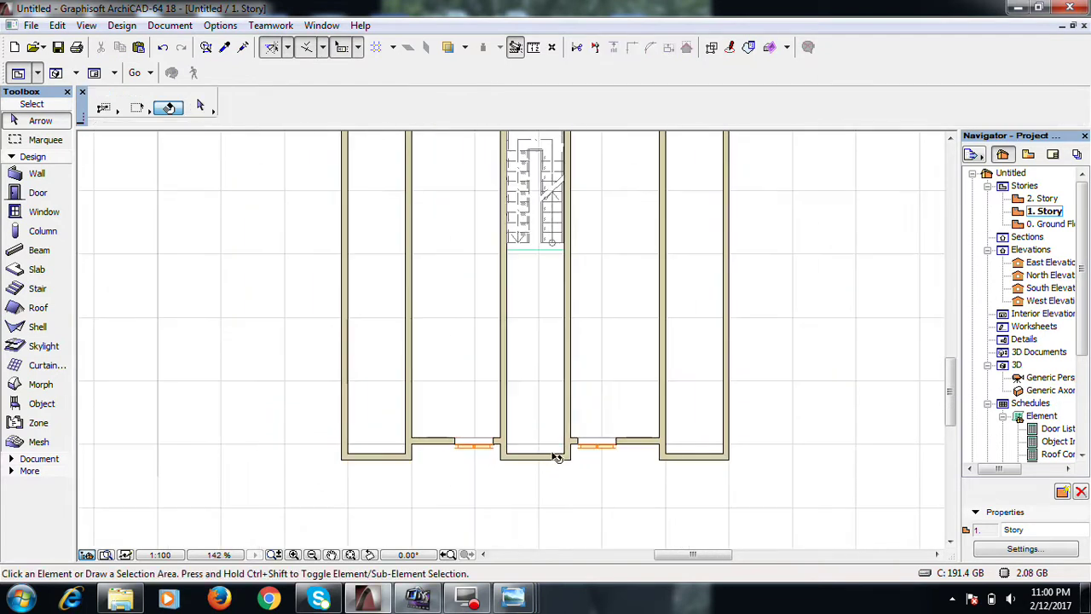
pyautogui.click(55, 74)
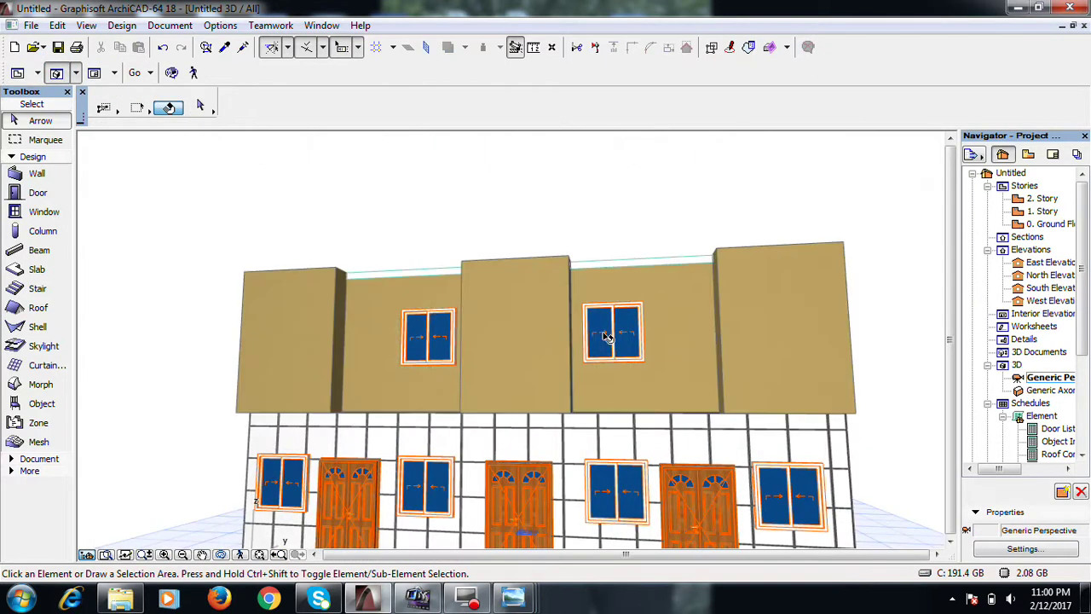
pyautogui.moveTo(598, 381); pyautogui.dragTo(436, 385)
pyautogui.moveTo(750, 324); pyautogui.dragTo(586, 367)
pyautogui.moveTo(309, 370); pyautogui.dragTo(371, 287)
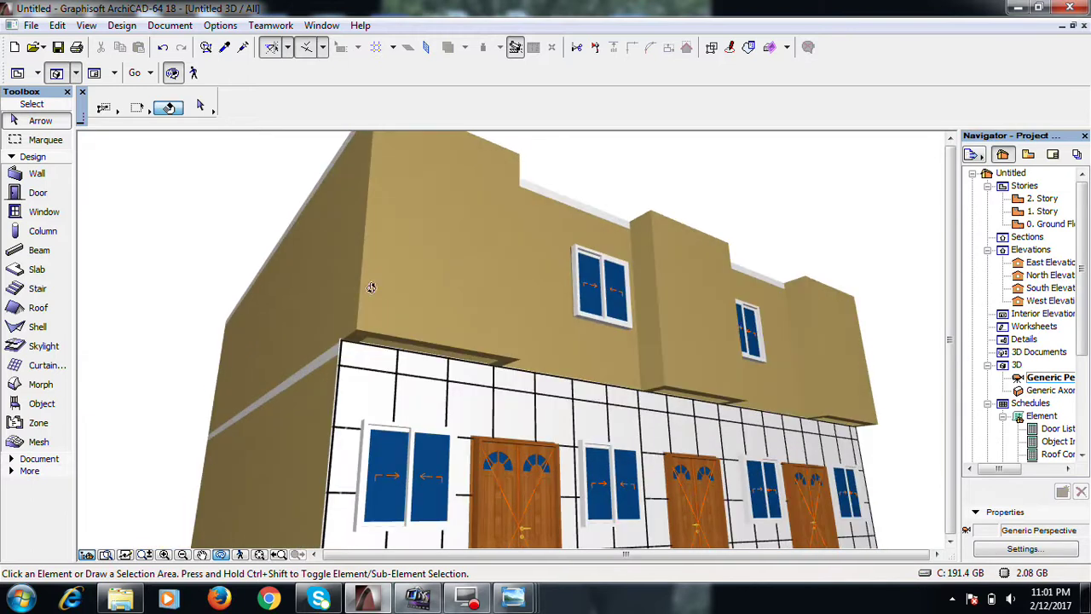
pyautogui.click(57, 73)
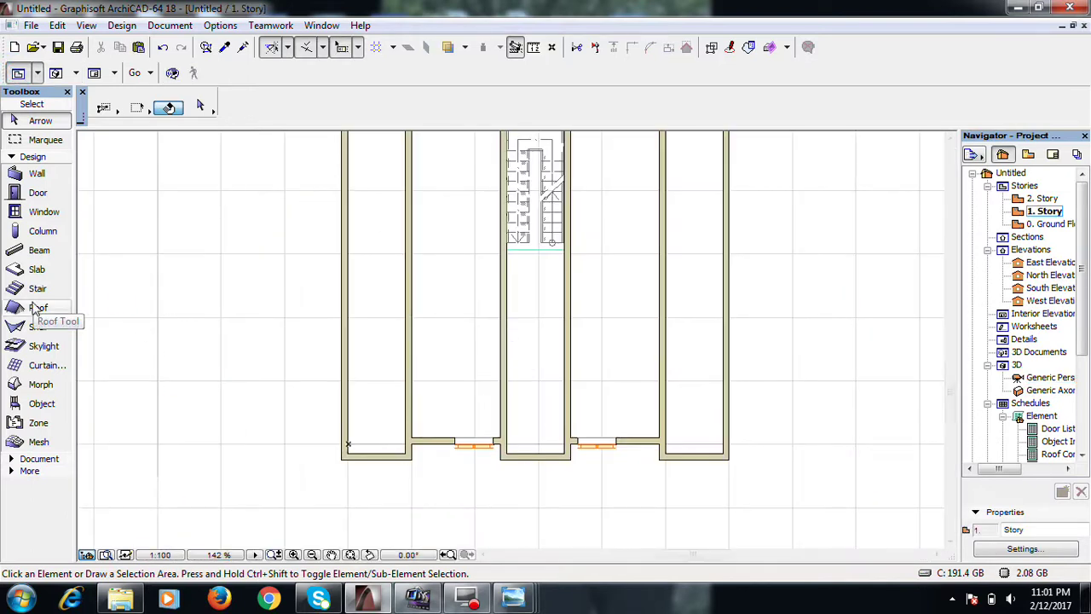
# Place a vertical curtain wall from 0 to 3100 mm above Story 1 along the front face of the left projecting bay
pyautogui.click(45, 365)
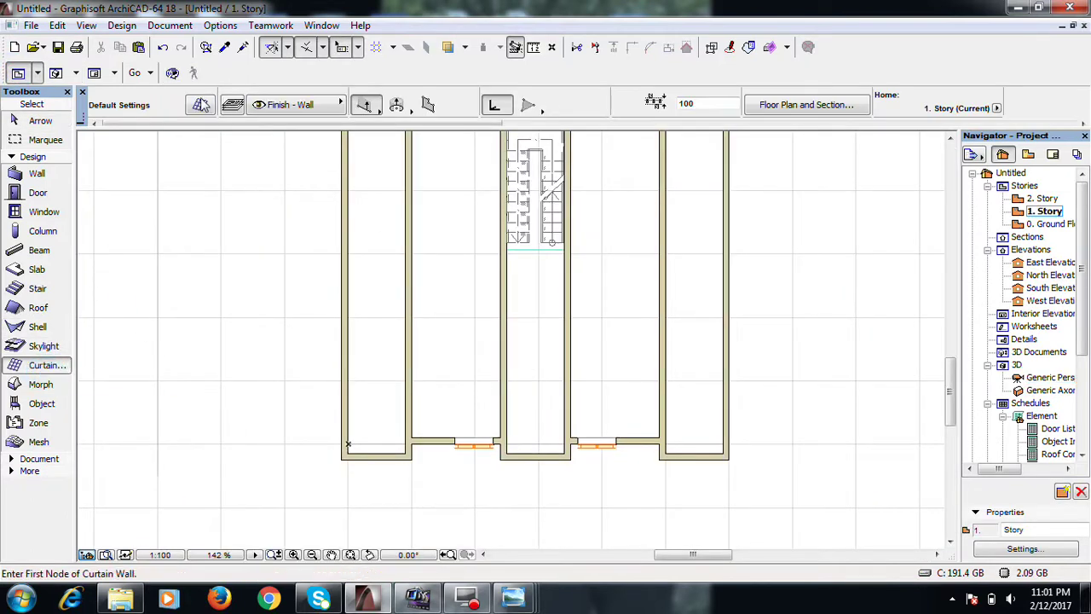
pyautogui.scroll(8, 350, 452)
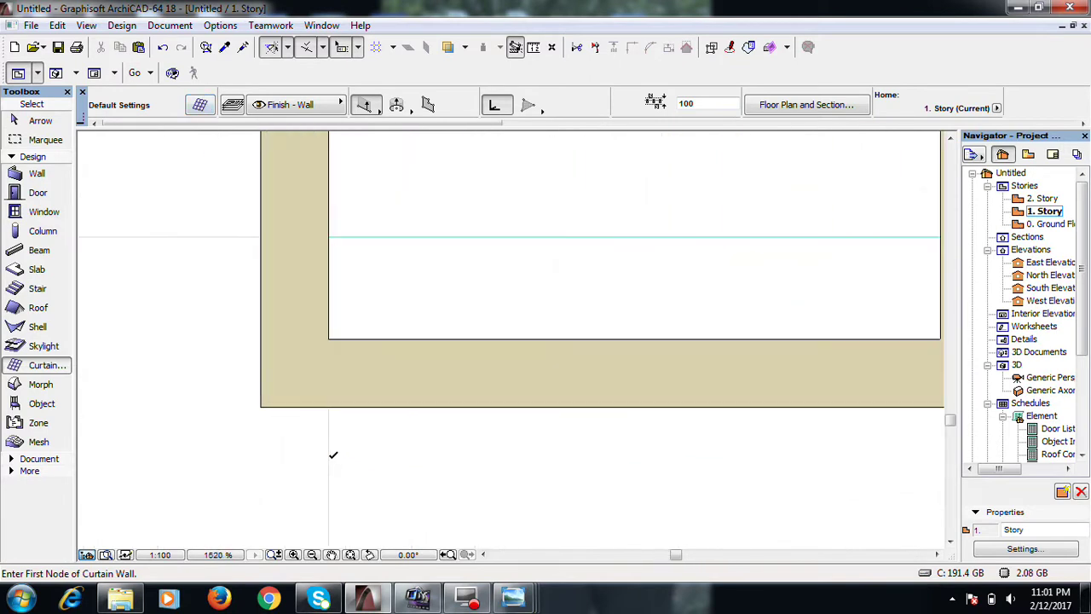
pyautogui.scroll(-4, 256, 477)
pyautogui.click(254, 474)
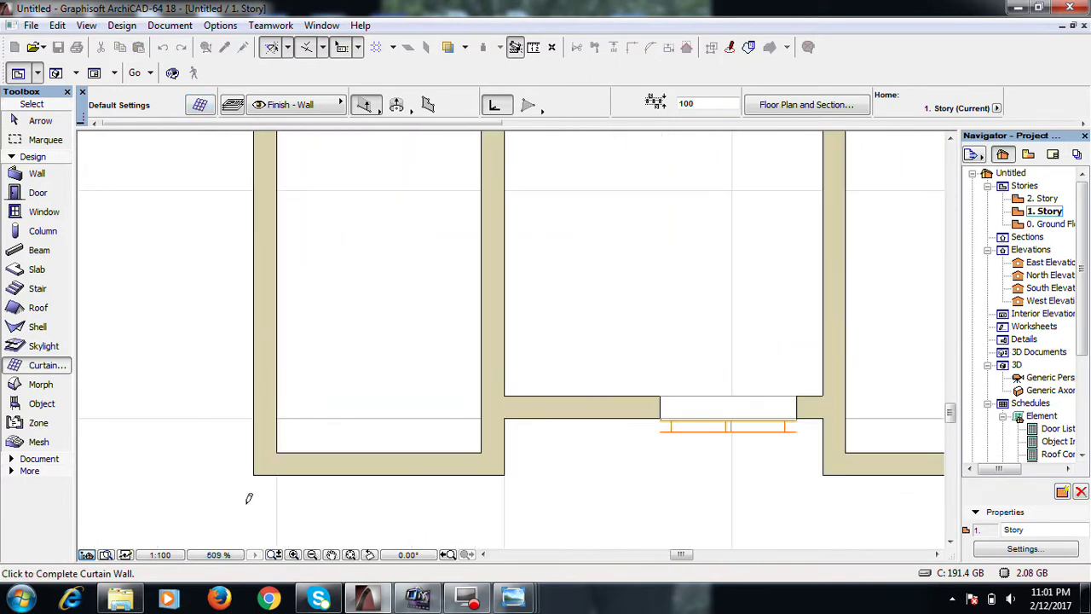
pyautogui.click(506, 470)
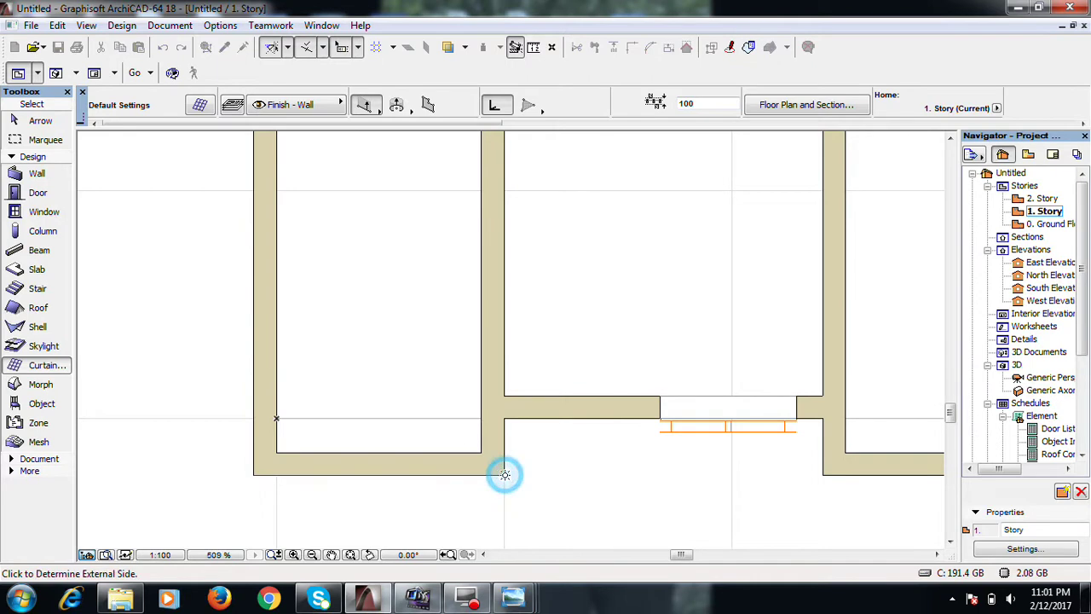
pyautogui.click(419, 396)
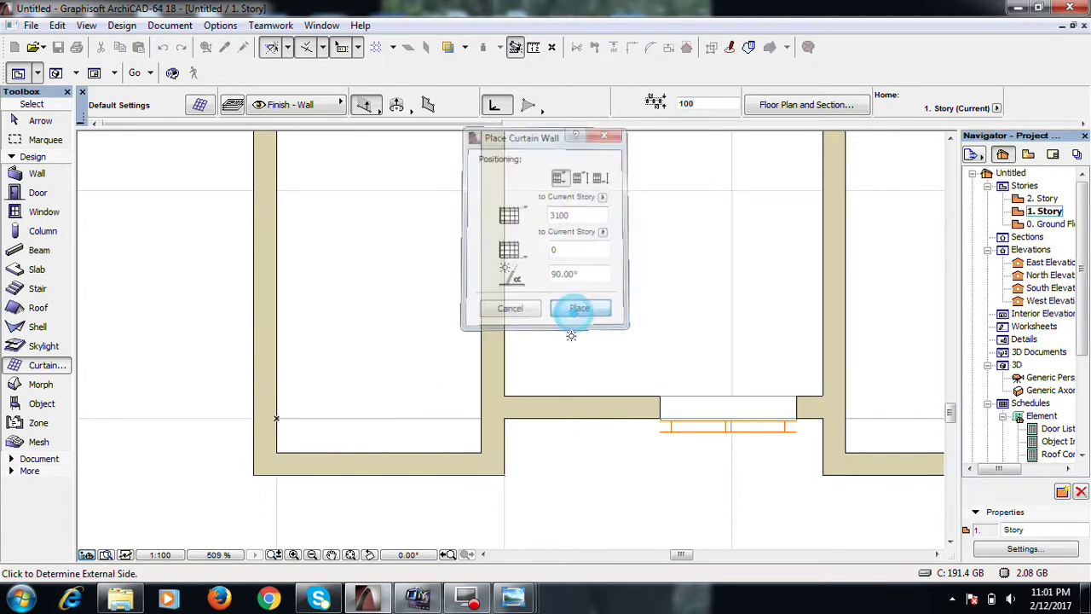
pyautogui.click(578, 309)
# Place a vertical curtain wall from 0 to 3100 mm along the left bay's inner side return, up to the recessed facade
pyautogui.scroll(4, 503, 477)
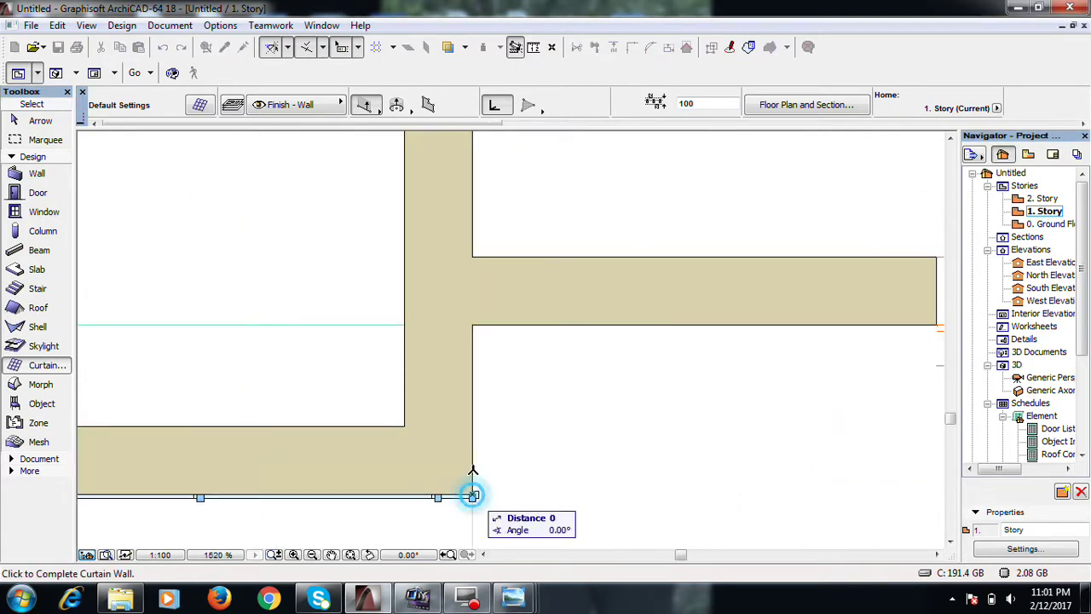
pyautogui.click(471, 323)
pyautogui.click(446, 329)
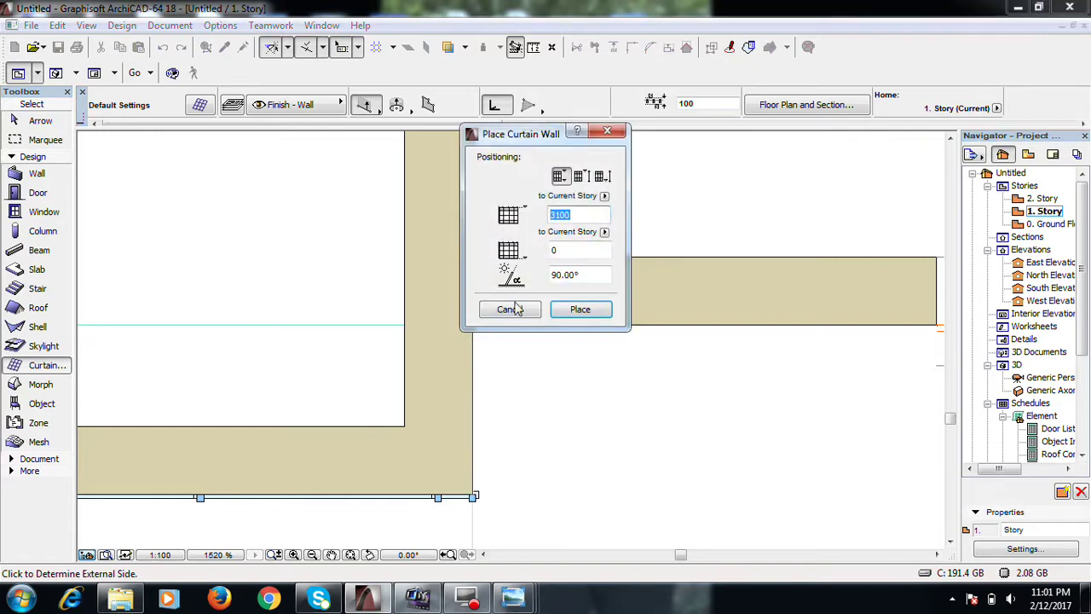
pyautogui.click(571, 312)
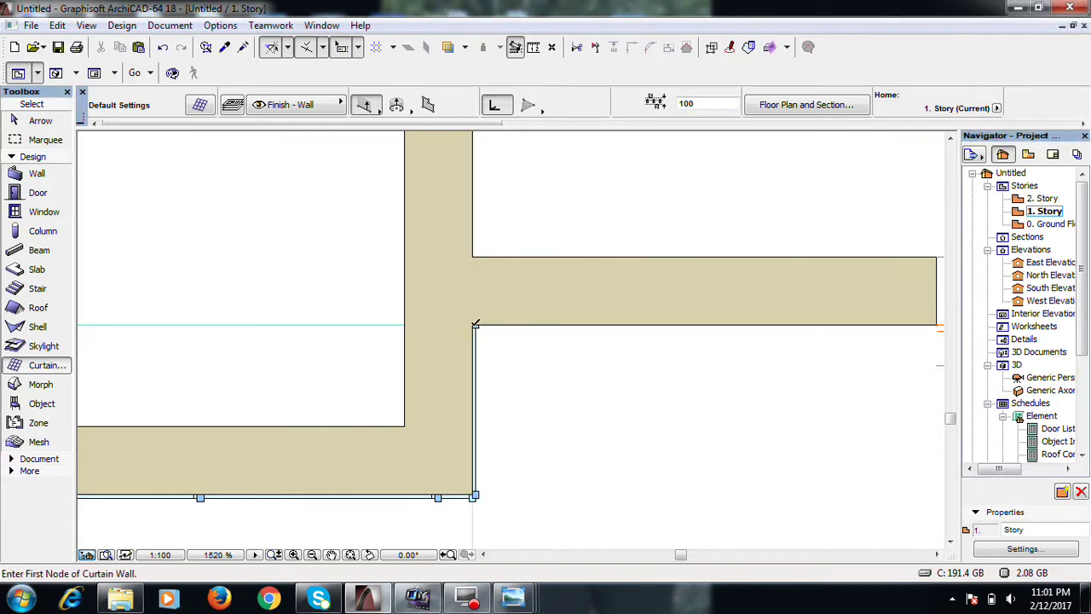
# Place a vertical curtain wall from 0 to 3100 mm along the recessed facade between the left and central projecting bays
pyautogui.click(475, 325)
pyautogui.scroll(-3, 473, 328)
pyautogui.scroll(4, 596, 410)
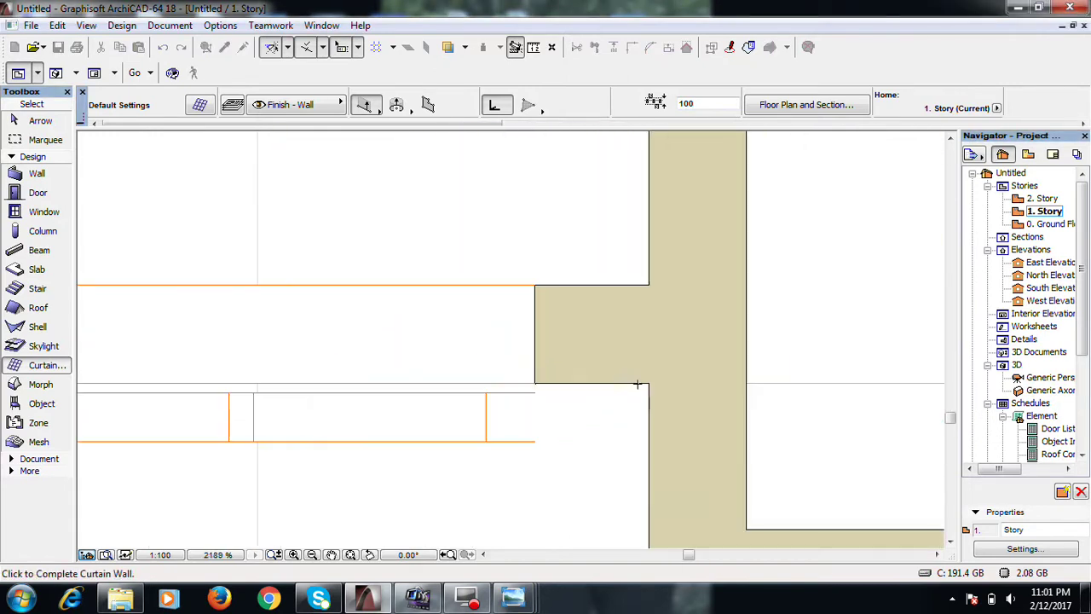
pyautogui.click(650, 383)
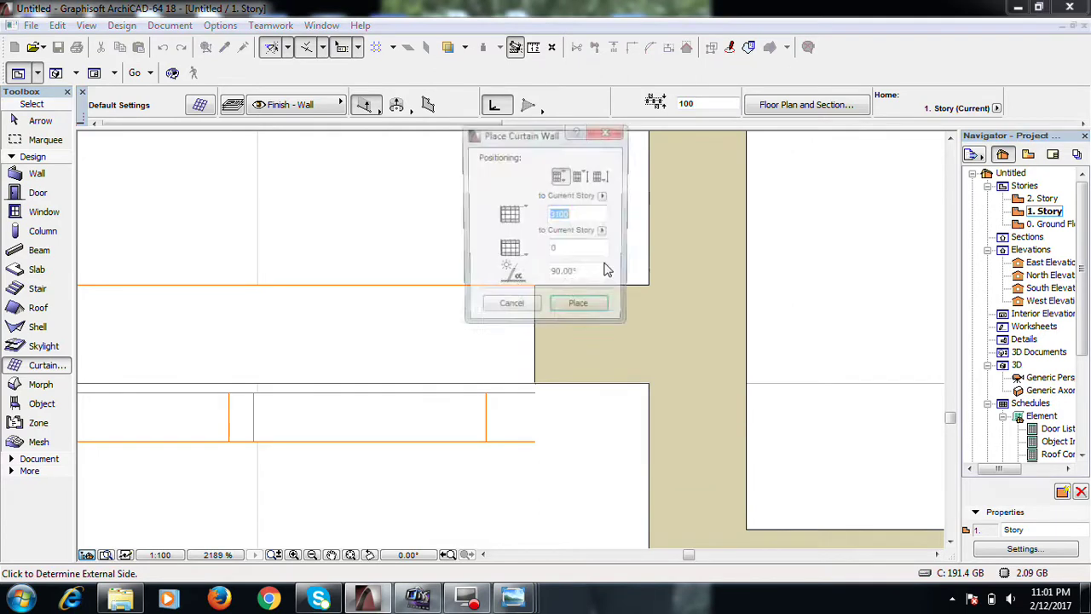
pyautogui.click(581, 306)
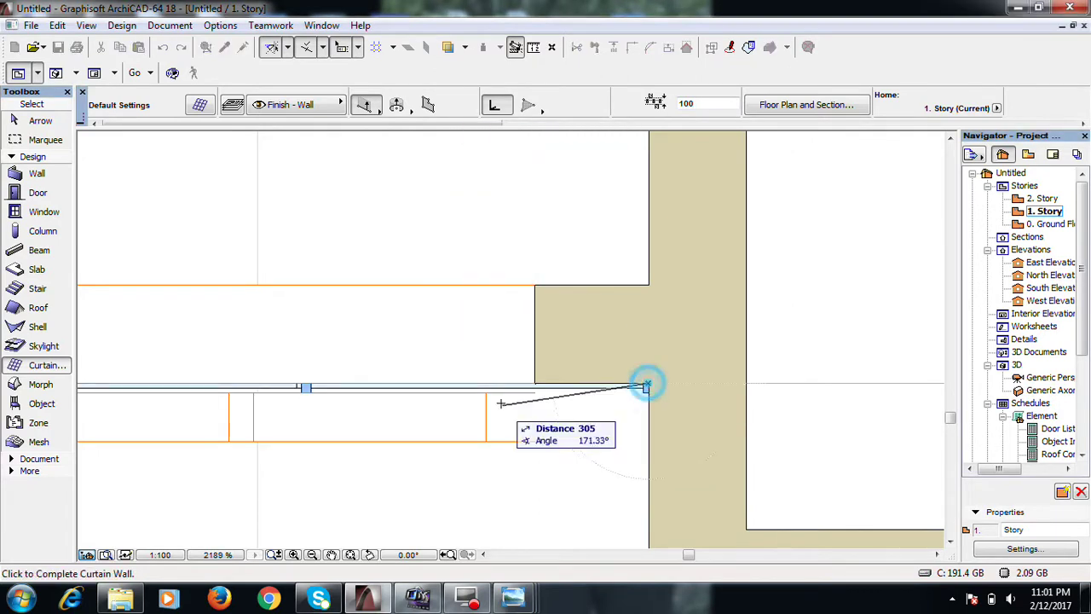
# Place a vertical curtain wall from 0 to 3100 mm along the central bay's left side return, out to its front corner
pyautogui.scroll(-3, 646, 386)
pyautogui.scroll(2, 579, 389)
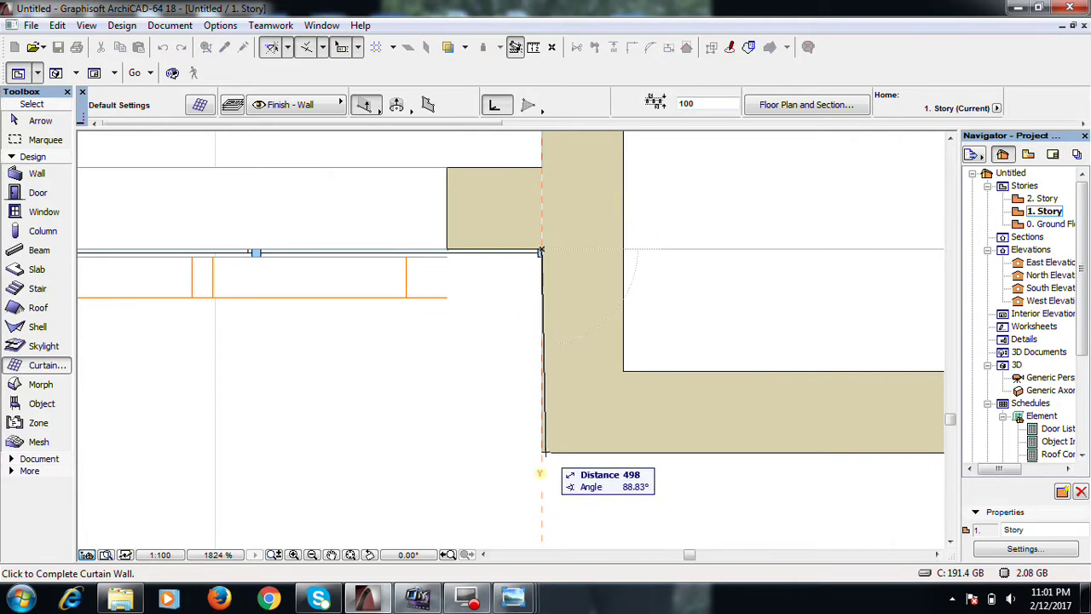
pyautogui.click(541, 452)
pyautogui.click(564, 246)
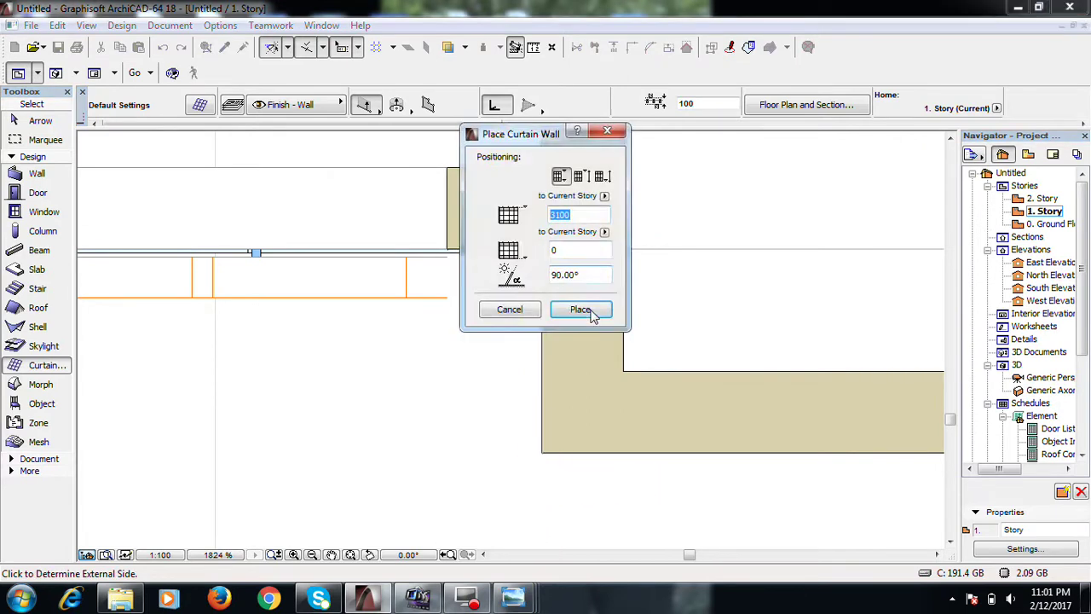
pyautogui.click(596, 310)
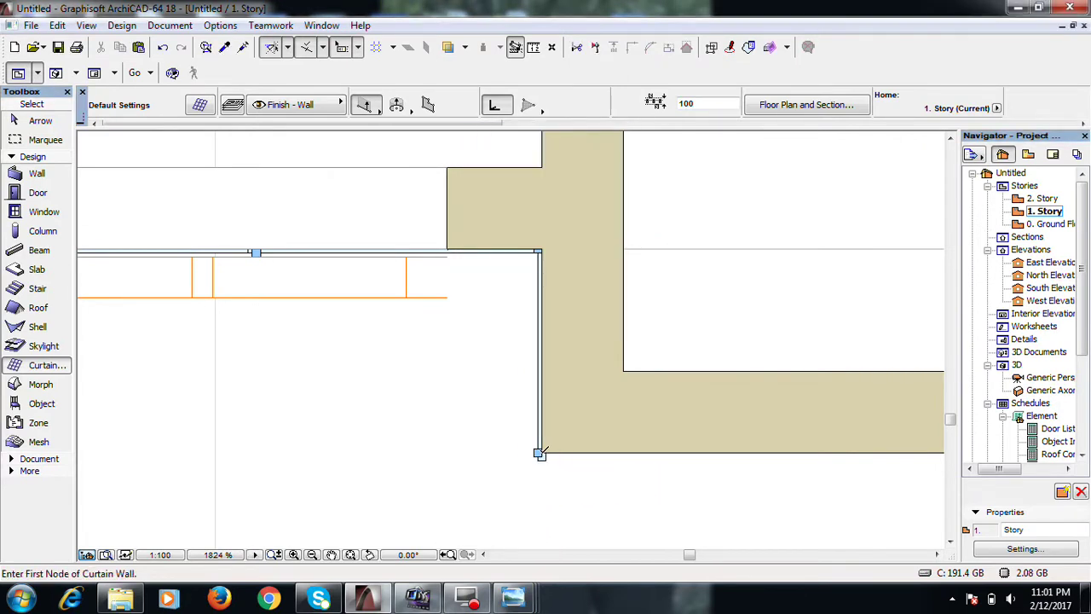
# Place a vertical curtain wall from 0 to 3100 mm along the front face of the central projecting bay
pyautogui.click(541, 453)
pyautogui.scroll(-2, 434, 504)
pyautogui.scroll(2, 775, 480)
pyautogui.click(767, 481)
pyautogui.click(623, 330)
pyautogui.click(579, 310)
# Place a vertical curtain wall from 0 to 3100 mm along the central bay's right side return, between the recessed facade and front corner
pyautogui.click(767, 314)
pyautogui.click(765, 488)
pyautogui.click(695, 339)
pyautogui.click(605, 307)
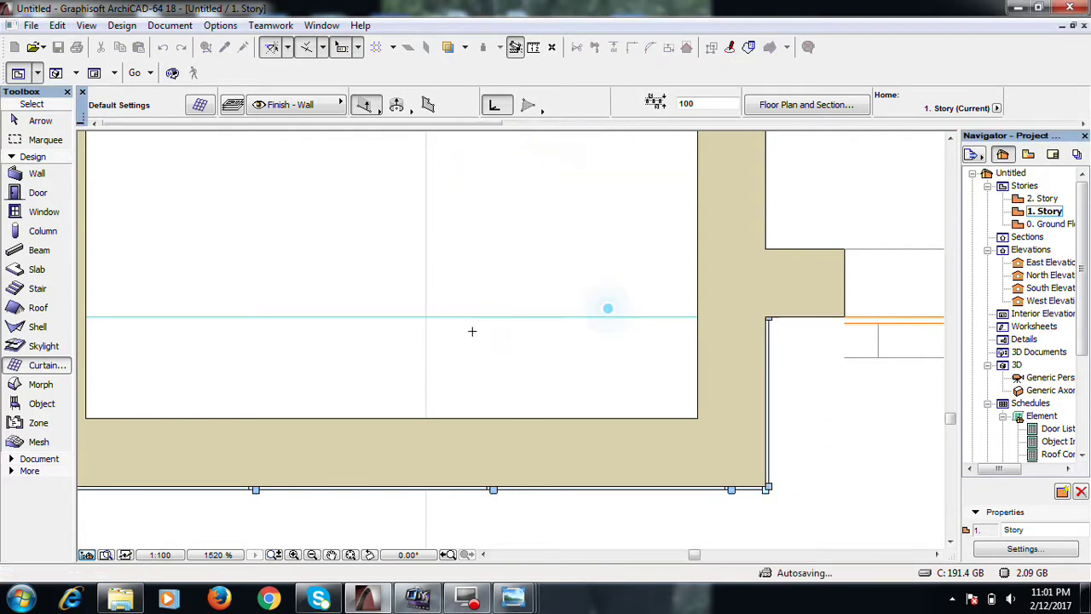
# Place a vertical curtain wall from 0 to 3100 mm along the recessed facade between the central and right projecting bays
pyautogui.scroll(-5, 521, 356)
pyautogui.scroll(5, 609, 336)
pyautogui.scroll(5, 424, 303)
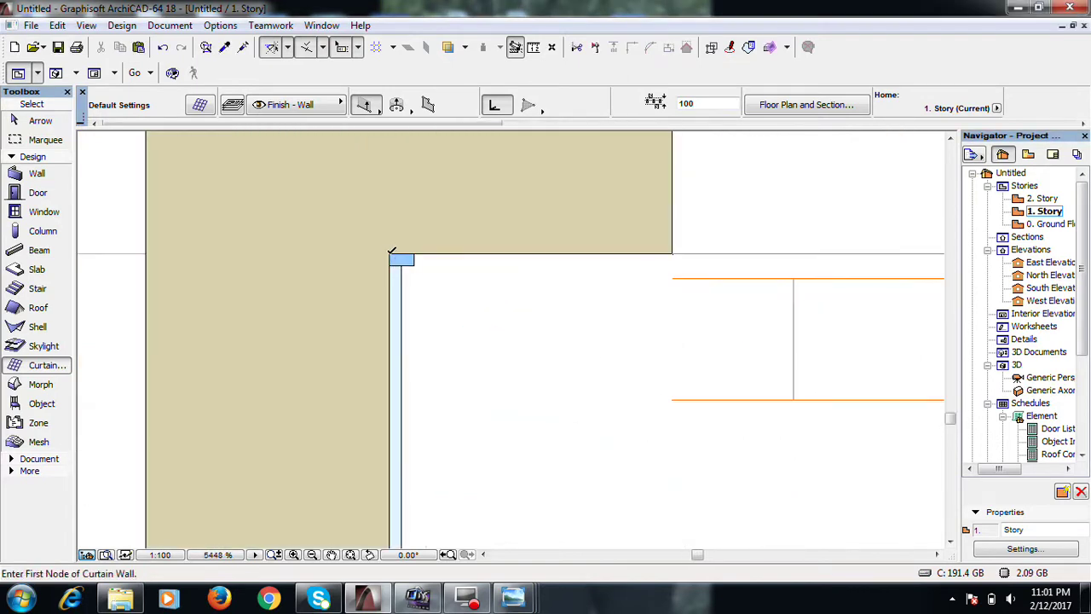
pyautogui.click(392, 253)
pyautogui.scroll(-5, 391, 256)
pyautogui.scroll(3, 861, 345)
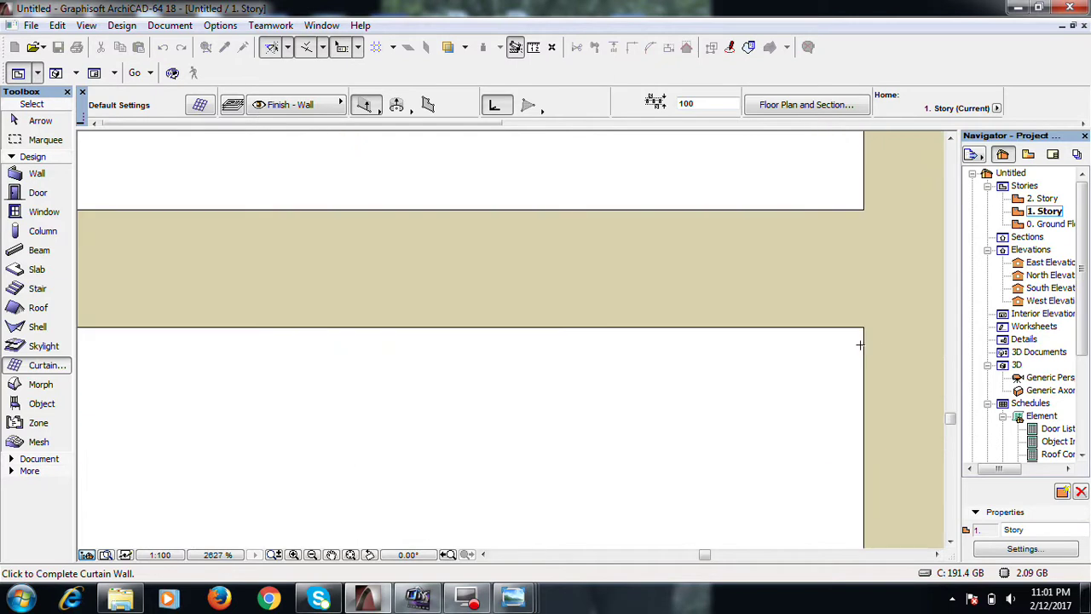
pyautogui.click(861, 327)
pyautogui.click(772, 187)
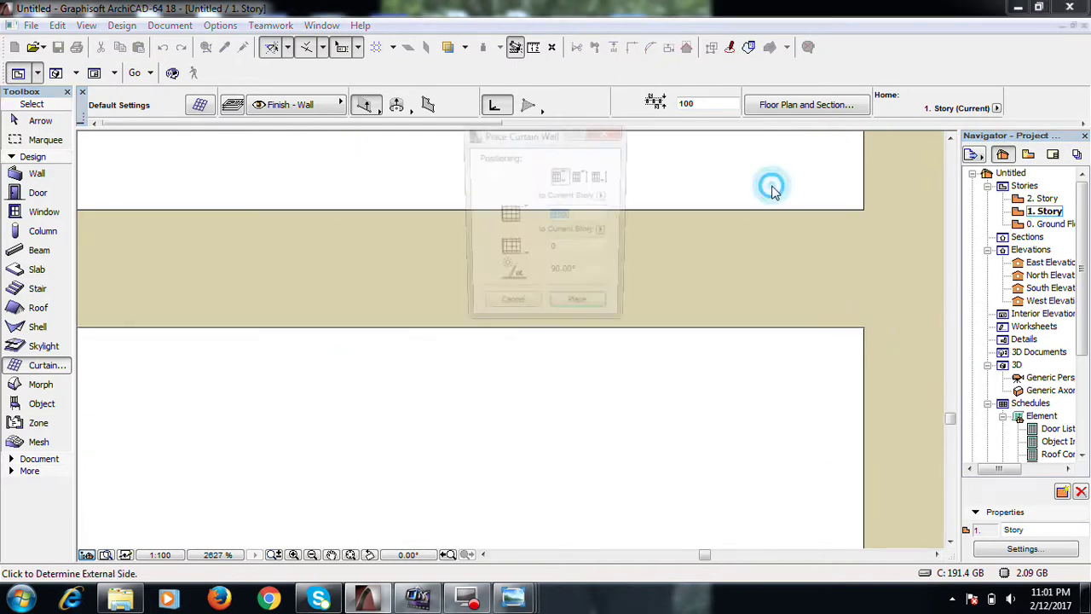
pyautogui.click(579, 310)
# Place a vertical curtain wall from 0 to 3100 mm along the right bay's inner side return, out to its front corner
pyautogui.scroll(-3, 646, 248)
pyautogui.scroll(3, 729, 301)
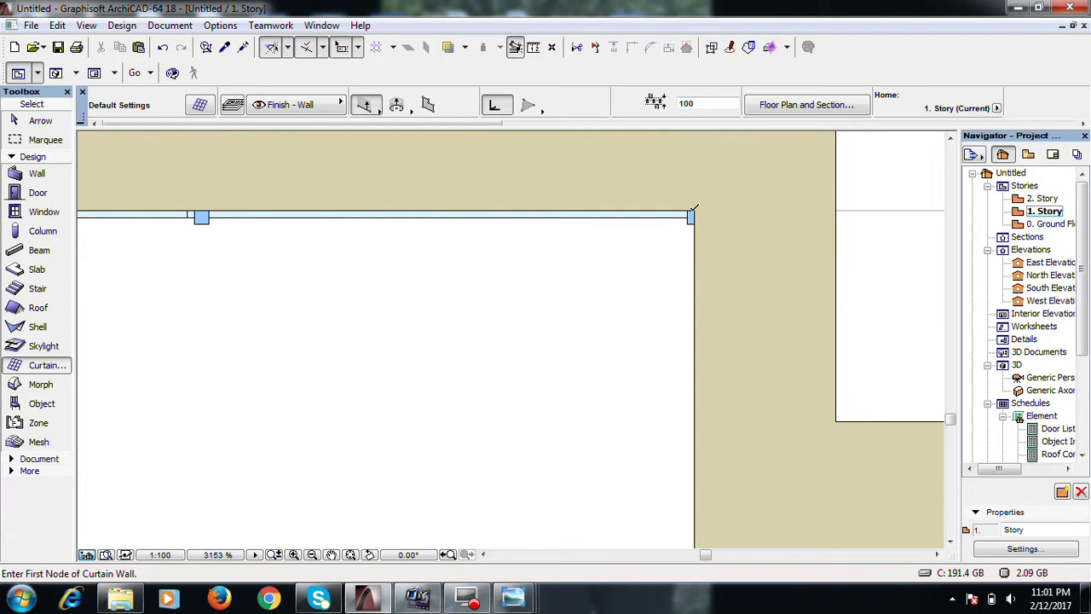
pyautogui.click(690, 213)
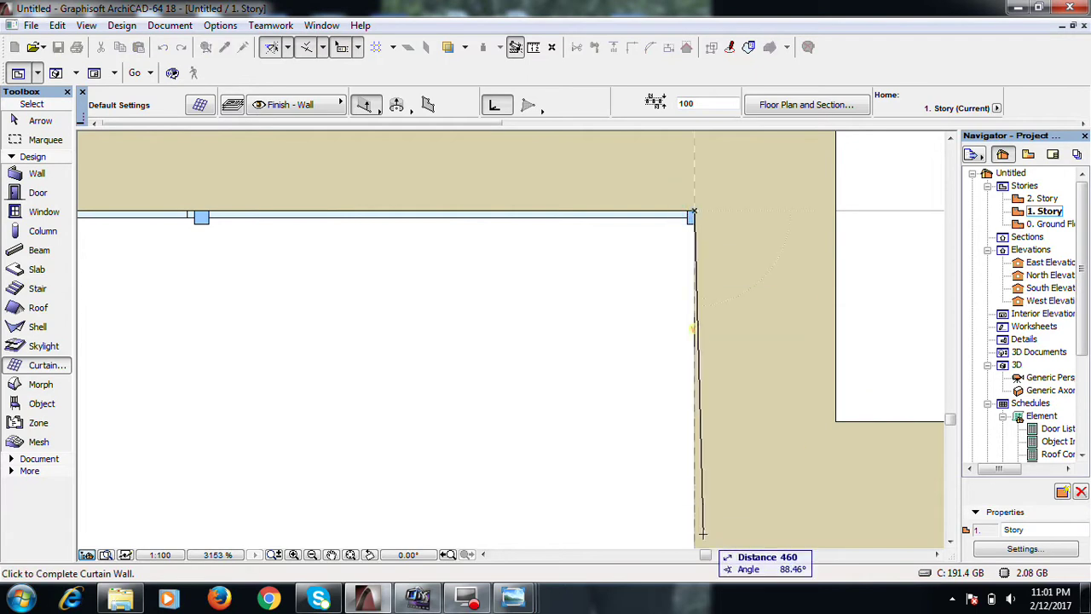
pyautogui.scroll(-1, 655, 338)
pyautogui.scroll(2, 665, 439)
pyautogui.scroll(1, 665, 439)
pyautogui.click(690, 408)
pyautogui.click(682, 295)
pyautogui.click(601, 311)
# Place a vertical curtain wall from 0 to 3100 mm along the front face of the right projecting bay
pyautogui.scroll(-3, 517, 336)
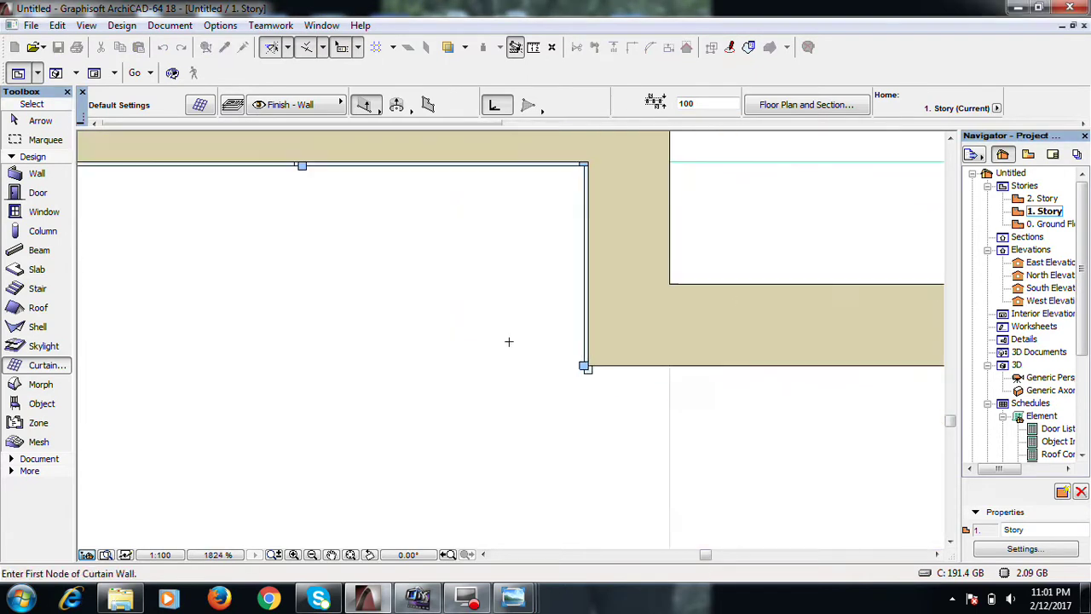
pyautogui.scroll(1, 512, 358)
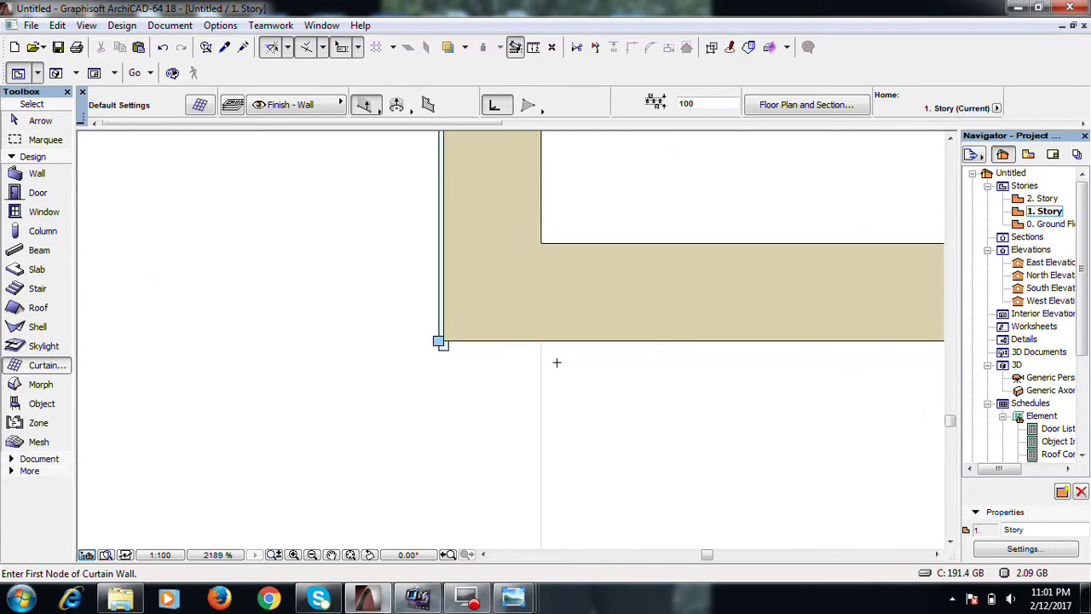
pyautogui.click(442, 342)
pyautogui.scroll(-5, 440, 380)
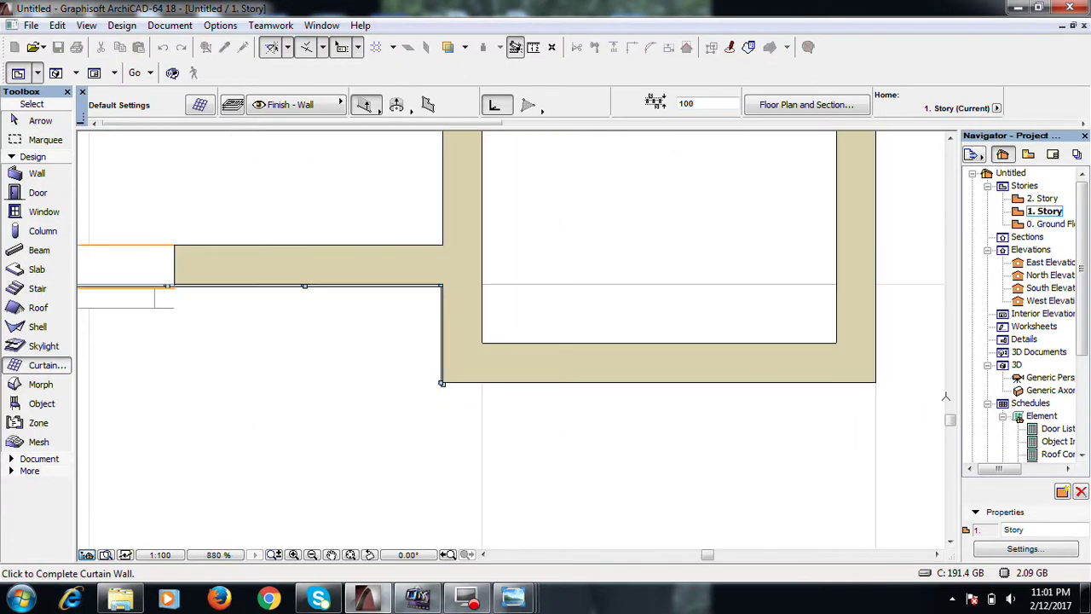
pyautogui.click(876, 382)
pyautogui.click(766, 349)
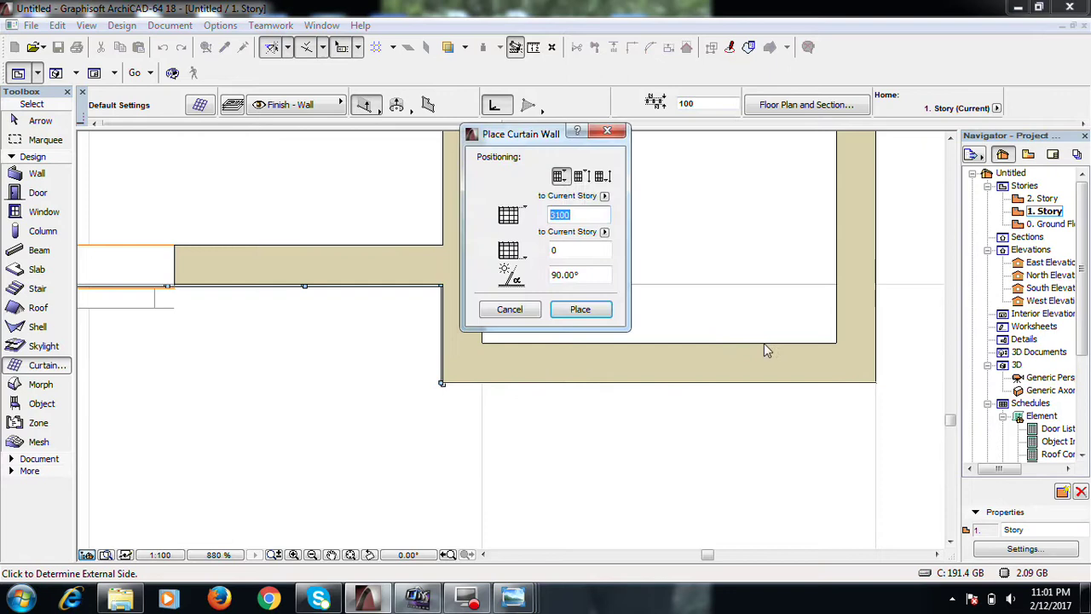
pyautogui.click(595, 311)
# Examine the curtain-walled facade in the 3D view from both sides, then return to the Story 1 floor plan
pyautogui.click(56, 73)
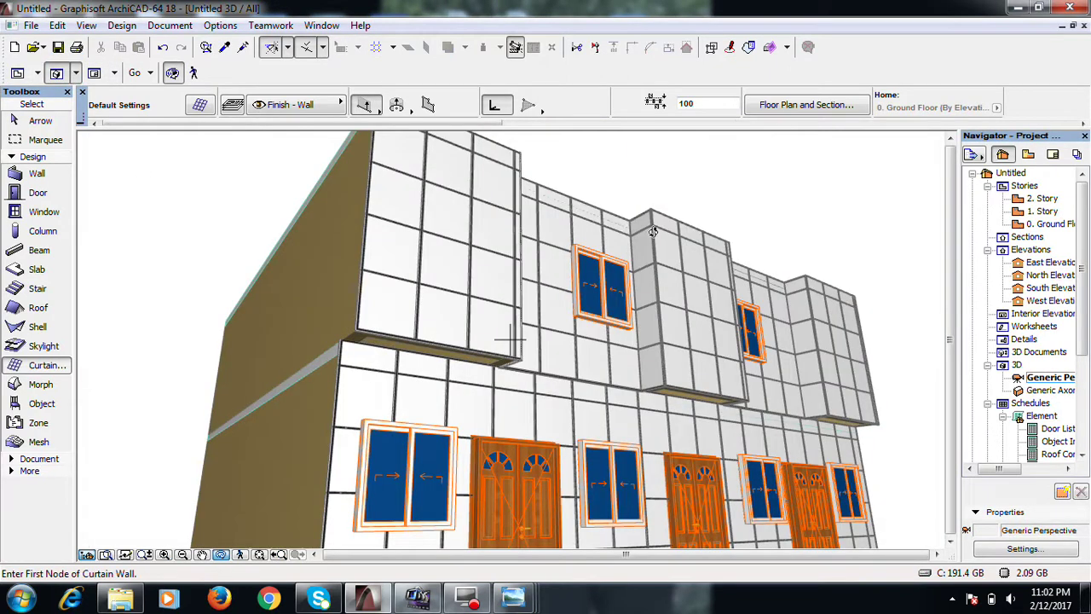
pyautogui.scroll(3, 664, 293)
pyautogui.keyDown('shift'); pyautogui.moveTo(645, 296); pyautogui.dragTo(510, 341, button='middle'); pyautogui.keyUp('shift')
pyautogui.keyDown('shift'); pyautogui.moveTo(785, 372); pyautogui.dragTo(870, 335, button='middle'); pyautogui.keyUp('shift')
pyautogui.keyDown('shift'); pyautogui.moveTo(790, 356); pyautogui.dragTo(844, 282, button='middle'); pyautogui.keyUp('shift')
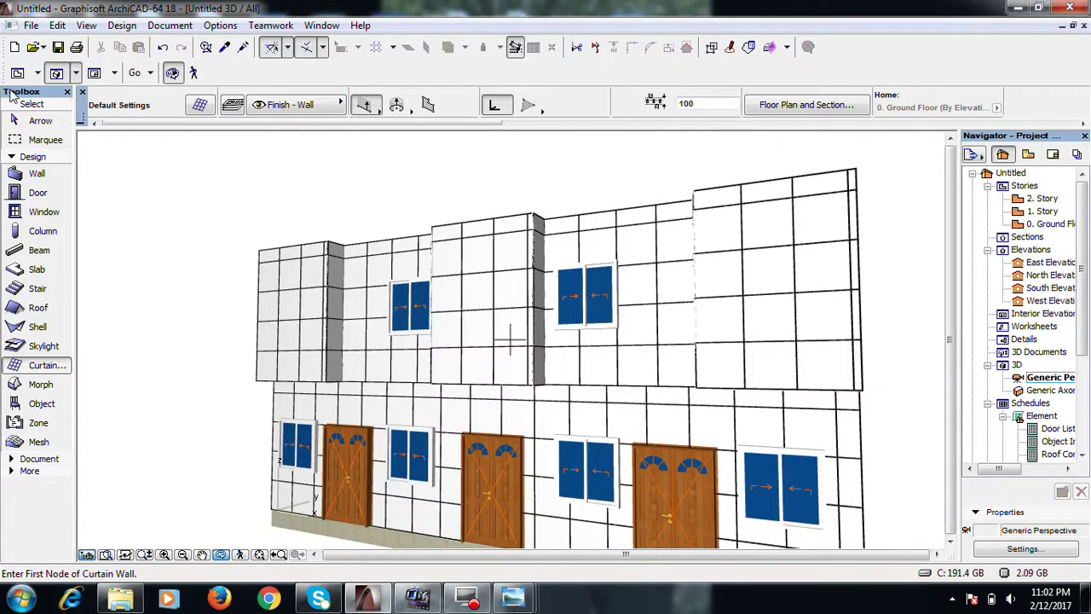
pyautogui.click(17, 75)
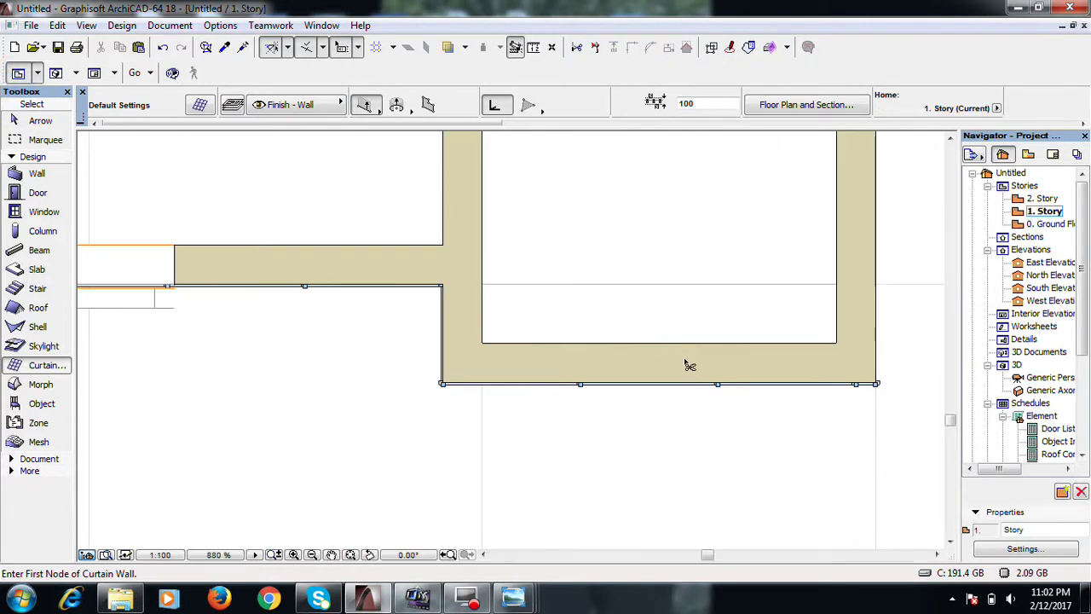
# Trim away the solid front wall segments behind the front curtain walls of the right and left projecting bays
pyautogui.scroll(-4, 688, 362)
pyautogui.scroll(-1, 835, 335)
pyautogui.scroll(-1, 659, 334)
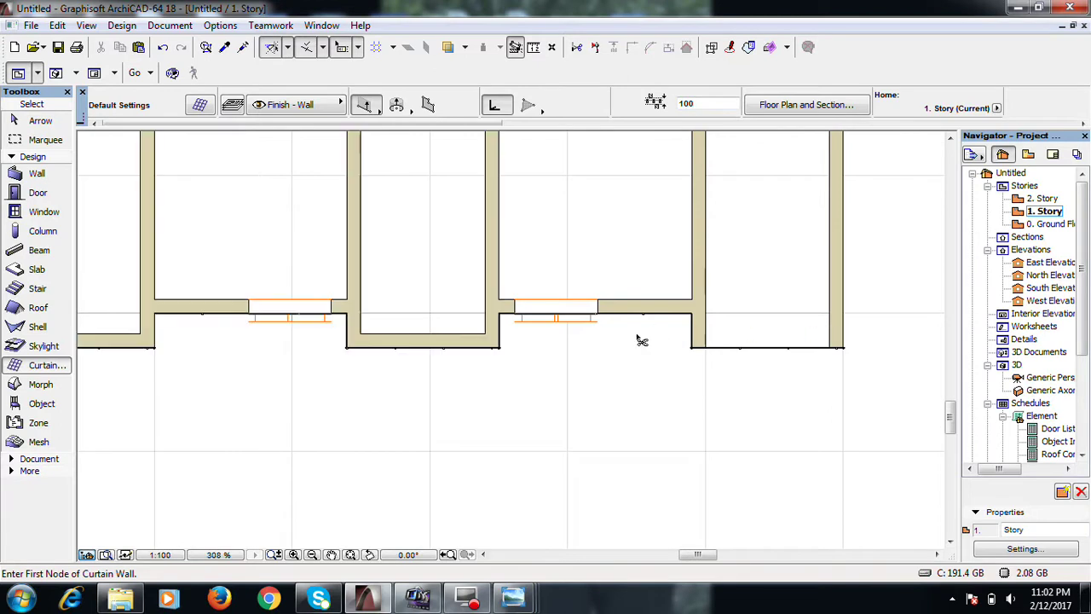
pyautogui.scroll(-1, 395, 338)
pyautogui.scroll(-1, 555, 333)
pyautogui.scroll(2, 236, 352)
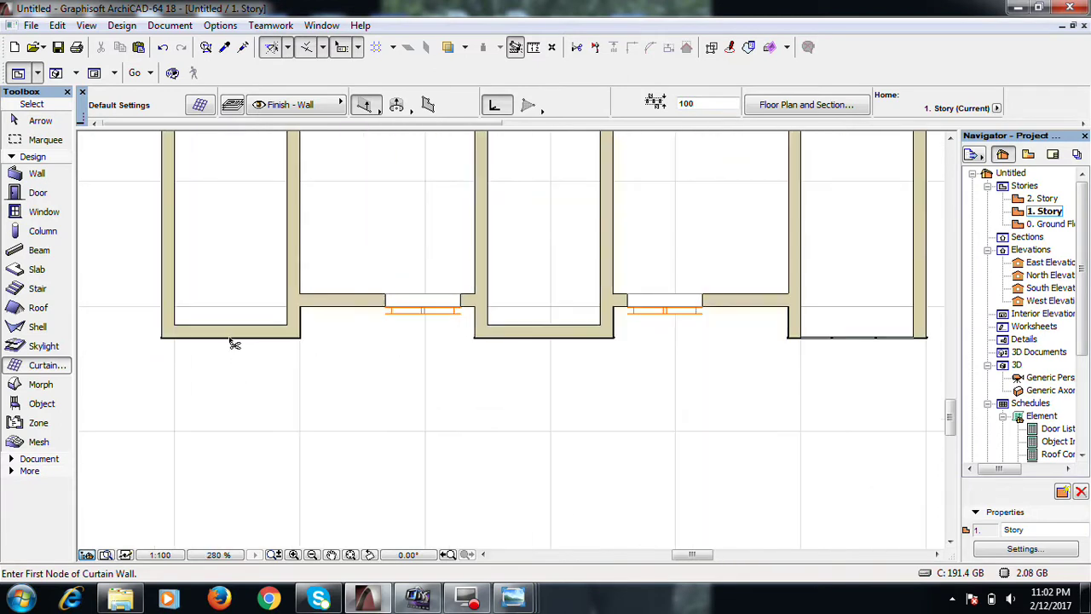
pyautogui.click(230, 332)
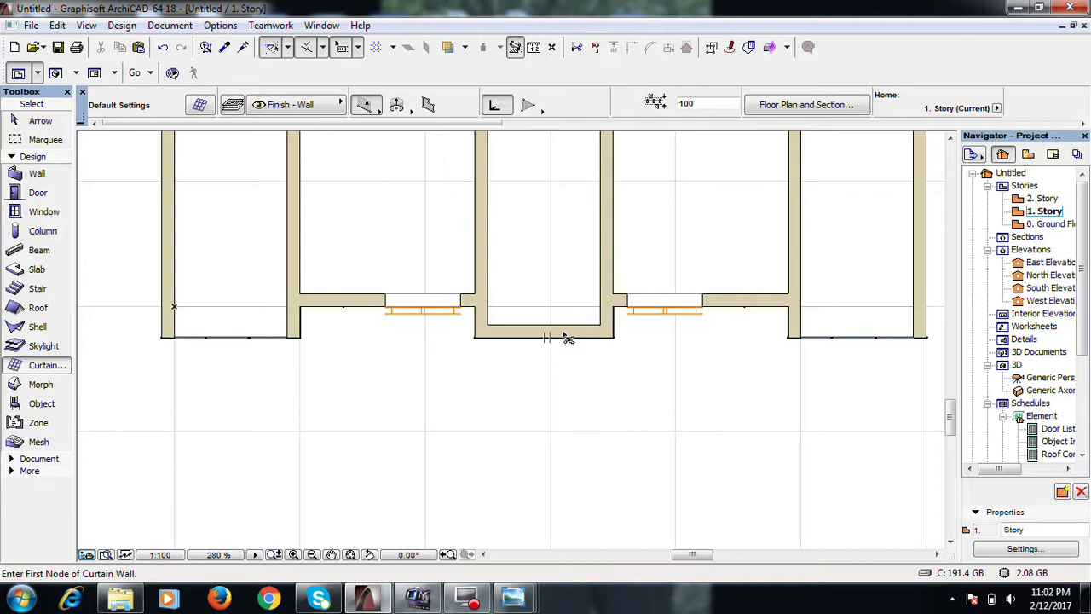
# Open the right bay's front curtain wall for editing in the 3D view and select its middle column of panels
pyautogui.click(58, 73)
pyautogui.scroll(5, 733, 290)
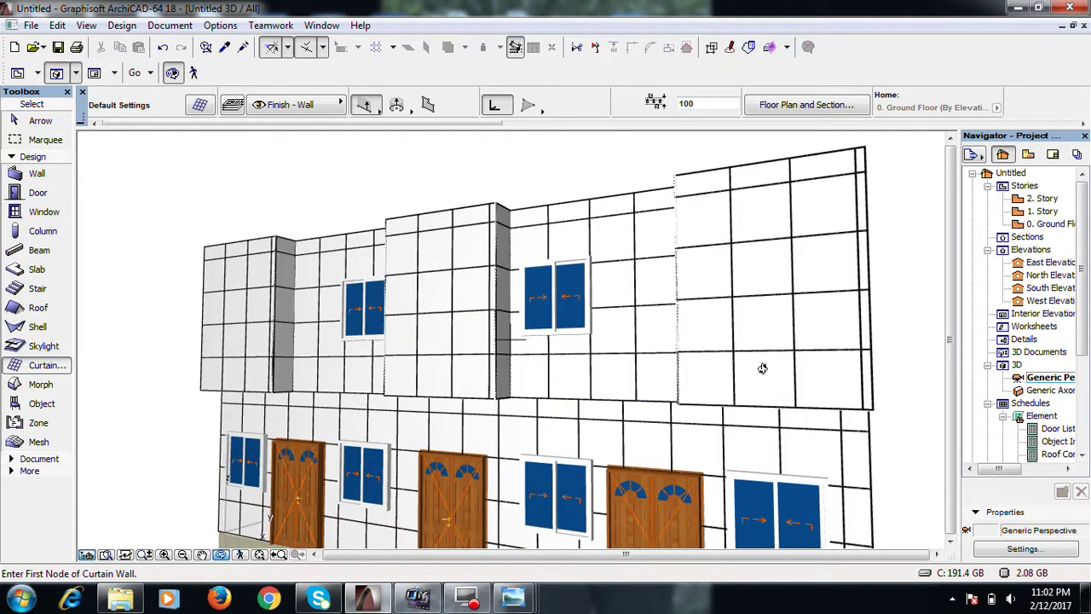
pyautogui.hotkey('ctrl', 'a')
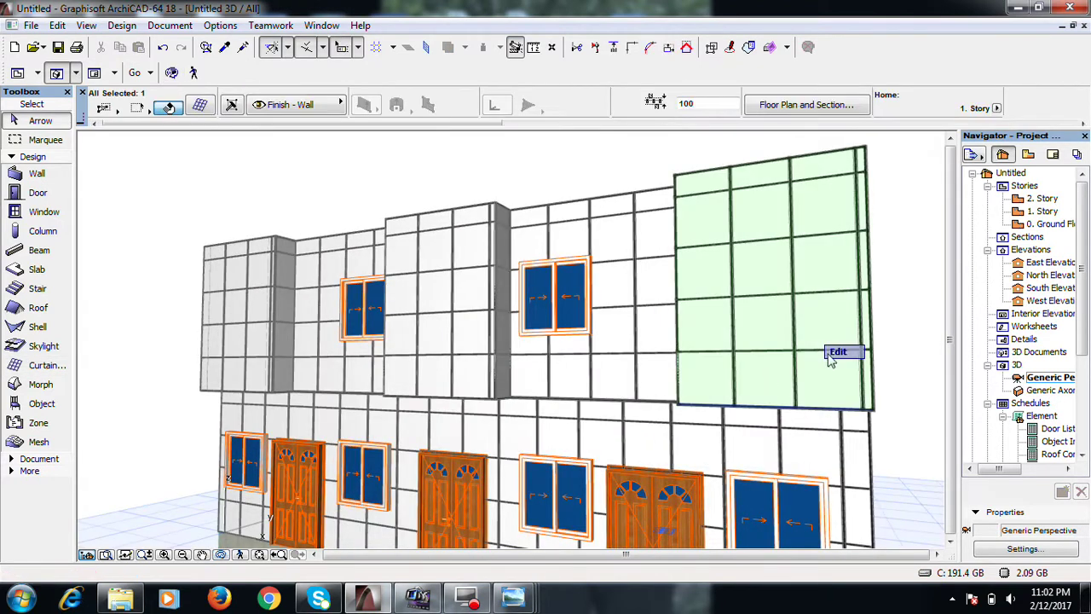
pyautogui.click(836, 353)
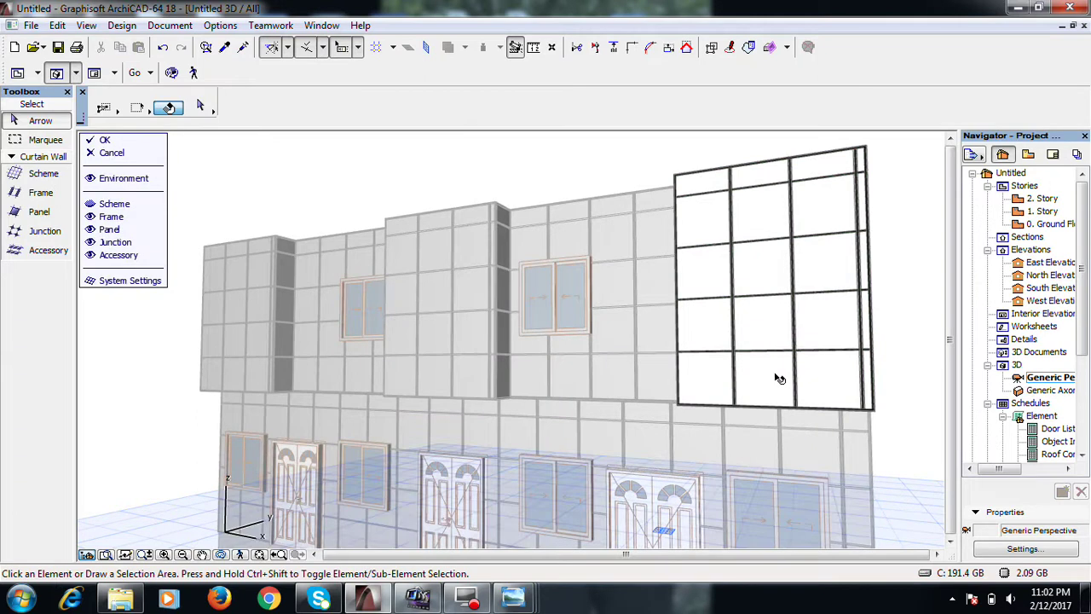
pyautogui.click(778, 377)
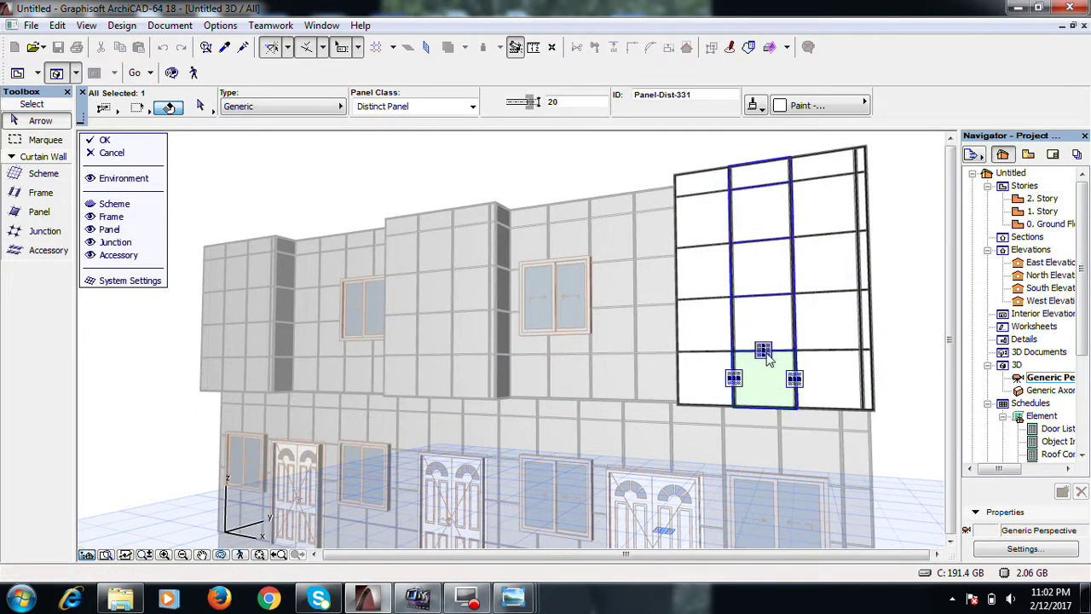
pyautogui.click(765, 352)
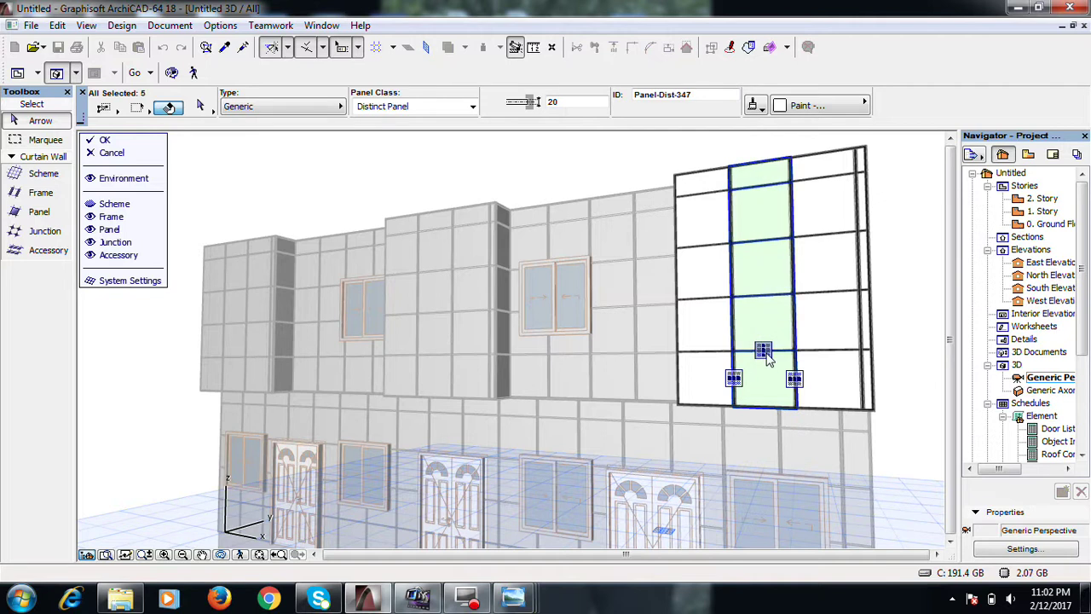
# Set the surface of the selected panels to Glass - Blue and finish editing the right bay's curtain wall
pyautogui.hotkey('ctrl', 't')
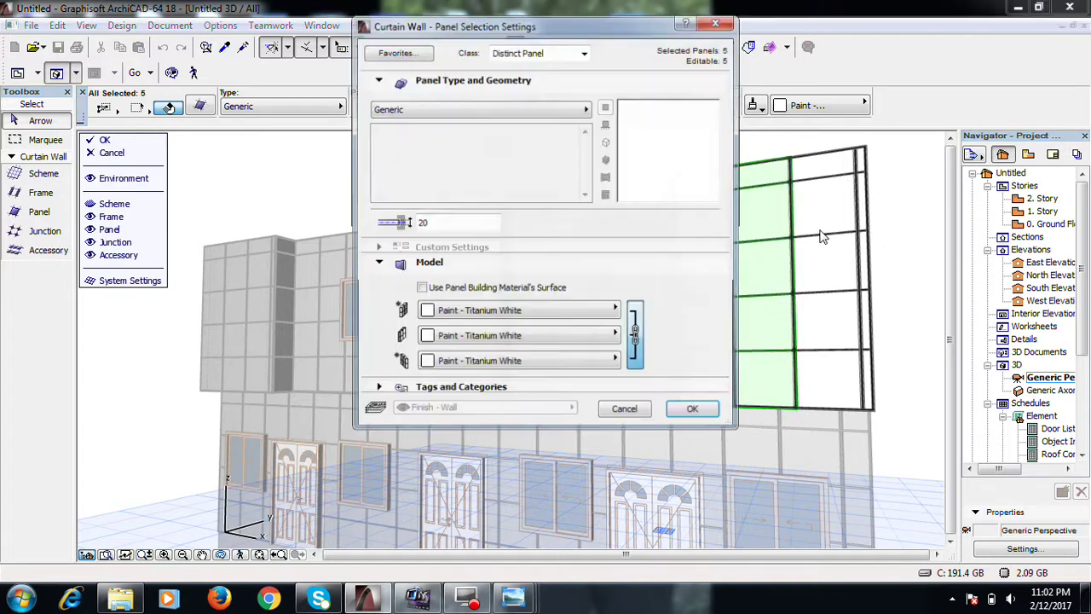
pyautogui.click(546, 311)
pyautogui.scroll(5, 693, 451)
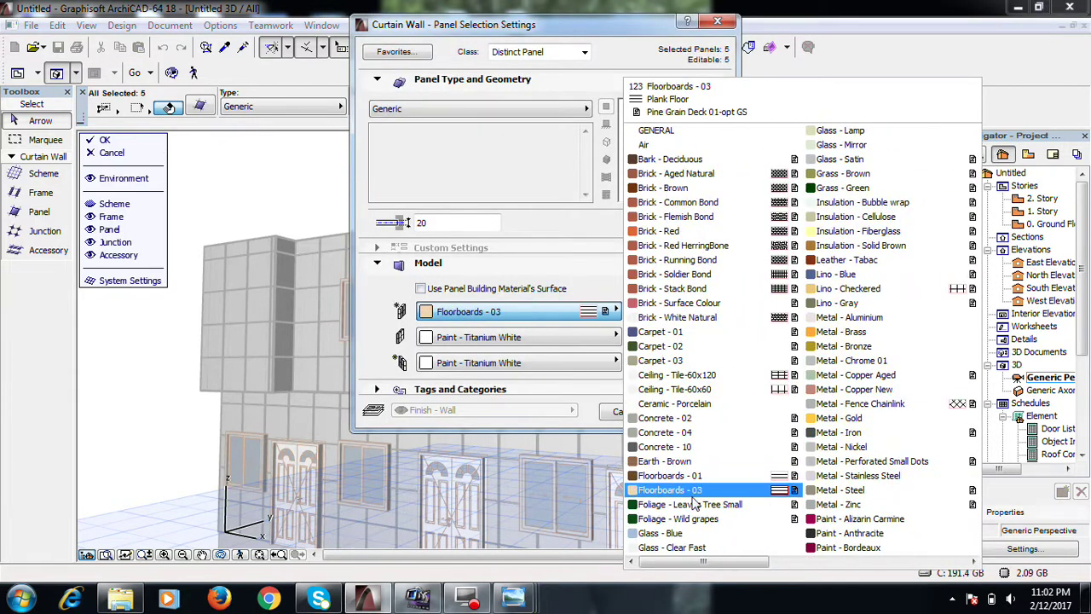
pyautogui.click(673, 530)
pyautogui.click(694, 413)
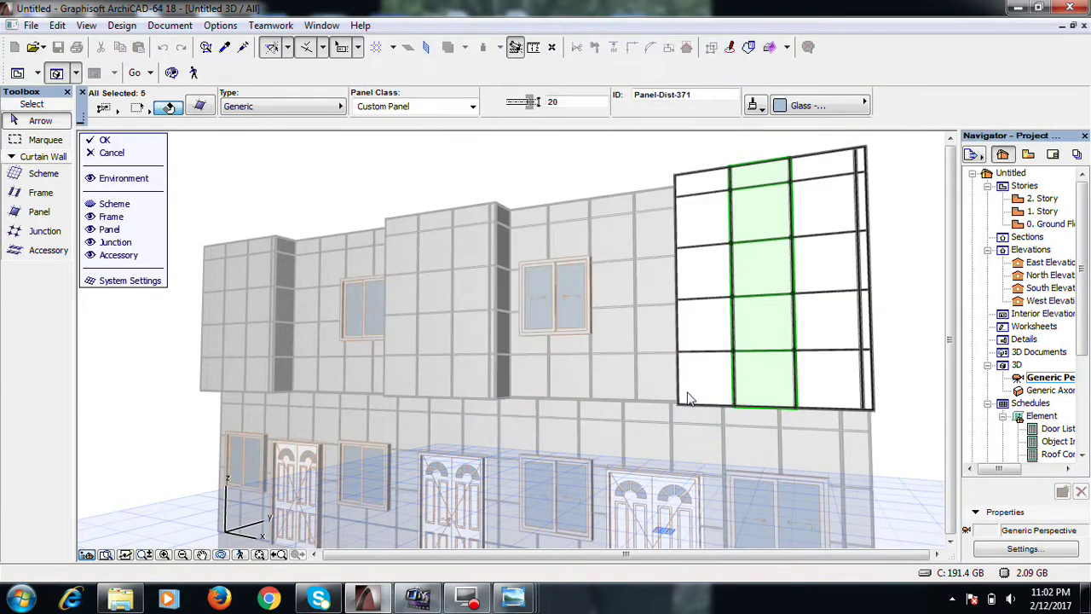
pyautogui.scroll(5, 774, 300)
pyautogui.scroll(1, 776, 298)
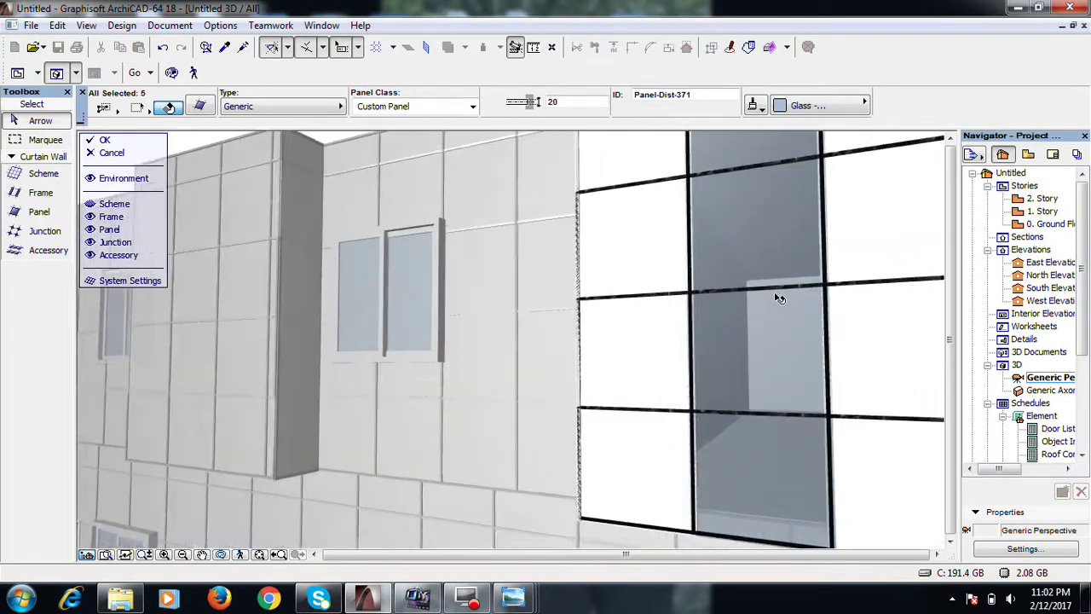
pyautogui.click(128, 140)
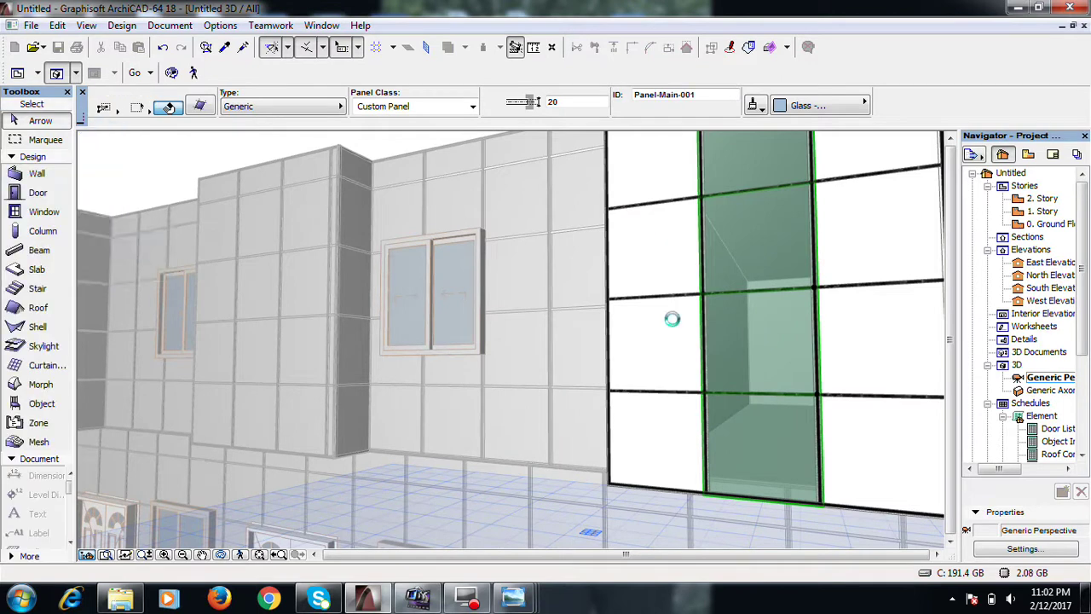
# Open the left bay's front curtain wall for editing and select its middle column of full-width panels
pyautogui.scroll(-10, 721, 309)
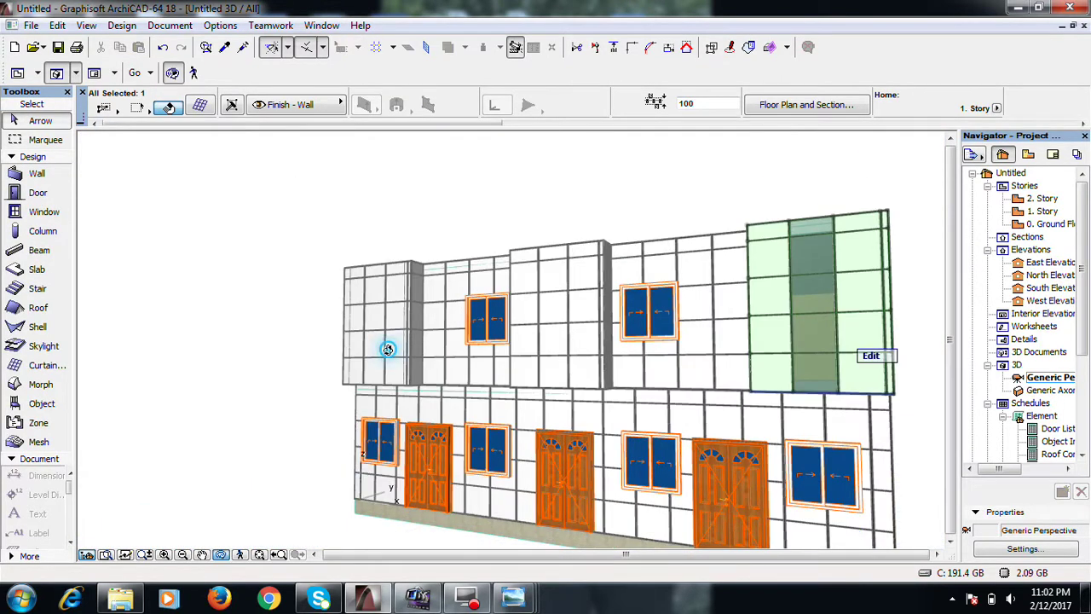
pyautogui.scroll(4, 509, 365)
pyautogui.scroll(-4, 370, 353)
pyautogui.scroll(5, 355, 345)
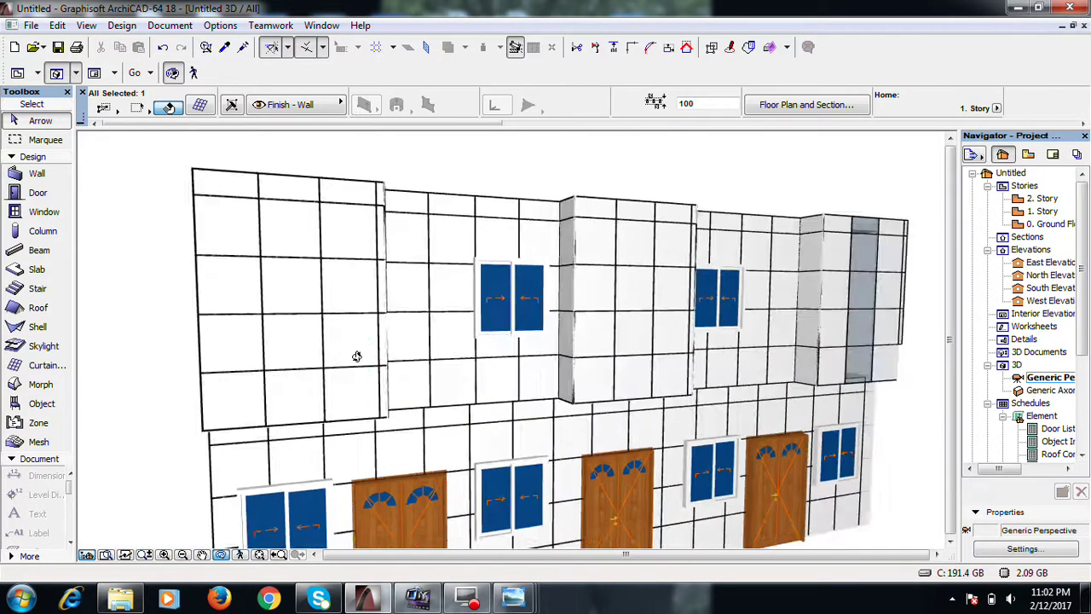
pyautogui.click(305, 365)
pyautogui.click(354, 343)
pyautogui.click(307, 369)
pyautogui.click(306, 369)
pyautogui.click(295, 351)
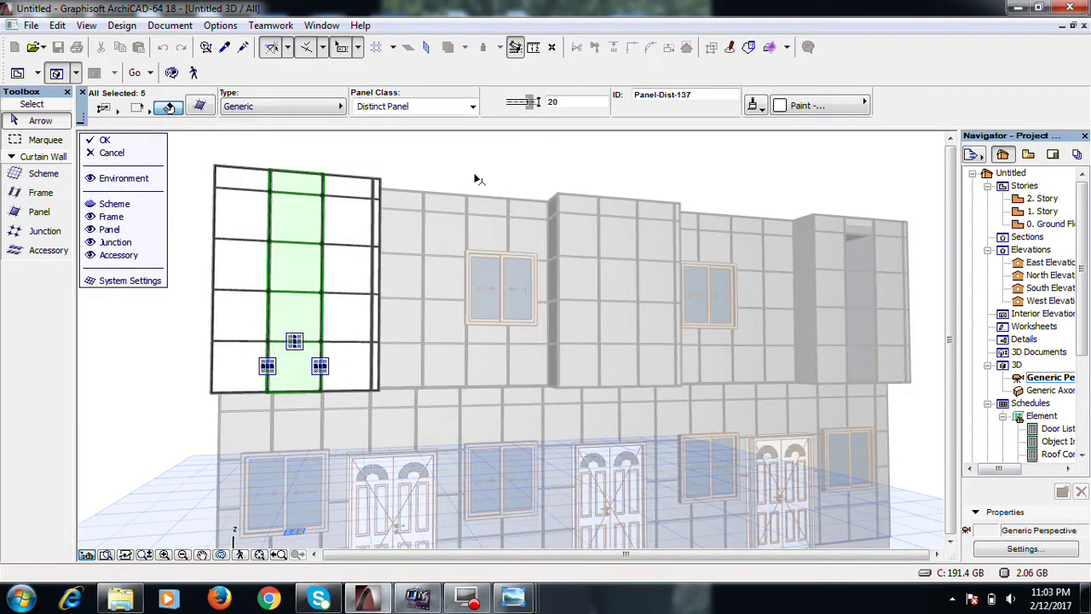
# Set the surface of the selected panels to Glass - Blue and finish editing the left bay's curtain wall
pyautogui.hotkey('ctrl', 't')
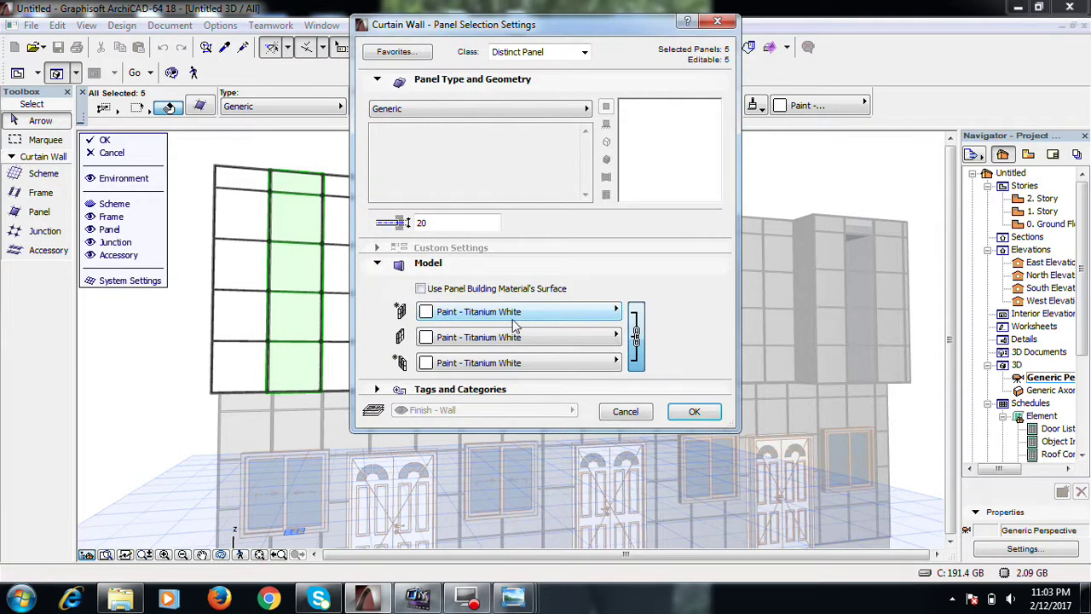
pyautogui.click(514, 317)
pyautogui.scroll(5, 673, 537)
pyautogui.click(686, 528)
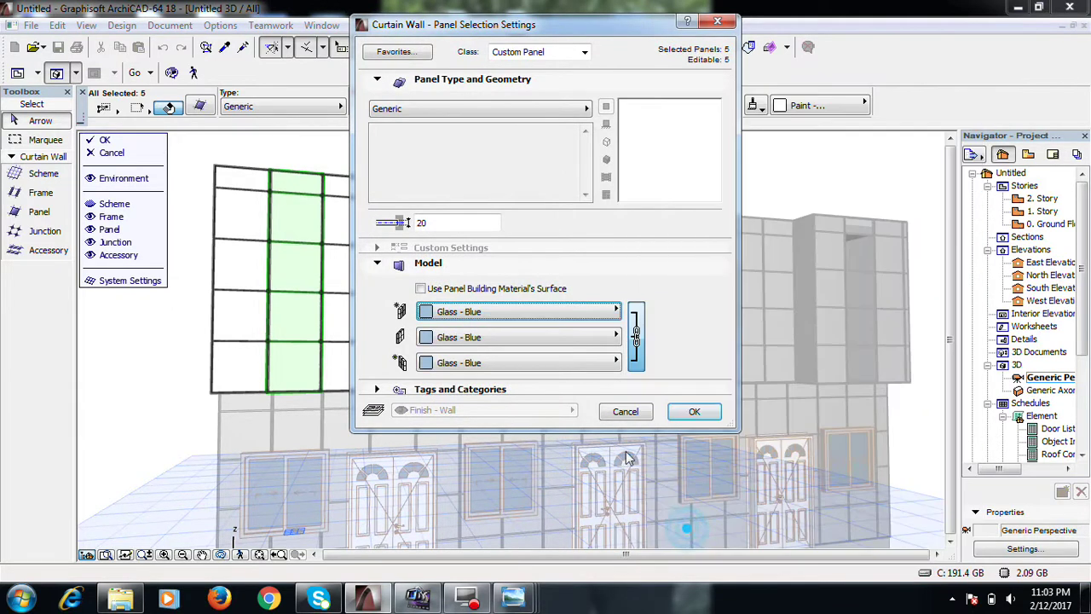
pyautogui.click(694, 412)
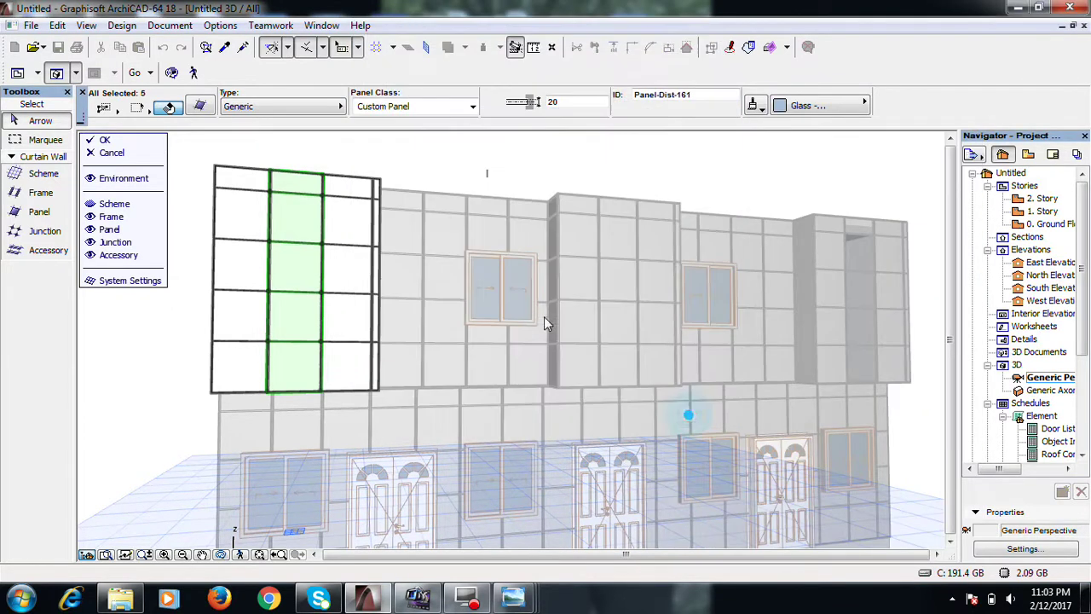
pyautogui.click(145, 141)
# Open the middle bay's front curtain wall for editing and select its middle column of panels
pyautogui.moveTo(346, 314)
pyautogui.keyDown('shift'); pyautogui.moveTo(347, 311); pyautogui.dragTo(660, 372, button='middle'); pyautogui.keyUp('shift')
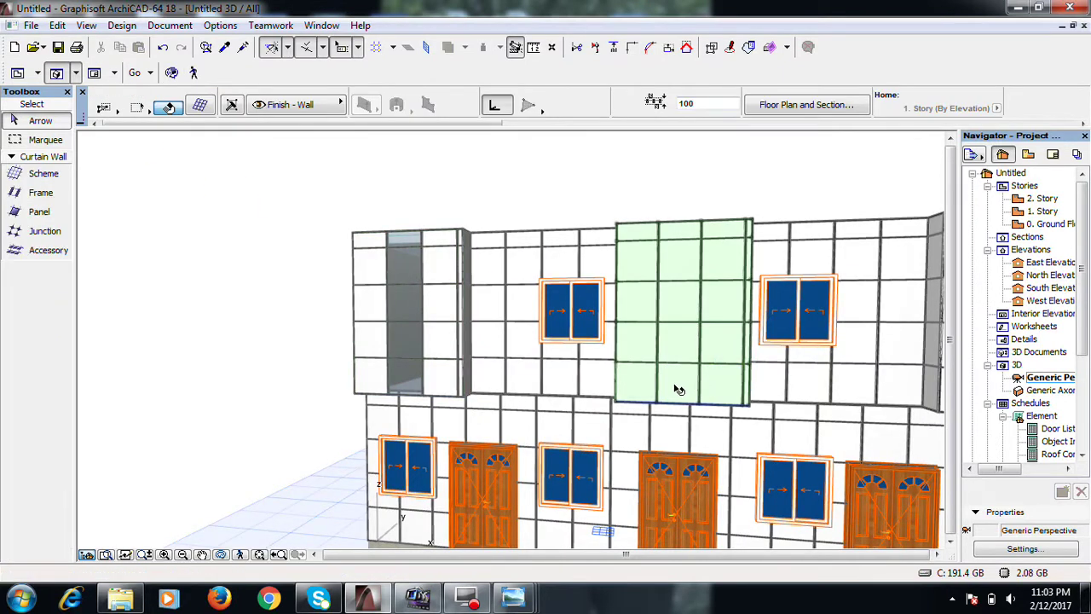
pyautogui.click(677, 384)
pyautogui.click(678, 390)
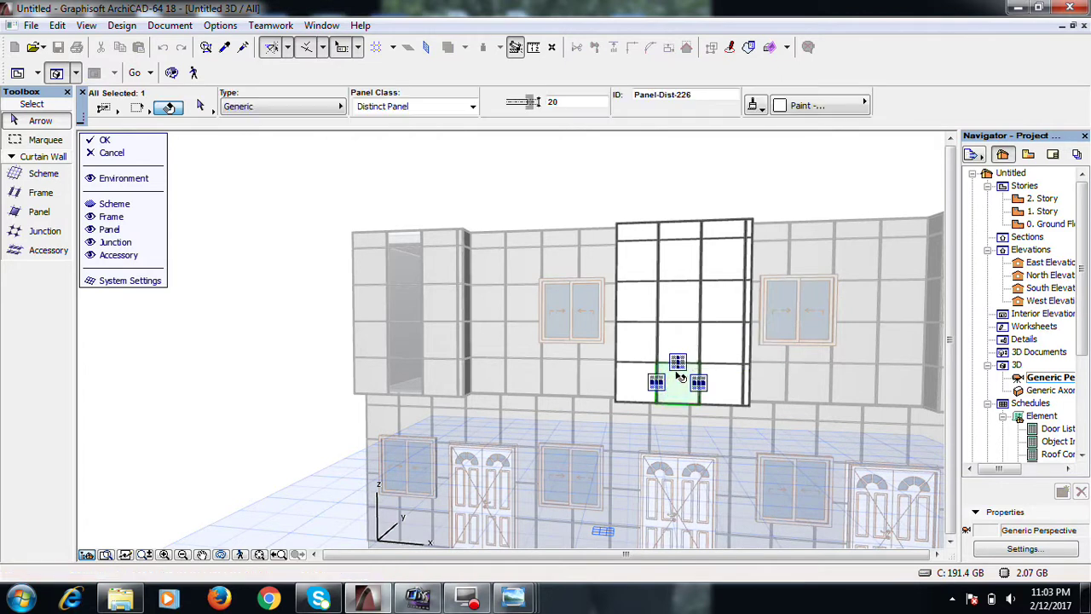
pyautogui.click(696, 294)
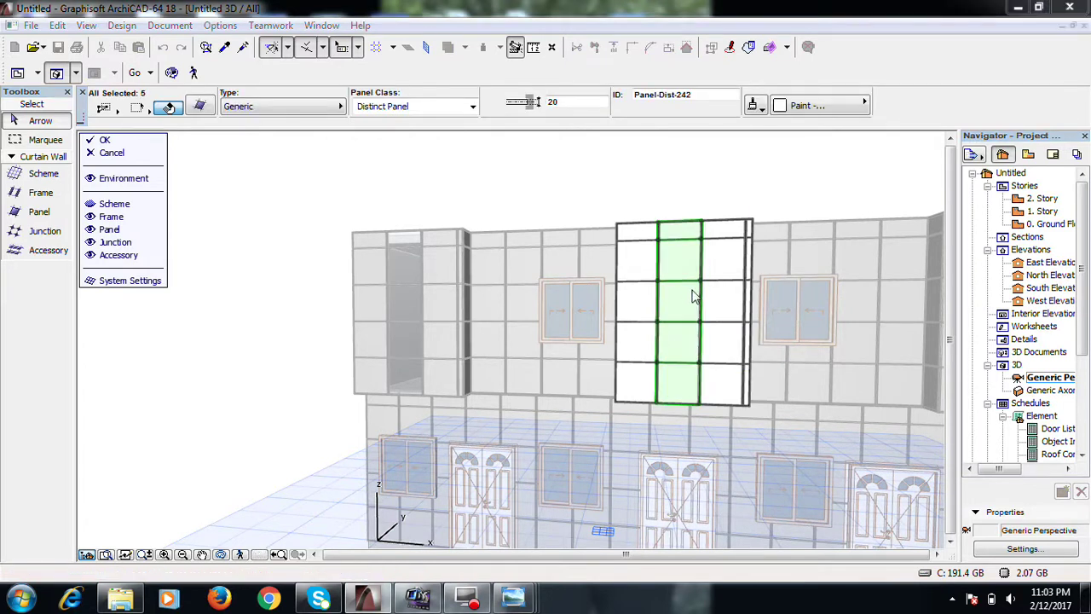
# Apply the Glass - Blue surface to the selected panel column and finish editing the middle bay's curtain wall
pyautogui.doubleClick(696, 294)
pyautogui.click(511, 312)
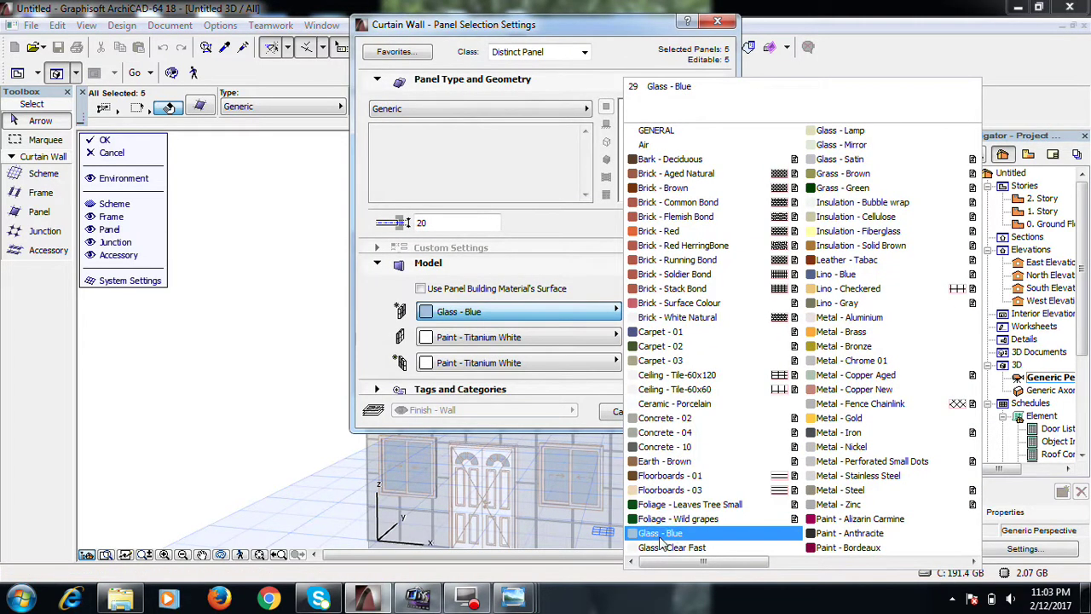
pyautogui.click(661, 535)
pyautogui.click(692, 413)
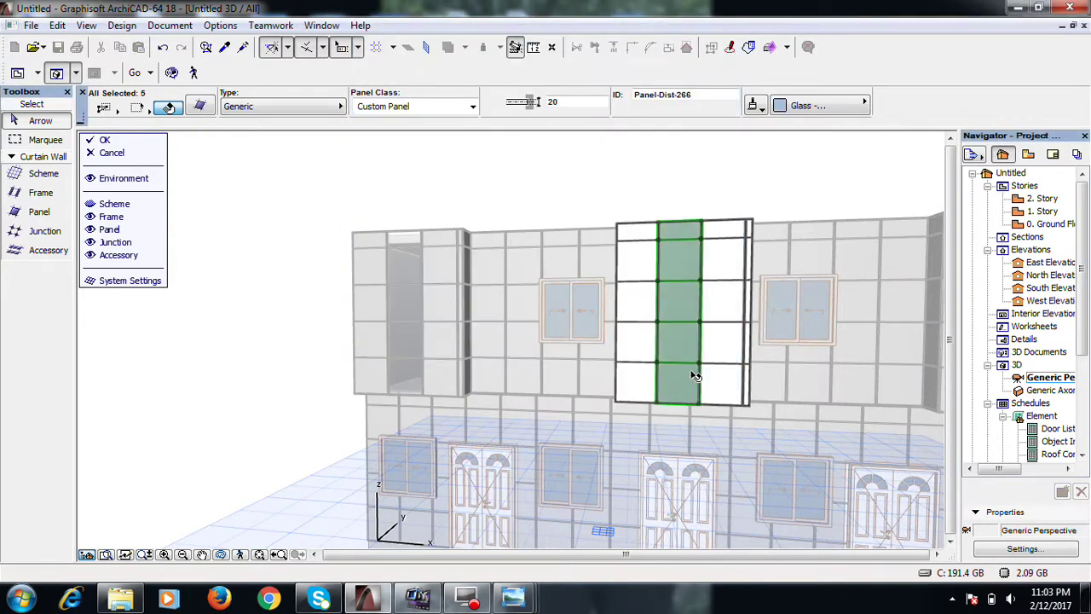
pyautogui.click(106, 140)
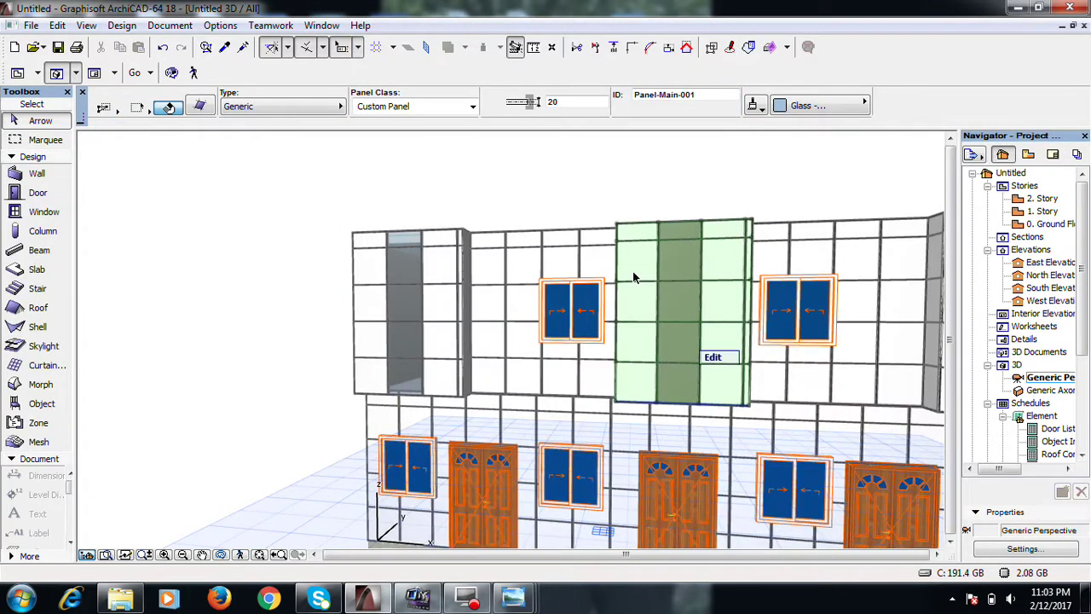
# Trim away the solid front wall segment behind the middle bay's curtain wall in the Story 1 plan and return to 3D
pyautogui.scroll(5, 690, 296)
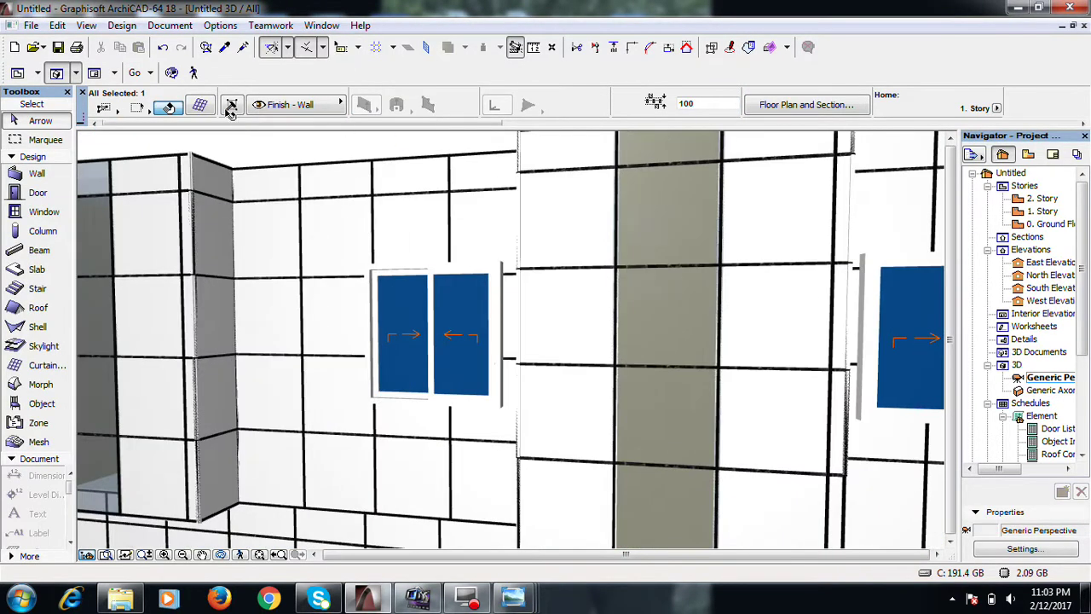
pyautogui.click(19, 74)
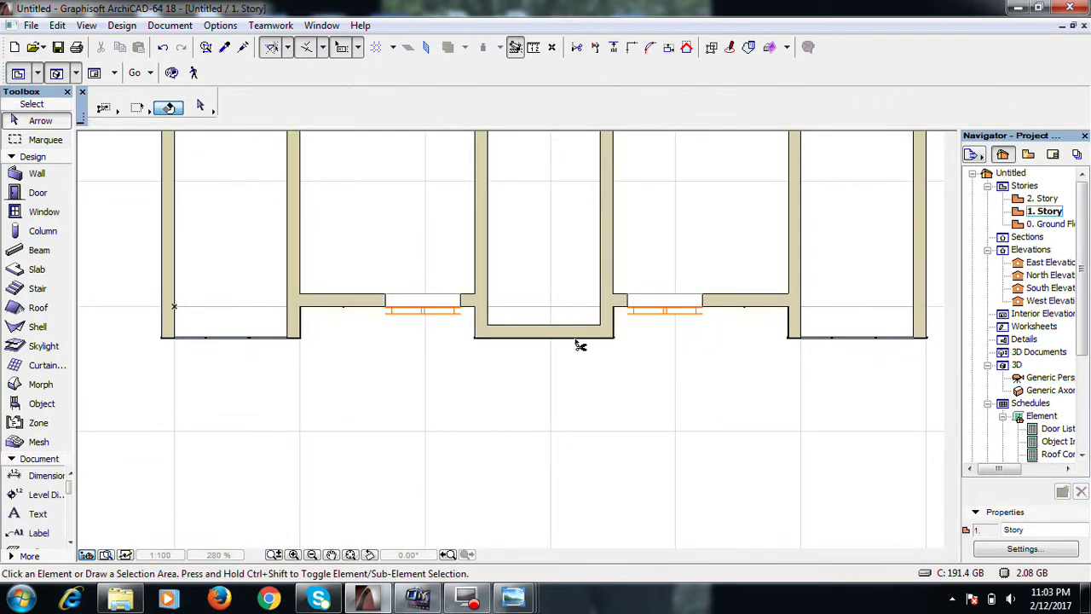
pyautogui.click(55, 72)
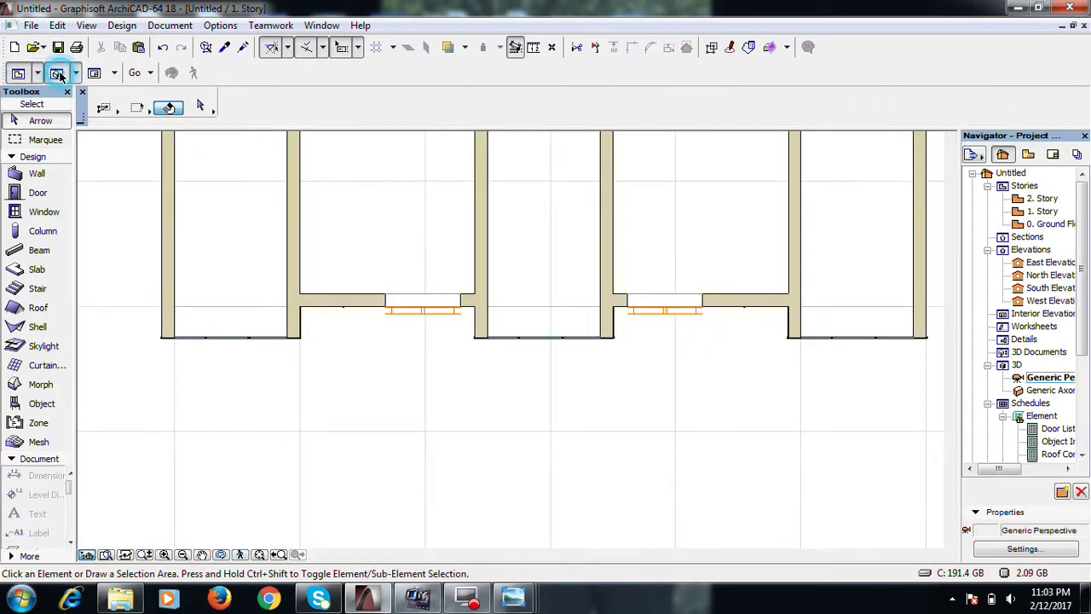
# Examine the glazed panel columns across the front facade and the undersides of the projecting bays in 3D
pyautogui.scroll(3, 620, 339)
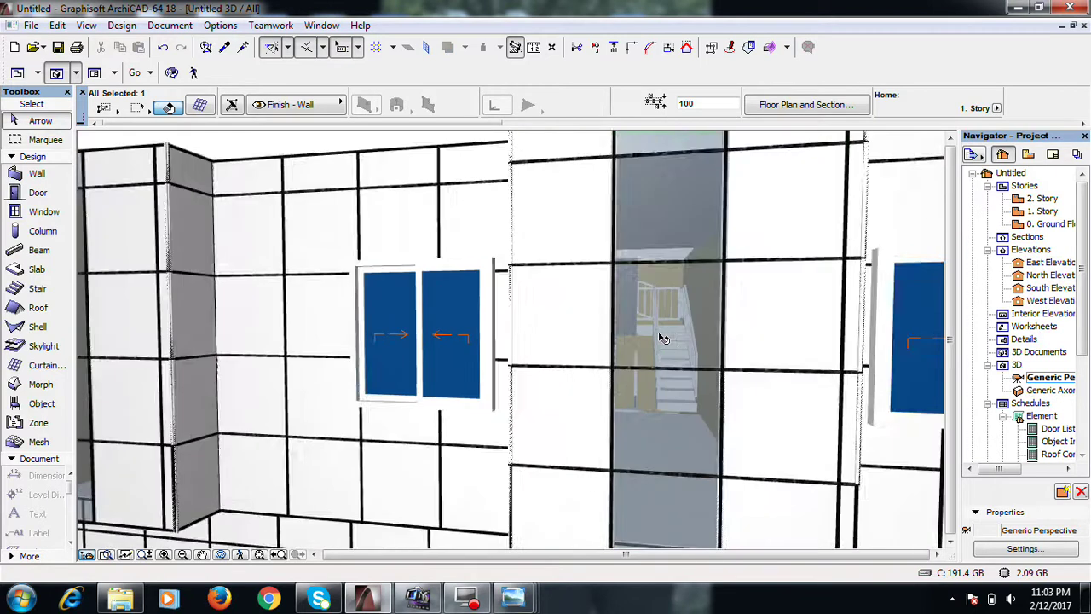
pyautogui.moveTo(689, 365); pyautogui.dragTo(745, 339)
pyautogui.scroll(-5, 745, 339)
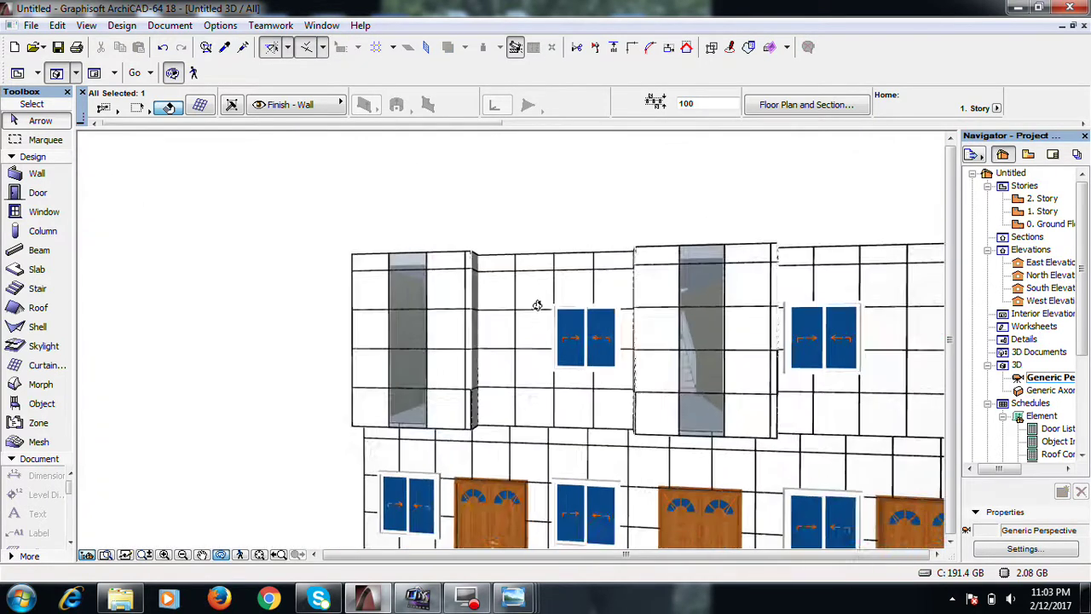
pyautogui.moveTo(686, 420); pyautogui.dragTo(701, 414)
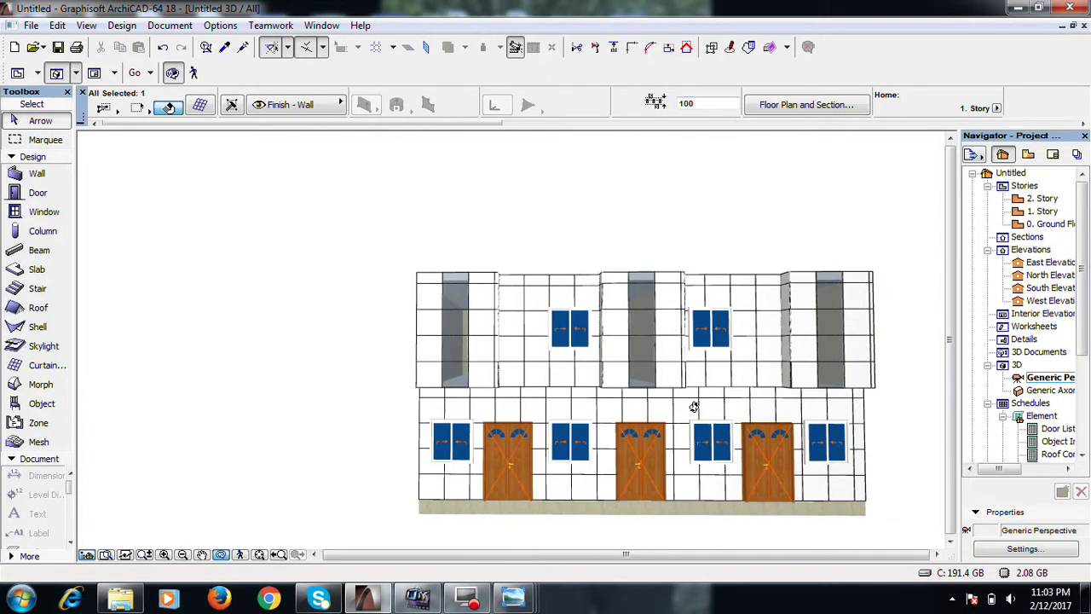
pyautogui.scroll(3, 683, 386)
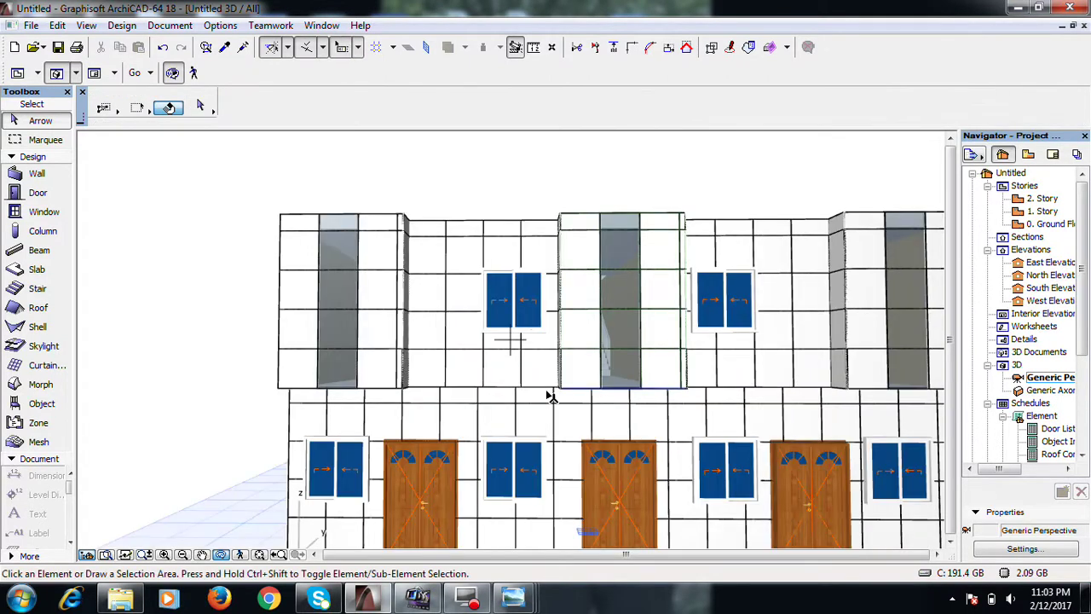
pyautogui.scroll(3, 465, 357)
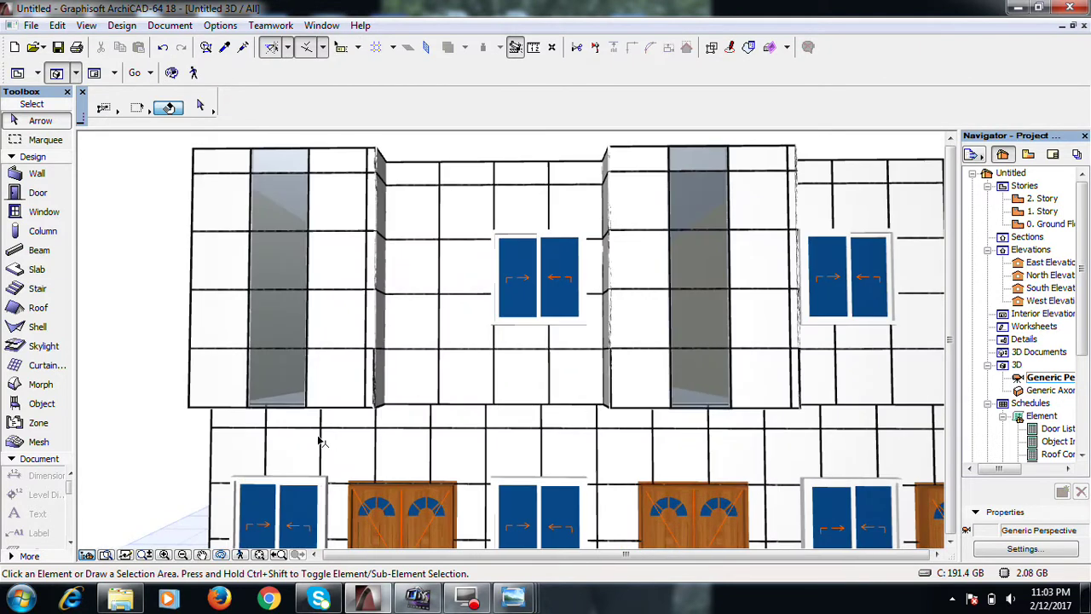
pyautogui.moveTo(322, 425); pyautogui.dragTo(329, 319)
pyautogui.scroll(8, 295, 353)
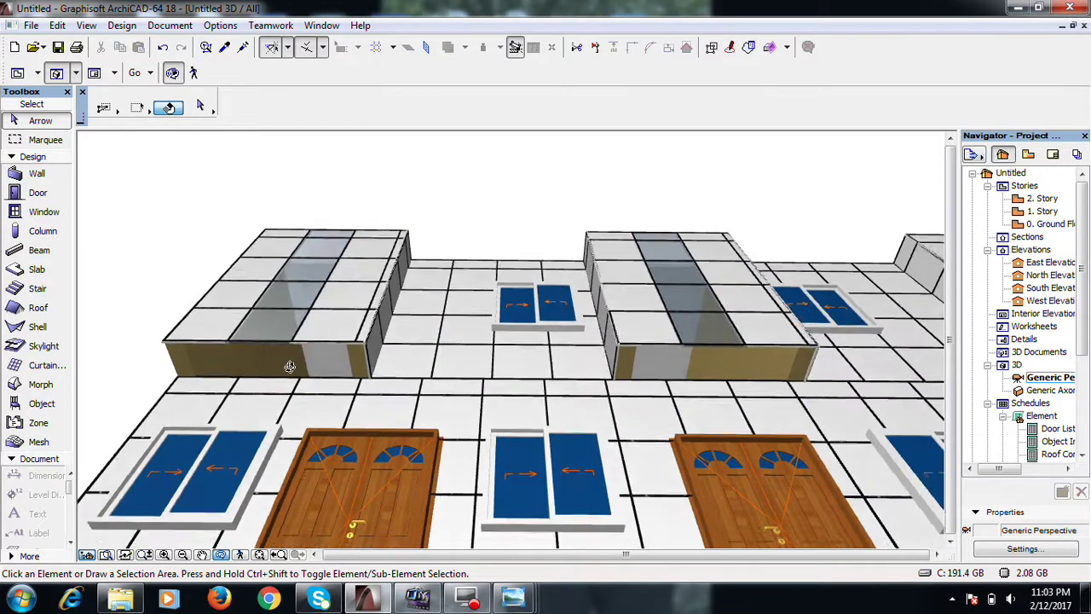
pyautogui.scroll(-10, 292, 330)
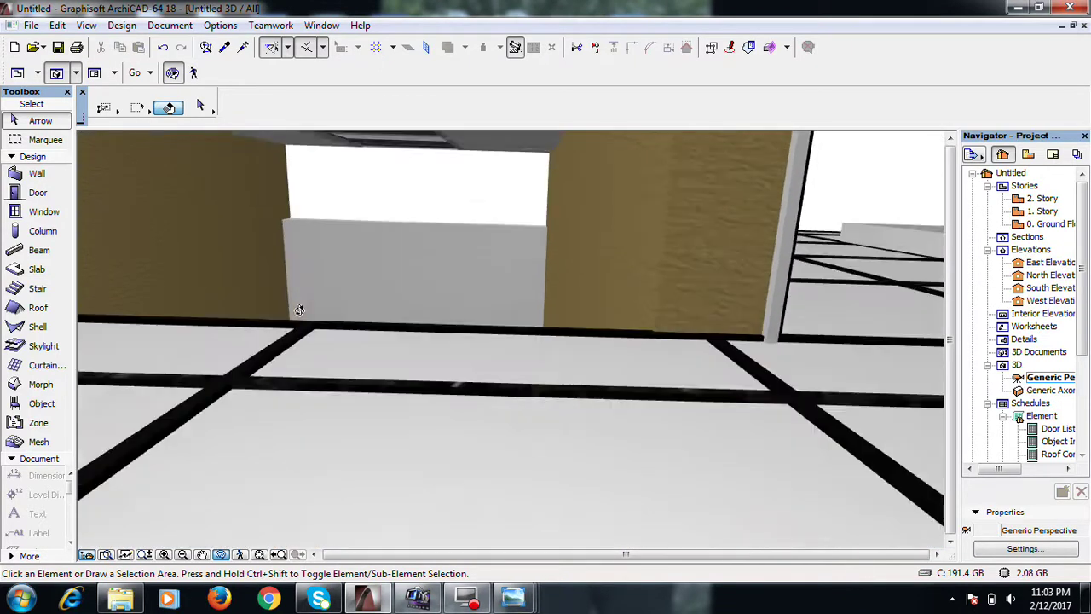
pyautogui.scroll(4, 441, 304)
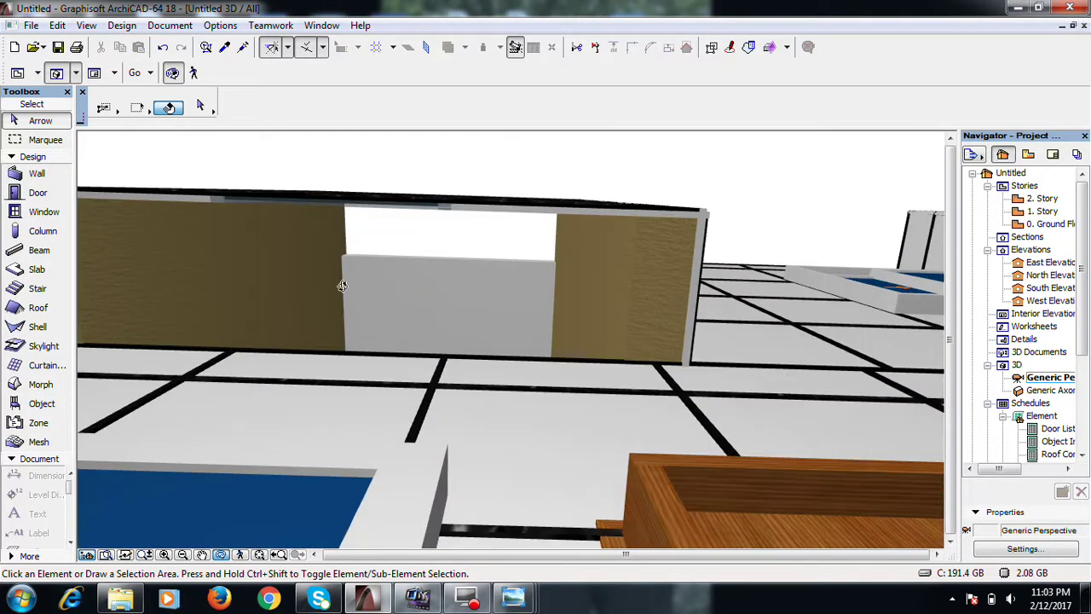
pyautogui.scroll(-10, 452, 362)
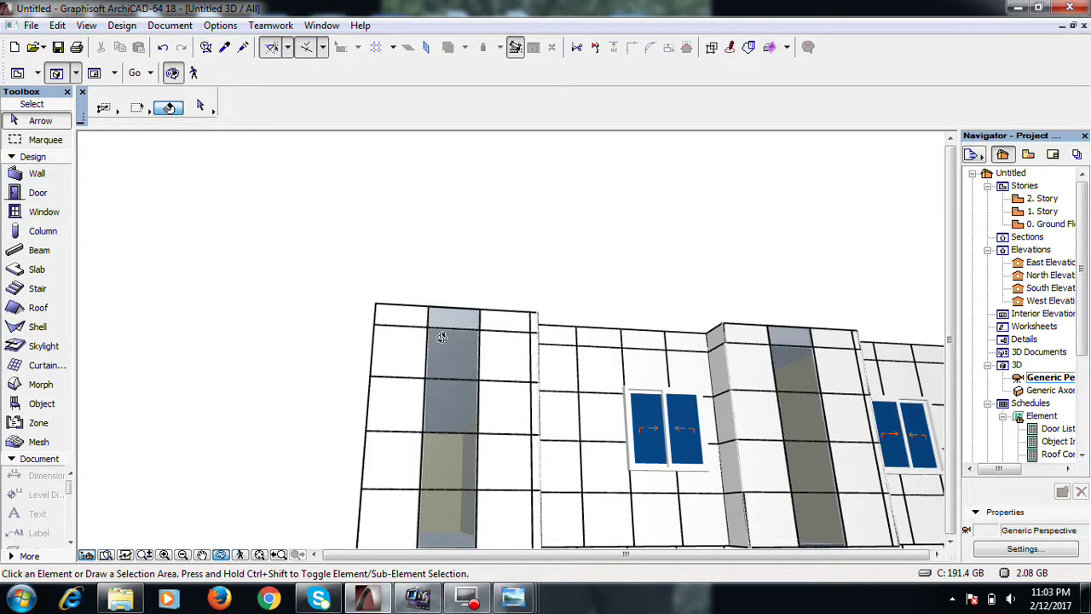
# Open the Story 1 floor plan at the left projecting bay
pyautogui.doubleClick(1042, 211)
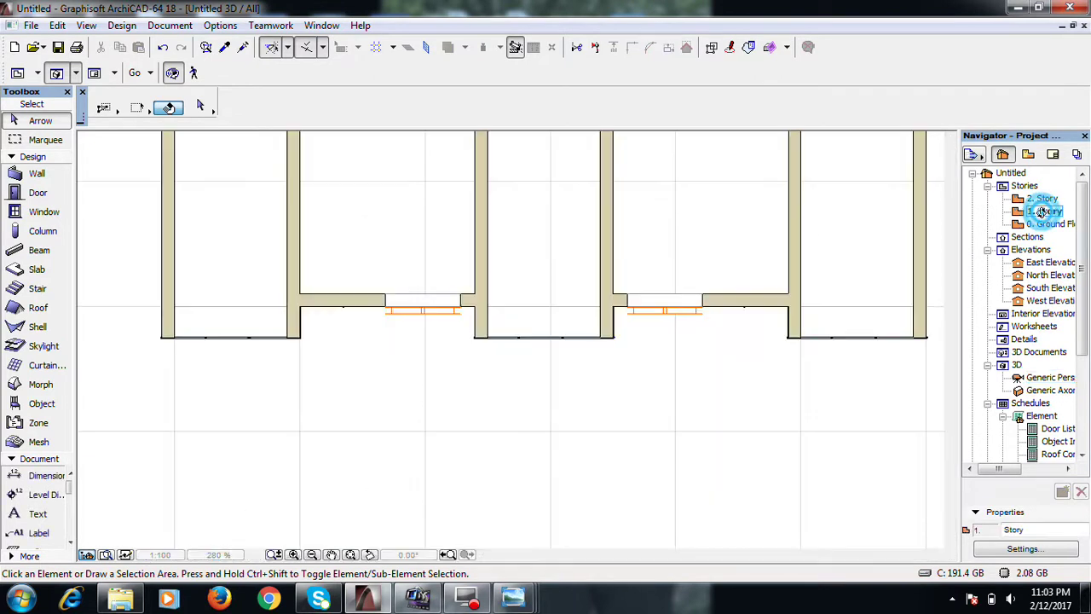
pyautogui.scroll(4, 171, 361)
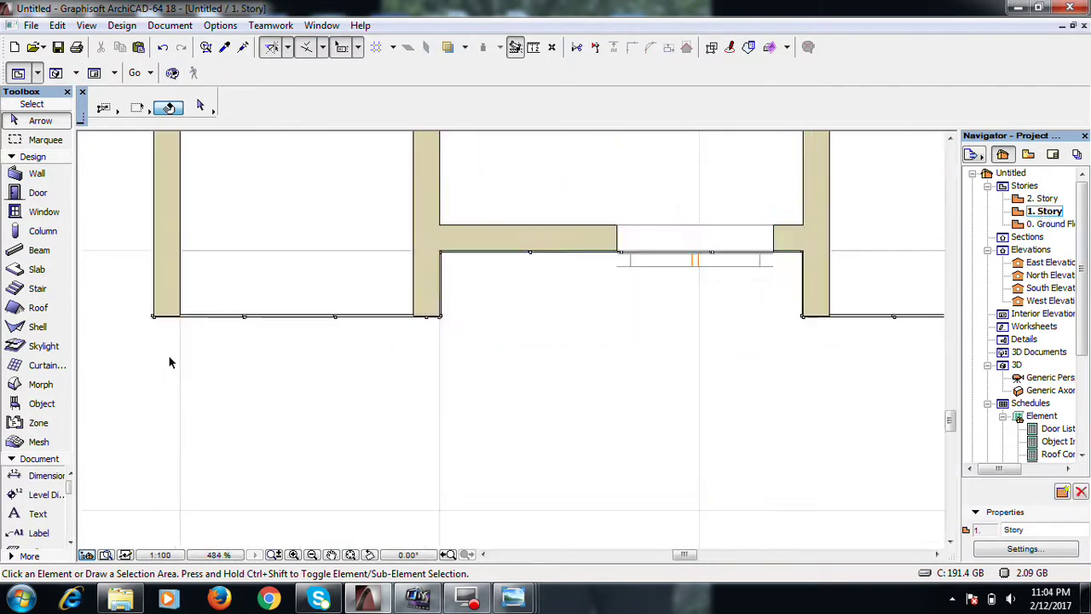
# Try to reshape the Story 1 slab around the left bay by moving its front-left corner outward and adding edge nodes
pyautogui.click(203, 230)
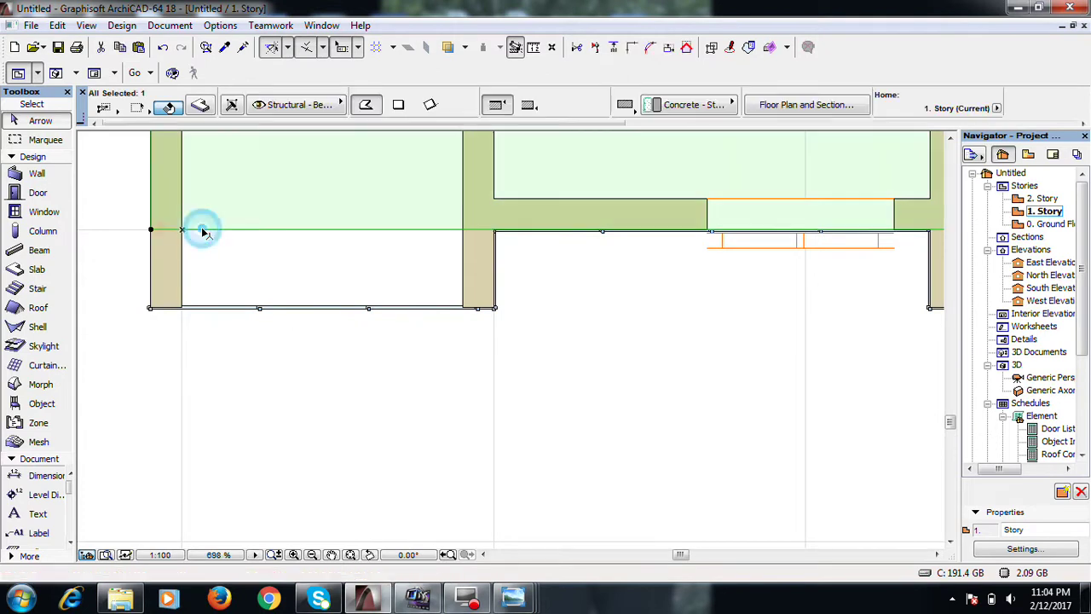
pyautogui.click(153, 231)
pyautogui.scroll(3, 152, 309)
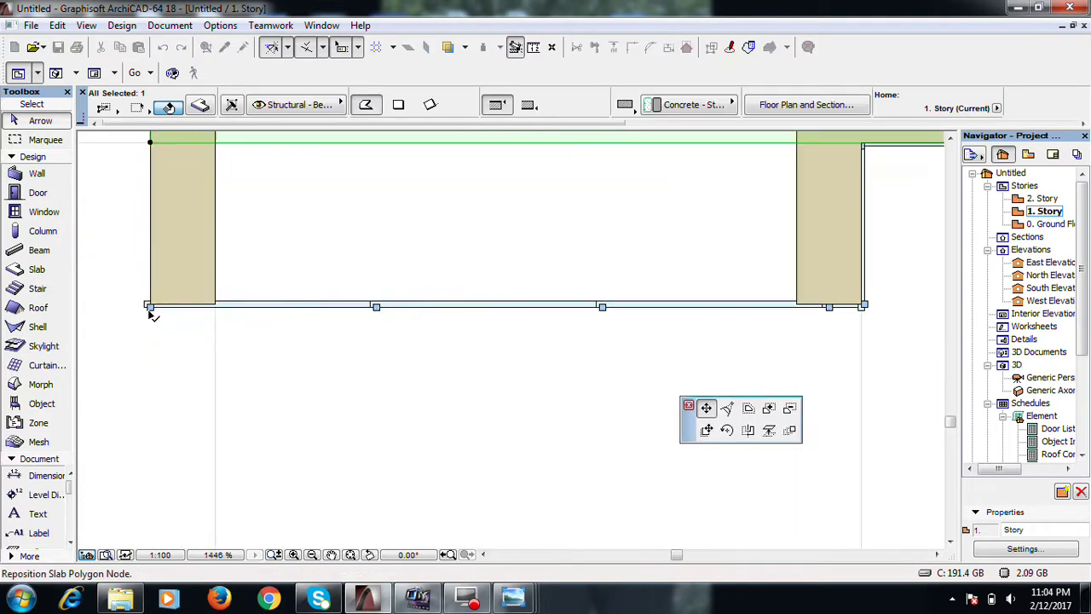
pyautogui.click(151, 305)
pyautogui.scroll(-4, 153, 304)
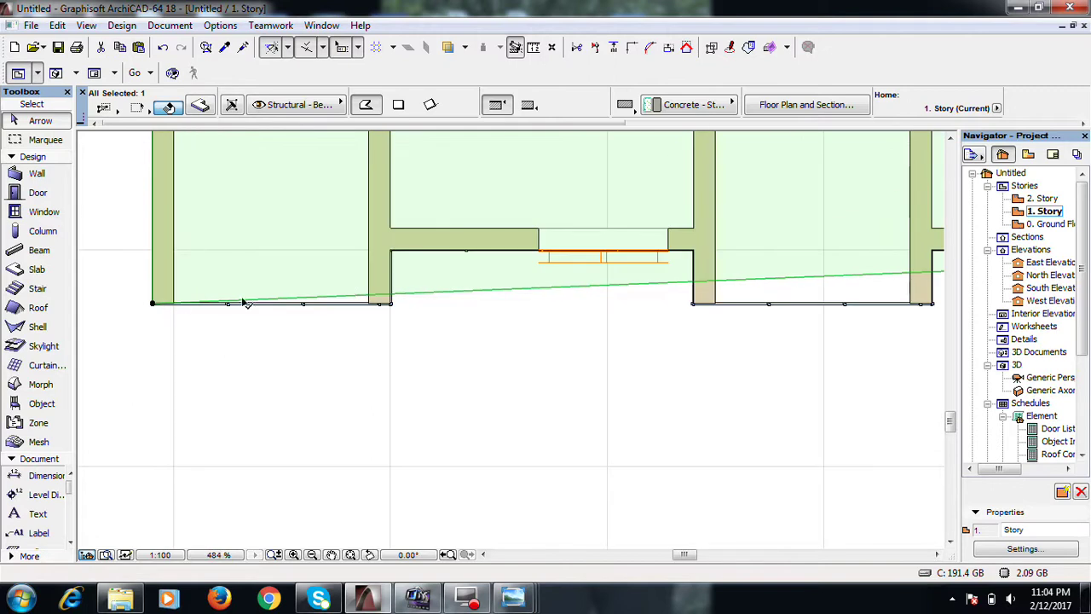
pyautogui.click(397, 295)
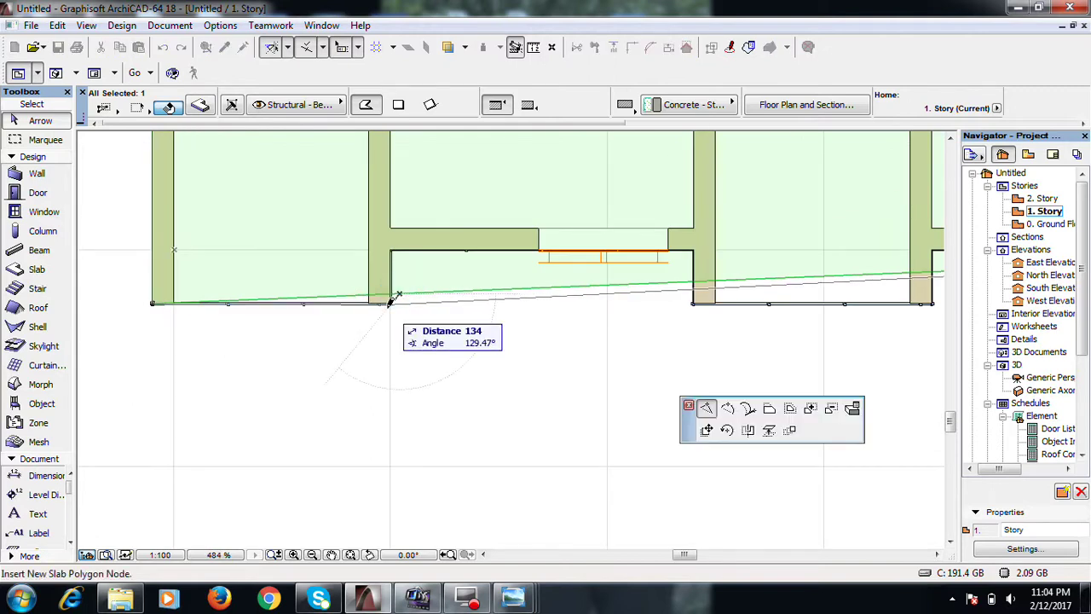
pyautogui.click(392, 303)
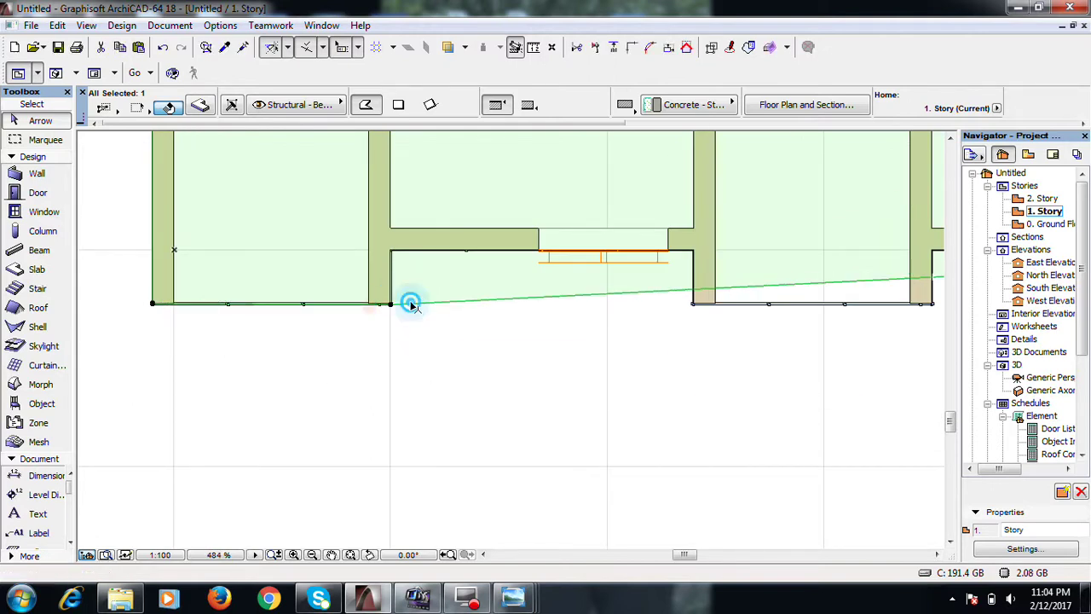
pyautogui.click(412, 304)
pyautogui.click(392, 252)
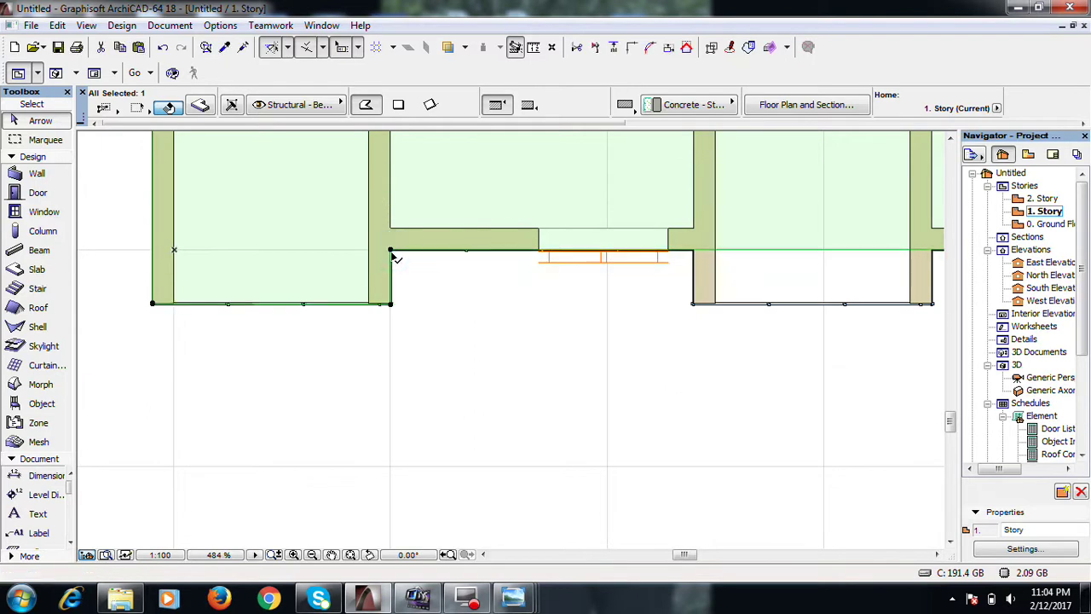
# Undo the changes made to the Story 1 slab's outline
pyautogui.scroll(5, 392, 254)
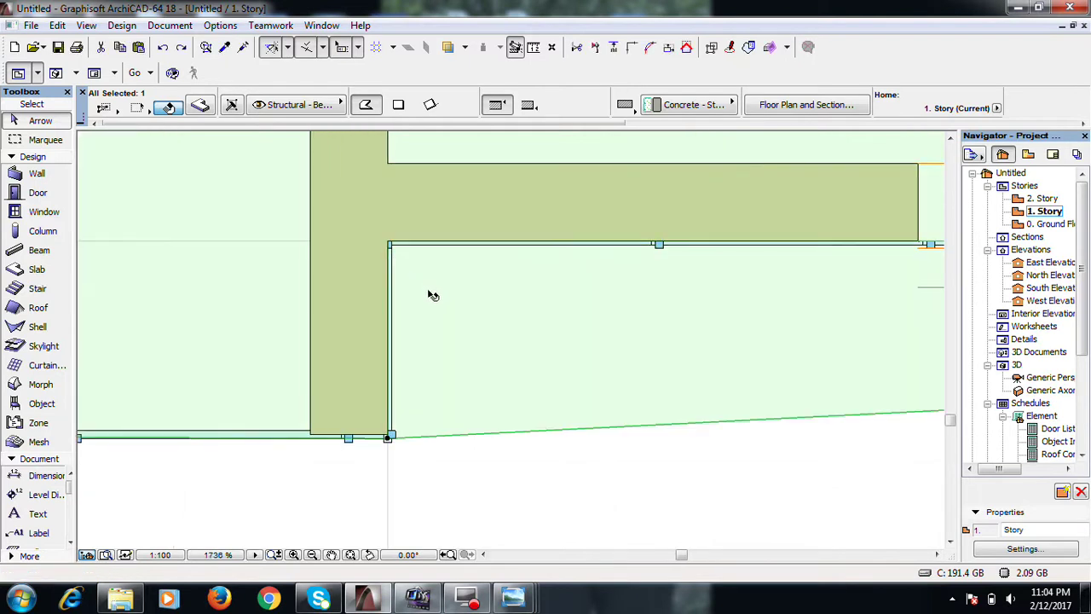
pyautogui.click(445, 320)
pyautogui.scroll(-7, 448, 326)
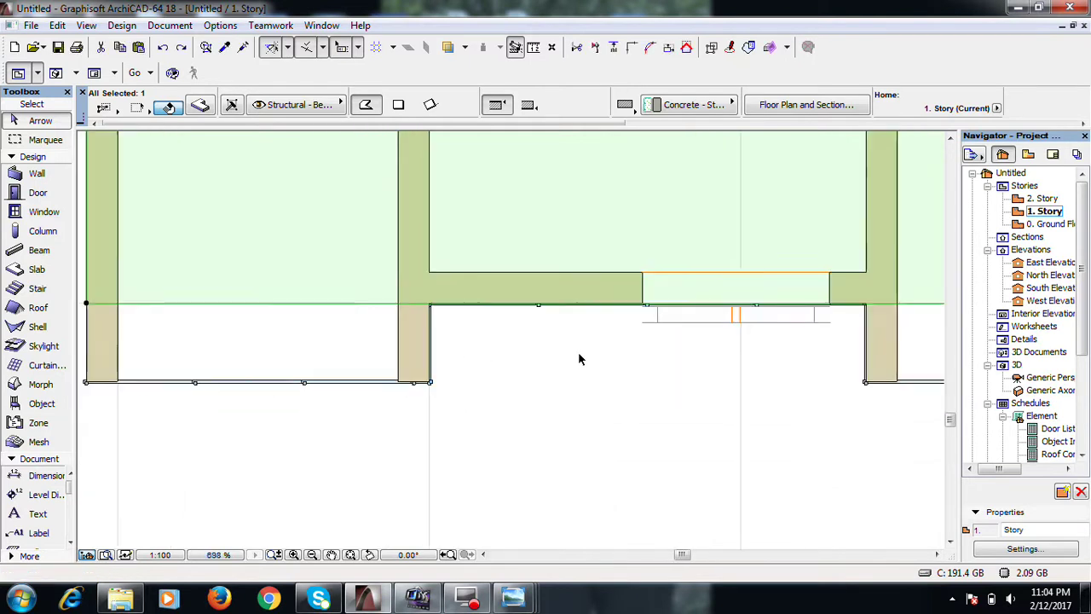
# Configure the Slab tool's defaults with an elevation of 3100 to Project Zero, ready for drawing at the left bay
pyautogui.doubleClick(25, 269)
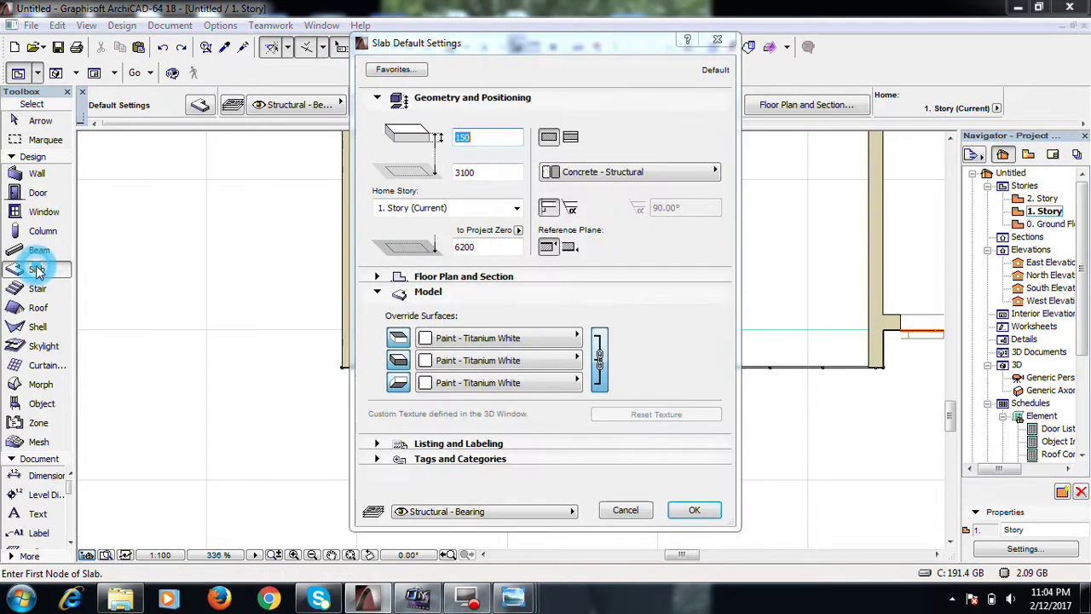
pyautogui.doubleClick(484, 247)
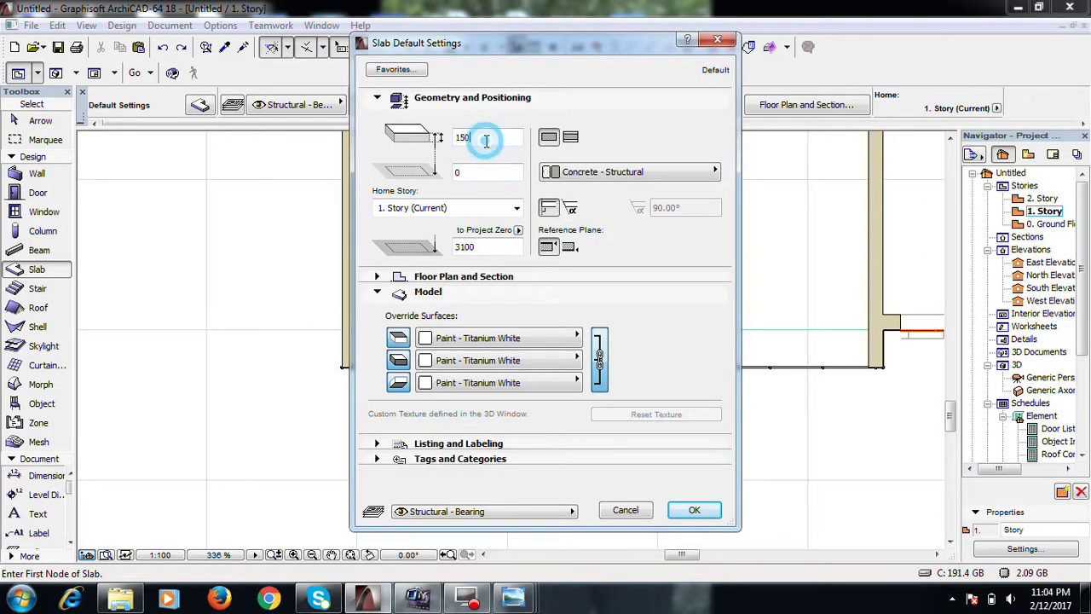
pyautogui.click(696, 510)
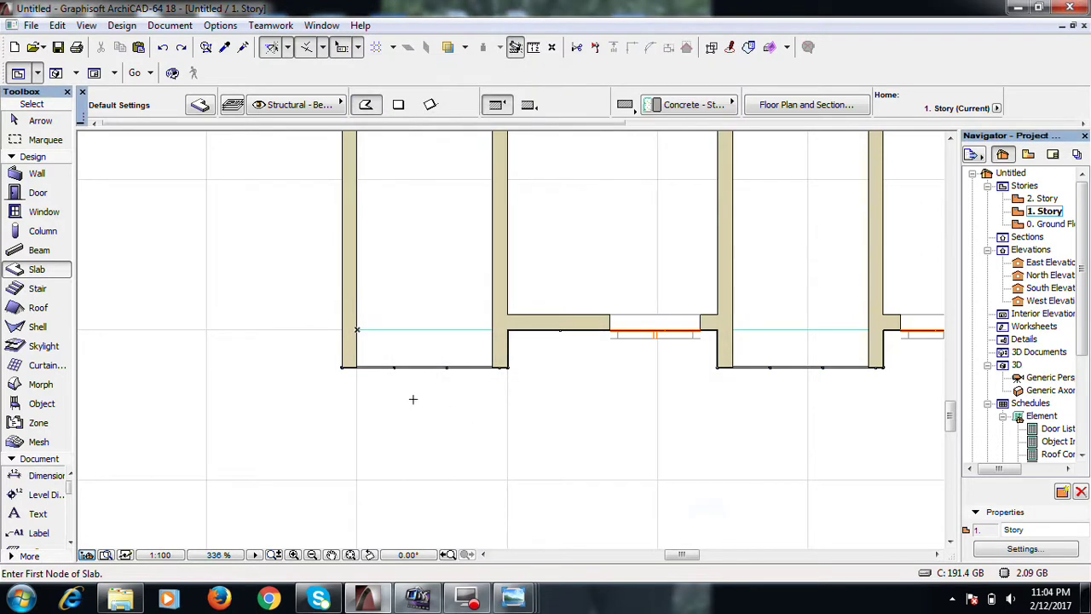
pyautogui.scroll(4, 341, 315)
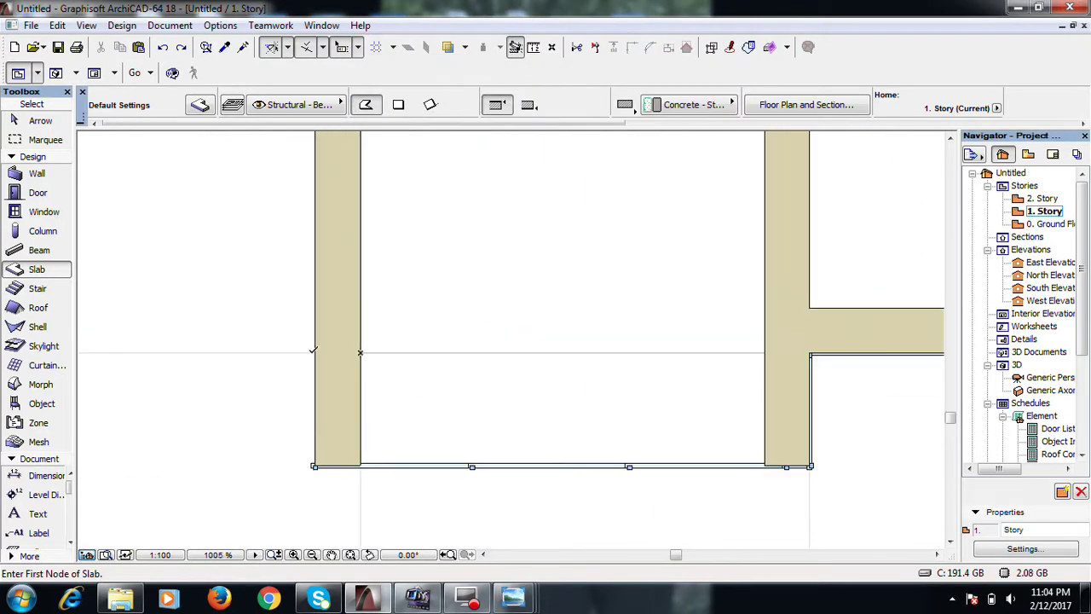
# Draw a polygonal slab measuring 2200 by 500 beneath the left projecting bay, from the main facade line to the bay's front edge
pyautogui.click(316, 352)
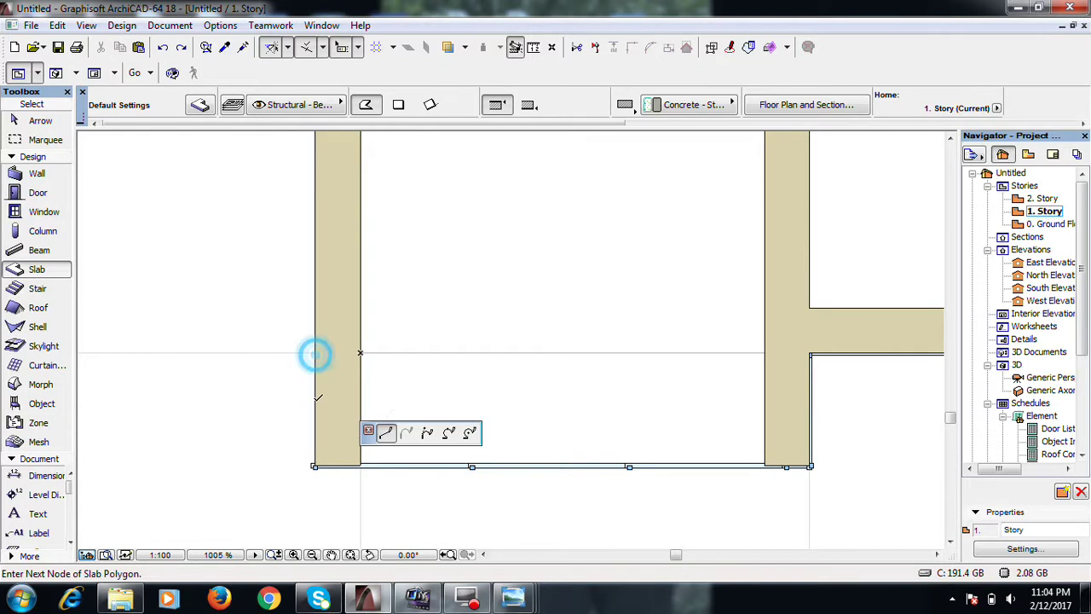
pyautogui.click(315, 464)
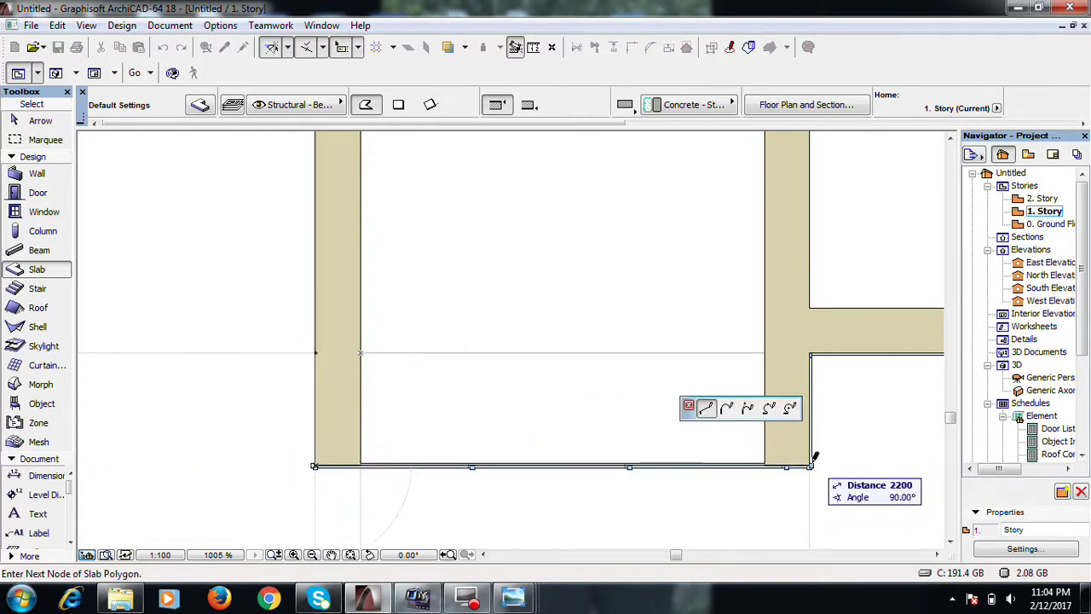
pyautogui.click(810, 465)
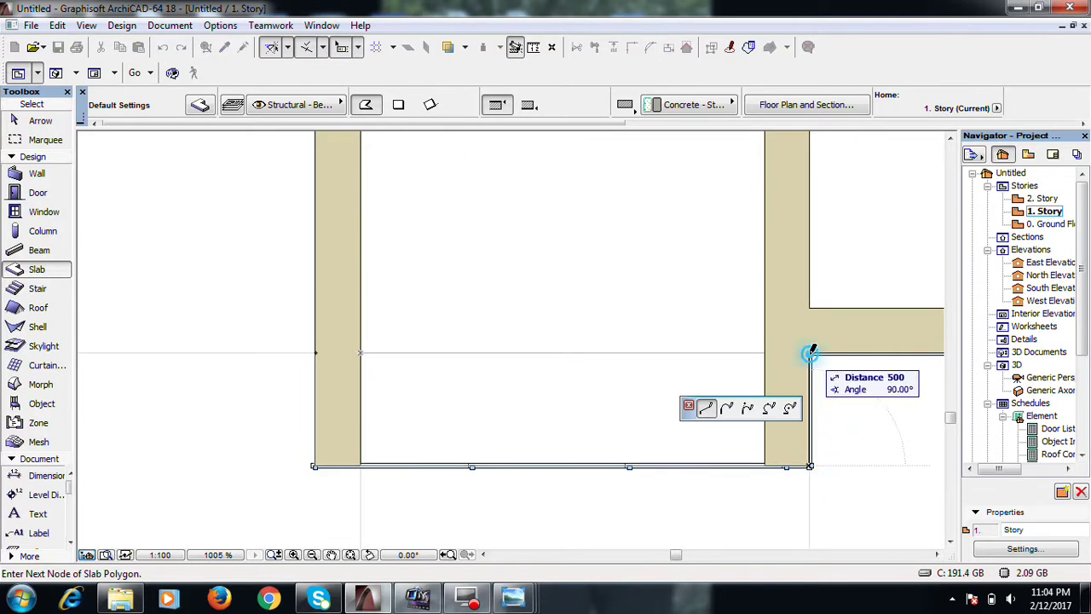
pyautogui.click(811, 352)
pyautogui.click(312, 352)
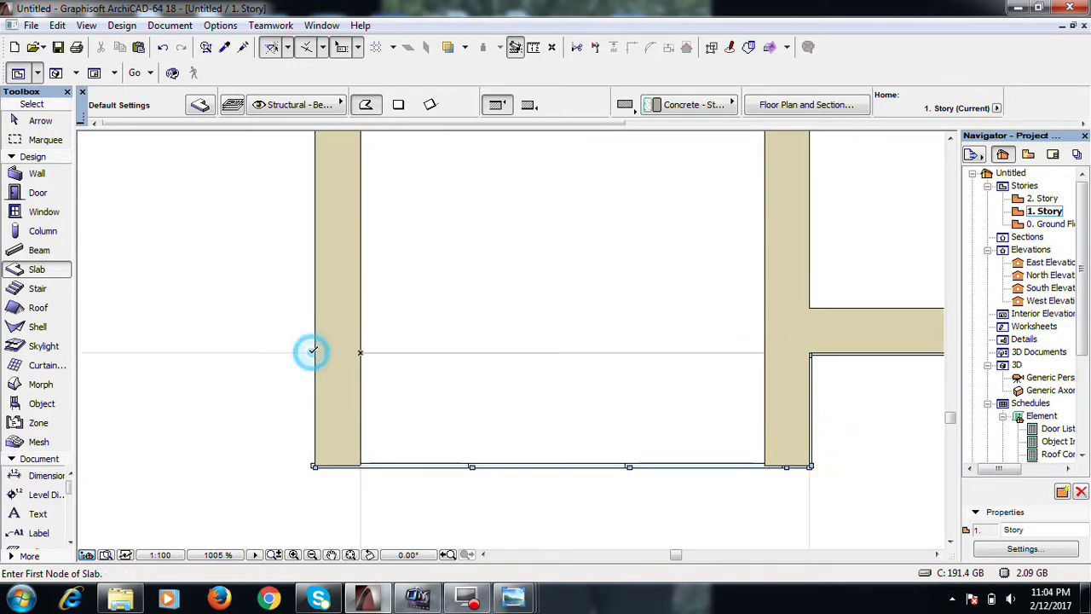
# Inspect the slab beneath the left bay in the 3D view from below and from a distance
pyautogui.click(17, 120)
pyautogui.click(66, 73)
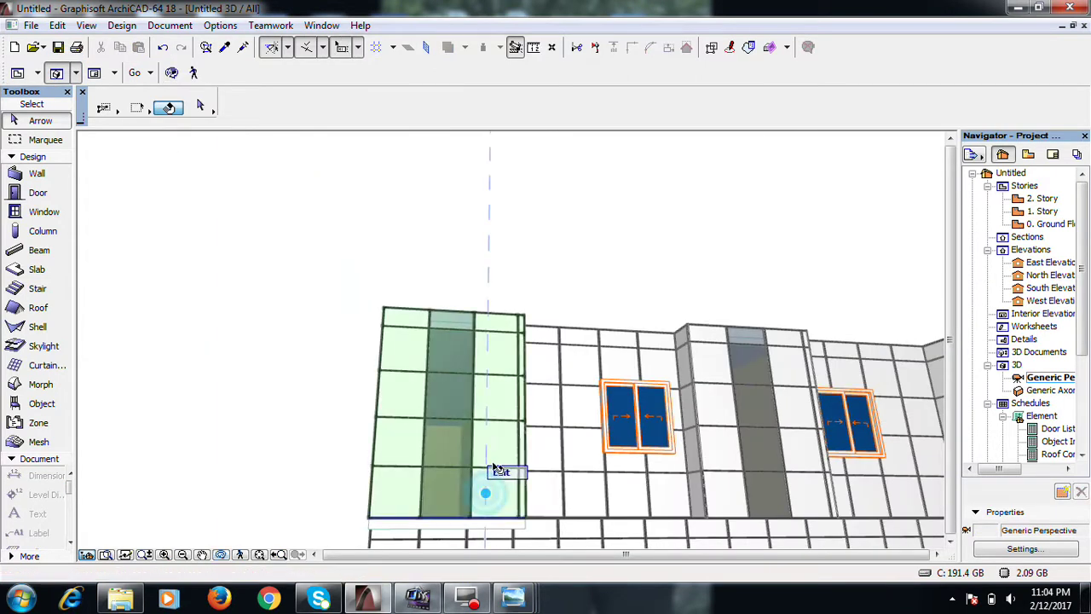
pyautogui.click(499, 468)
pyautogui.press('Escape')
pyautogui.keyDown('shift'); pyautogui.moveTo(480, 521); pyautogui.dragTo(470, 421, button='middle'); pyautogui.keyUp('shift')
pyautogui.scroll(3, 467, 416)
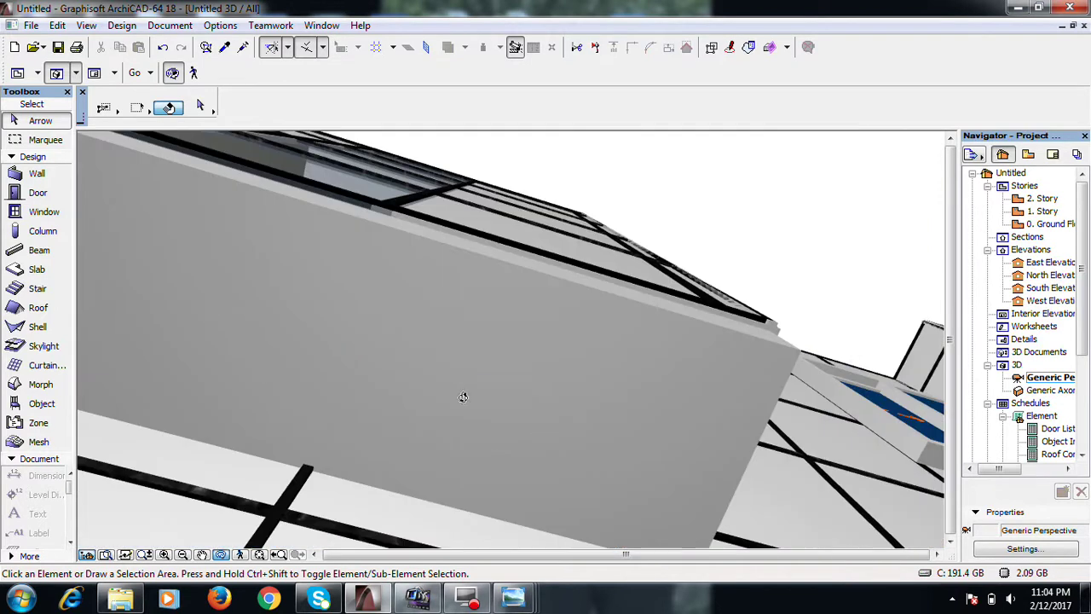
pyautogui.keyDown('shift'); pyautogui.moveTo(433, 348); pyautogui.dragTo(450, 413, button='middle'); pyautogui.keyUp('shift')
pyautogui.scroll(-5, 450, 413)
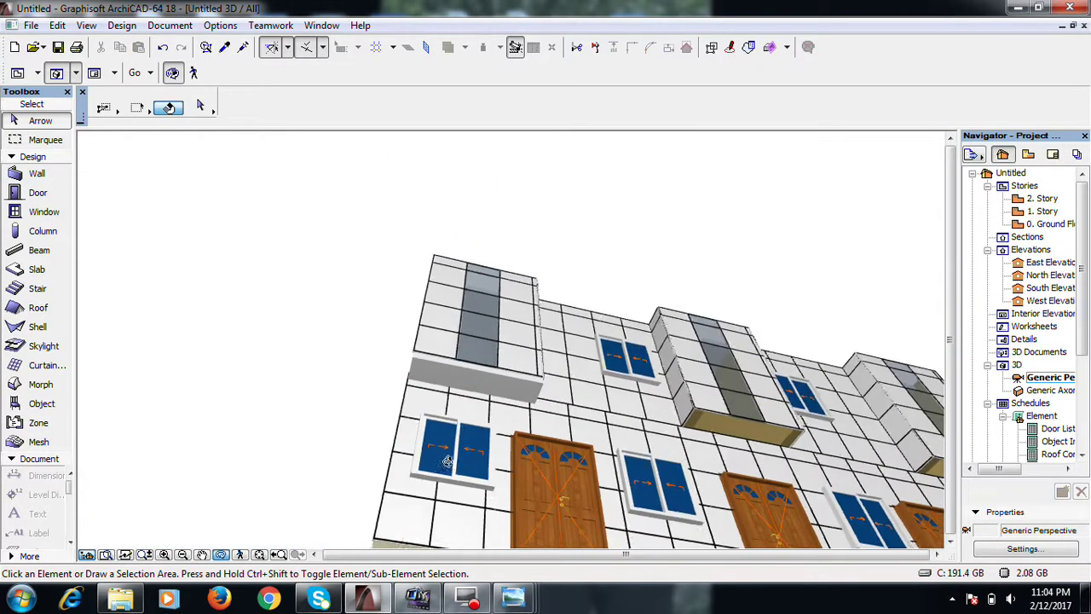
pyautogui.scroll(2, 321, 317)
# Draw a rectangular slab measuring 2200 by 500 beneath the middle bay on the Story 1 floor plan
pyautogui.click(15, 72)
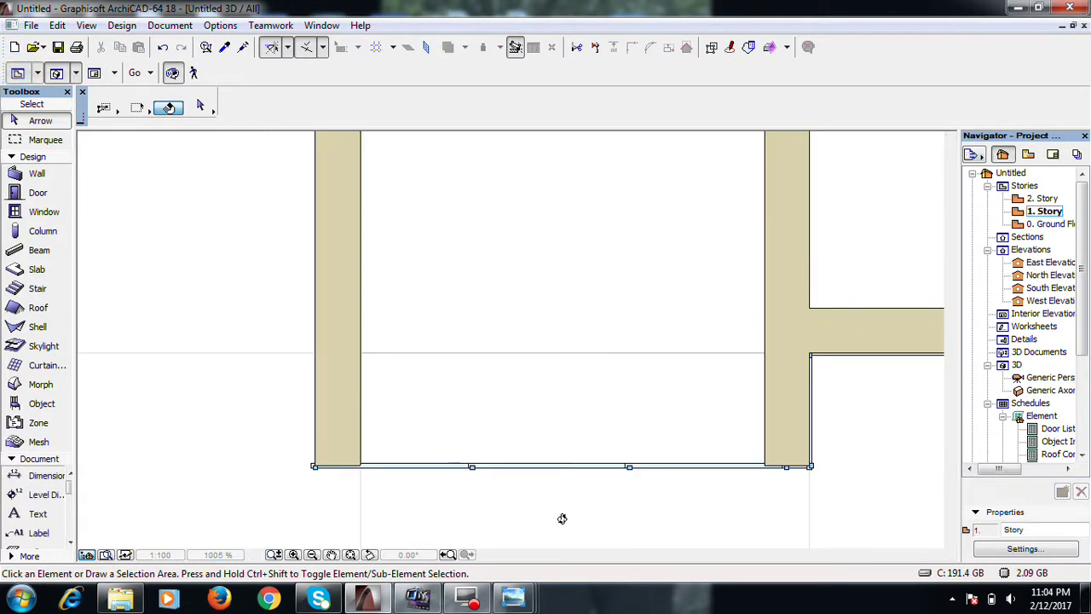
pyautogui.scroll(-3, 299, 475)
pyautogui.scroll(3, 747, 463)
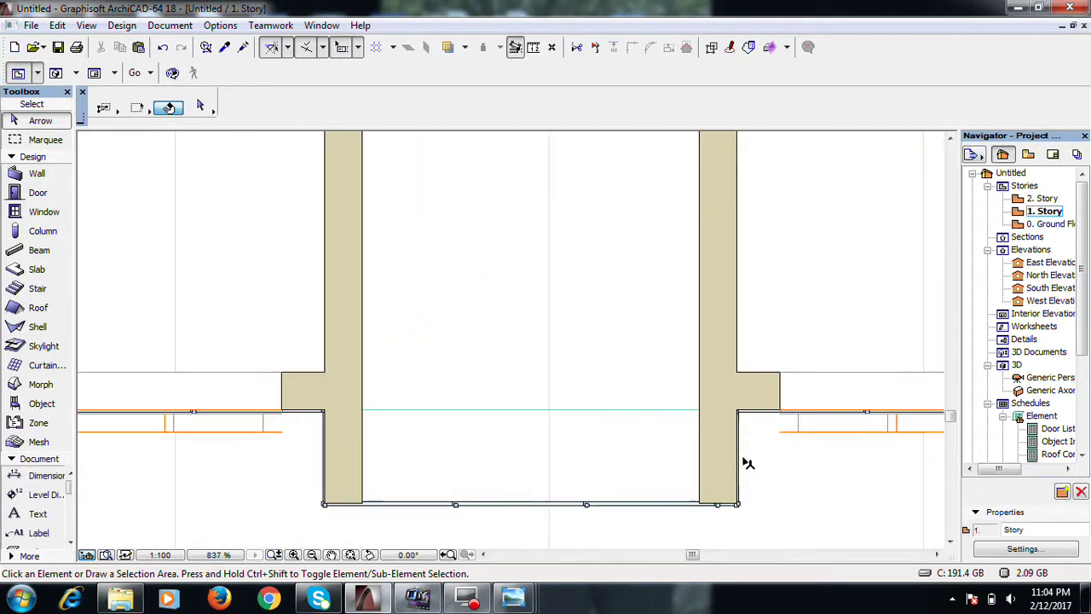
pyautogui.click(36, 270)
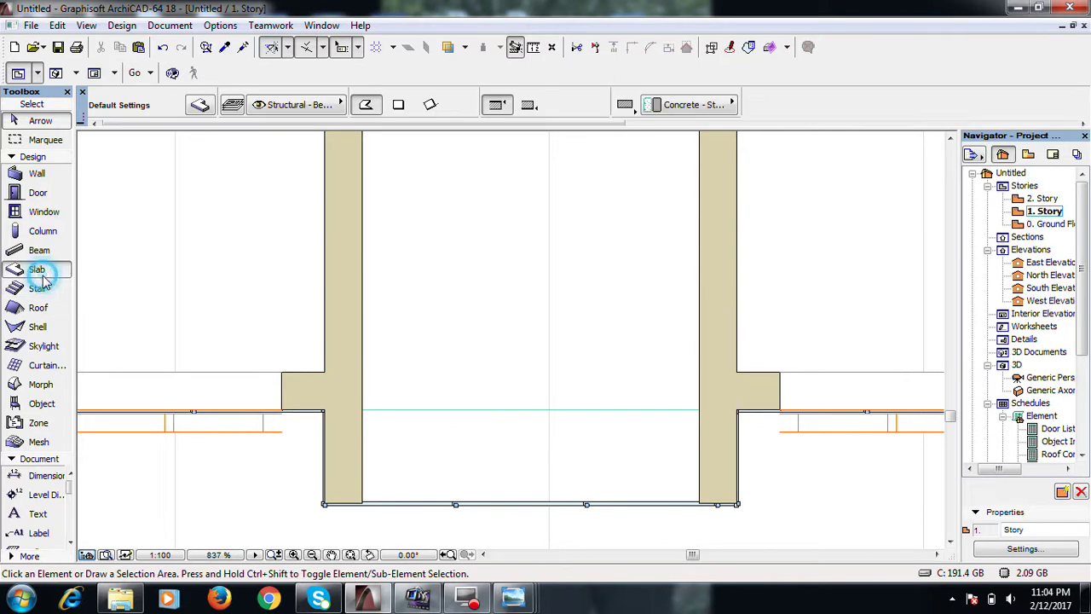
pyautogui.click(398, 104)
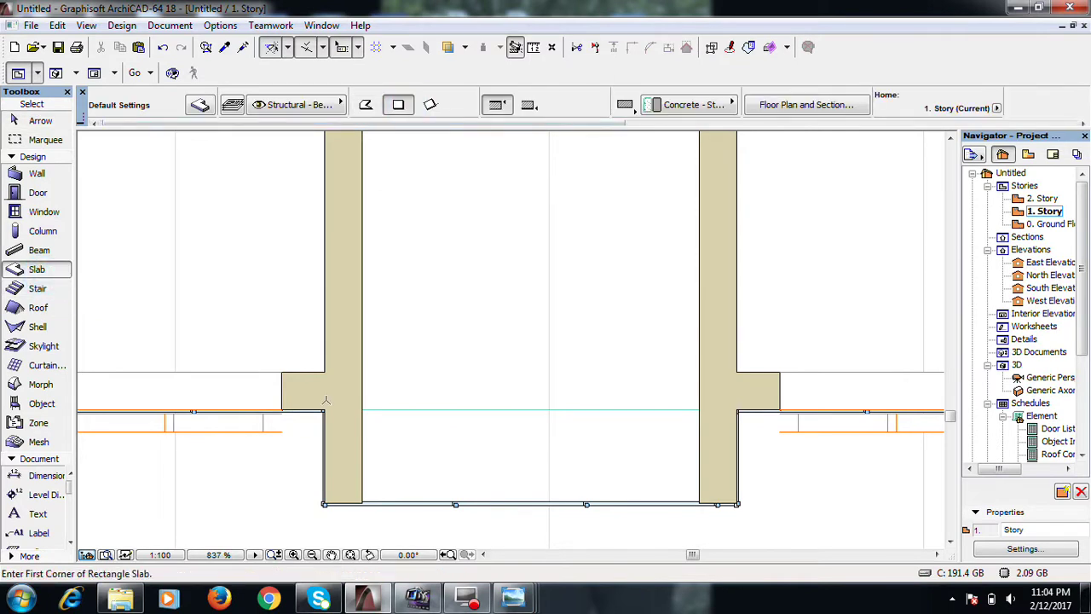
pyautogui.click(324, 410)
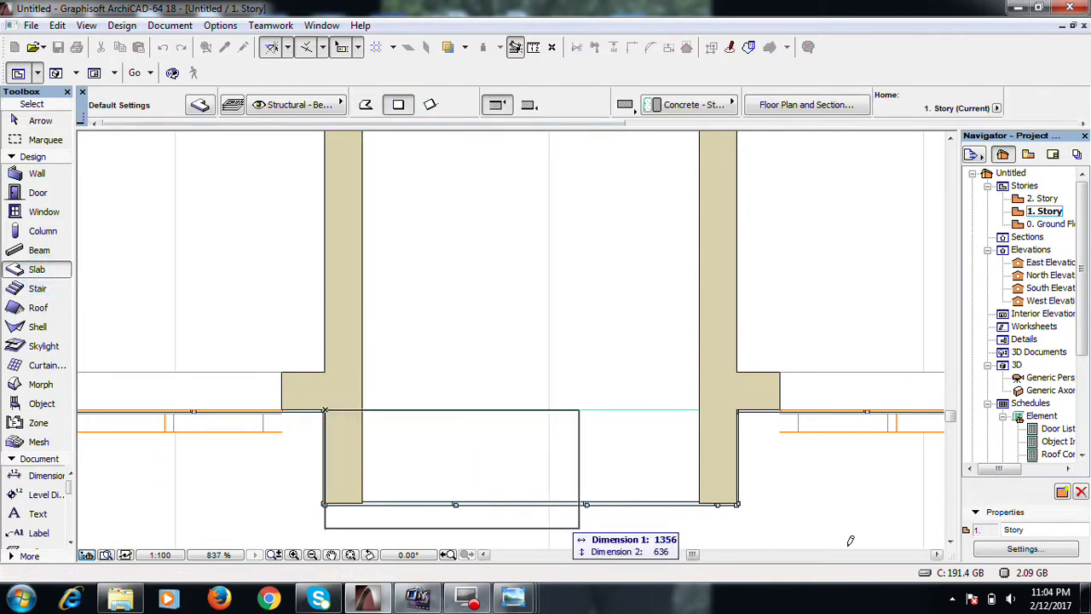
pyautogui.scroll(5, 735, 505)
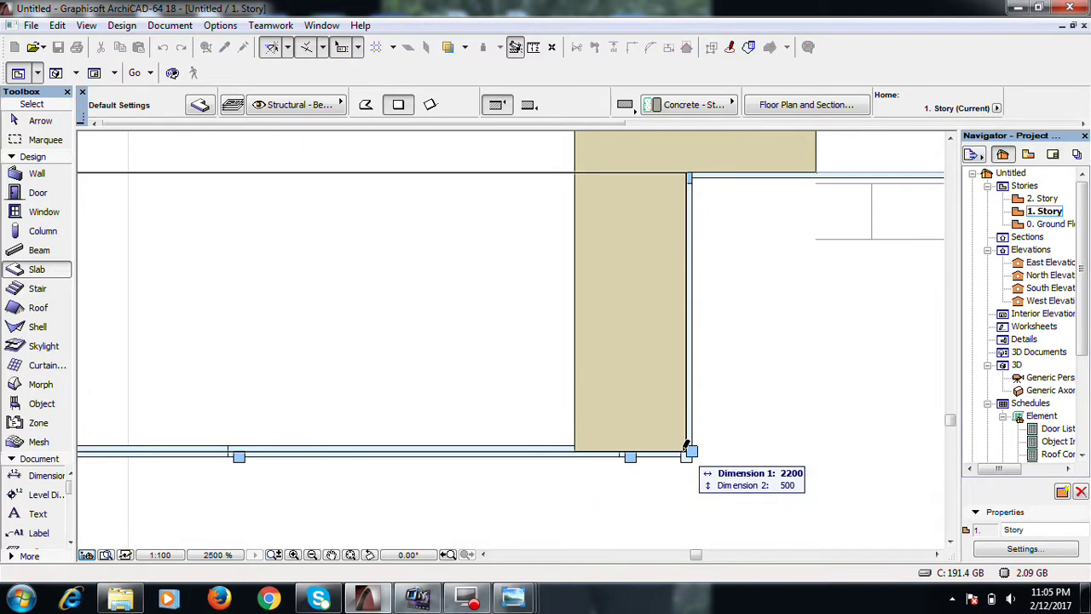
pyautogui.click(688, 450)
# Draw a rectangular slab beneath the right bay, from its inner facade corner to its outer front corner
pyautogui.scroll(-9, 689, 450)
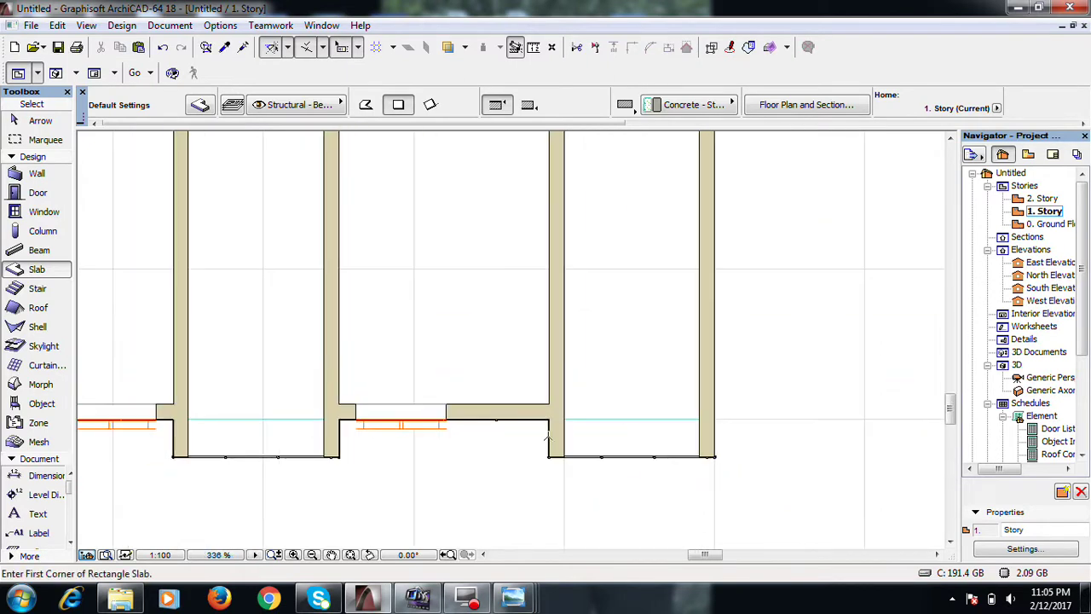
pyautogui.scroll(10, 555, 434)
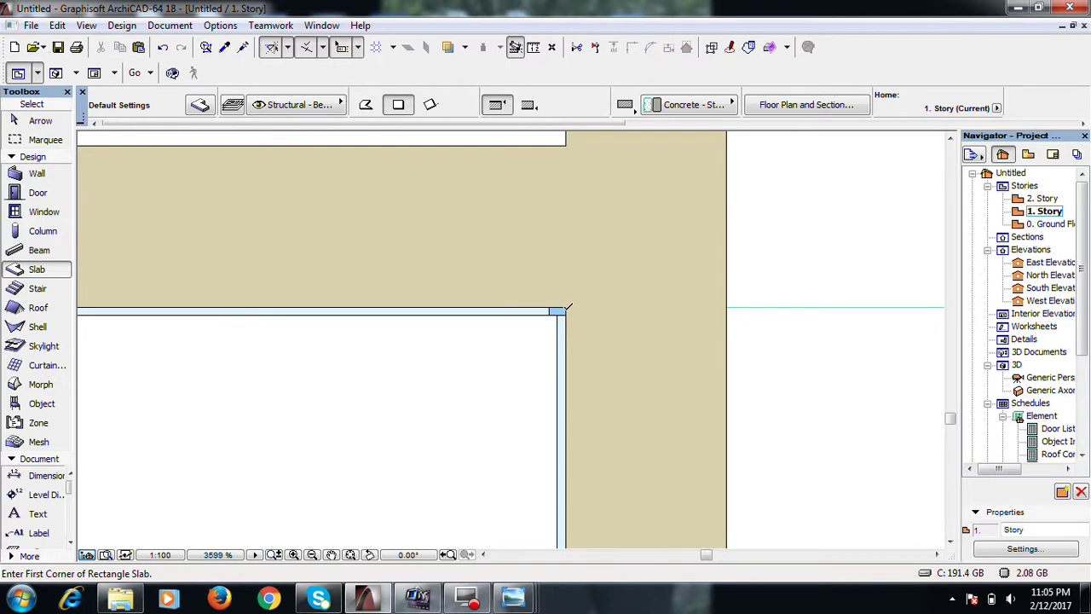
pyautogui.scroll(-8, 568, 312)
pyautogui.scroll(6, 896, 415)
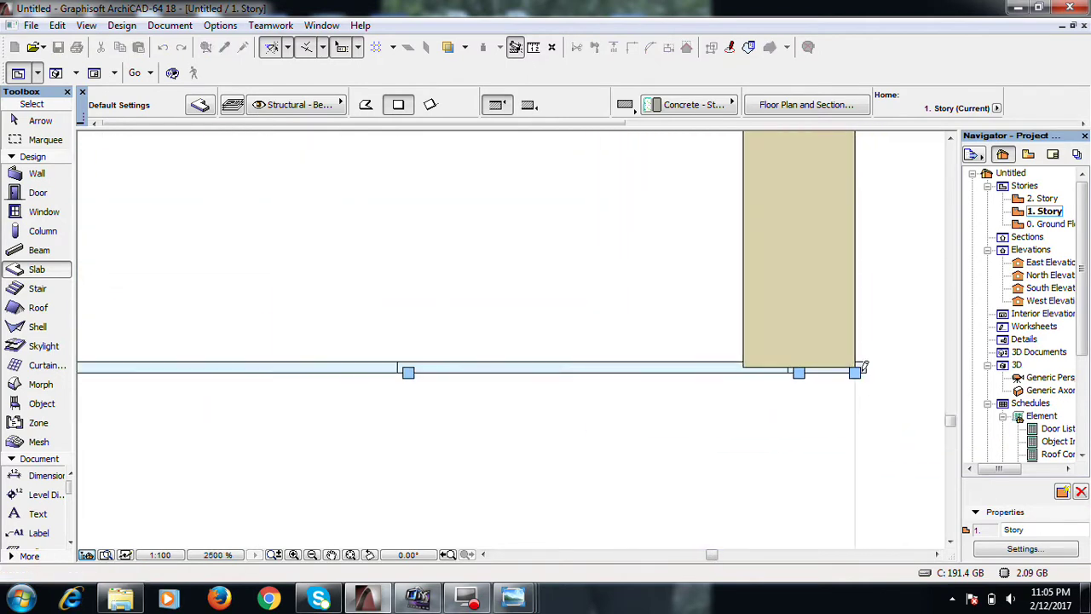
pyautogui.click(860, 365)
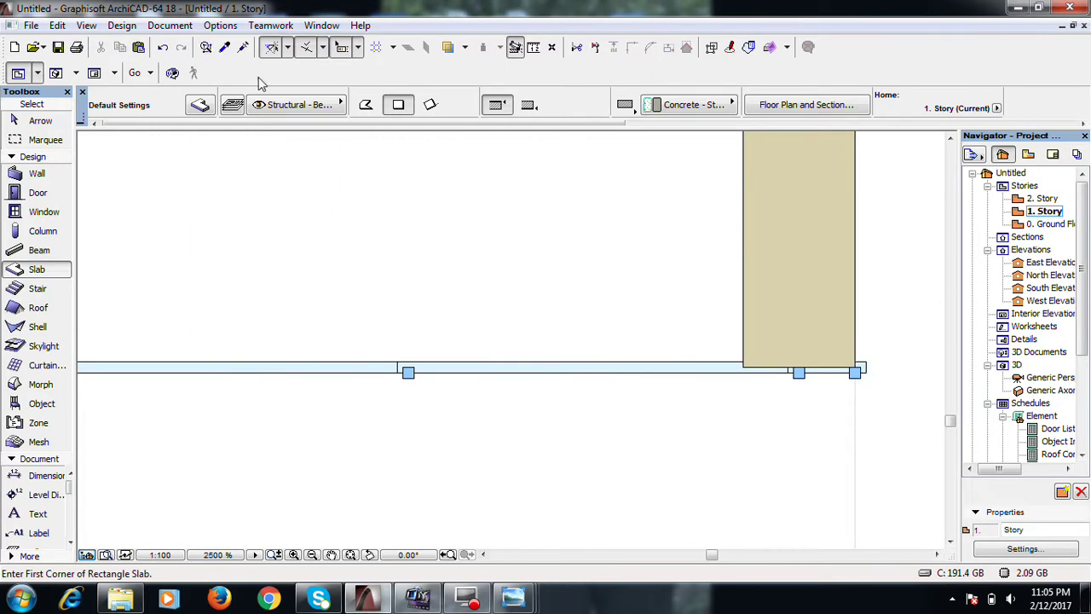
# Examine the slabs beneath the projecting bays and the building's front facade in the 3D view
pyautogui.click(55, 74)
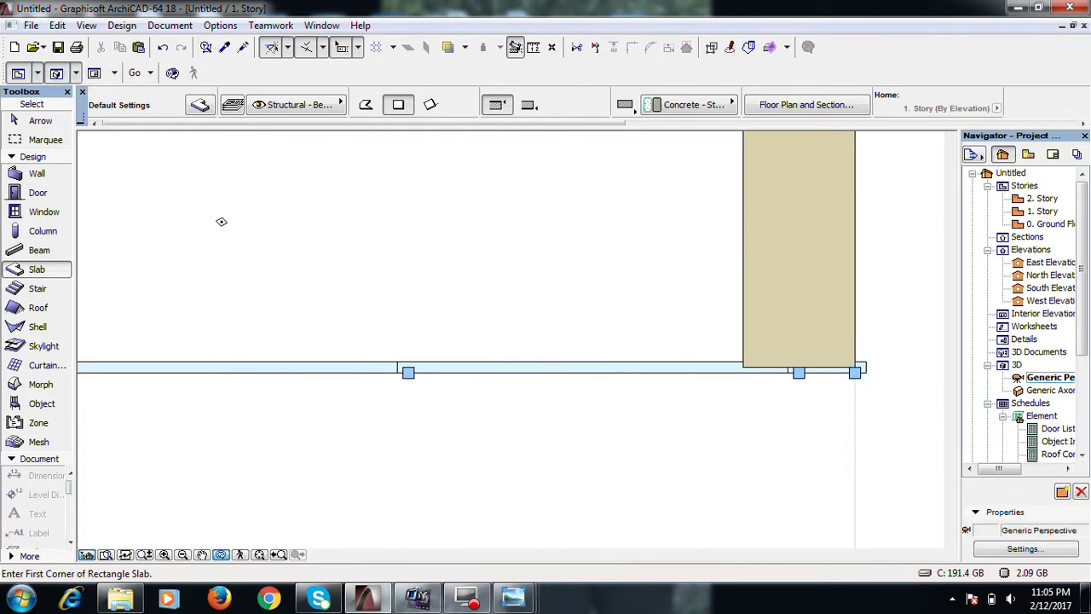
pyautogui.scroll(5, 938, 393)
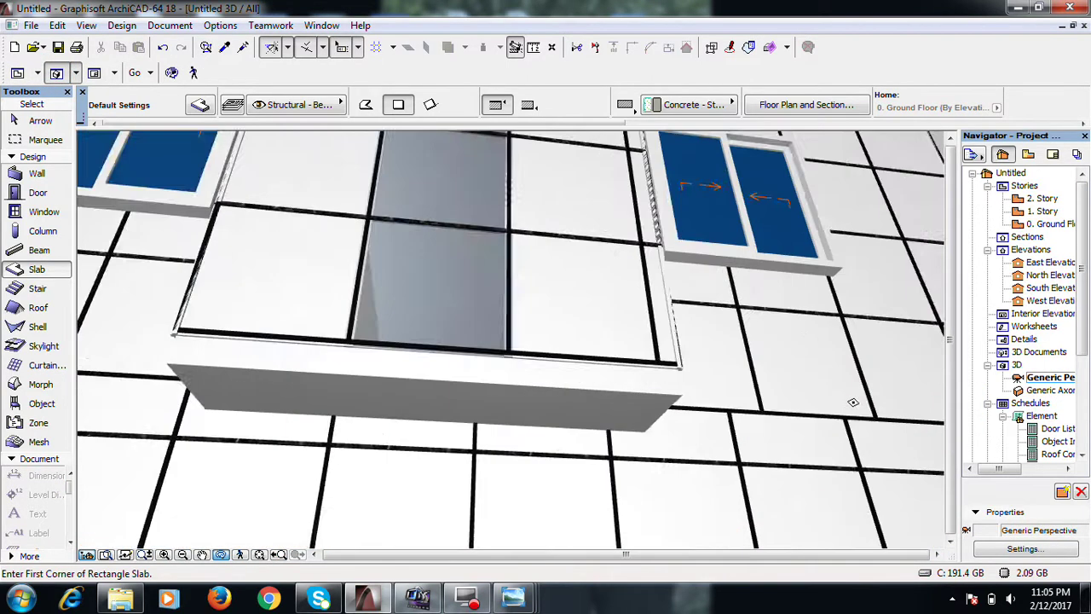
pyautogui.scroll(3, 523, 388)
pyautogui.click(492, 405)
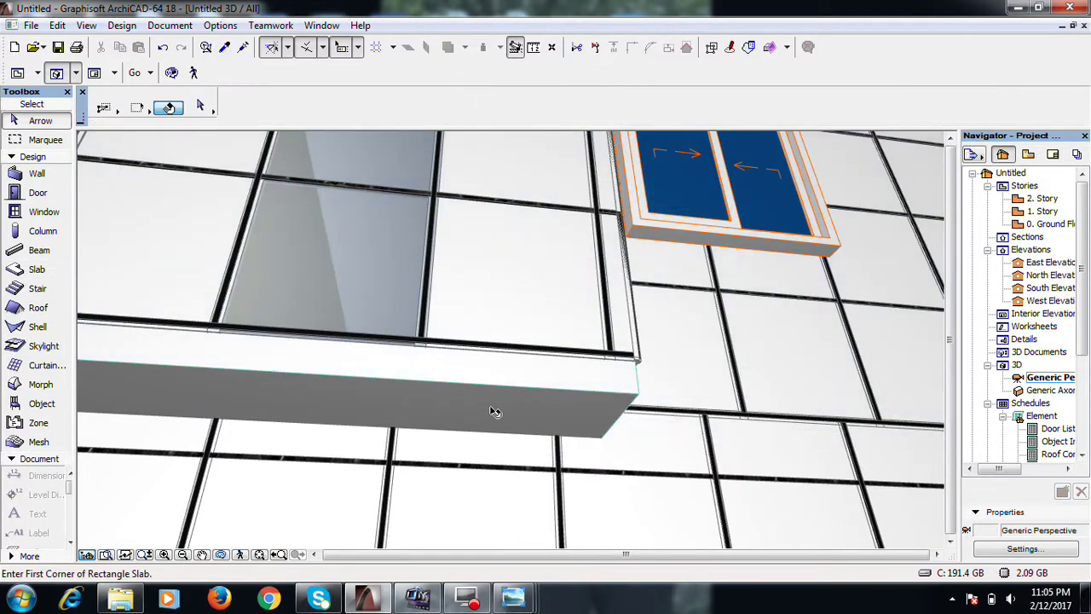
pyautogui.keyDown('shift'); pyautogui.moveTo(500, 412); pyautogui.dragTo(390, 376, button='middle'); pyautogui.keyUp('shift')
pyautogui.scroll(-6, 390, 376)
pyautogui.keyDown('shift'); pyautogui.moveTo(670, 292); pyautogui.dragTo(636, 158, button='middle'); pyautogui.keyUp('shift')
pyautogui.scroll(5, 429, 367)
pyautogui.scroll(4, 639, 159)
pyautogui.keyDown('shift'); pyautogui.moveTo(570, 241); pyautogui.dragTo(585, 293, button='middle'); pyautogui.keyUp('shift')
pyautogui.scroll(-5, 567, 317)
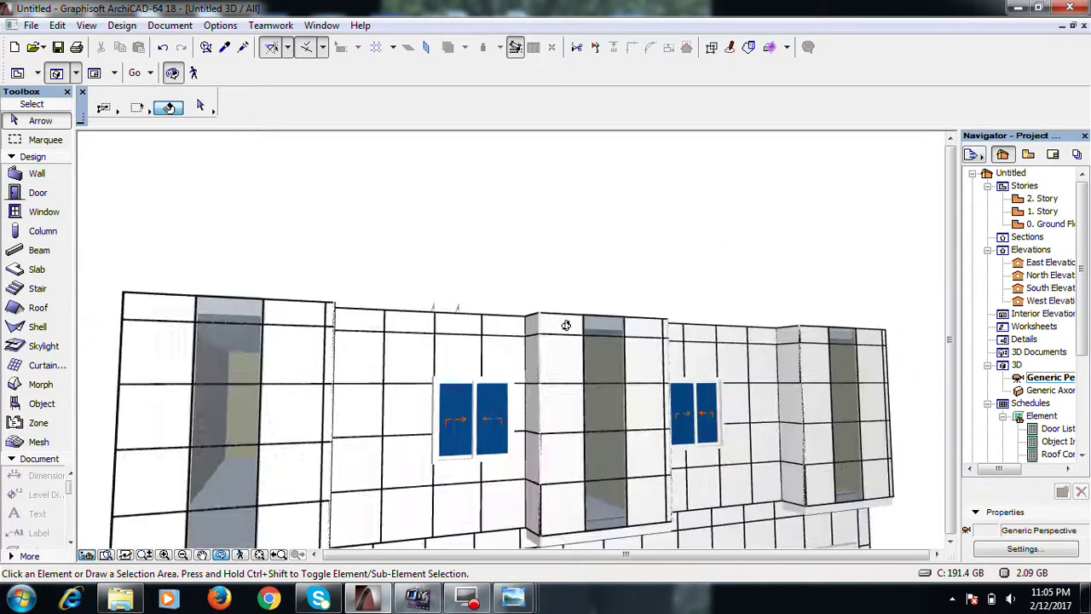
pyautogui.keyDown('shift'); pyautogui.moveTo(469, 389); pyautogui.dragTo(541, 294, button='middle'); pyautogui.keyUp('shift')
pyautogui.scroll(5, 579, 323)
pyautogui.scroll(-5, 540, 294)
pyautogui.keyDown('shift'); pyautogui.moveTo(628, 261); pyautogui.dragTo(628, 419, button='middle'); pyautogui.keyUp('shift')
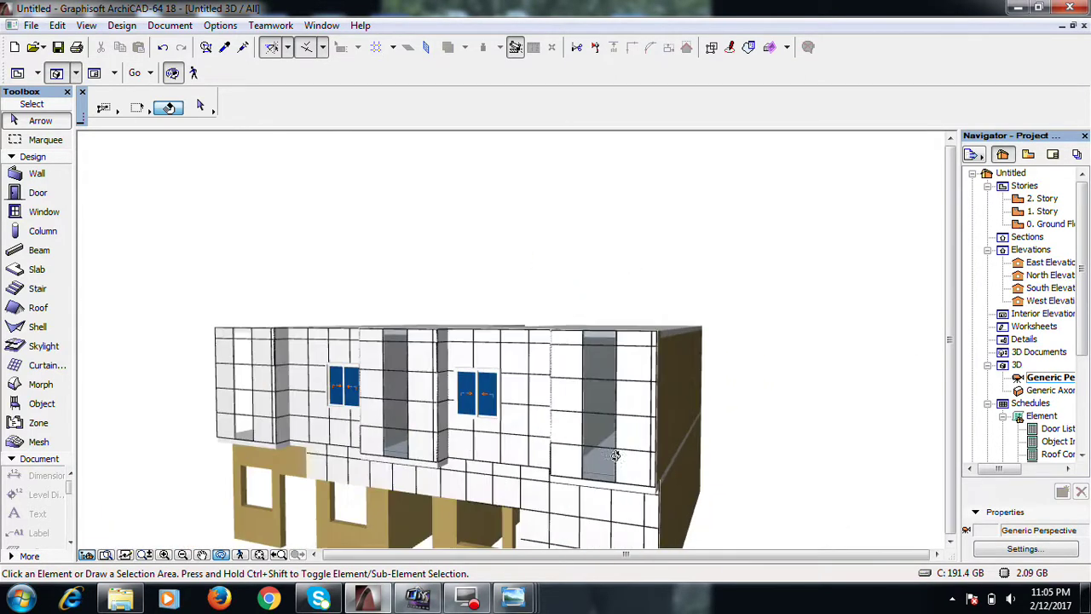
# Copy all Story 1 elements, including walls, stair, windows, slabs and curtain walls, to the 2. Story floor plan
pyautogui.doubleClick(1047, 211)
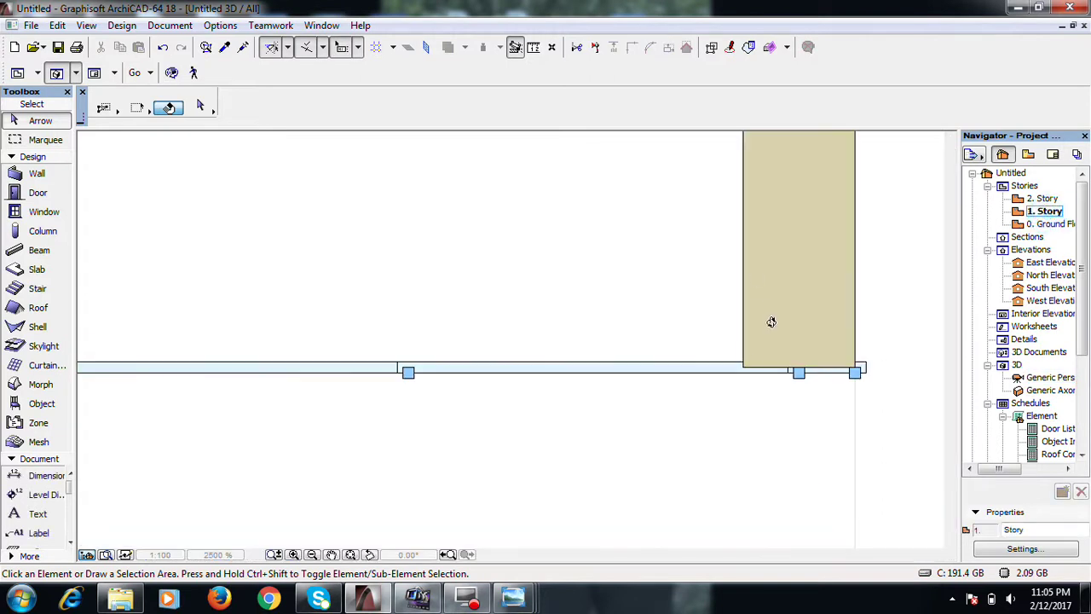
pyautogui.scroll(-10, 743, 403)
pyautogui.click(459, 156)
pyautogui.click(777, 435)
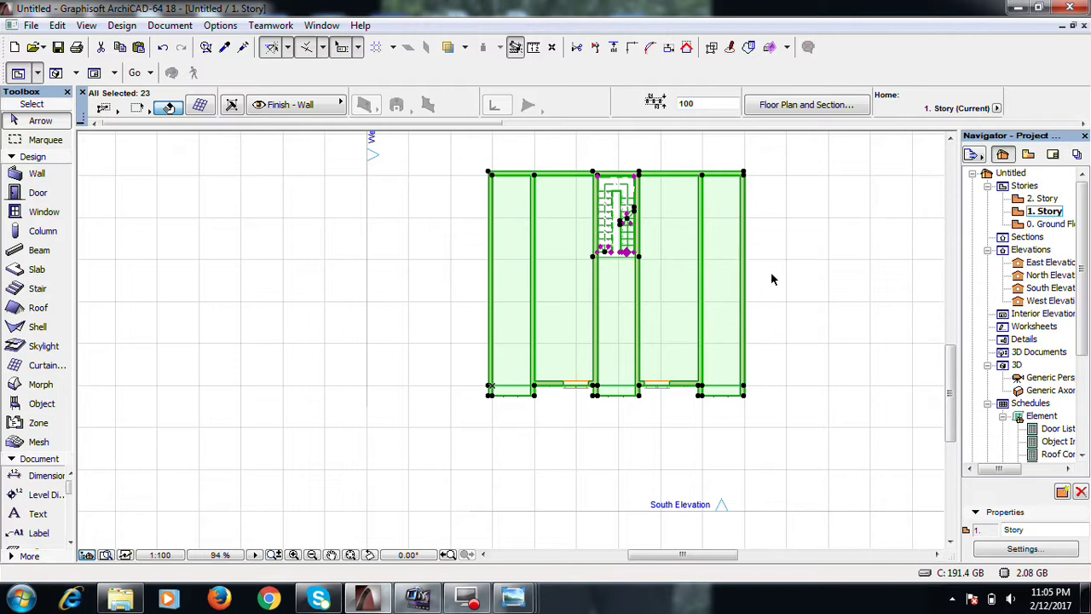
pyautogui.doubleClick(1040, 199)
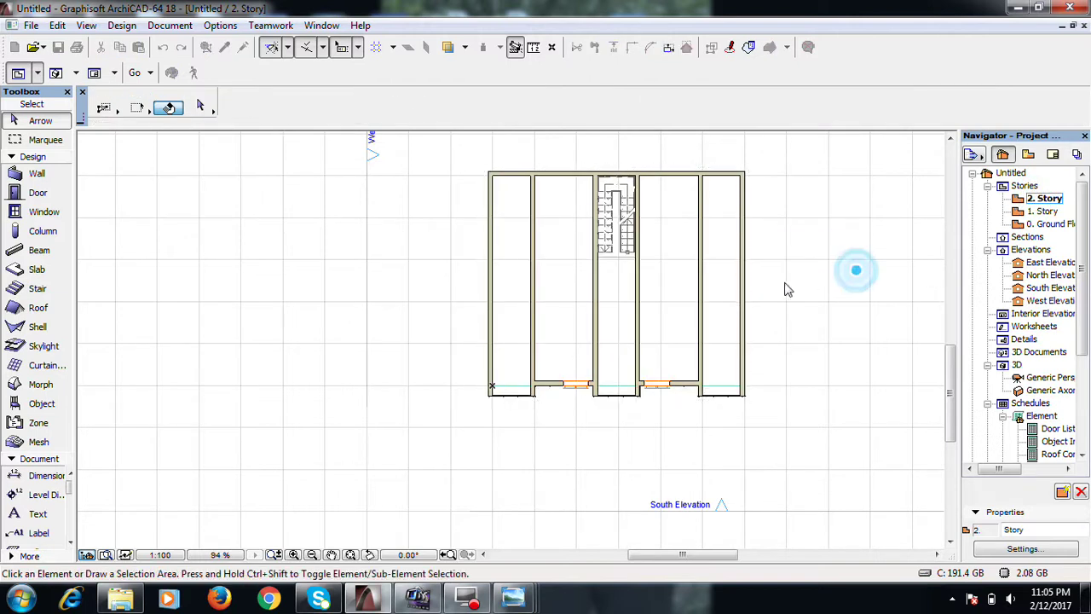
# Trim away the four interior partition walls on Story 2, keeping the stair's side walls and the short front bay returns
pyautogui.click(745, 290)
pyautogui.keyDown('shift'); pyautogui.click(703, 286); pyautogui.keyUp('shift')
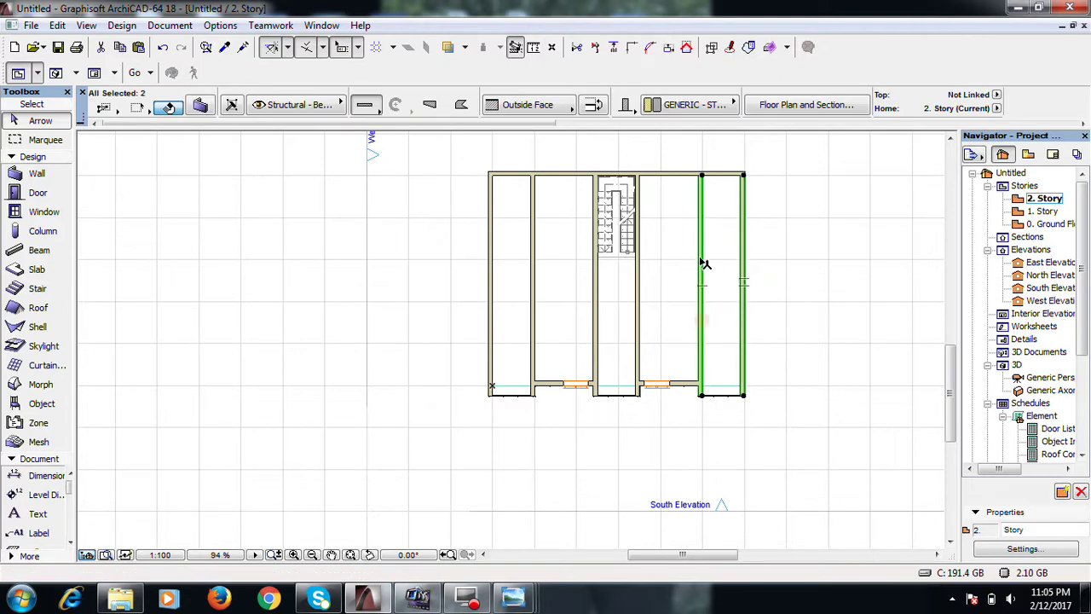
pyautogui.keyDown('ctrl'); pyautogui.click(709, 279); pyautogui.keyUp('ctrl')
pyautogui.keyDown('ctrl'); pyautogui.click(639, 303); pyautogui.keyUp('ctrl')
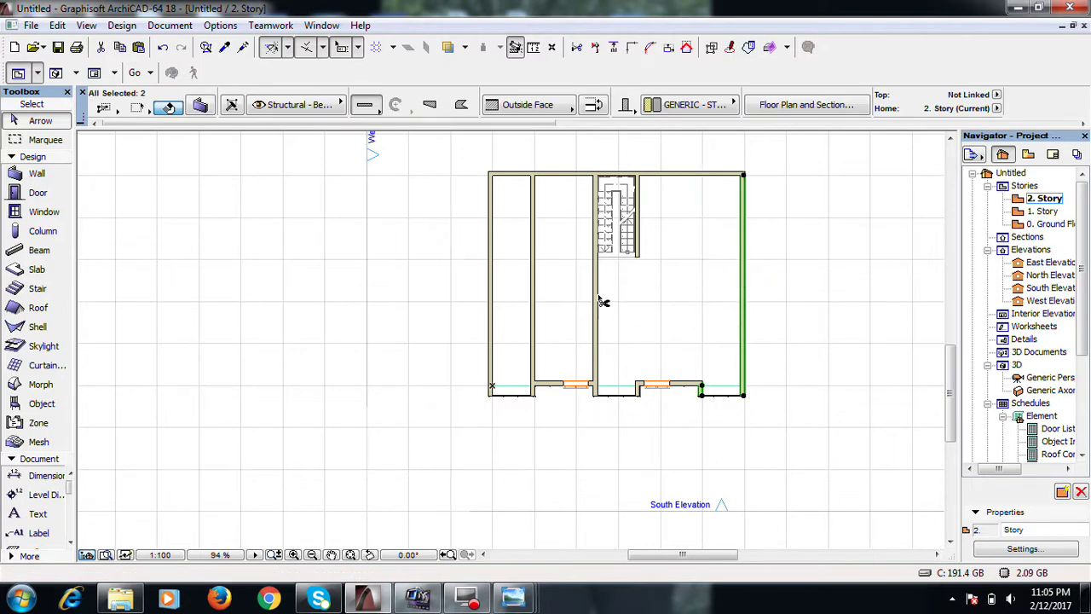
pyautogui.keyDown('ctrl'); pyautogui.click(595, 295); pyautogui.keyUp('ctrl')
pyautogui.keyDown('ctrl'); pyautogui.click(535, 285); pyautogui.keyUp('ctrl')
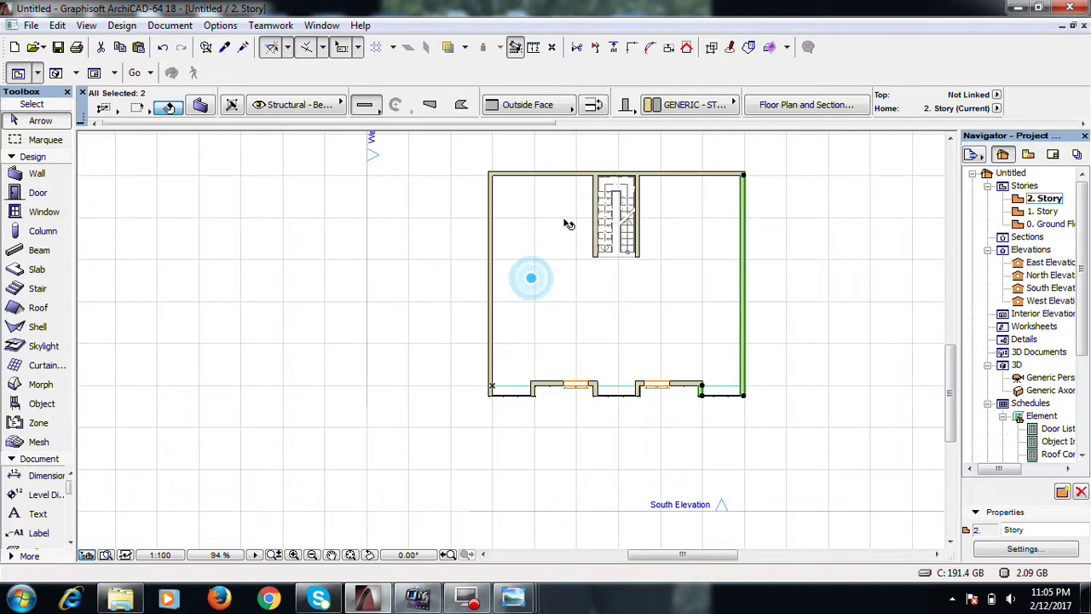
# Delete the stair between the two remaining side walls on Story 2
pyautogui.scroll(2, 631, 197)
pyautogui.click(621, 232)
pyautogui.press('Delete')
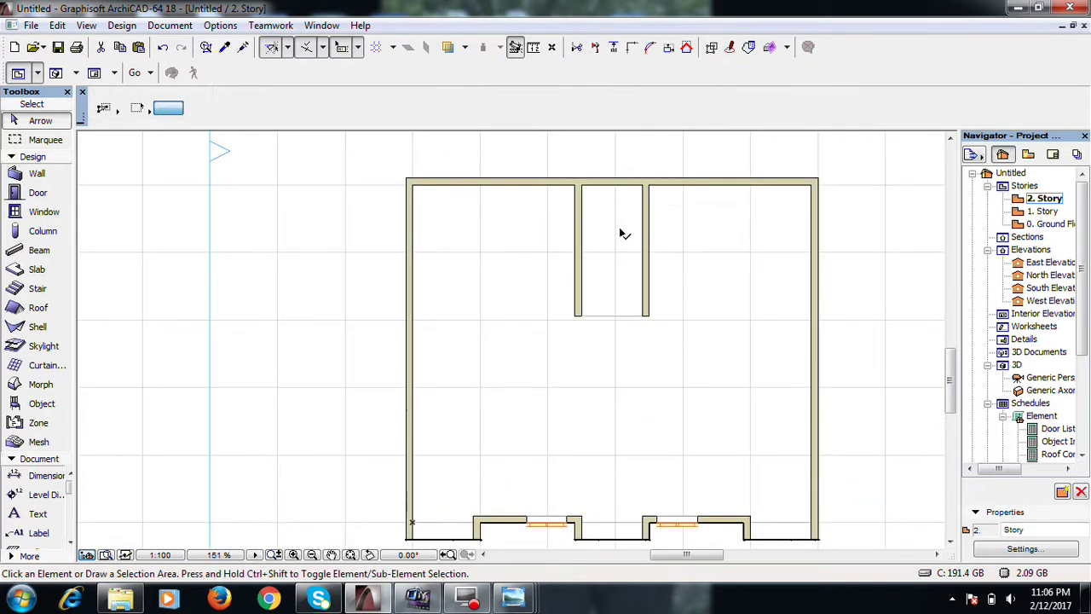
# Copy the rear wall to the front ends of the stair's side walls and trim it to close the stair enclosure
pyautogui.click(624, 183)
pyautogui.moveTo(625, 186); pyautogui.dragTo(625, 319)
pyautogui.scroll(2, 649, 319)
pyautogui.keyDown('ctrl'); pyautogui.click(720, 315); pyautogui.keyUp('ctrl')
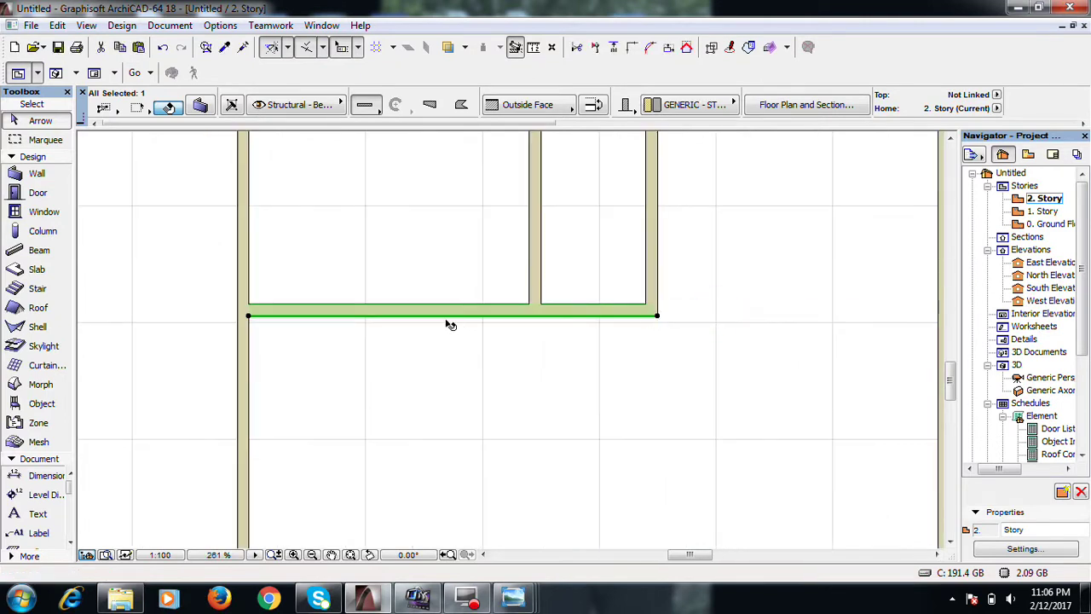
pyautogui.scroll(-4, 450, 318)
pyautogui.click(673, 289)
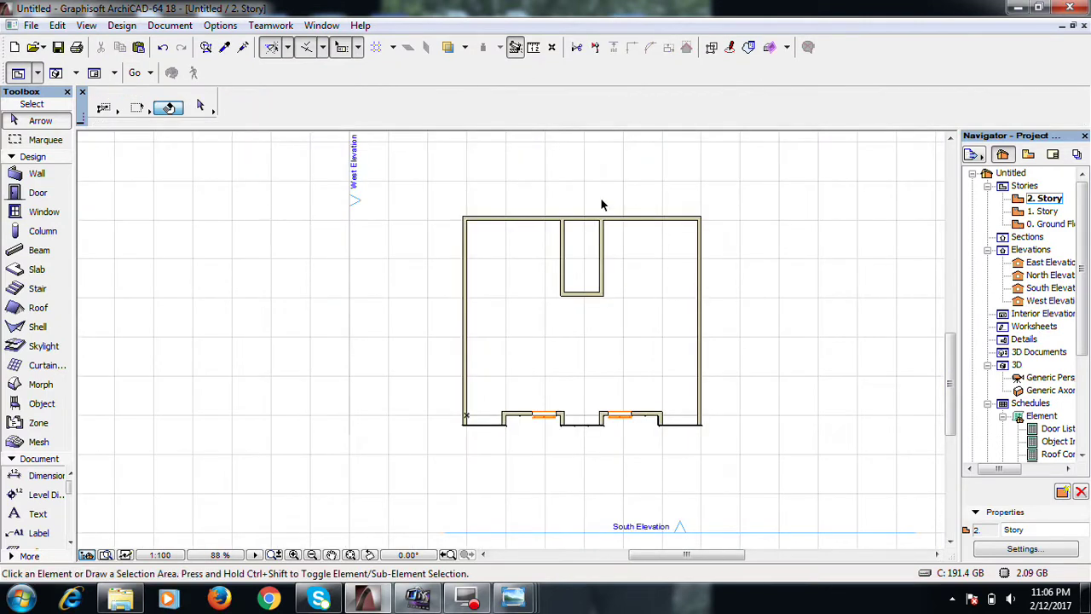
# Split the Story 2 rear wall at the outer faces of the stair enclosure's two side walls
pyautogui.click(594, 225)
pyautogui.scroll(9, 595, 226)
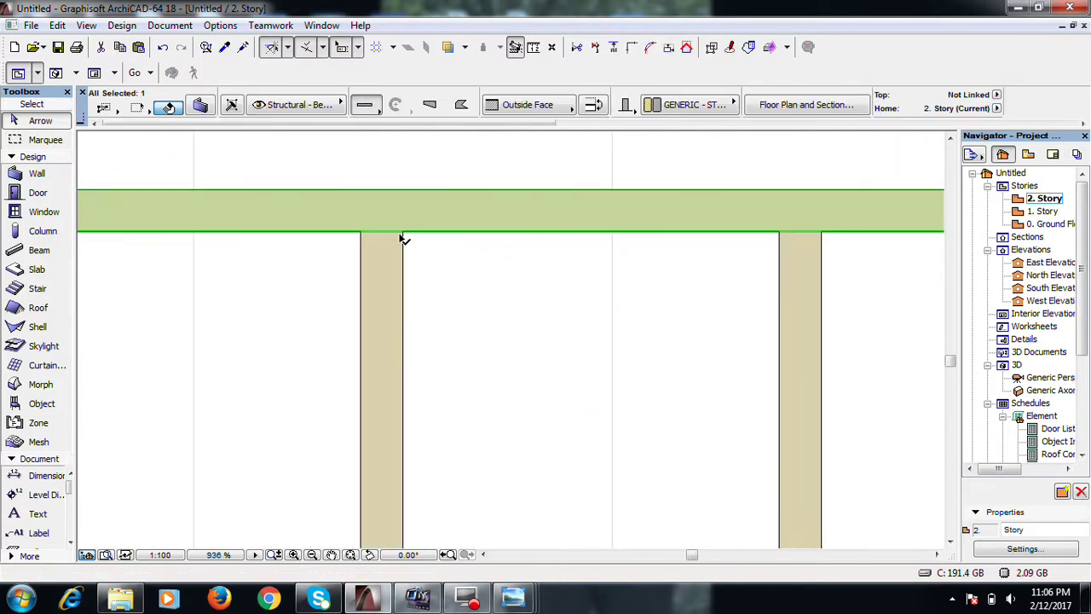
pyautogui.click(418, 236)
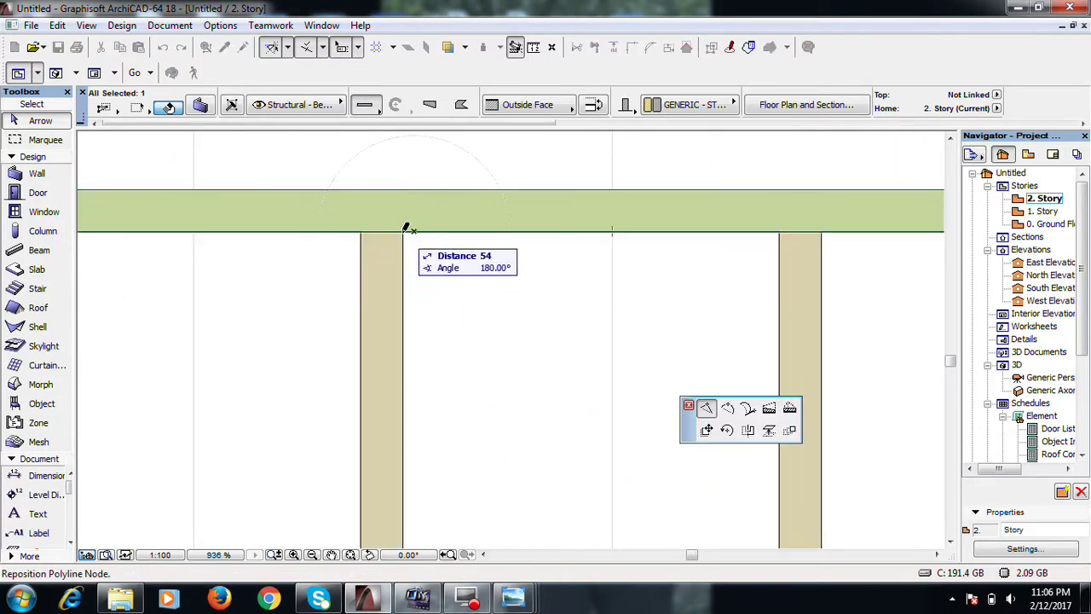
pyautogui.click(363, 227)
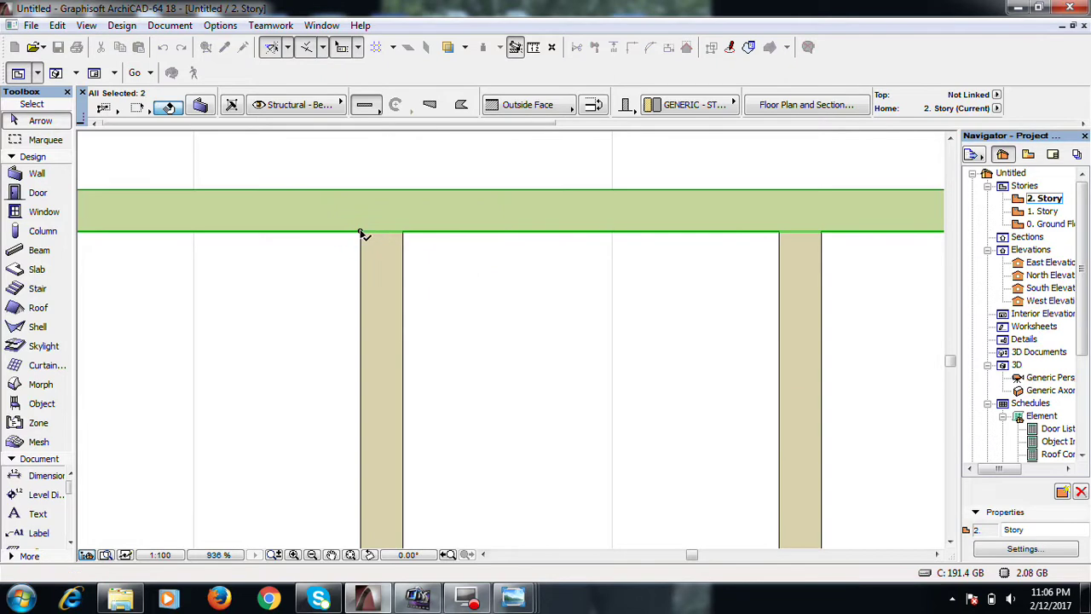
pyautogui.scroll(-4, 362, 230)
pyautogui.click(524, 229)
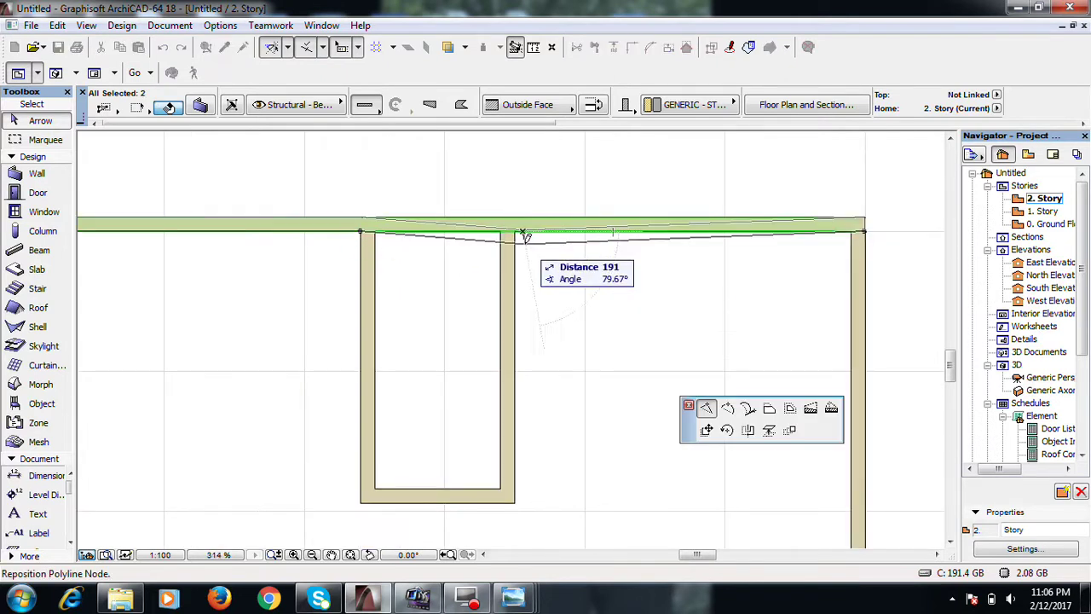
pyautogui.click(518, 228)
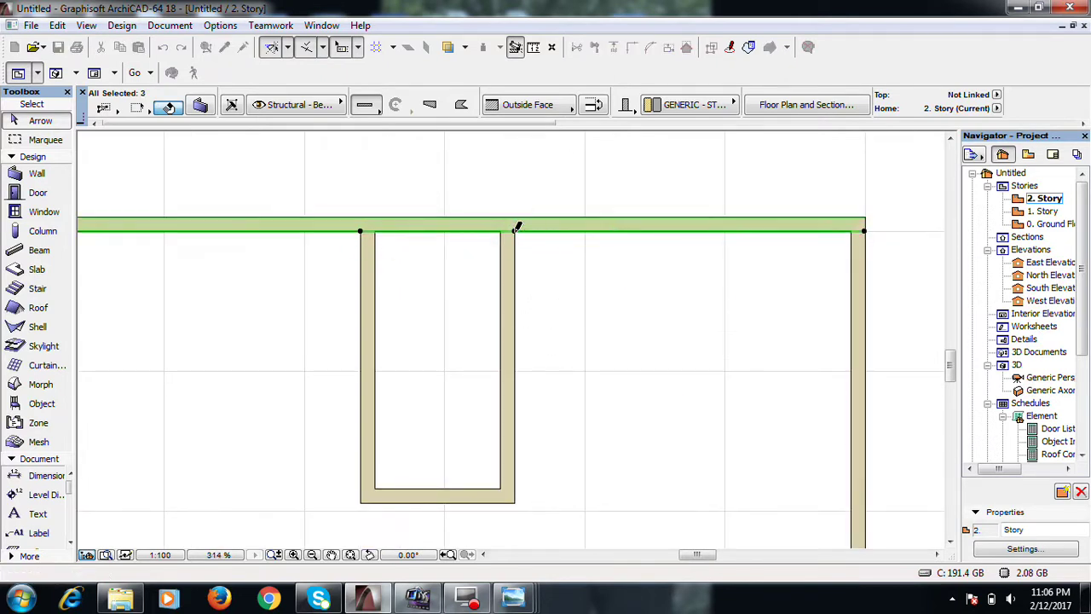
pyautogui.scroll(-3, 514, 230)
pyautogui.press('Escape')
# Set the height of the two outer rear wall segments and both exterior side walls on Story 2 to 1300
pyautogui.click(635, 227)
pyautogui.scroll(3, 651, 231)
pyautogui.keyDown('shift'); pyautogui.click(533, 225); pyautogui.keyUp('shift')
pyautogui.scroll(-3, 521, 179)
pyautogui.scroll(-3, 522, 179)
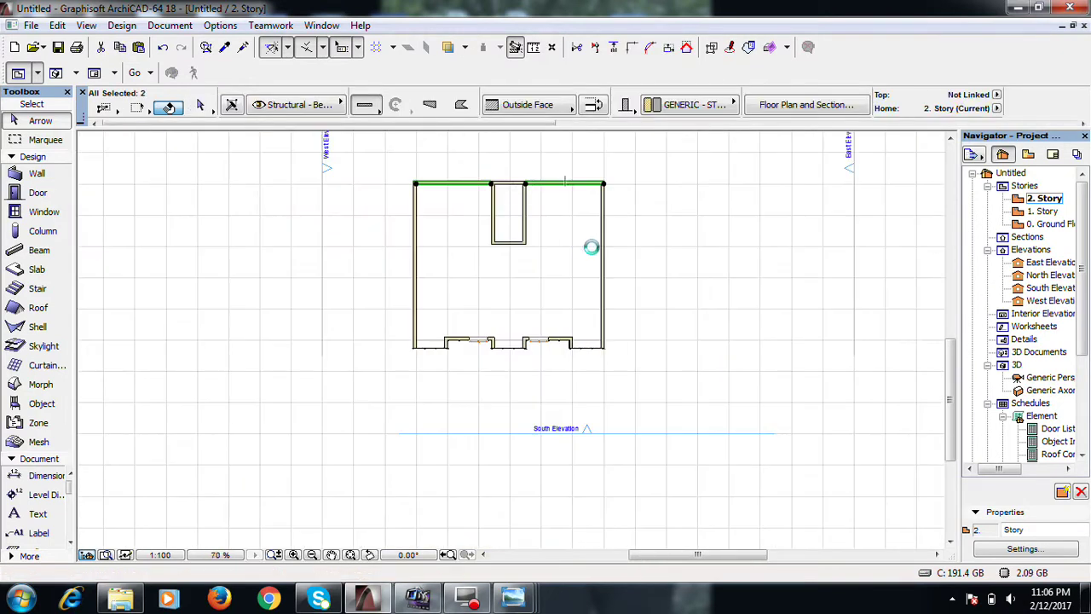
pyautogui.keyDown('shift'); pyautogui.click(604, 263); pyautogui.keyUp('shift')
pyautogui.keyDown('shift'); pyautogui.click(417, 279); pyautogui.keyUp('shift')
pyautogui.doubleClick(419, 271)
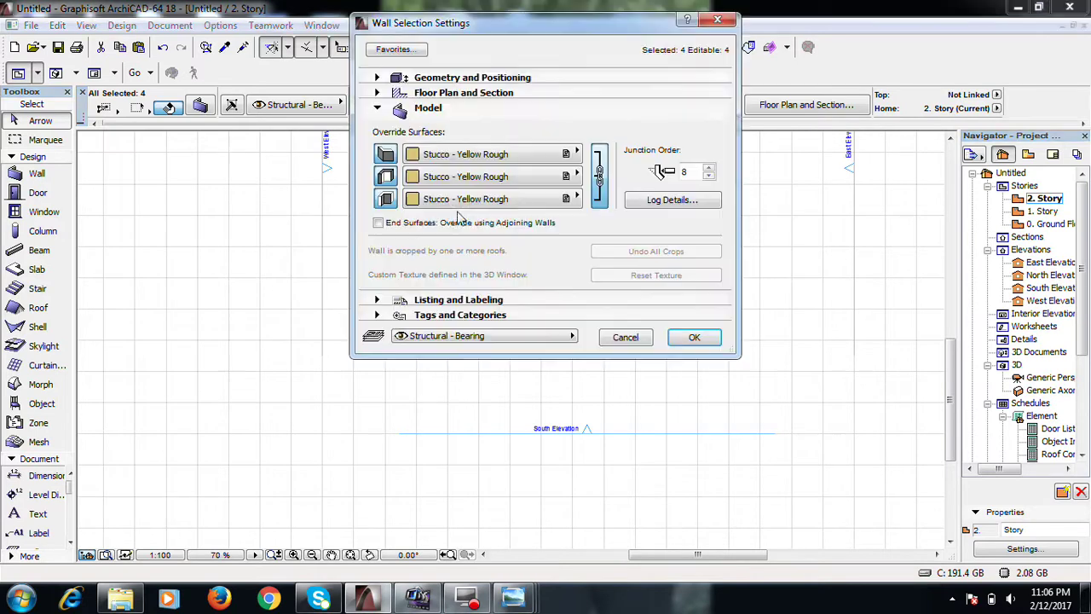
pyautogui.click(528, 78)
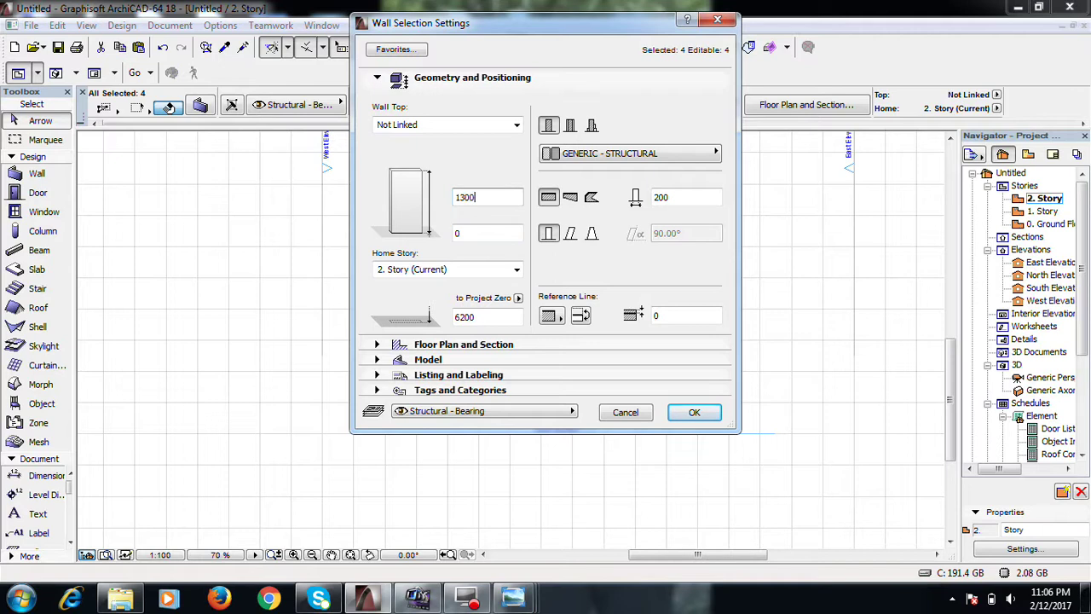
pyautogui.press('Return')
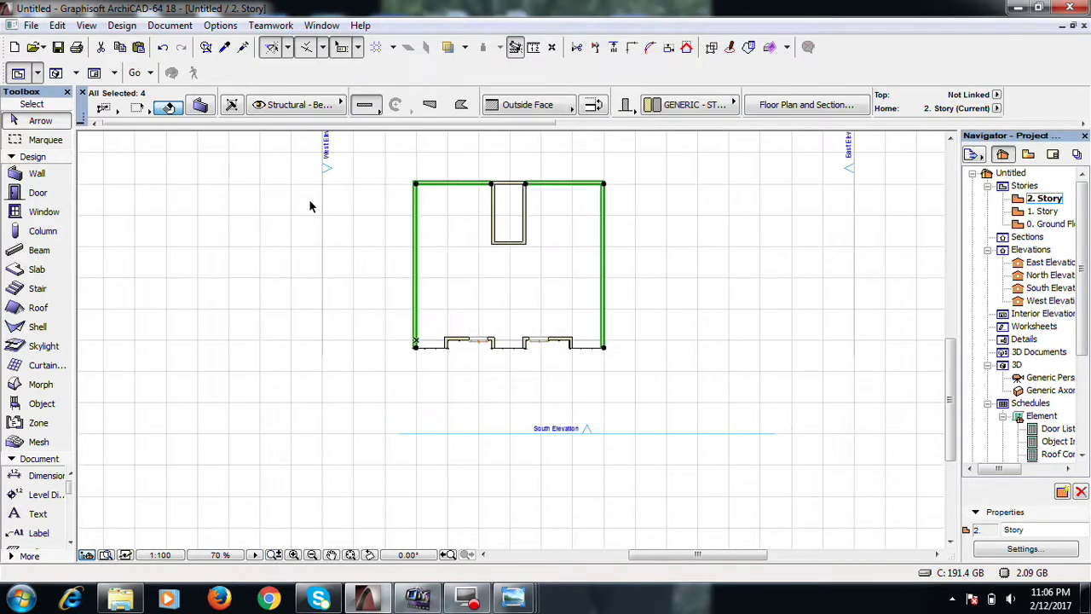
# Delete the windows from the two front bay walls on Story 2
pyautogui.scroll(5, 492, 350)
pyautogui.click(461, 344)
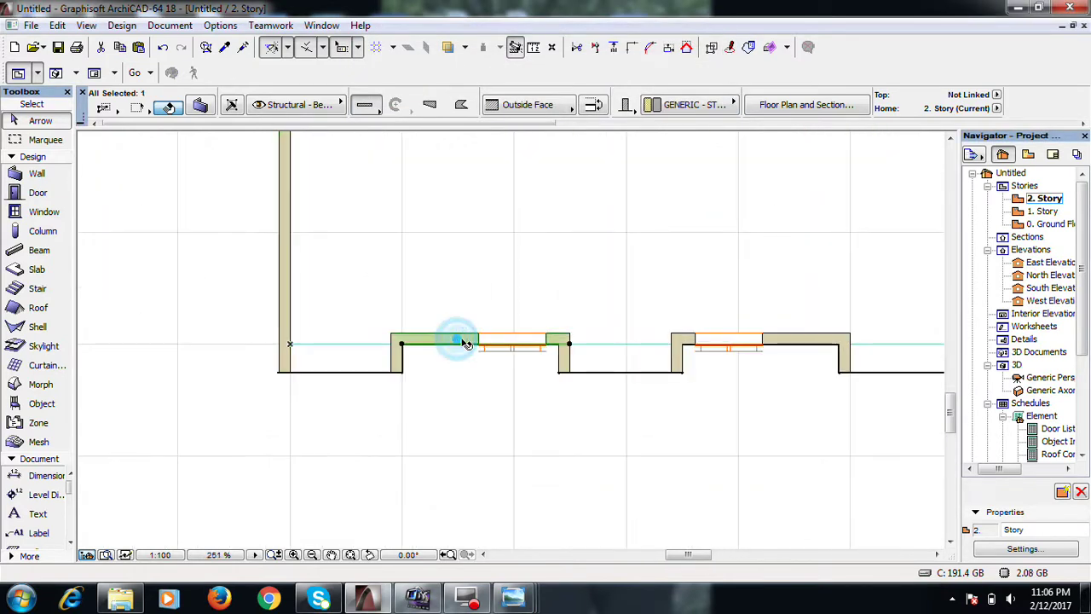
pyautogui.click(547, 345)
pyautogui.press('Delete')
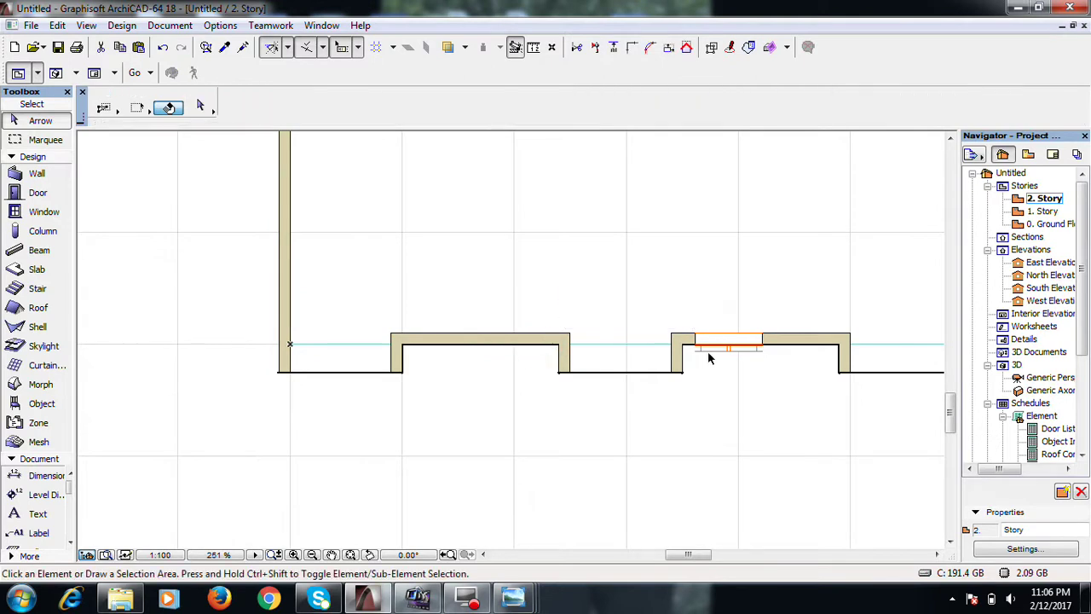
pyautogui.click(763, 344)
pyautogui.press('Delete')
# Set the height of the two front bay walls and their four short returns to 1300, matching the outer walls
pyautogui.click(818, 341)
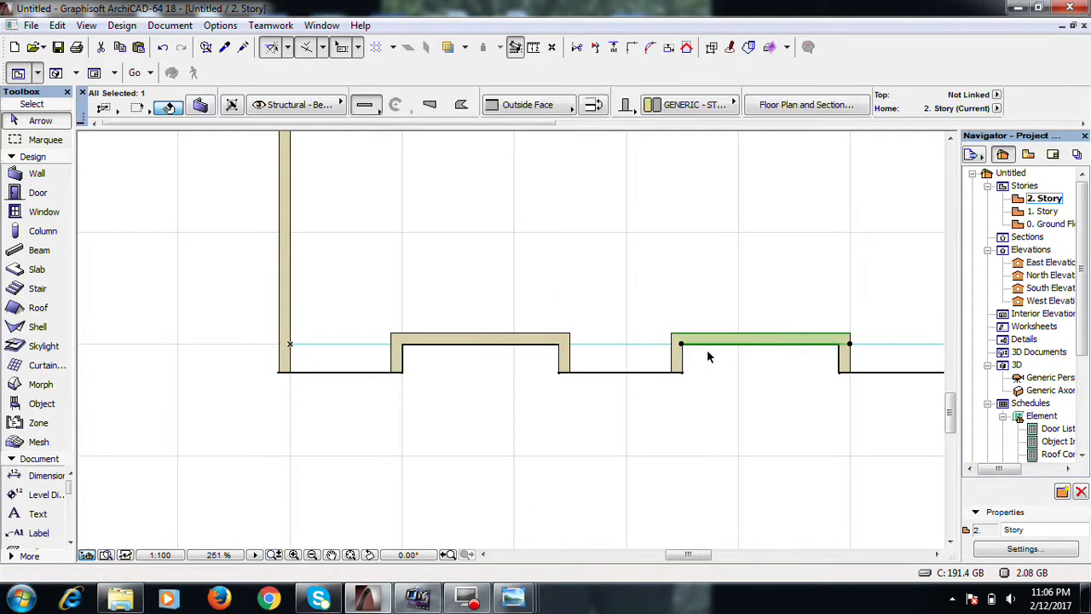
pyautogui.keyDown('shift'); pyautogui.click(546, 344); pyautogui.keyUp('shift')
pyautogui.keyDown('shift'); pyautogui.click(564, 358); pyautogui.keyUp('shift')
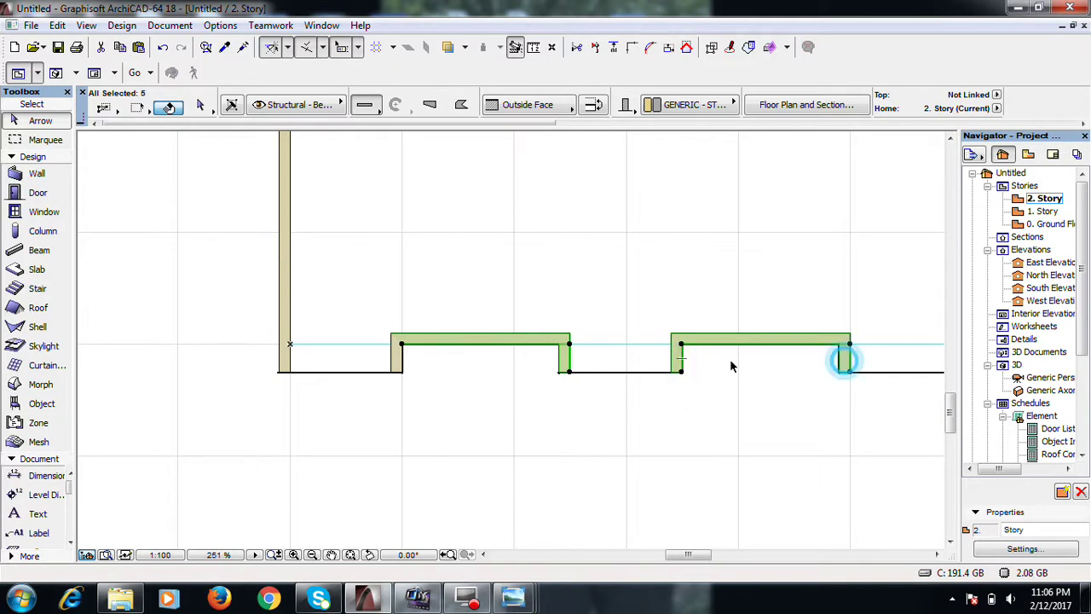
pyautogui.keyDown('shift'); pyautogui.click(397, 357); pyautogui.keyUp('shift')
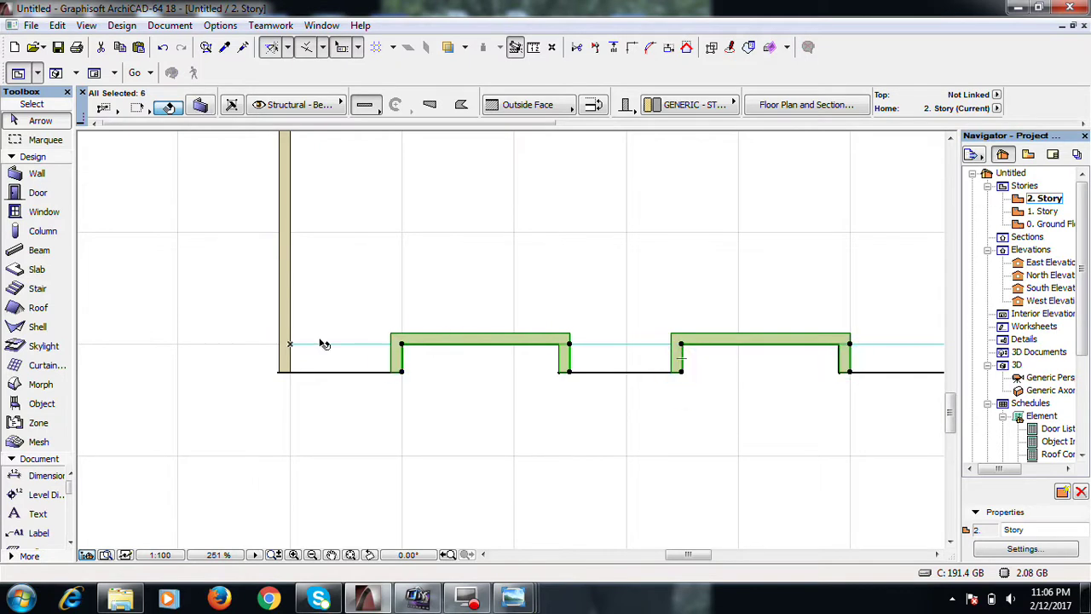
pyautogui.hotkey('ctrl', 't')
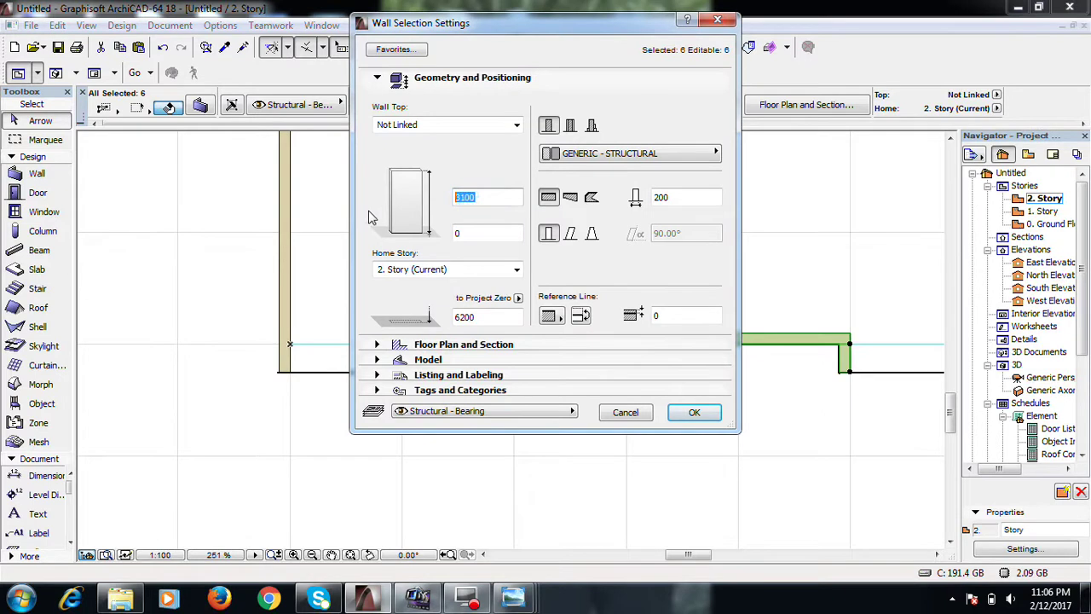
pyautogui.press('Return')
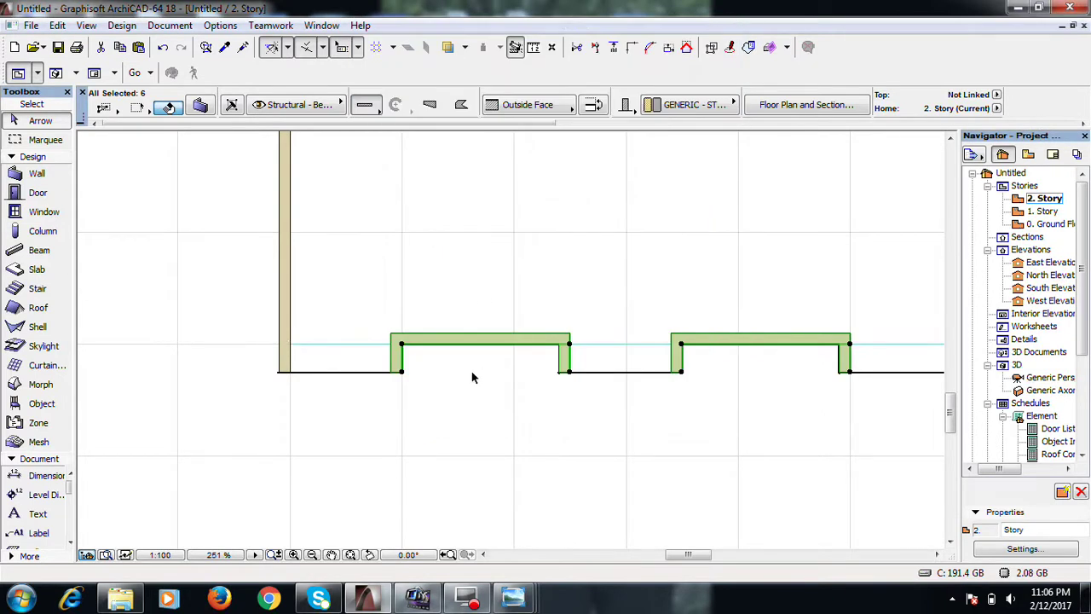
# Set the height of the three outermost front curtain walls on Story 2 to 1300
pyautogui.scroll(-4, 473, 377)
pyautogui.scroll(3, 532, 358)
pyautogui.click(707, 388)
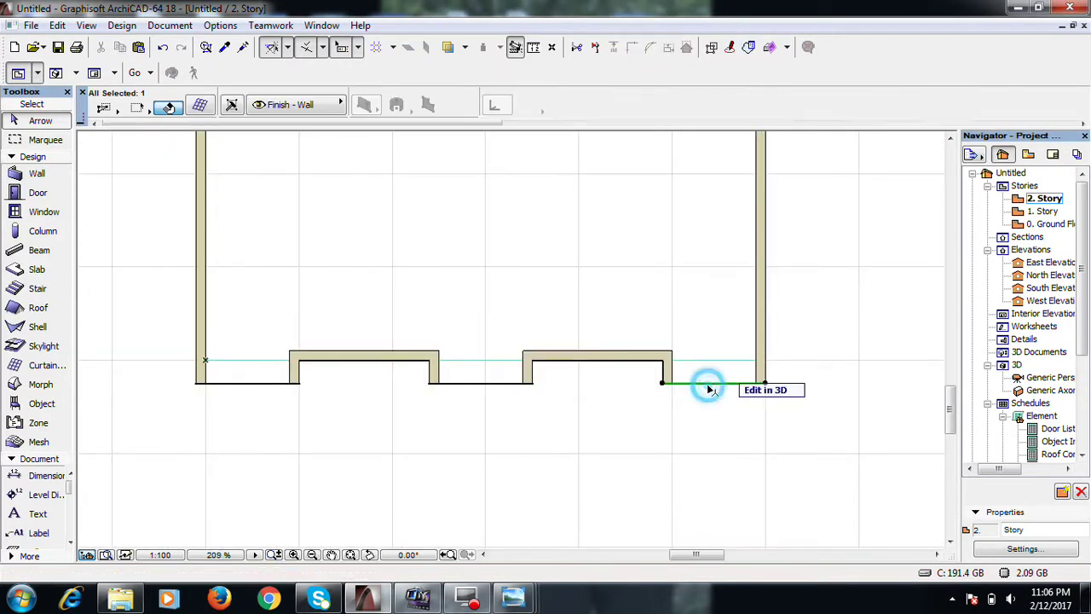
pyautogui.keyDown('shift'); pyautogui.click(465, 383); pyautogui.keyUp('shift')
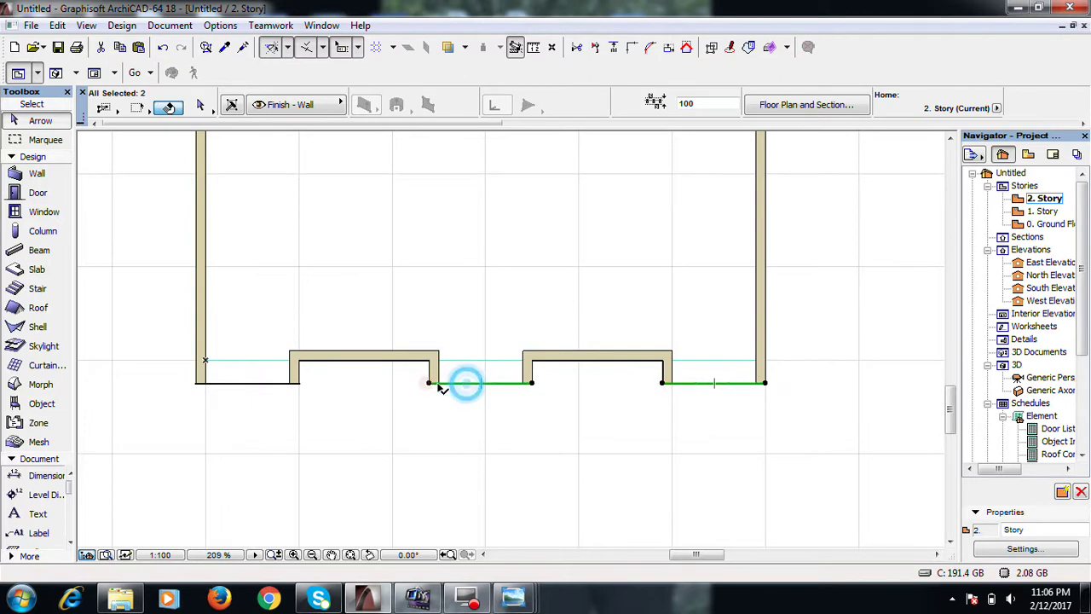
pyautogui.keyDown('shift'); pyautogui.click(254, 382); pyautogui.keyUp('shift')
pyautogui.hotkey('ctrl', 't')
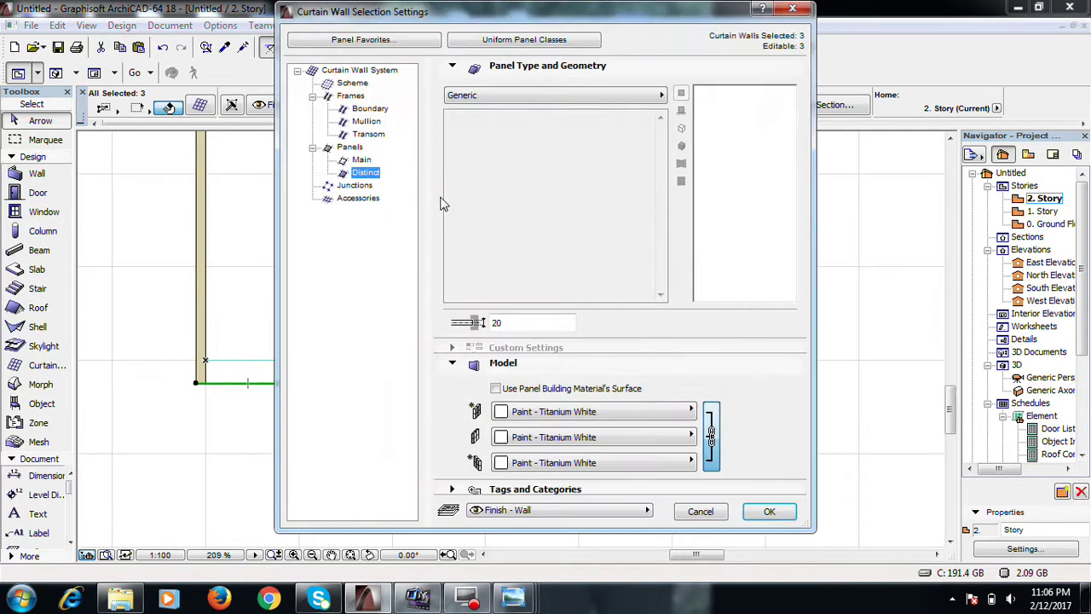
pyautogui.click(366, 71)
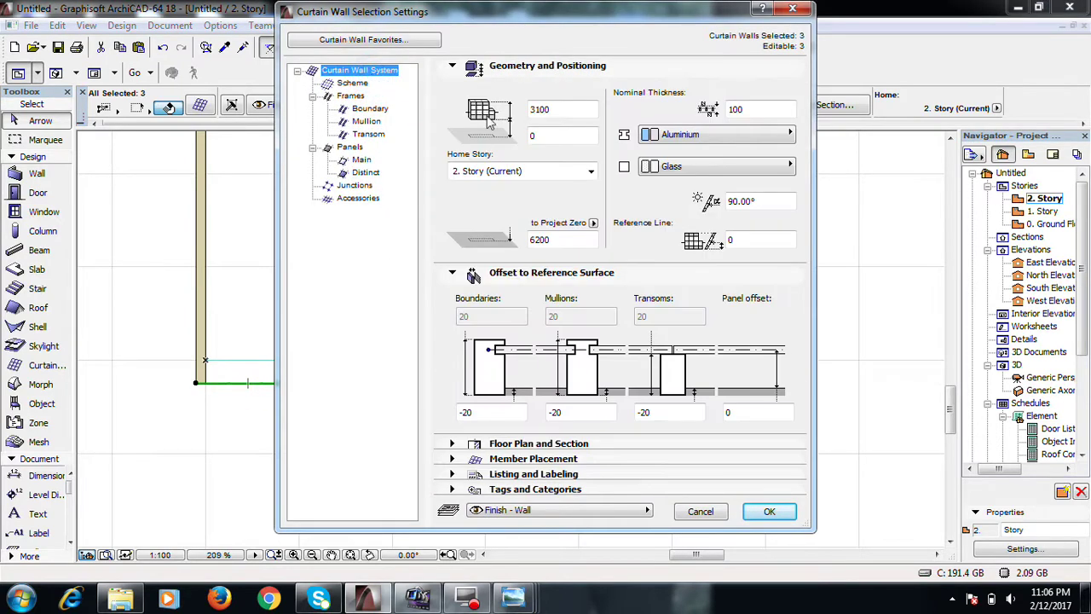
pyautogui.doubleClick(557, 107)
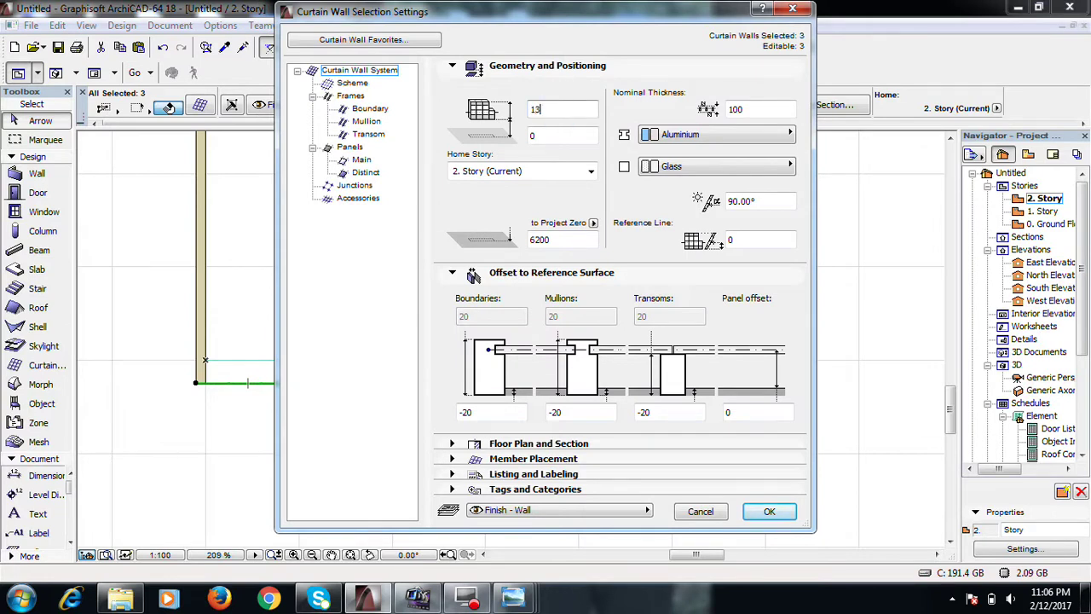
pyautogui.press('Return')
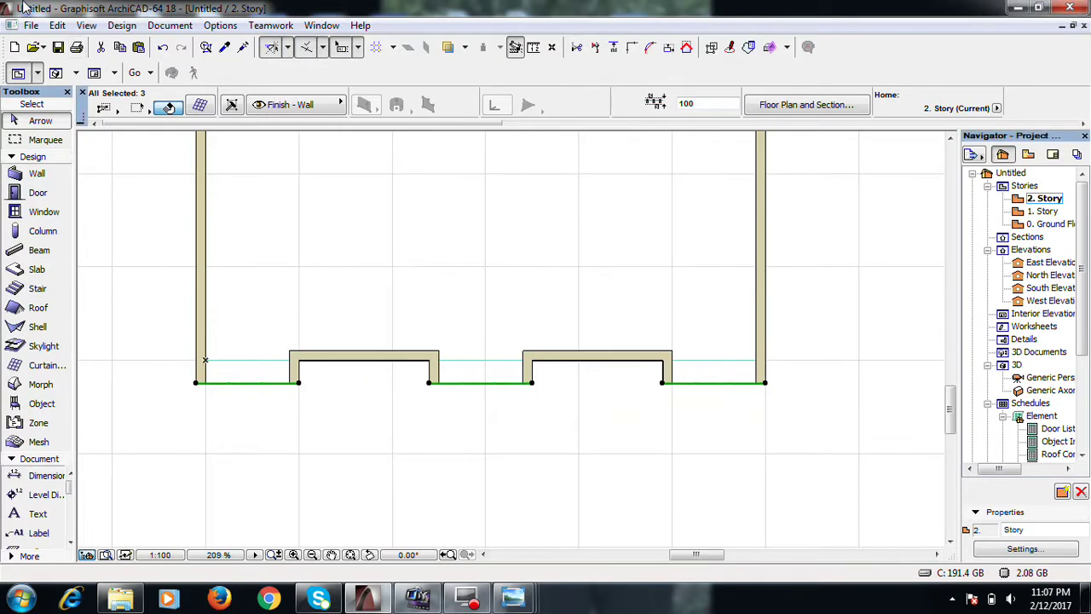
# In the 3D view, set the height of the two recessed Story 2 curtain walls above the windows to 1300
pyautogui.click(55, 73)
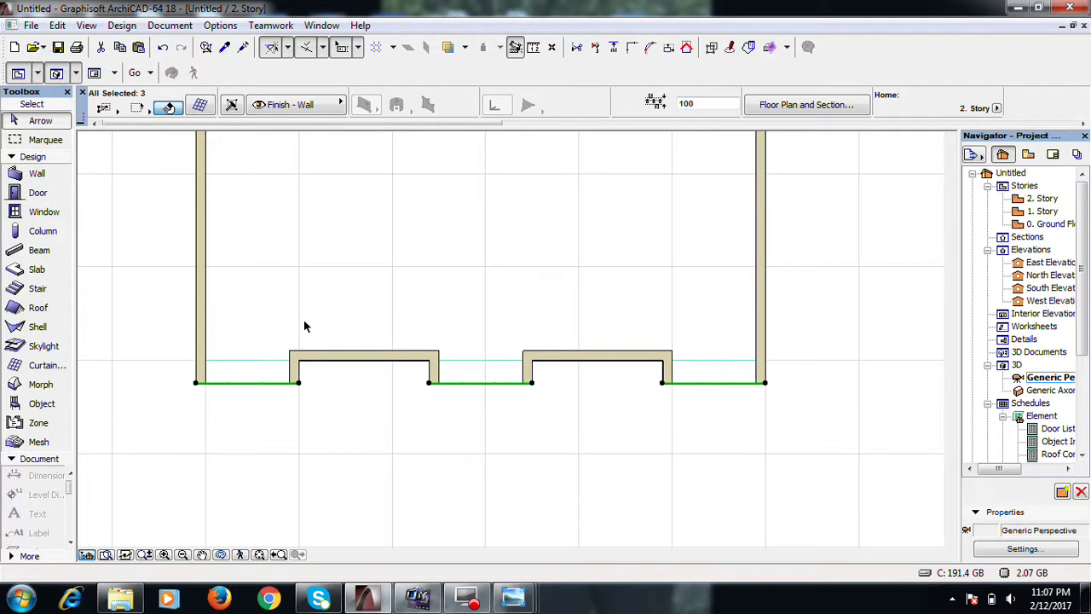
pyautogui.scroll(6, 463, 277)
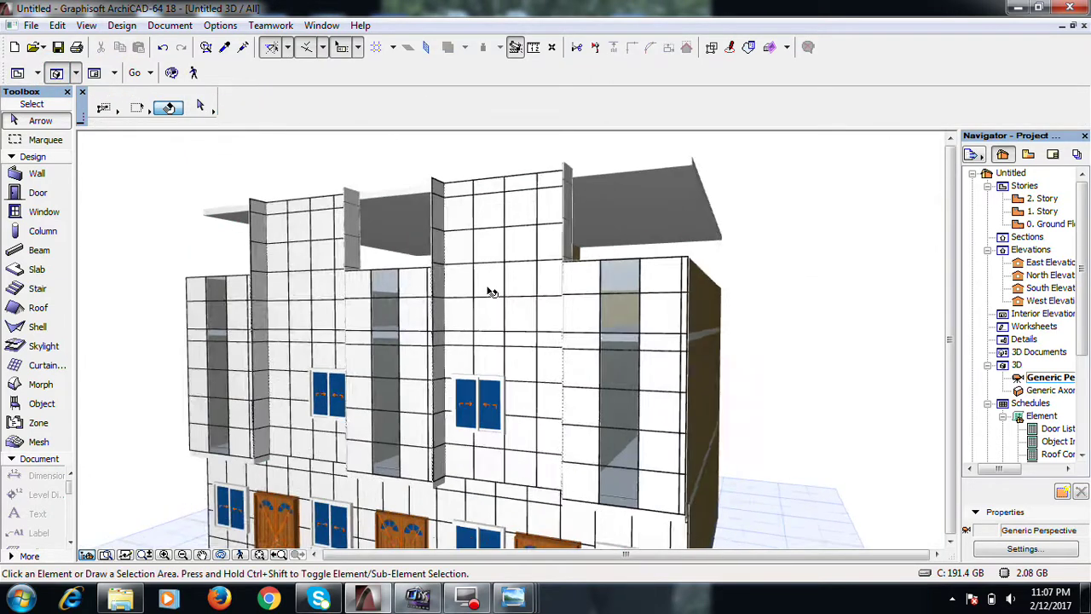
pyautogui.scroll(2, 577, 253)
pyautogui.scroll(-6, 682, 341)
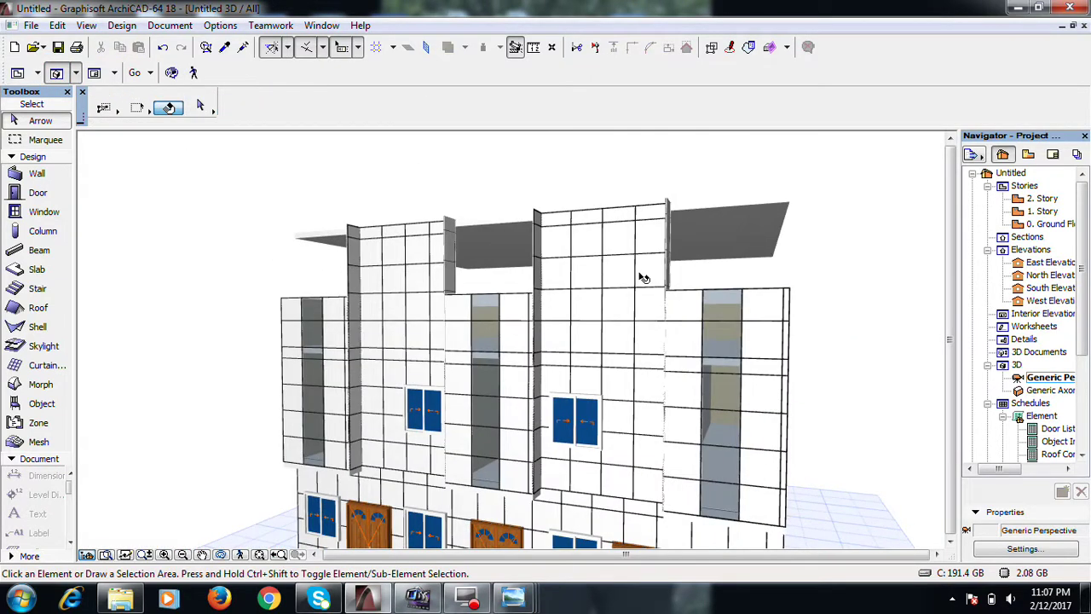
pyautogui.click(596, 260)
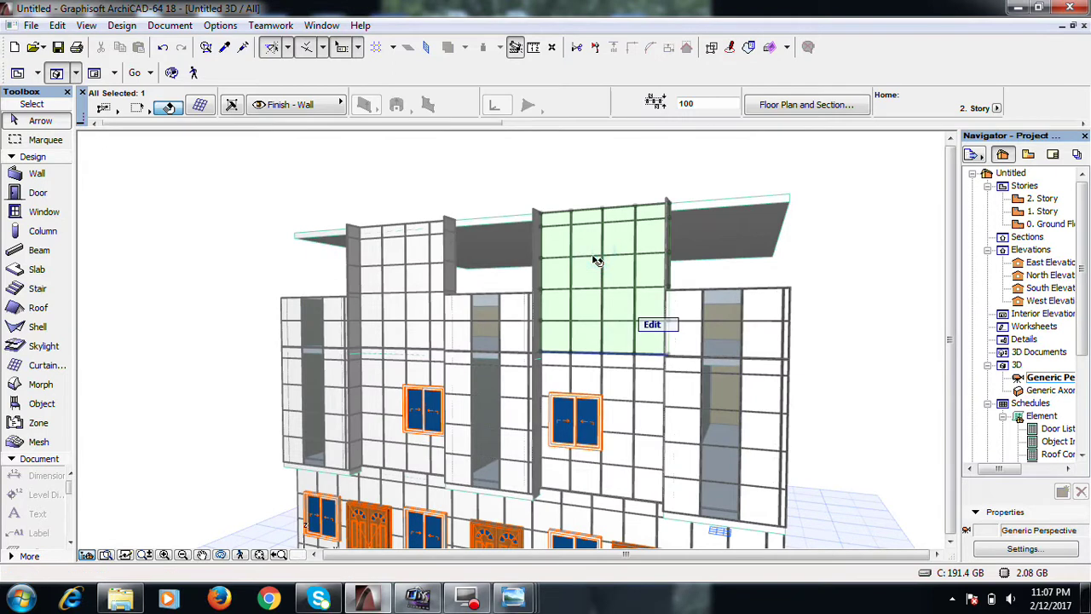
pyautogui.keyDown('shift'); pyautogui.click(411, 258); pyautogui.keyUp('shift')
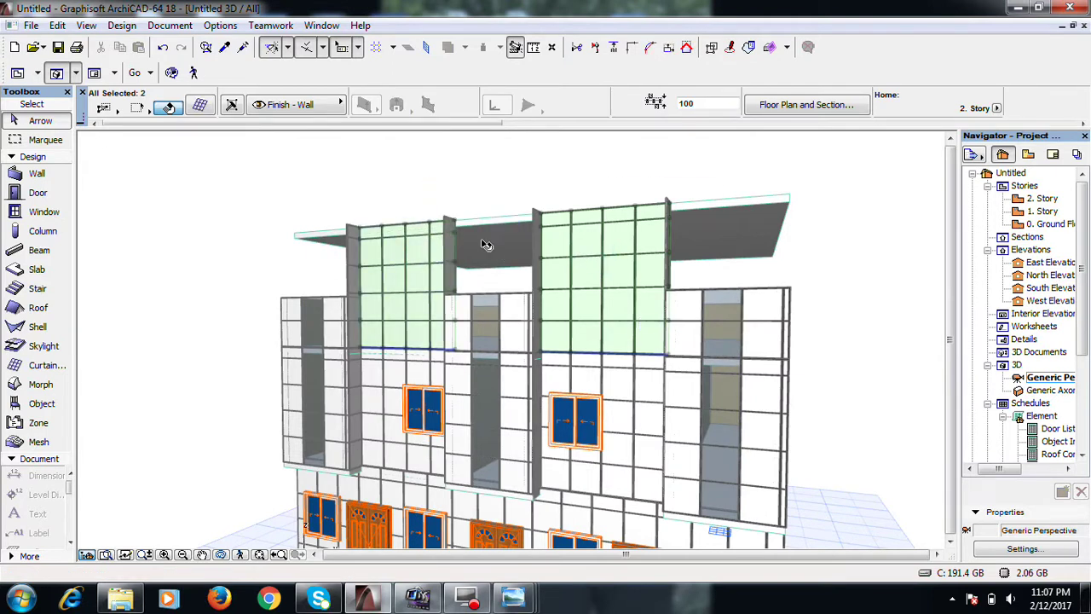
pyautogui.hotkey('ctrl', 't')
pyautogui.doubleClick(571, 109)
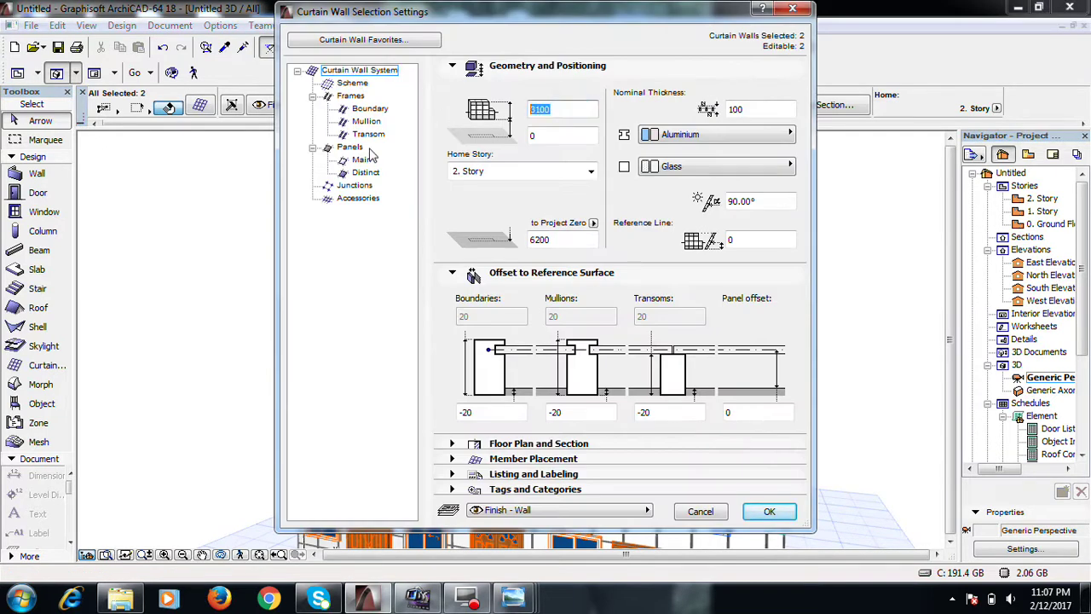
pyautogui.write('1300')
pyautogui.press('Return')
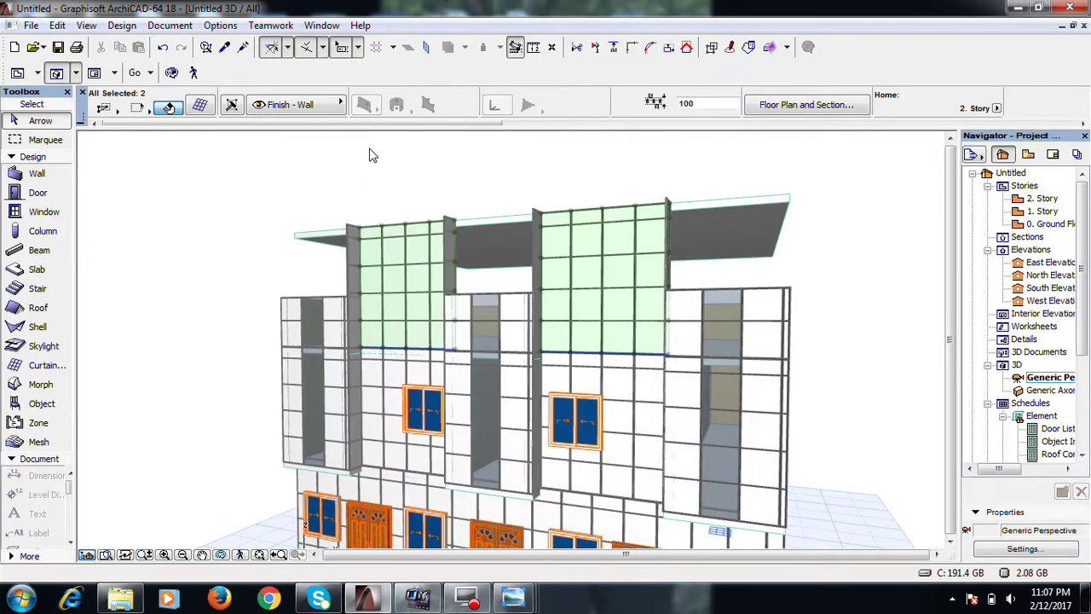
# Set the height of the four short return curtain walls beside the recessed front bays on Story 2 to 1300
pyautogui.scroll(3, 579, 254)
pyautogui.scroll(1, 580, 253)
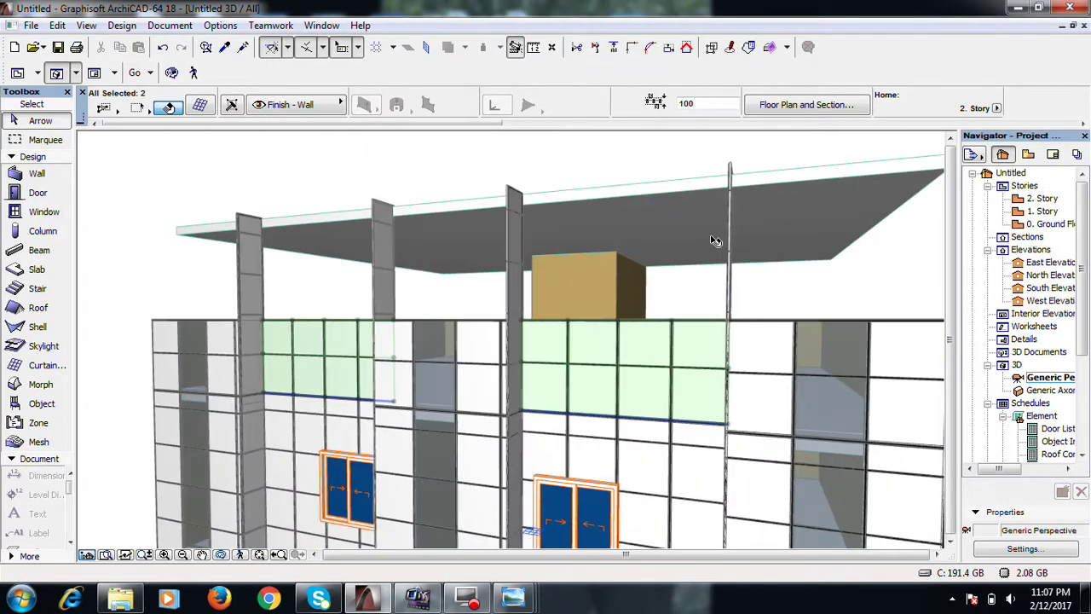
pyautogui.click(731, 238)
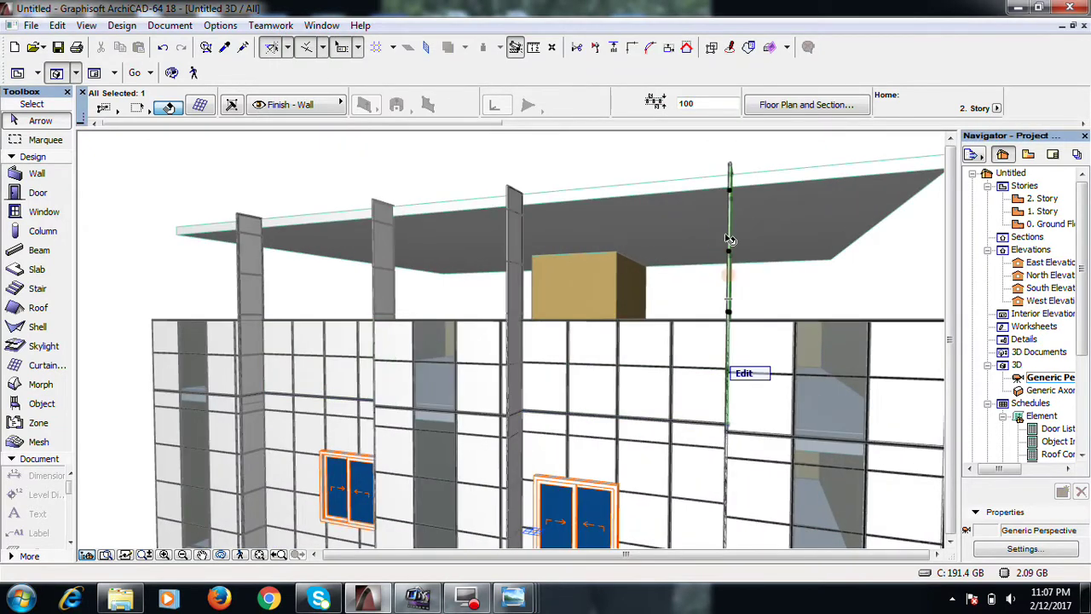
pyautogui.keyDown('shift'); pyautogui.click(512, 235); pyautogui.keyUp('shift')
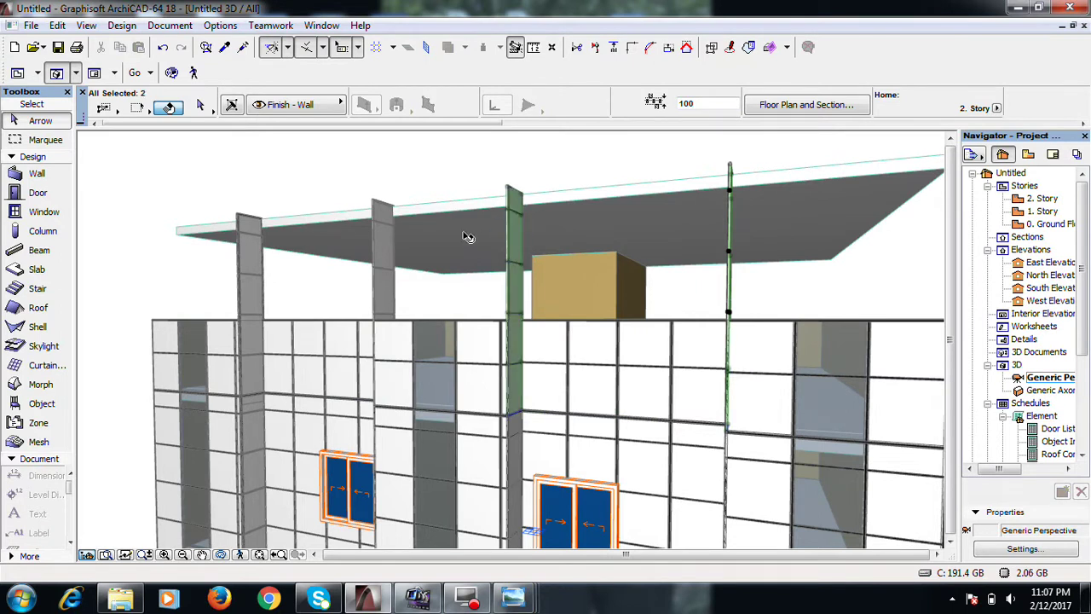
pyautogui.keyDown('shift'); pyautogui.click(378, 238); pyautogui.keyUp('shift')
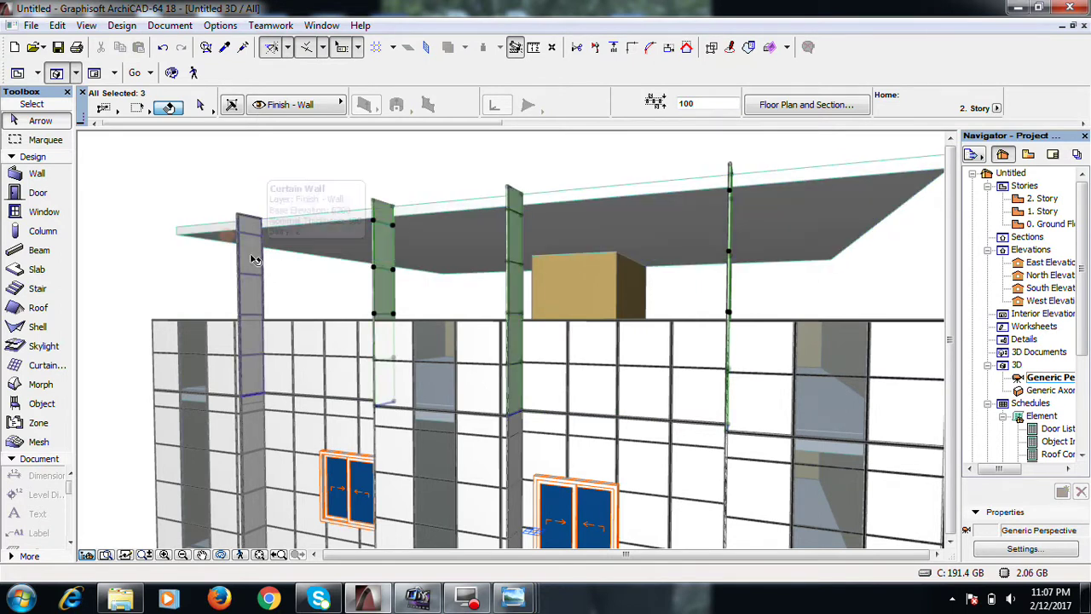
pyautogui.keyDown('shift'); pyautogui.click(252, 251); pyautogui.keyUp('shift')
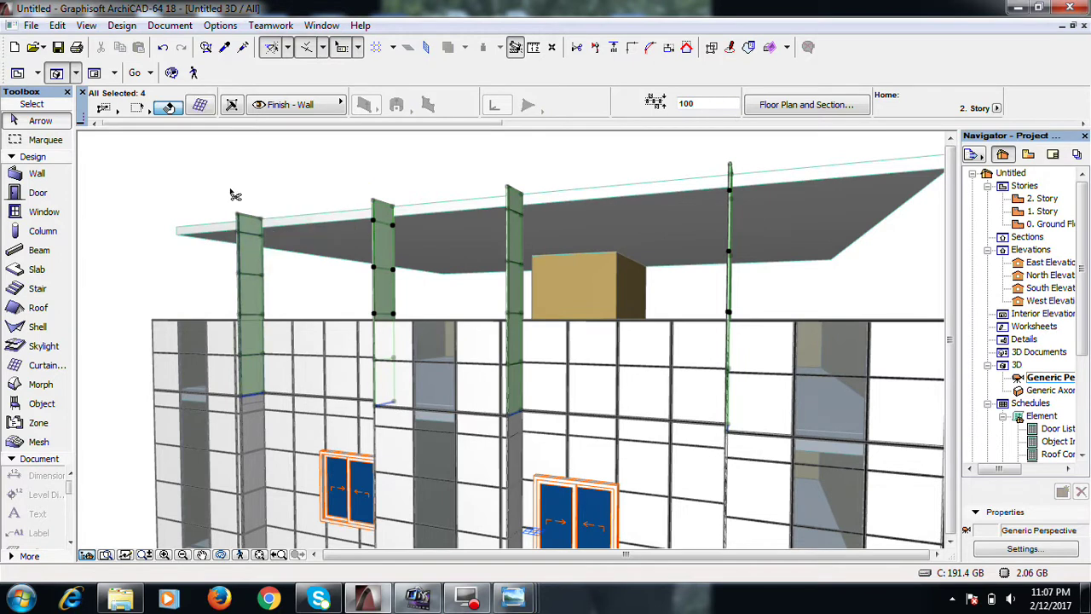
pyautogui.hotkey('ctrl', 't')
pyautogui.click(562, 109)
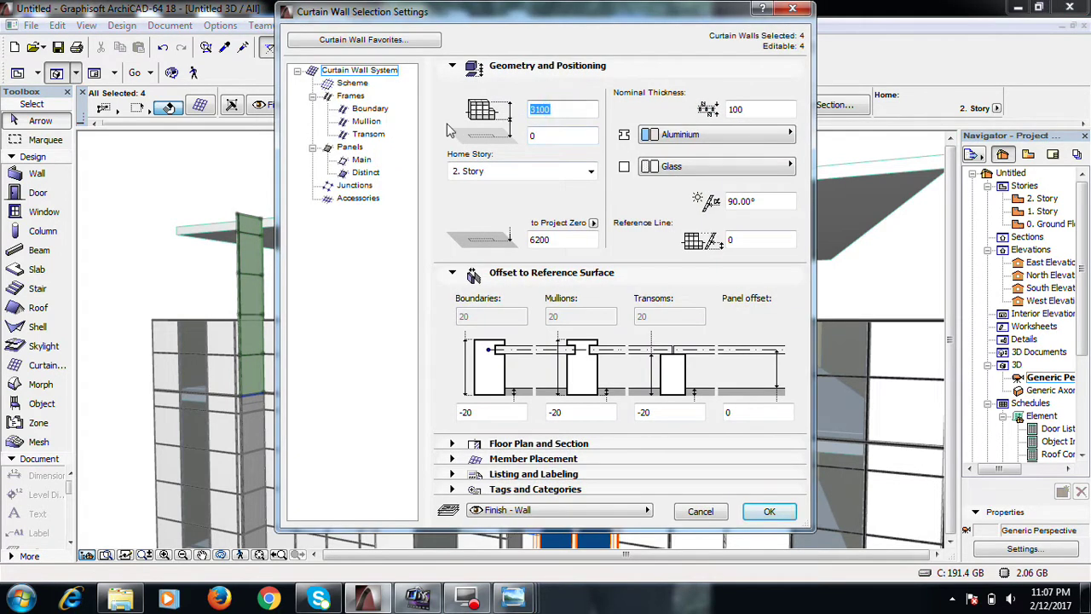
pyautogui.write('1300')
pyautogui.press('Return')
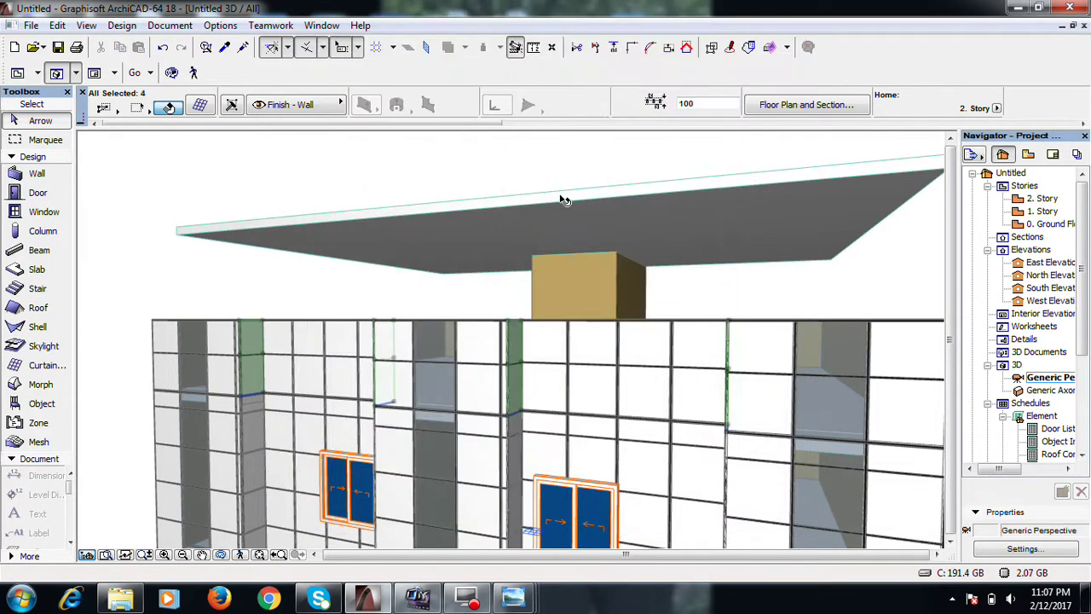
# Delete the roof slab floating above the Story 2 parapet and clear the selection
pyautogui.click(564, 201)
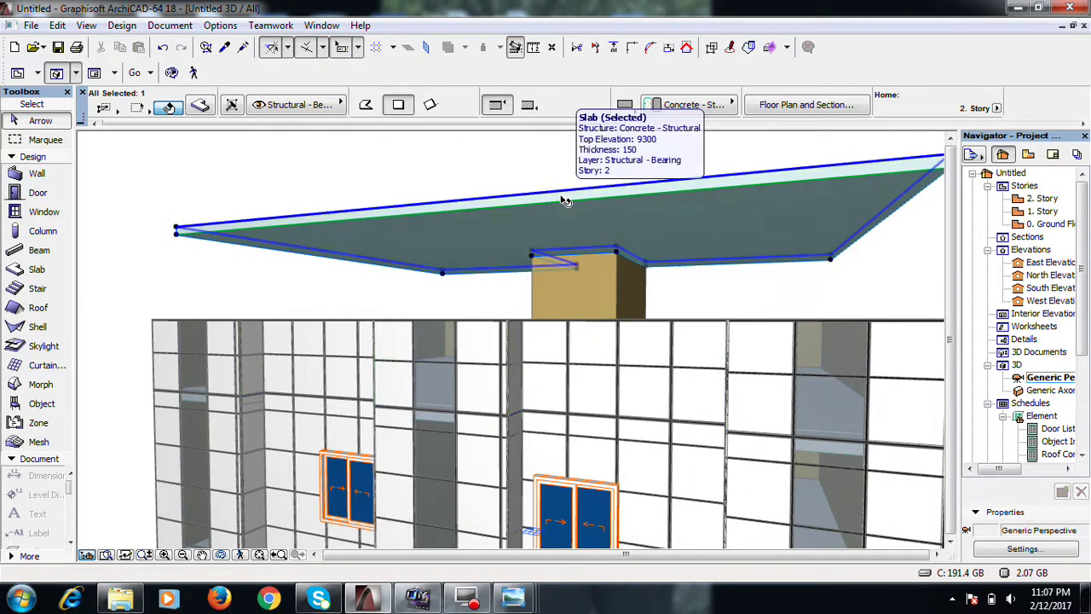
pyautogui.press('Delete')
pyautogui.scroll(2, 577, 237)
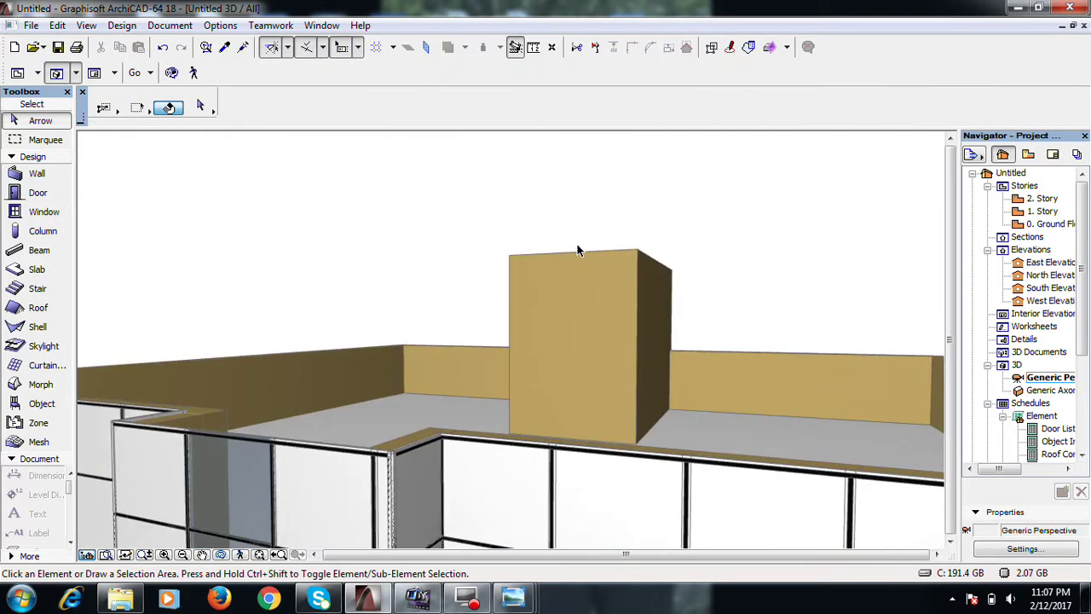
pyautogui.click(586, 304)
pyautogui.press('Escape')
pyautogui.keyDown('shift'); pyautogui.moveTo(580, 287); pyautogui.dragTo(918, 260, button='middle'); pyautogui.keyUp('shift')
# Open the Story 2 floor plan and activate the Door tool
pyautogui.click(1045, 199)
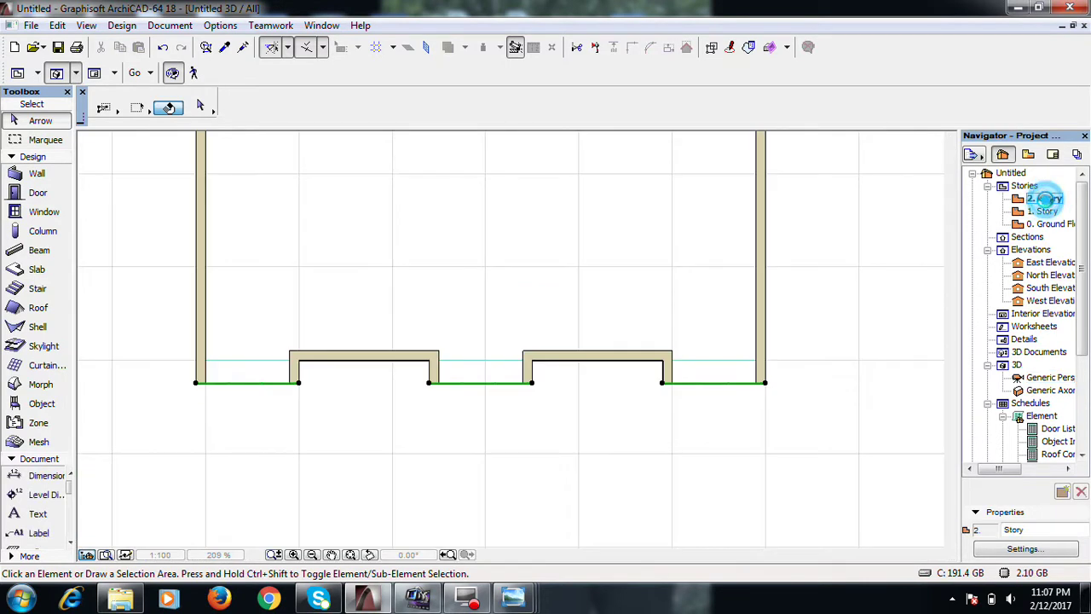
pyautogui.scroll(-6, 480, 370)
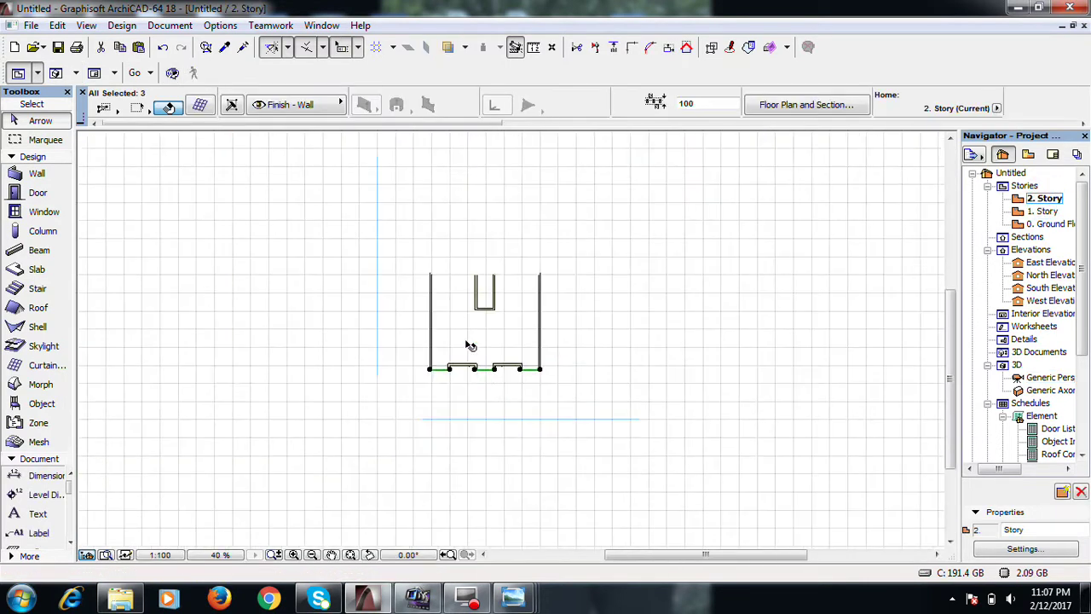
pyautogui.click(38, 193)
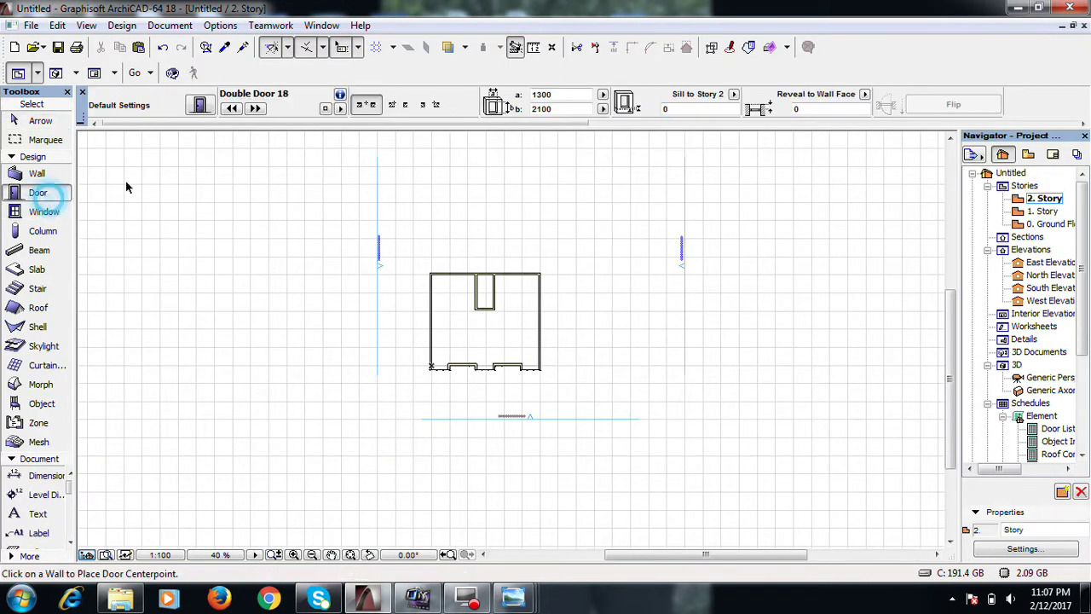
# Try to place a Double Door 18 with a width of 900 in the front wall of the stair enclosure
pyautogui.hotkey('ctrl', 't')
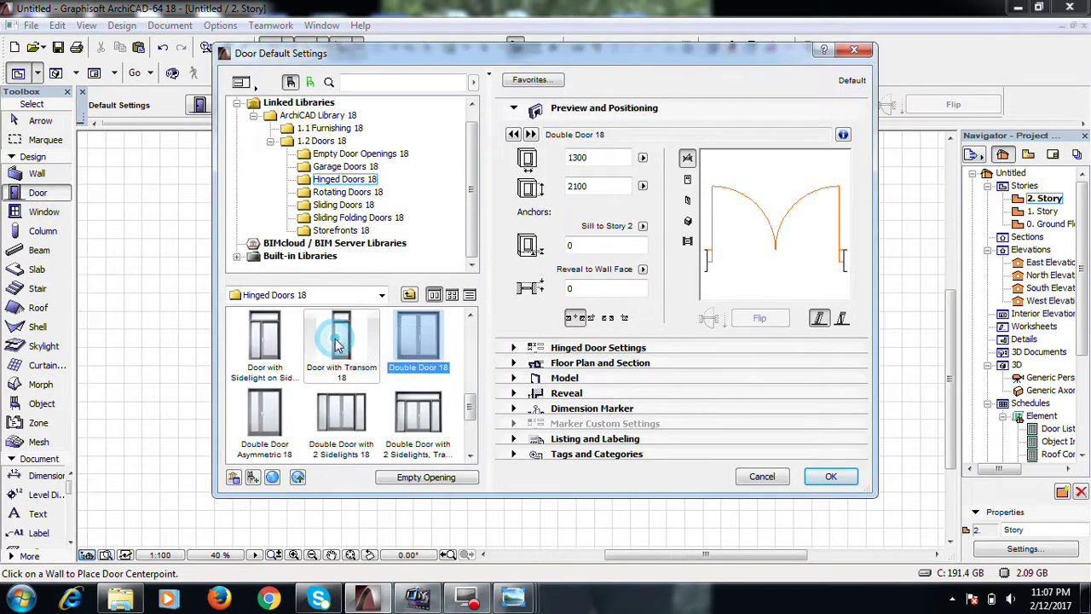
pyautogui.doubleClick(596, 155)
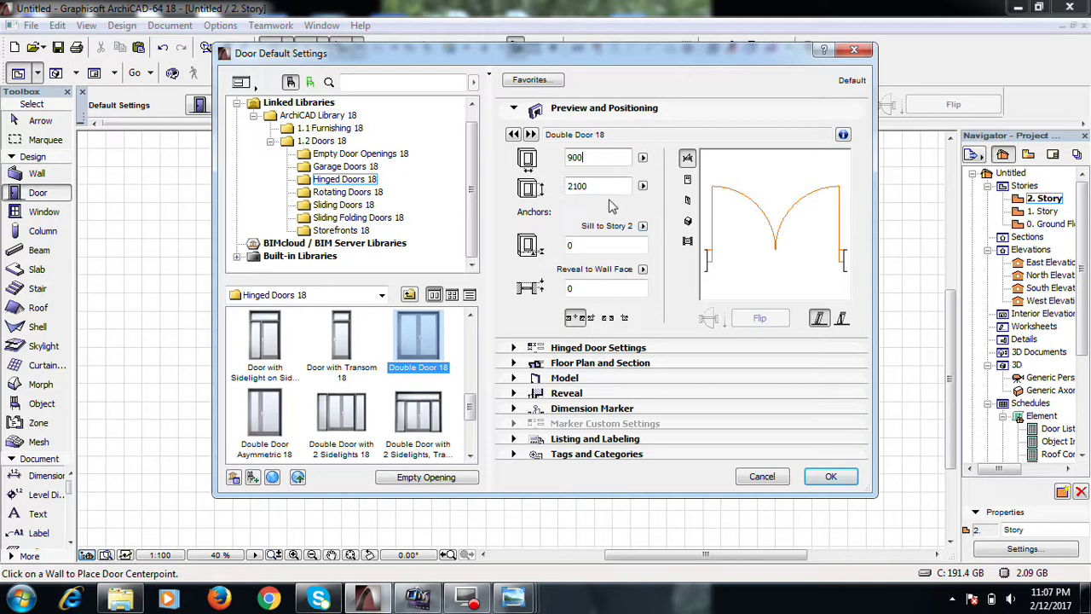
pyautogui.click(810, 478)
pyautogui.scroll(5, 479, 302)
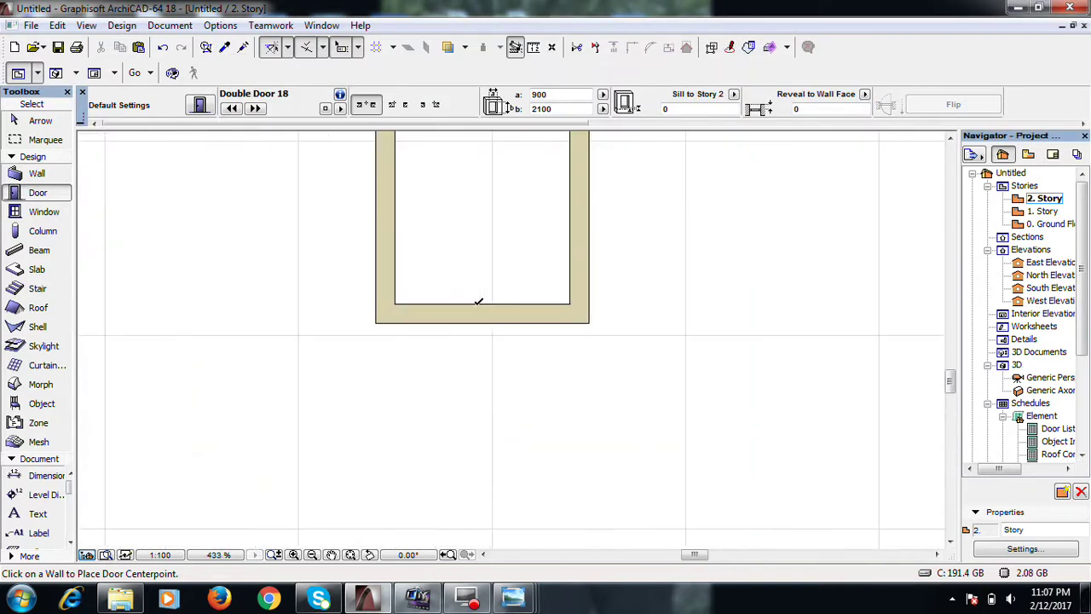
pyautogui.click(491, 323)
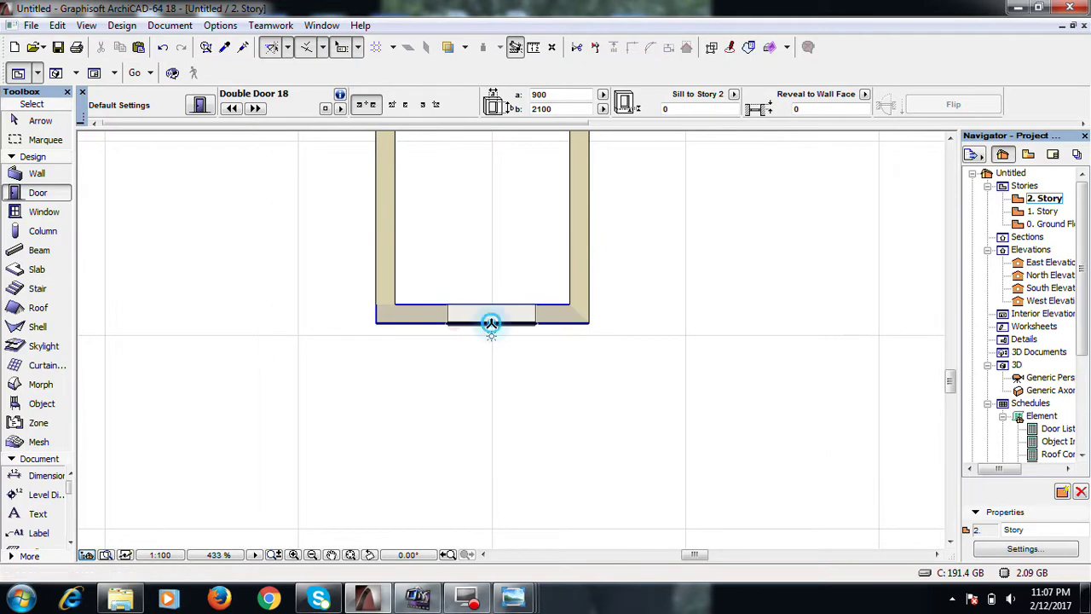
pyautogui.click(501, 246)
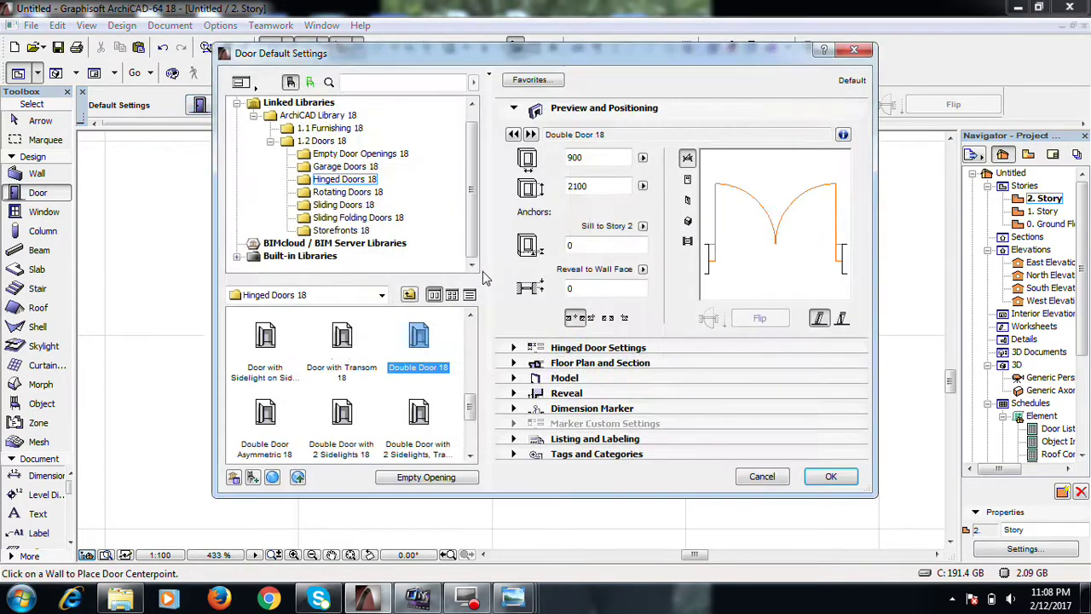
# Place a 900 × 2100 Door with Transom 18 in the middle of the stair enclosure's front wall, opening inward
pyautogui.click(345, 345)
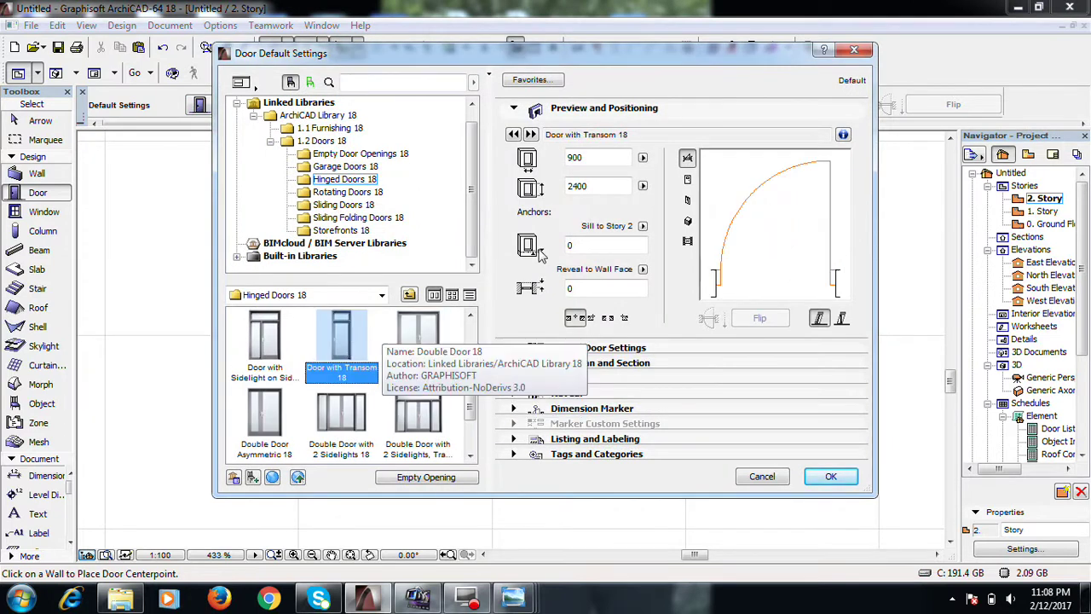
pyautogui.click(597, 186)
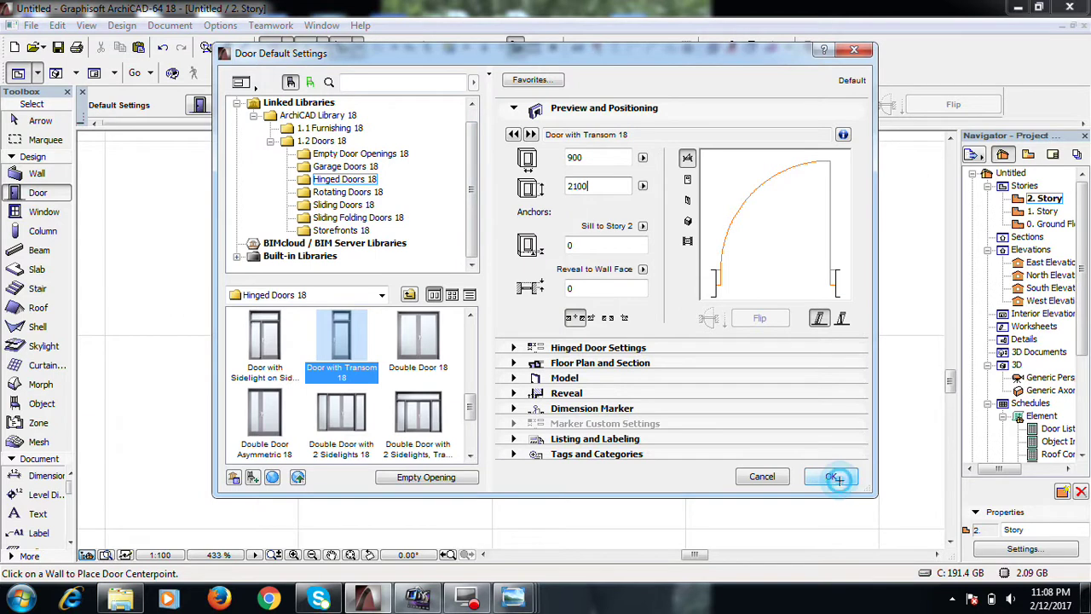
pyautogui.click(837, 479)
pyautogui.click(493, 318)
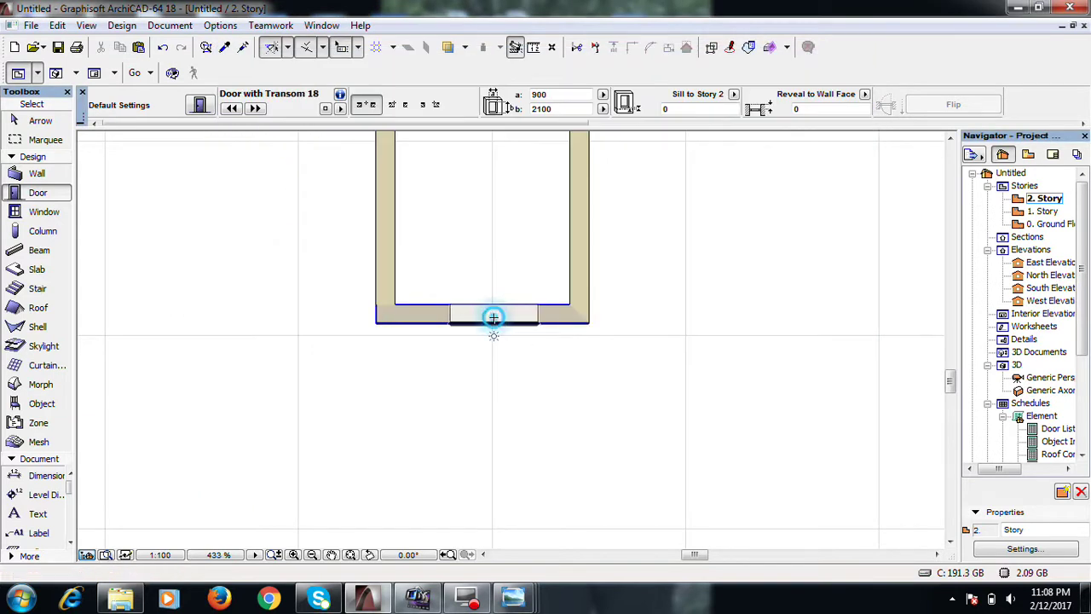
pyautogui.click(533, 172)
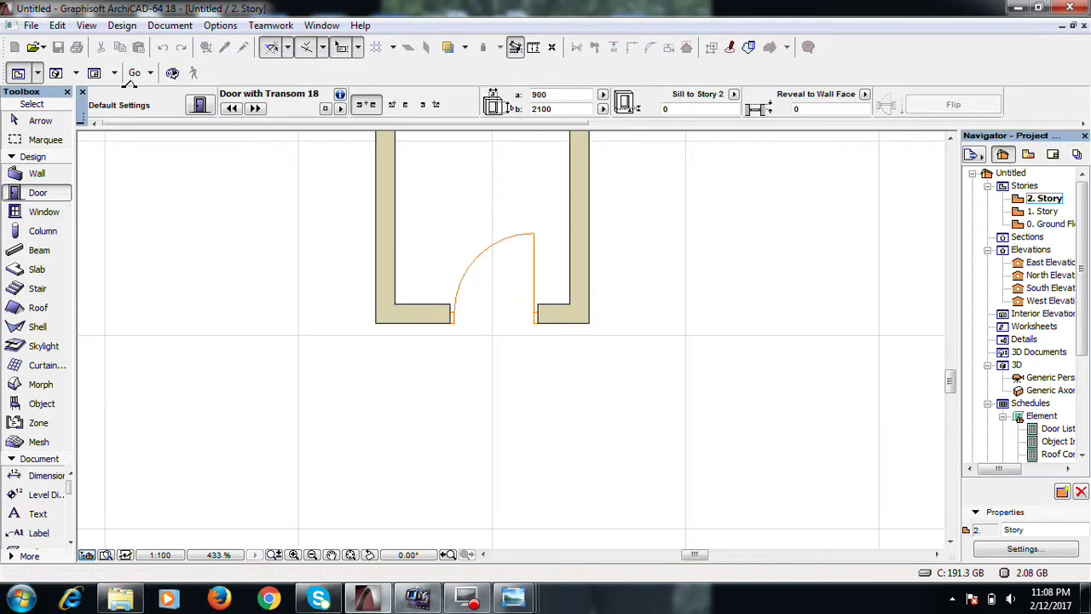
# Examine the completed front facade and parapet level of the building in the 3D perspective
pyautogui.click(57, 73)
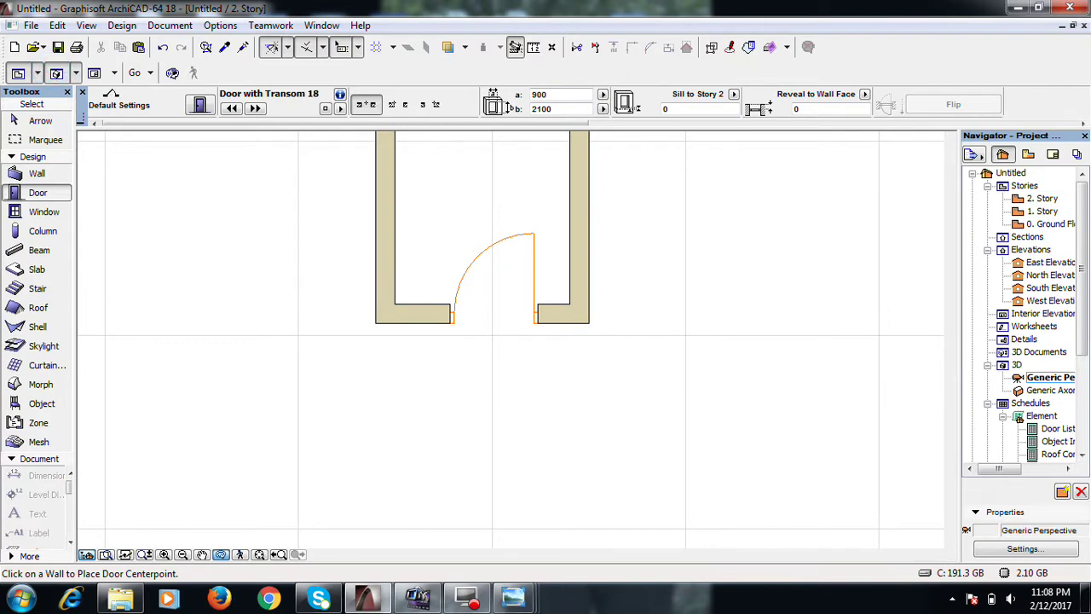
pyautogui.scroll(5, 636, 371)
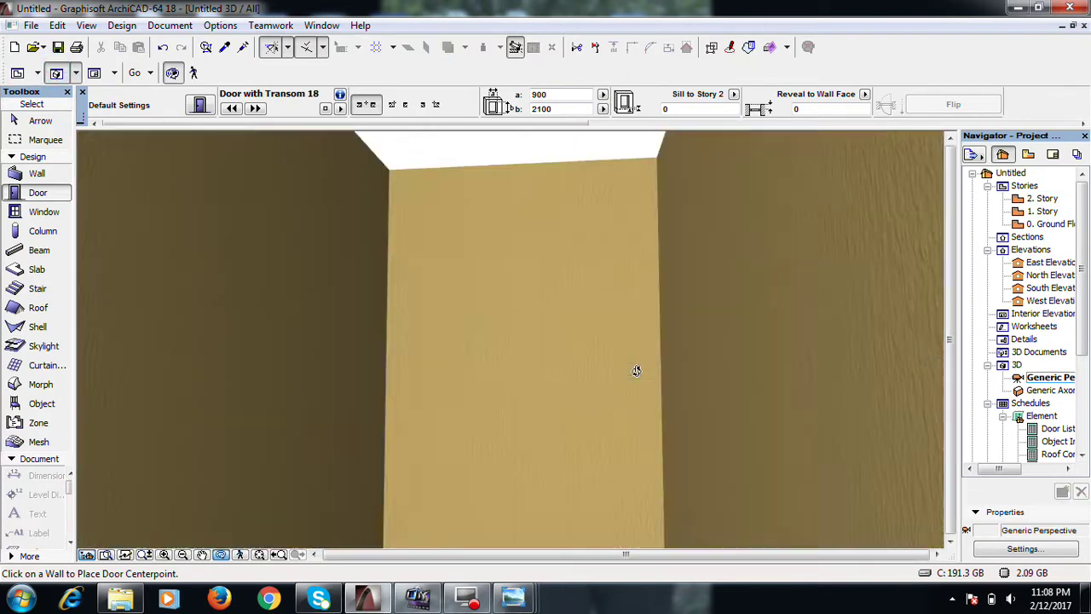
pyautogui.scroll(-10, 636, 371)
pyautogui.moveTo(438, 245); pyautogui.dragTo(620, 386)
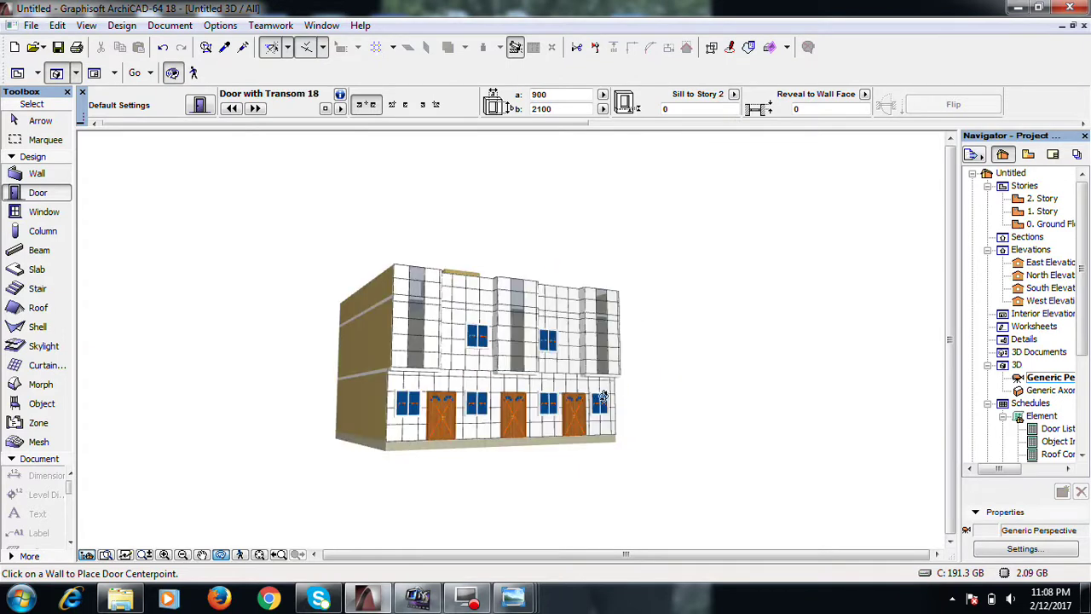
pyautogui.scroll(8, 427, 390)
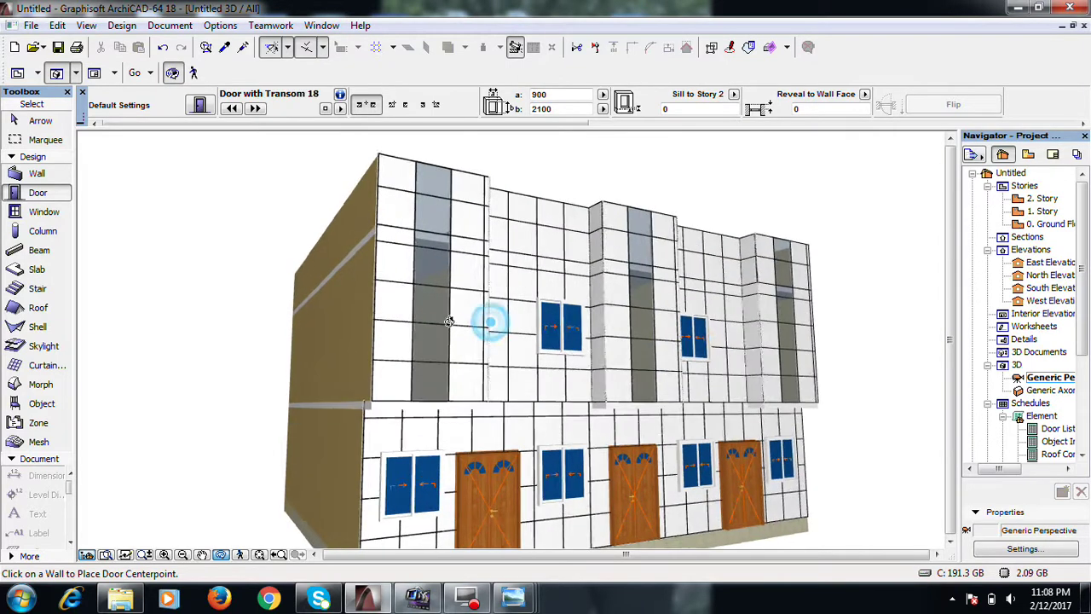
pyautogui.moveTo(451, 334); pyautogui.dragTo(599, 409)
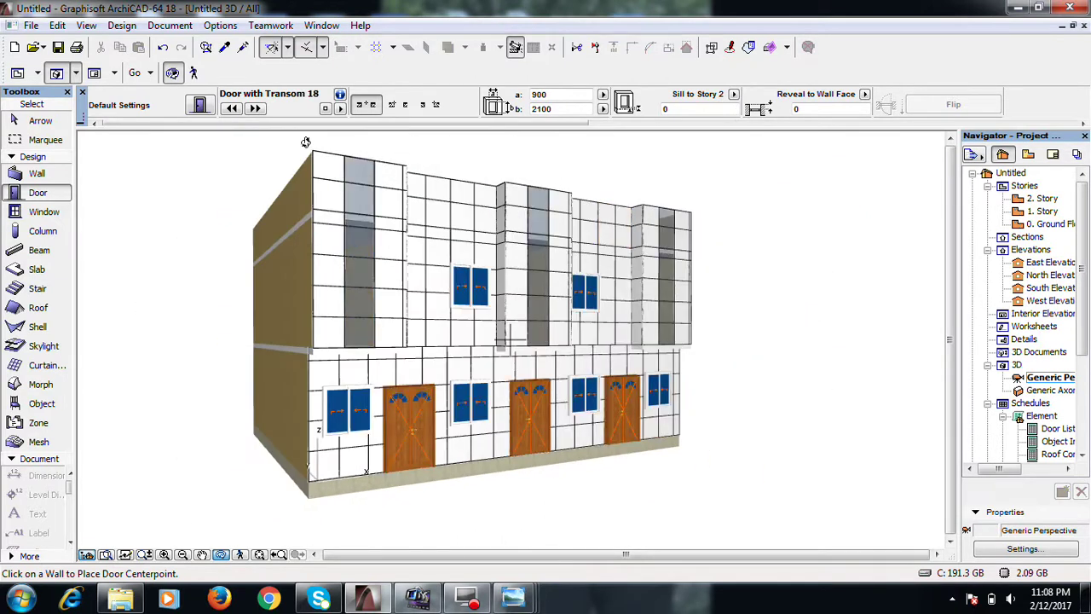
pyautogui.scroll(3, 305, 142)
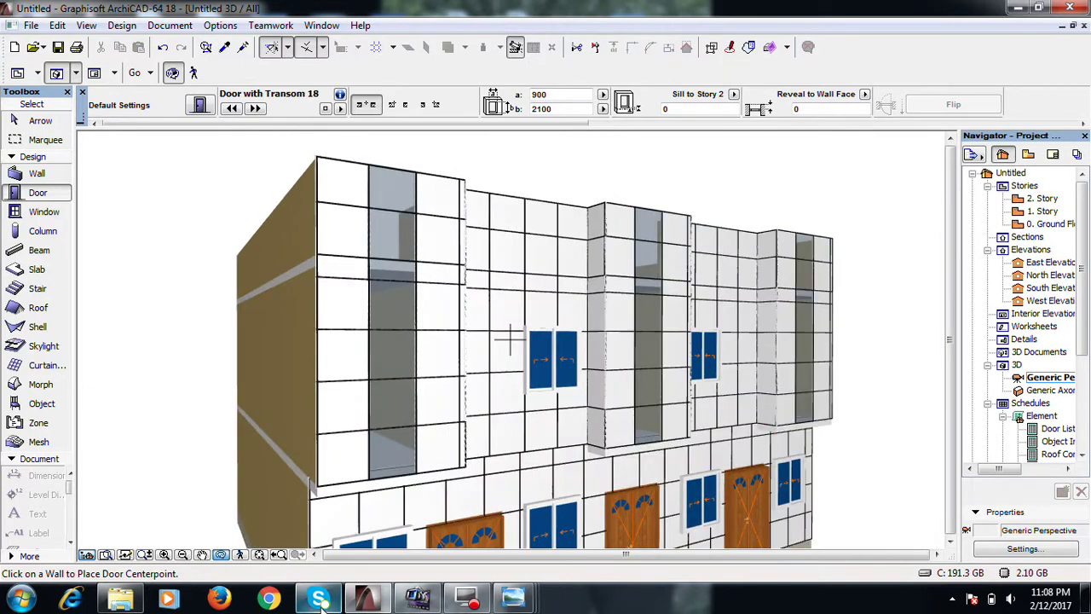
# Open the desktop image 454 in Windows Photo Viewer and examine its roof edge, rooftop sign and entrance canopy
pyautogui.click(367, 597)
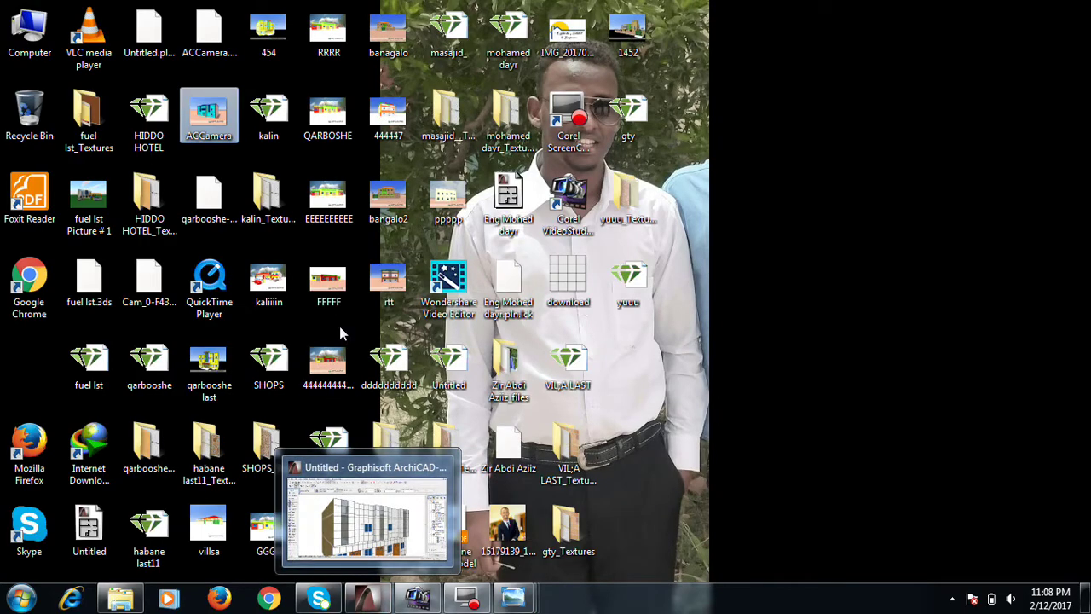
pyautogui.rightClick(259, 40)
pyautogui.click(304, 49)
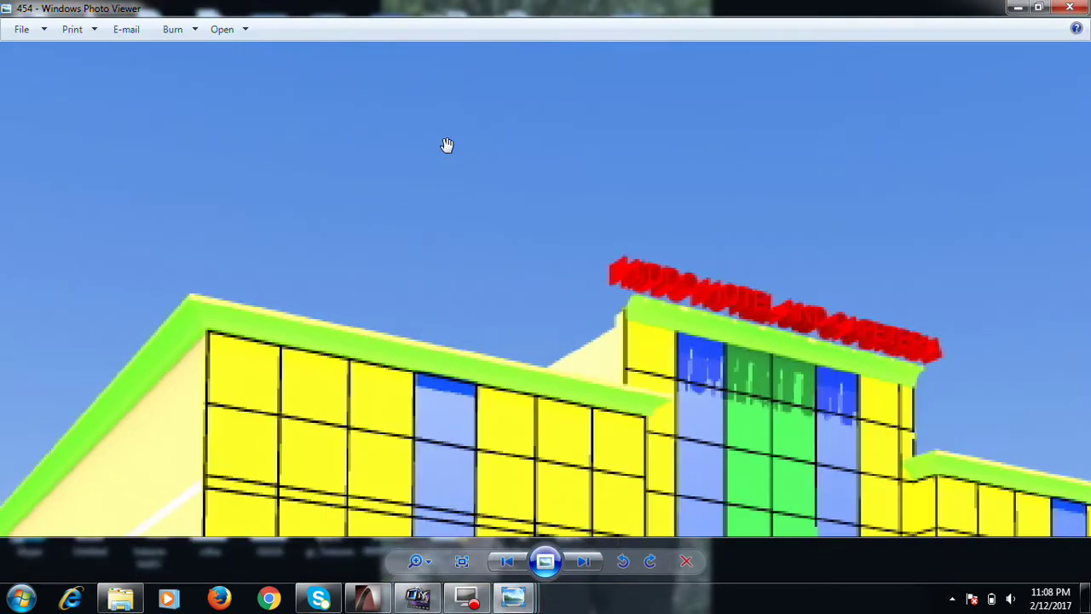
pyautogui.moveTo(417, 367); pyautogui.dragTo(436, 349)
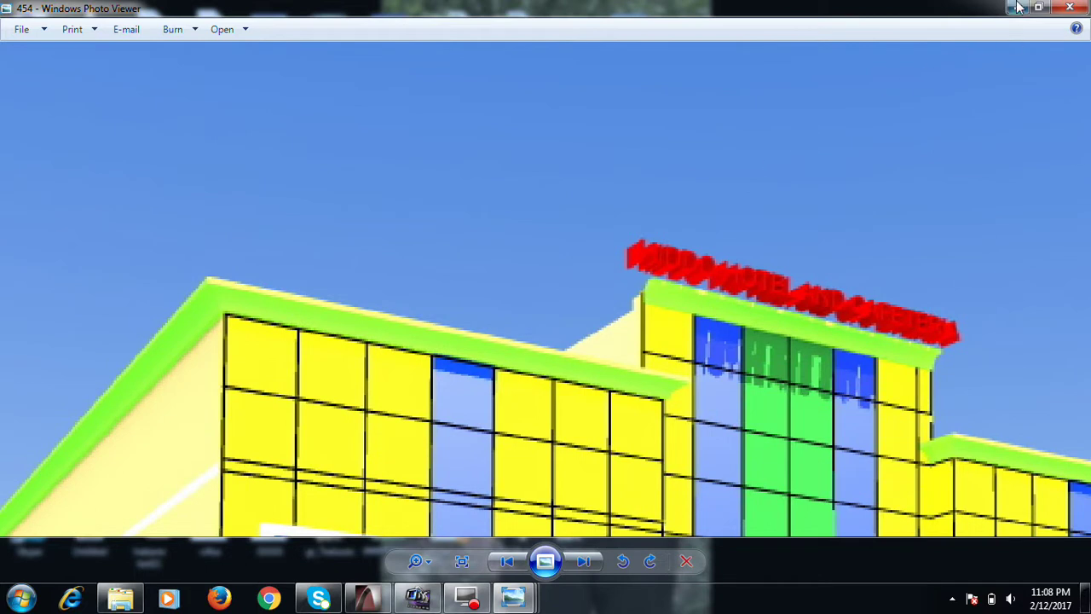
pyautogui.moveTo(860, 226); pyautogui.dragTo(652, 336)
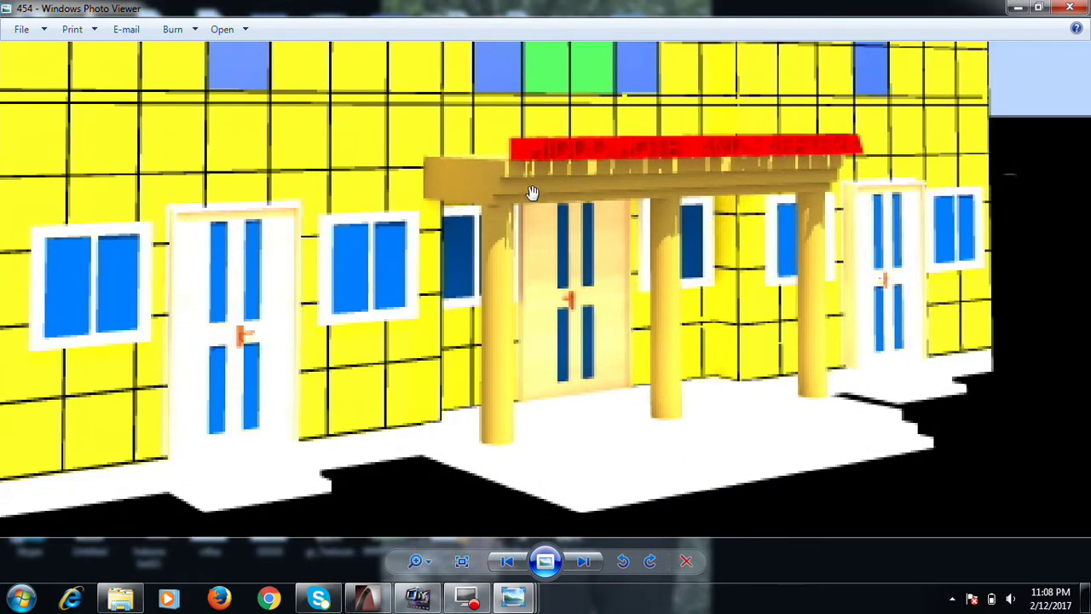
pyautogui.scroll(-1, 662, 349)
pyautogui.scroll(1, 354, 425)
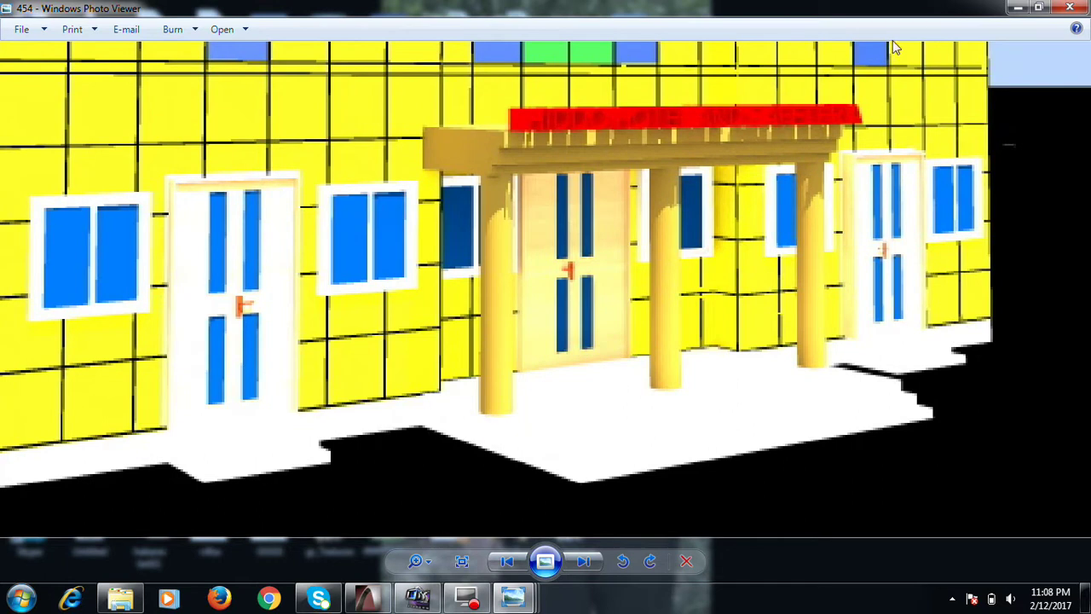
pyautogui.click(1019, 8)
pyautogui.rightClick(793, 91)
pyautogui.click(831, 140)
pyautogui.rightClick(814, 116)
pyautogui.click(856, 167)
pyautogui.rightClick(781, 116)
pyautogui.click(850, 166)
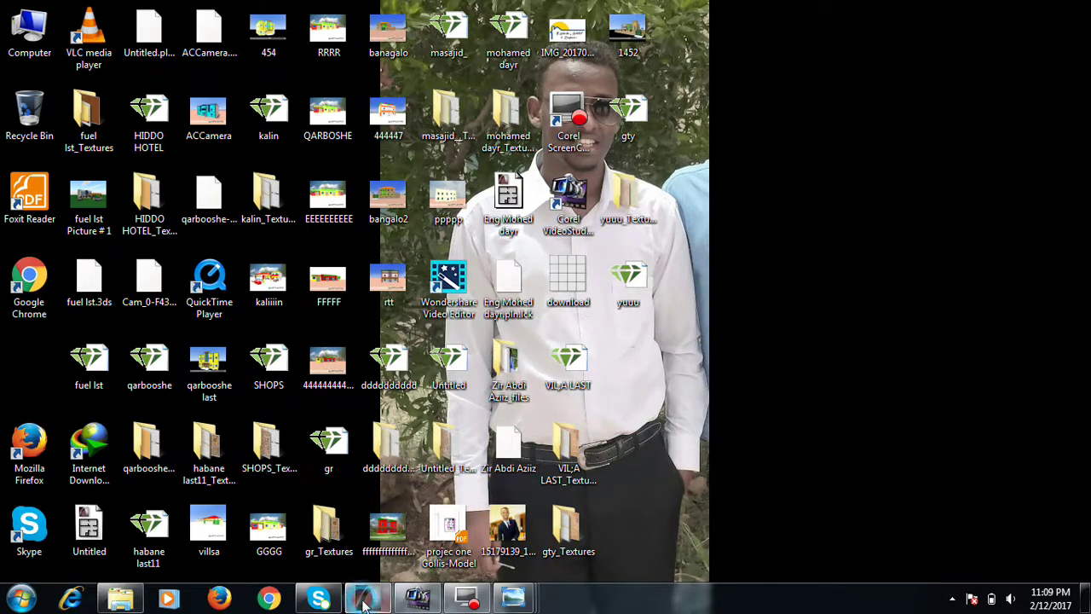
# Switch back to ArchiCAD, view the building from the opposite front corner in 3D, and return to the desktop
pyautogui.click(364, 599)
pyautogui.keyDown('shift'); pyautogui.moveTo(400, 432); pyautogui.dragTo(711, 236, button='middle'); pyautogui.keyUp('shift')
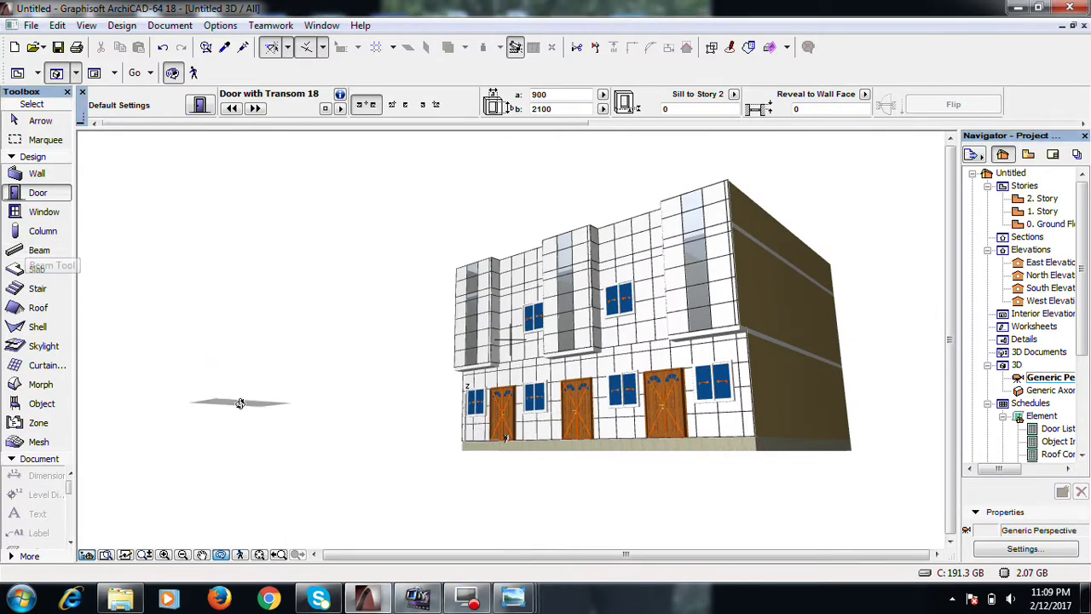
pyautogui.click(1018, 9)
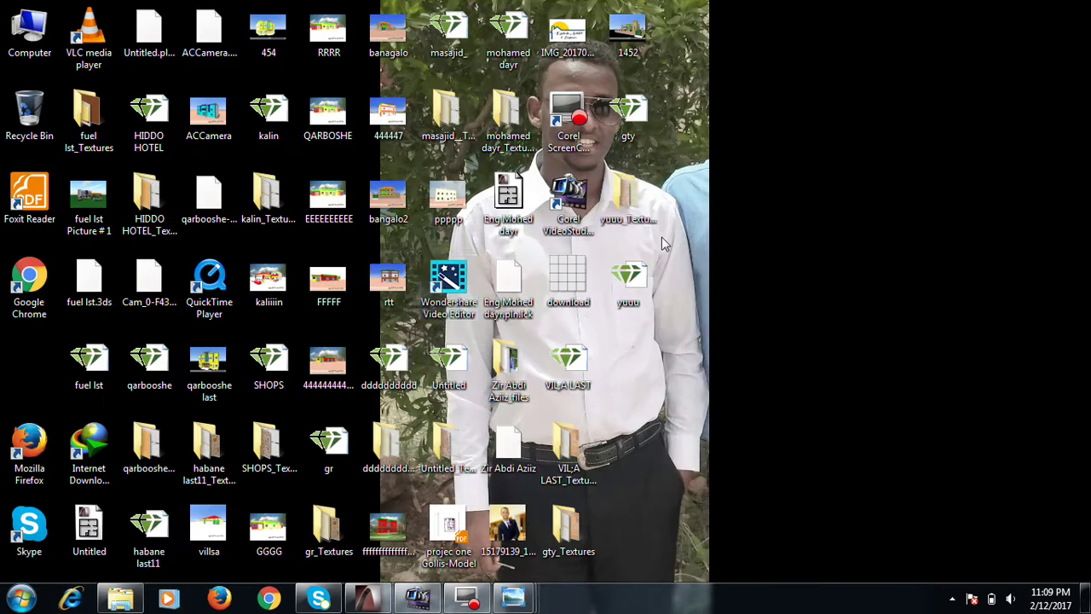
# Search the computer for the Corel VideoStudio Pro documents folder and open its 16.0 subfolder in Windows Explorer
pyautogui.click(22, 599)
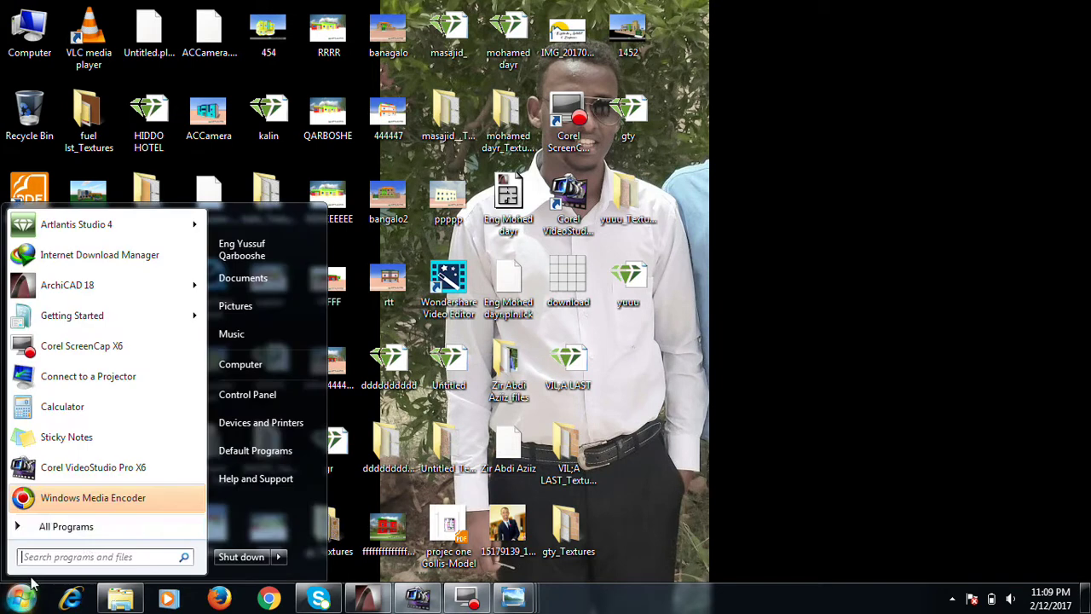
pyautogui.write('vide')
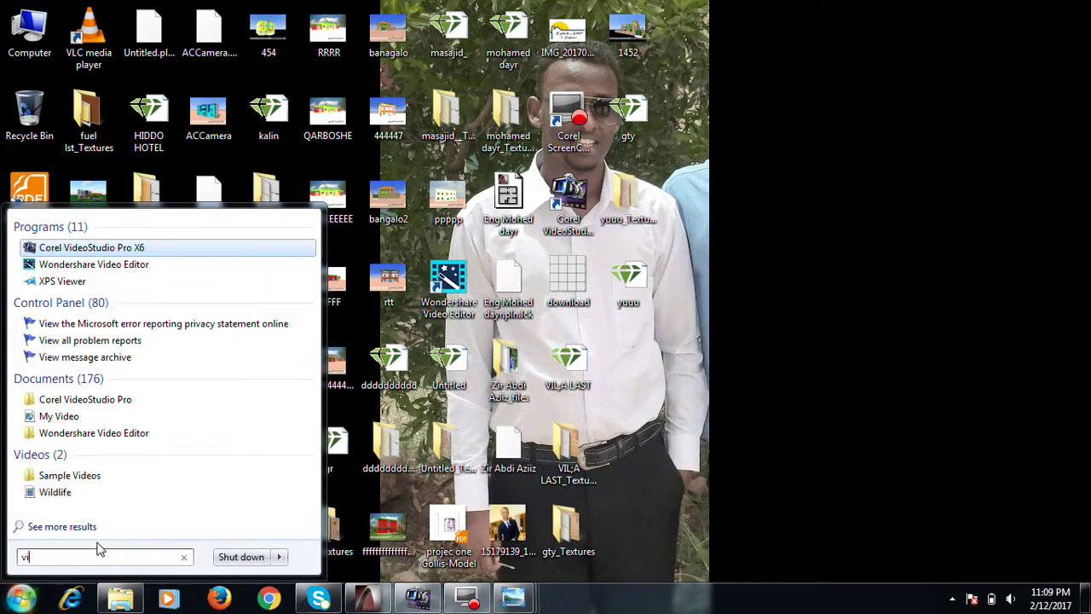
pyautogui.click(85, 399)
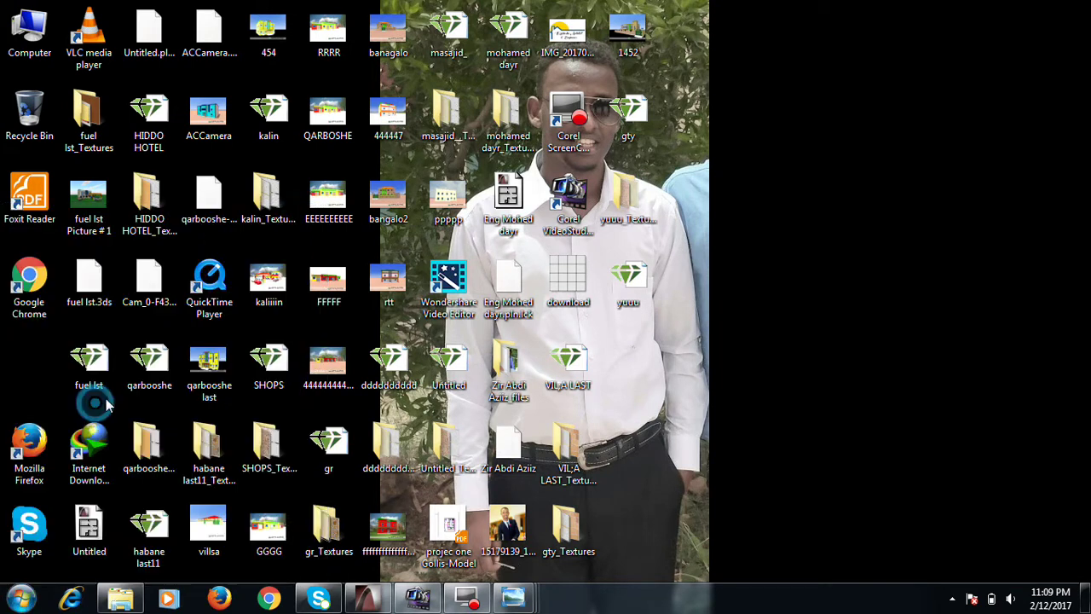
pyautogui.doubleClick(543, 180)
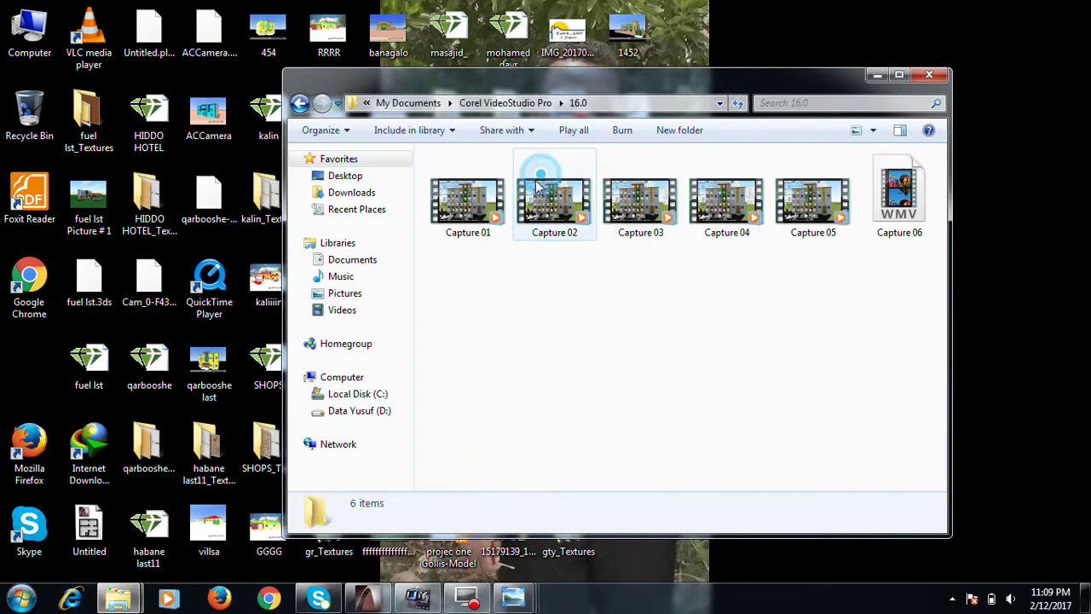
# Play the Capture 06 recording in Windows Media Player and close the player
pyautogui.rightClick(906, 217)
pyautogui.click(904, 220)
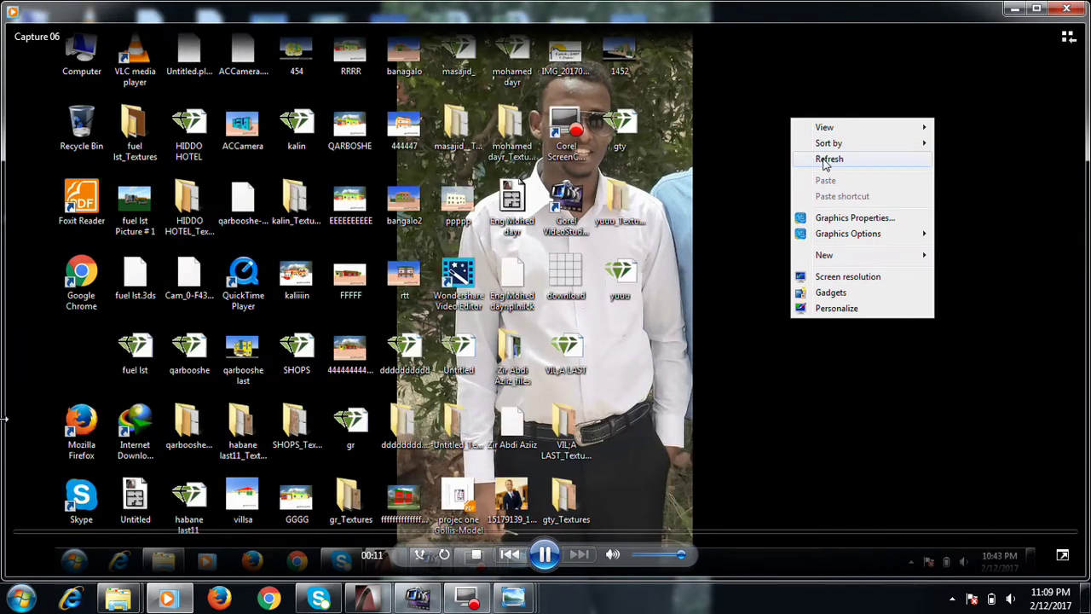
pyautogui.click(1070, 10)
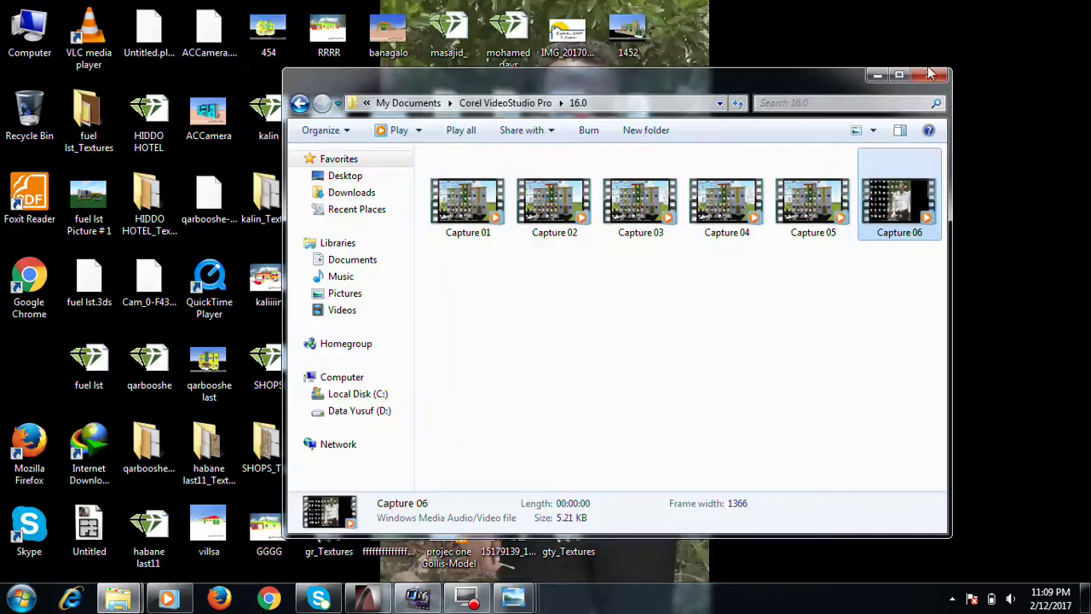
# Refresh the 16.0 folder listing and play the Capture 06 recording again to check the captured modelling session
pyautogui.rightClick(821, 309)
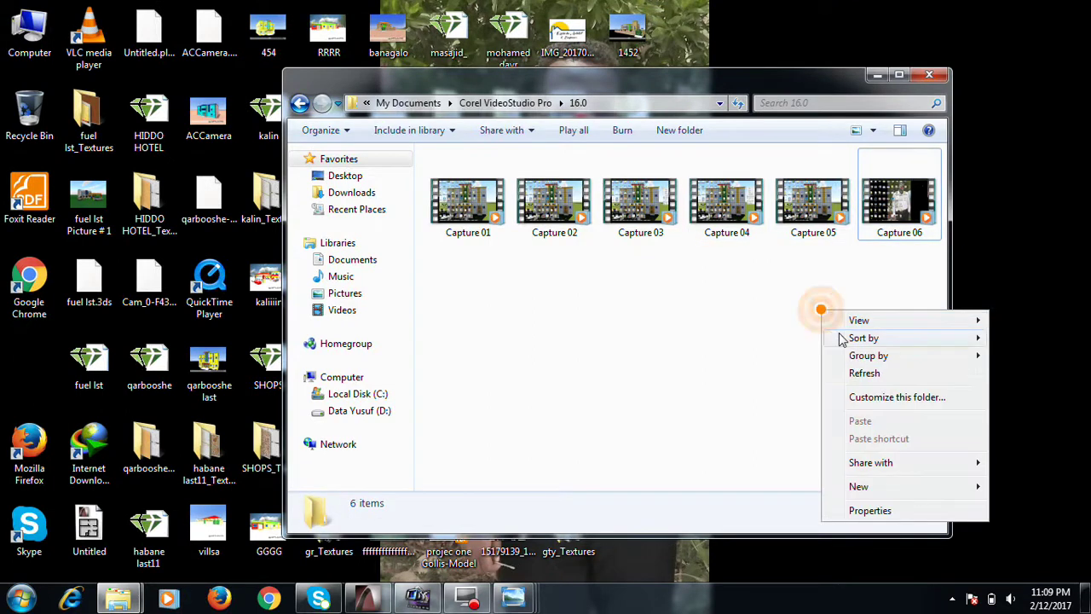
pyautogui.click(868, 373)
pyautogui.rightClick(779, 275)
pyautogui.click(840, 343)
pyautogui.doubleClick(901, 208)
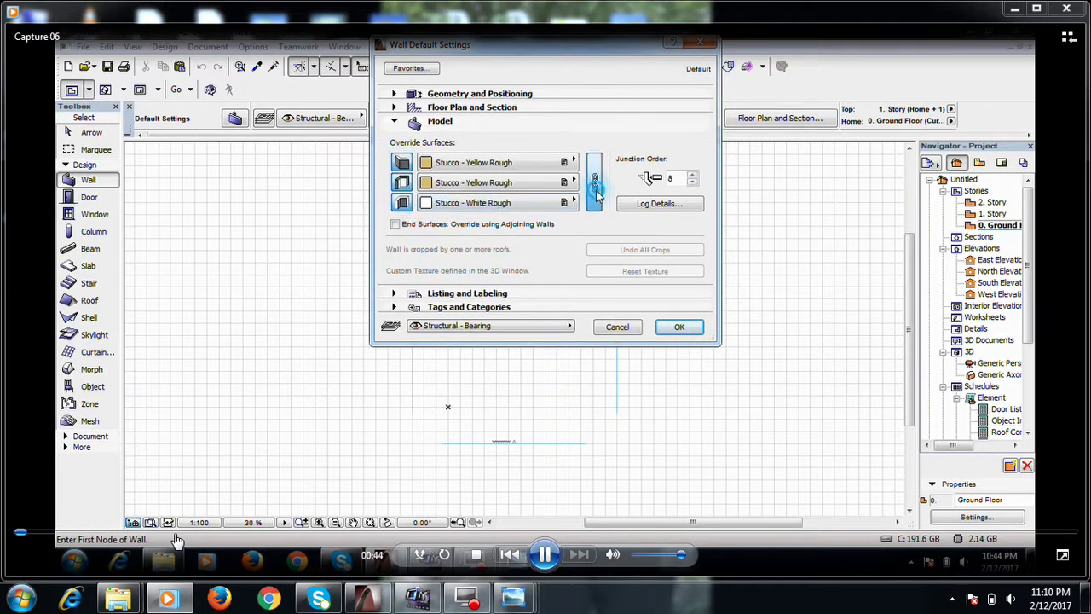
pyautogui.scroll(2, 428, 399)
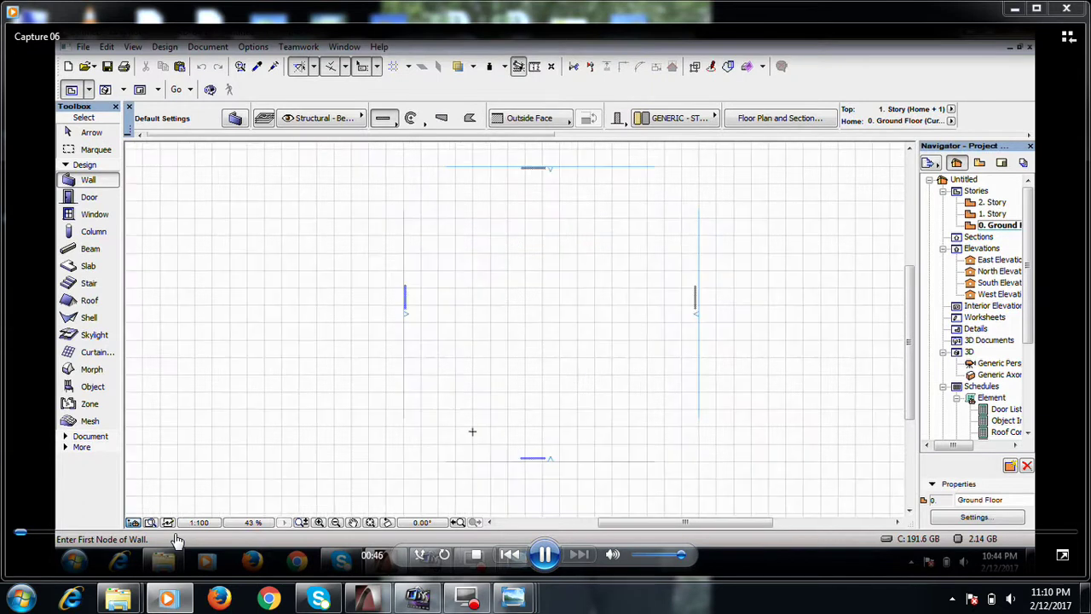